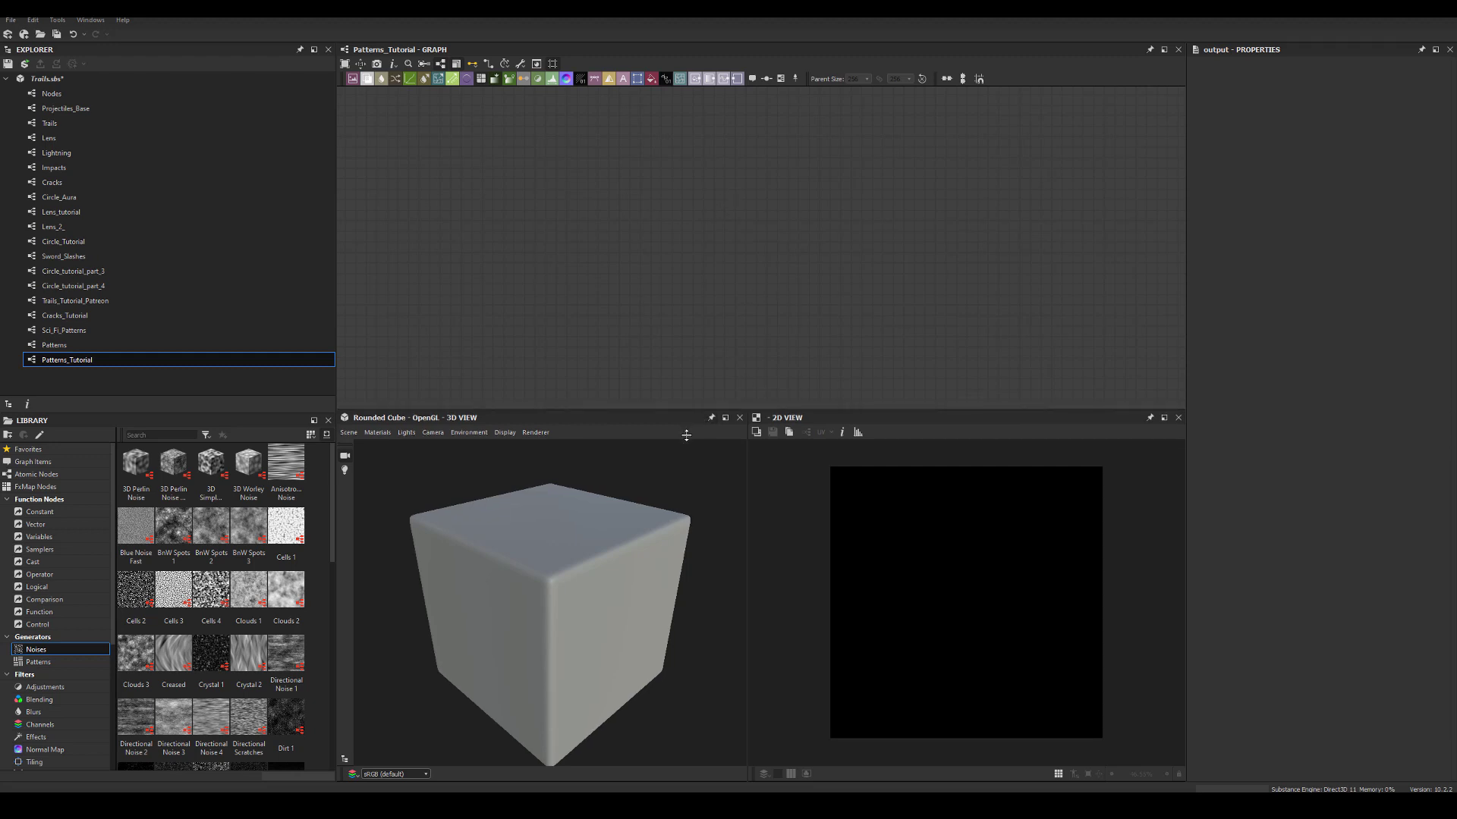
Step: Drag the splitter down so the empty Patterns_Tutorial graph area is larger
{"action": "left_click_drag", "start_coordinate": [689, 410], "coordinate": [708, 453]}
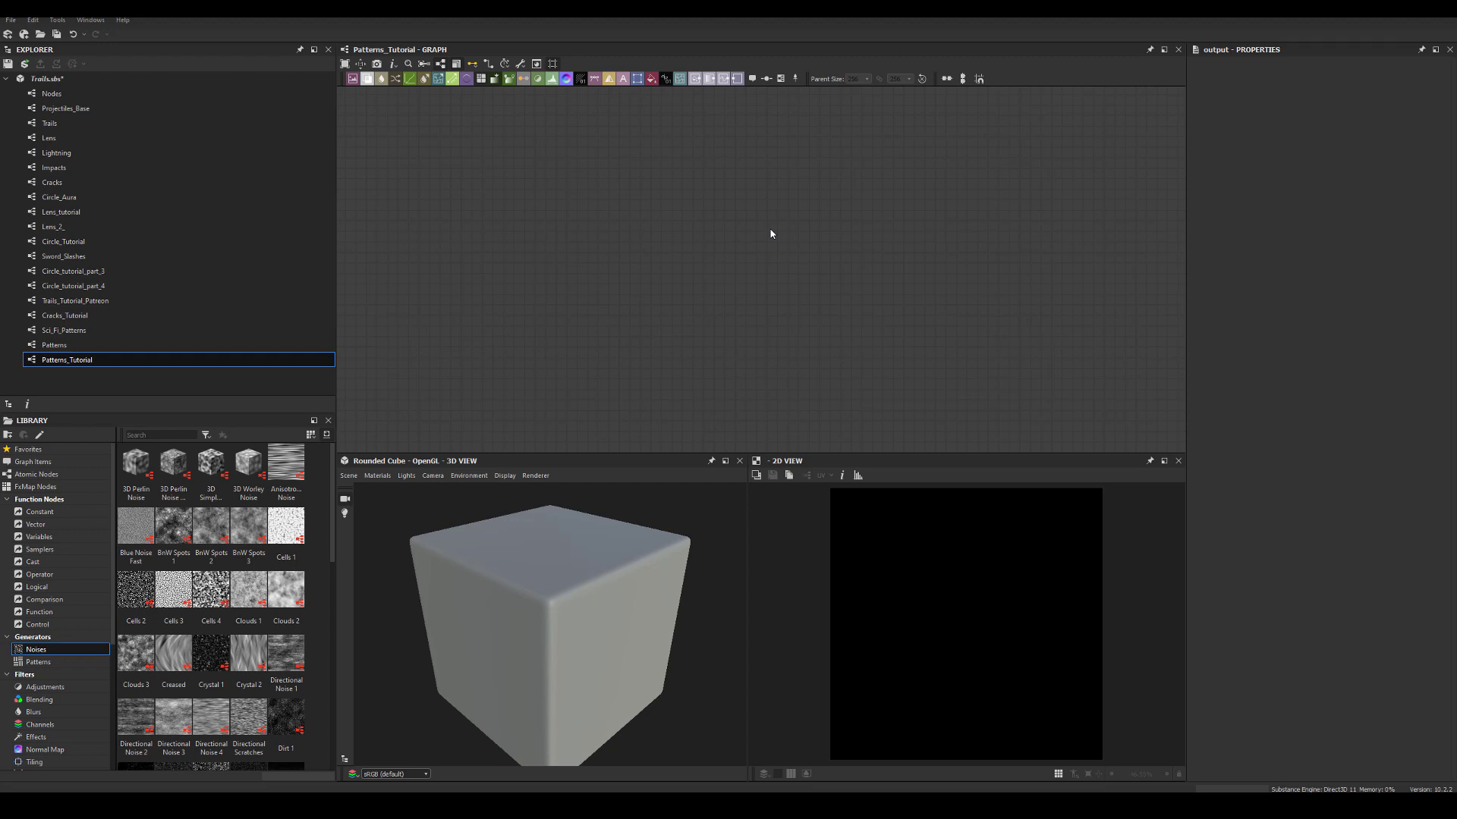
Step: Add a Shape node to the graph through the 'sha' node search
{"action": "key", "text": "space"}
{"action": "type", "text": "sh"}
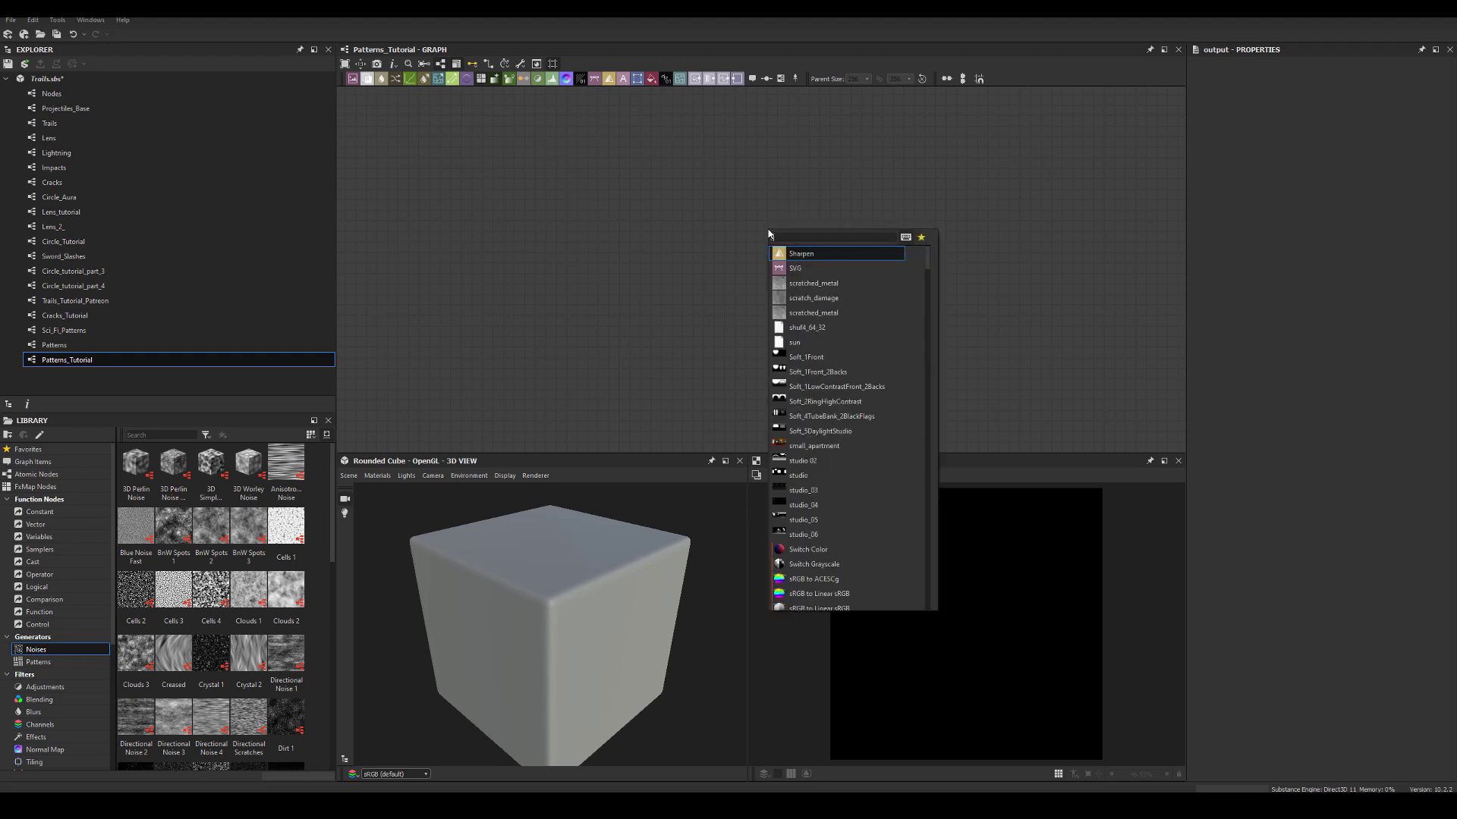
{"action": "left_click", "coordinate": [742, 221]}
{"action": "key", "text": "space"}
{"action": "type", "text": "sha"}
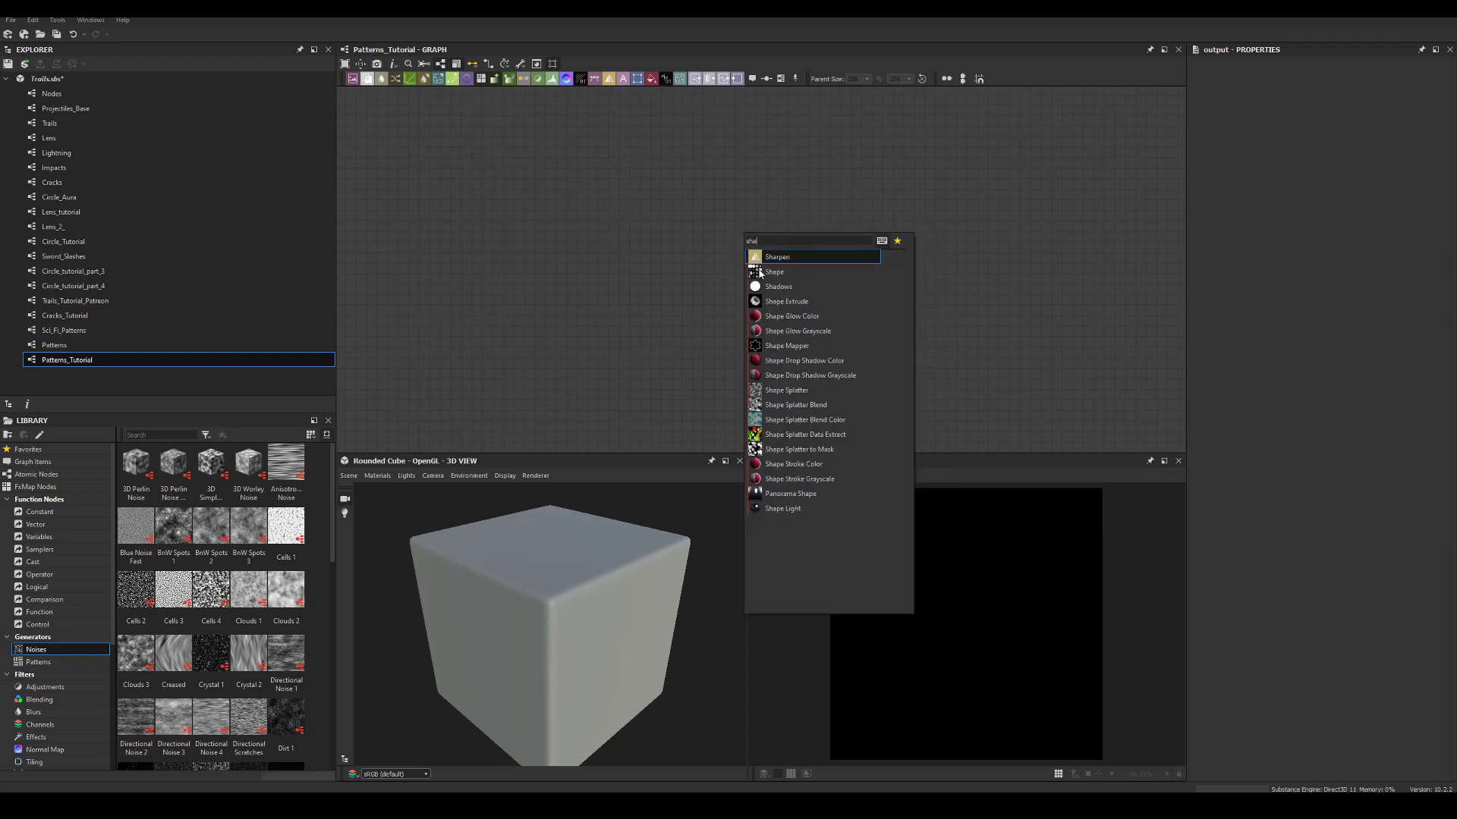
{"action": "left_click", "coordinate": [761, 267]}
Step: Add a Tile Sampler fed by the Shape node's output
{"action": "left_click_drag", "start_coordinate": [759, 259], "coordinate": [709, 221]}
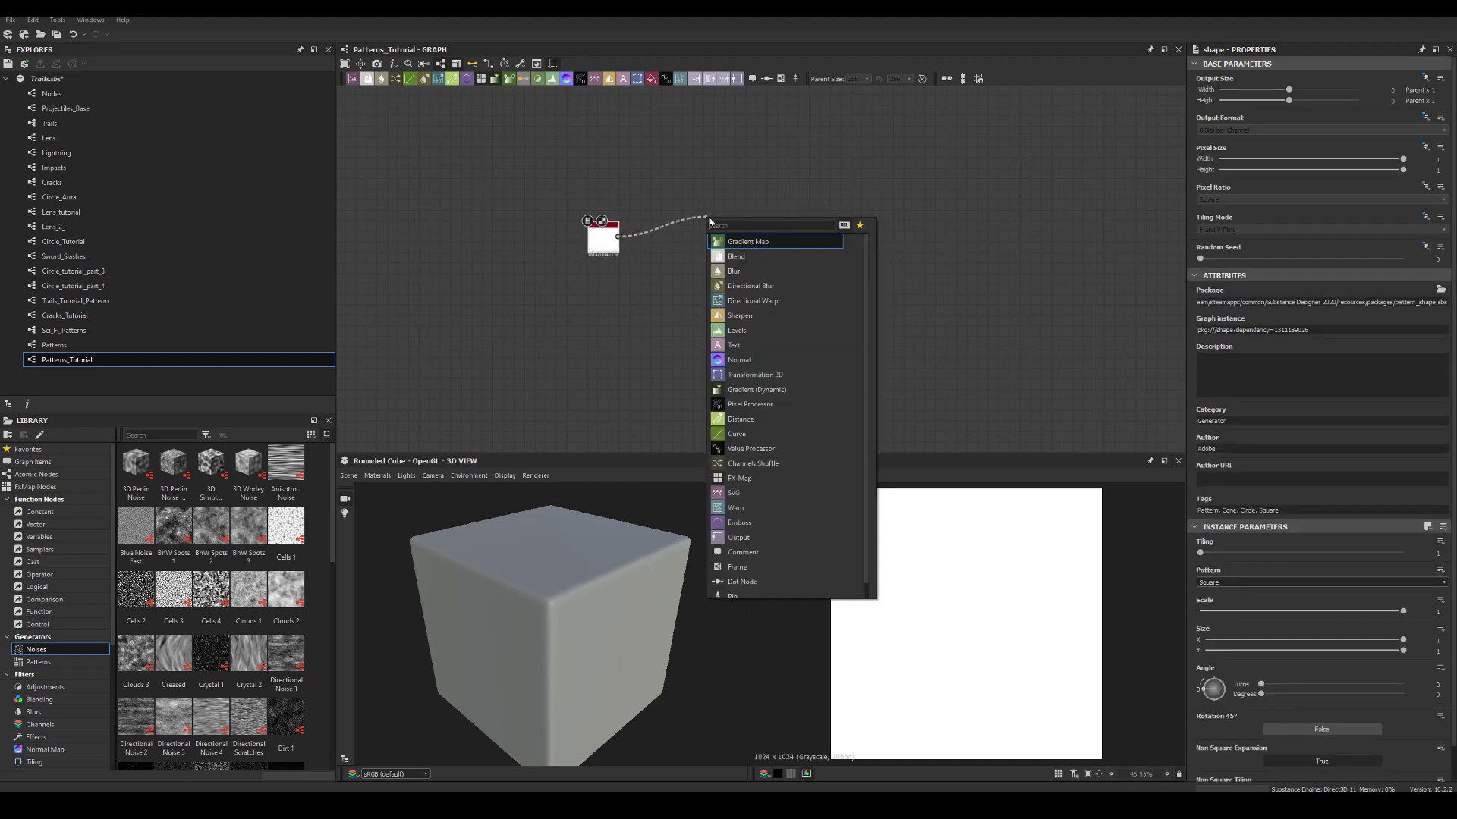
{"action": "type", "text": "tile"}
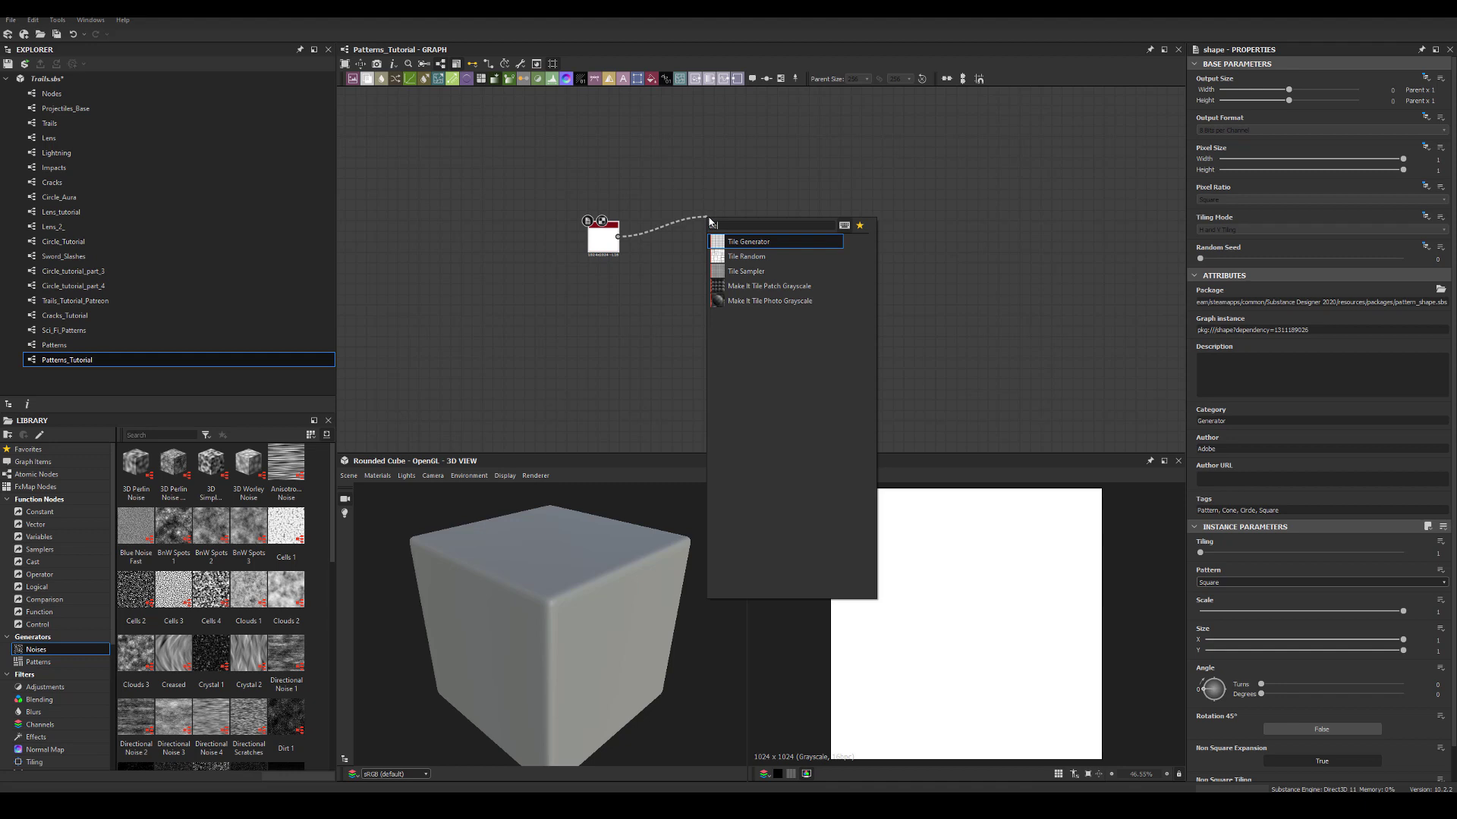
{"action": "left_click", "coordinate": [747, 270]}
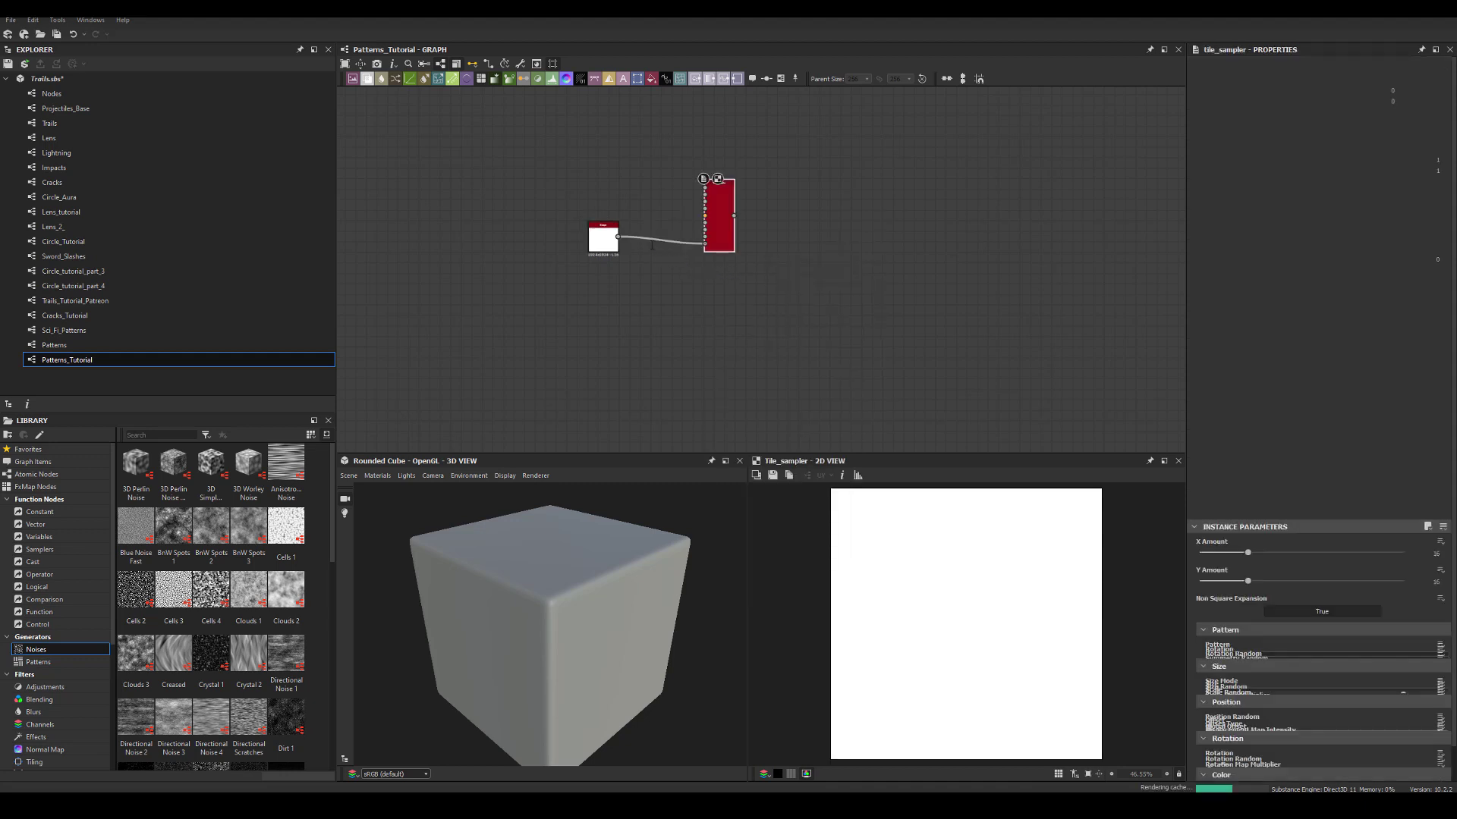
{"action": "scroll", "coordinate": [672, 205], "scroll_direction": "up", "scroll_amount": 2}
Step: Wire the Shape into the Tile Sampler's Pattern Input and set Pattern to Pattern Input
{"action": "double_click", "coordinate": [741, 256]}
{"action": "left_click_drag", "start_coordinate": [561, 242], "coordinate": [702, 234]}
{"action": "double_click", "coordinate": [769, 178]}
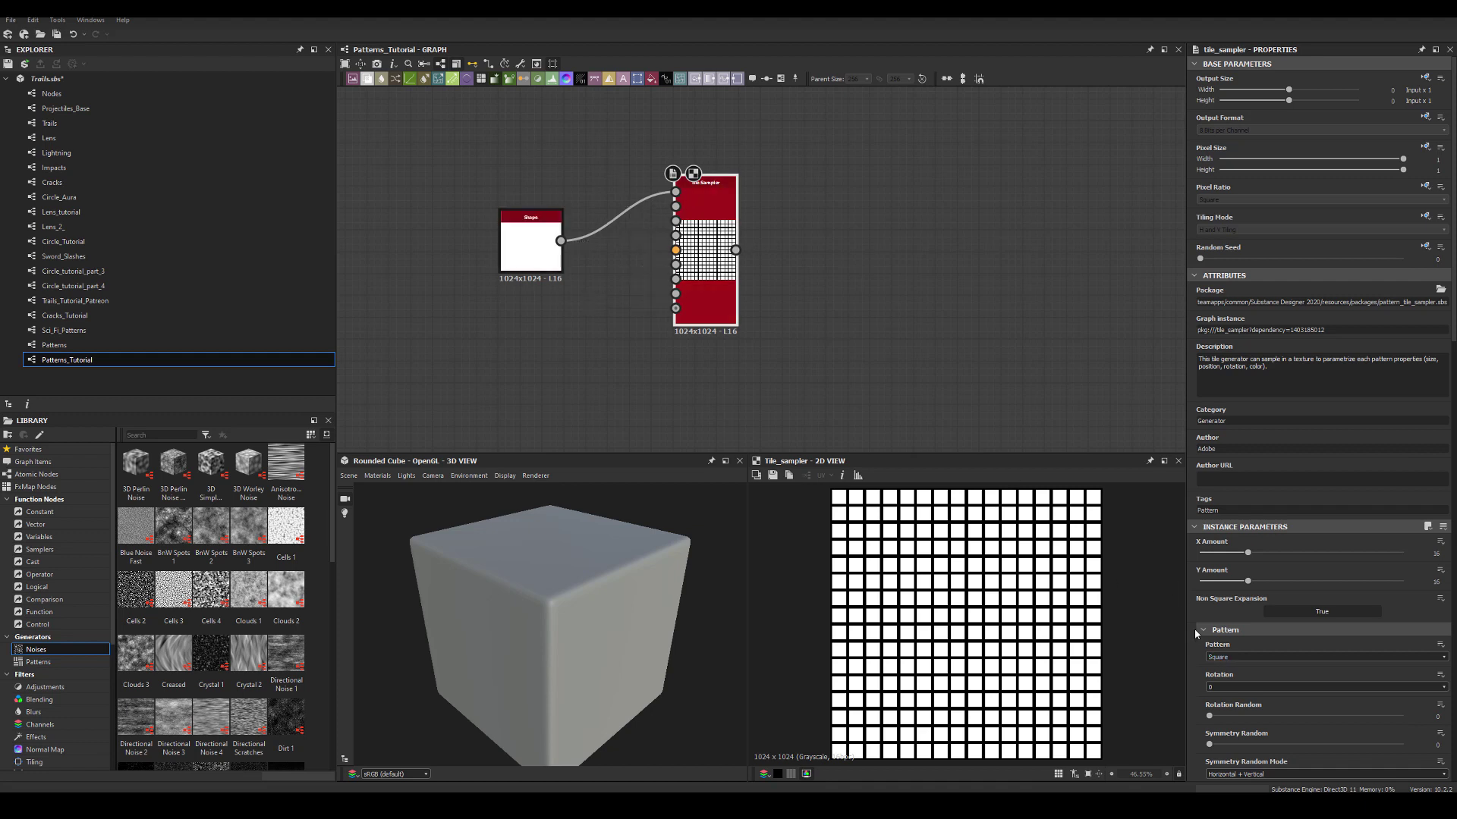
{"action": "left_click", "coordinate": [1225, 657]}
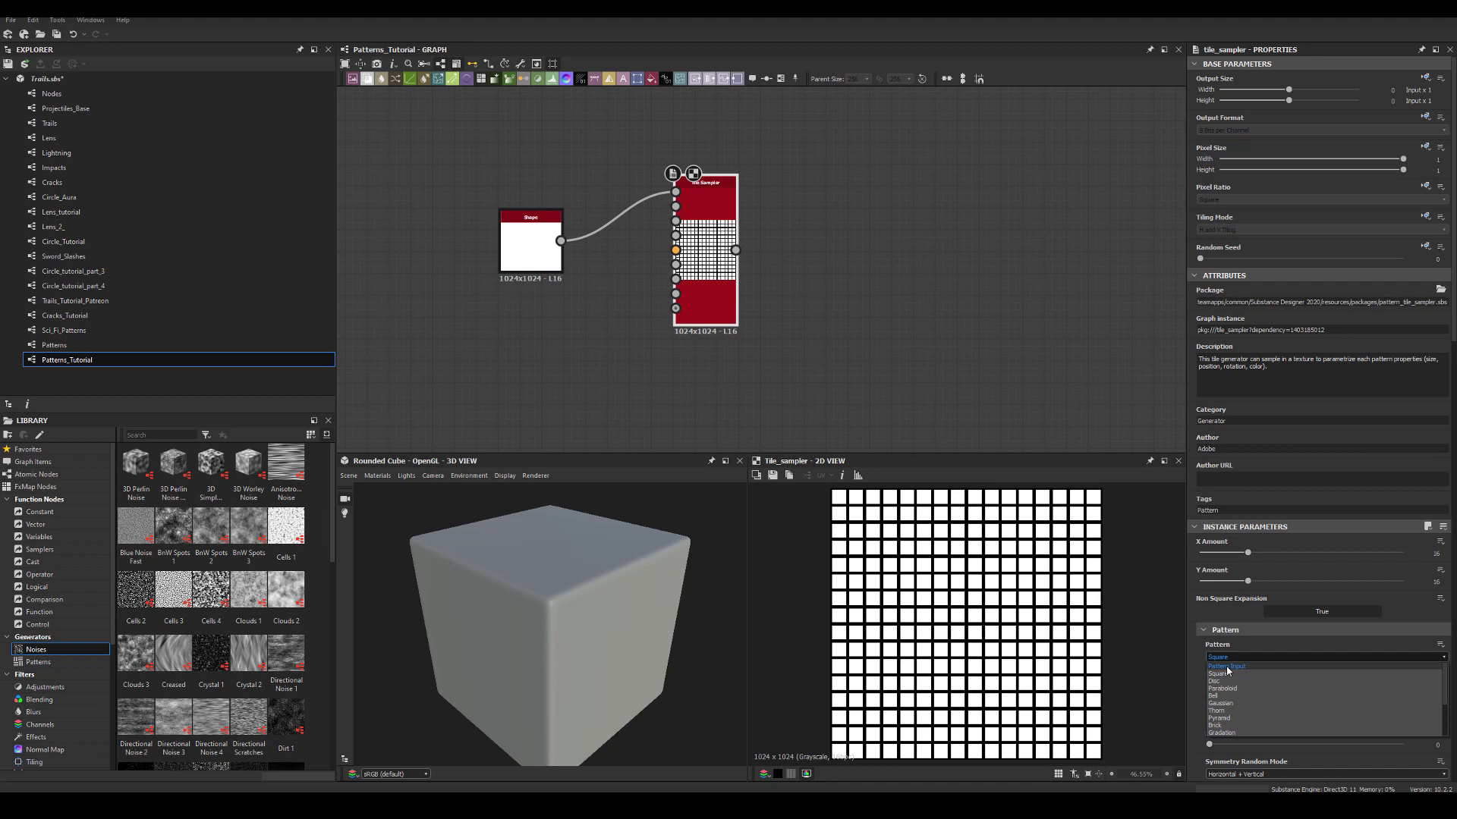
{"action": "left_click", "coordinate": [1227, 667]}
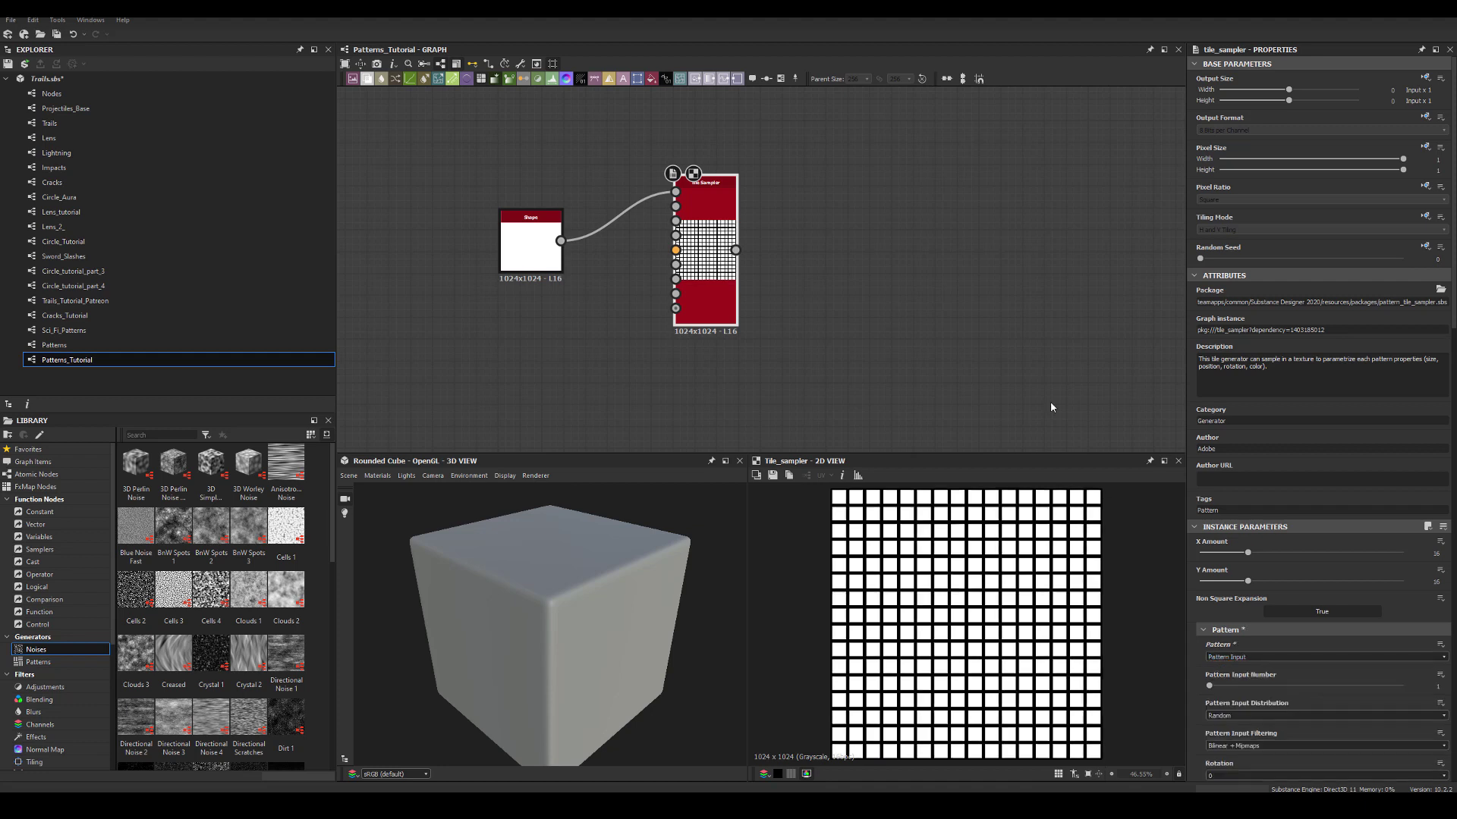
Step: Set the Tile Sampler's X Amount and Y Amount to 8
{"action": "left_click", "coordinate": [1422, 555]}
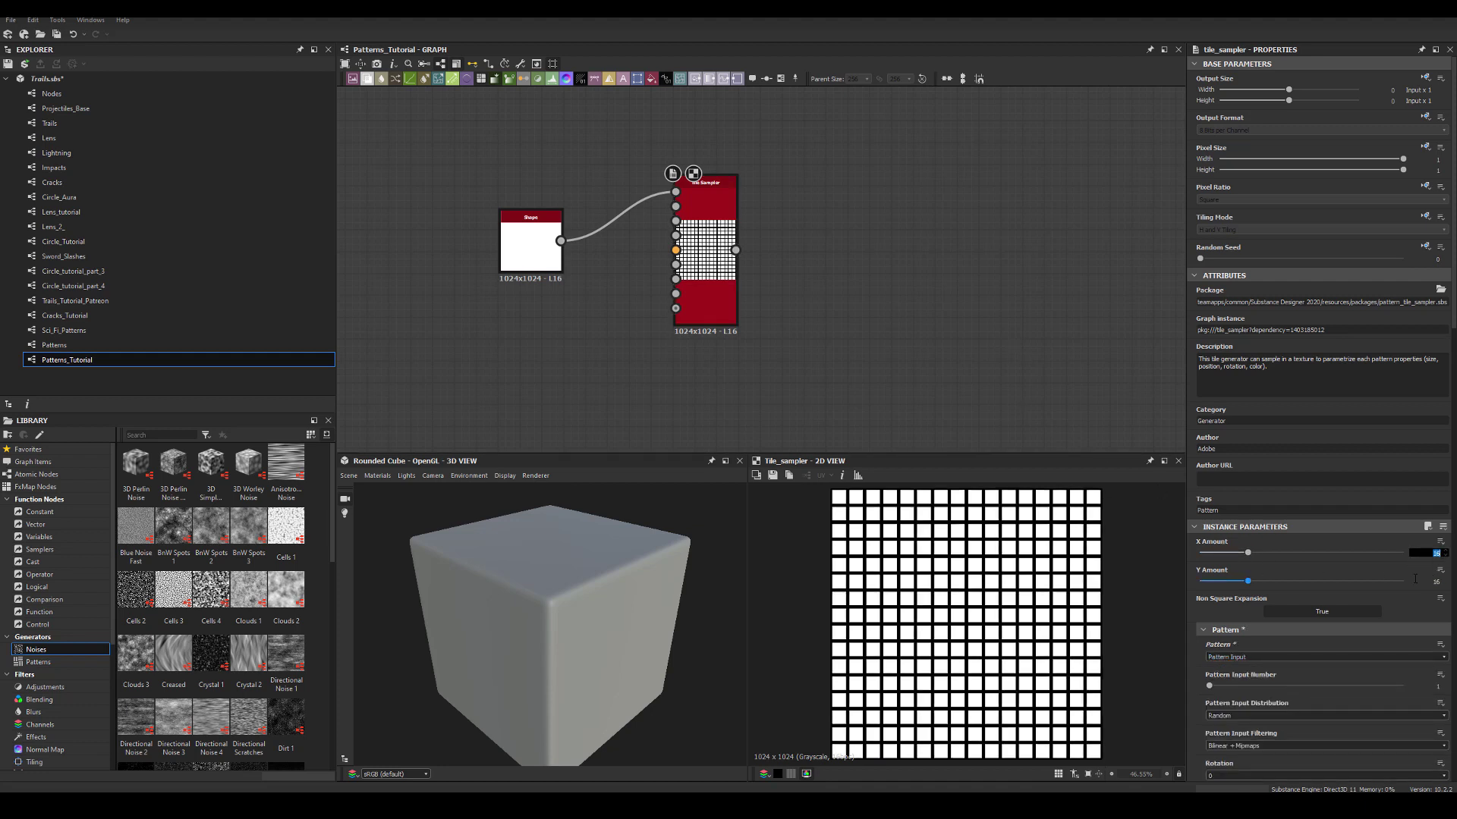
{"action": "type", "text": "8"}
{"action": "key", "text": "Return"}
{"action": "left_click", "coordinate": [1445, 582]}
{"action": "type", "text": "8"}
{"action": "key", "text": "Return"}
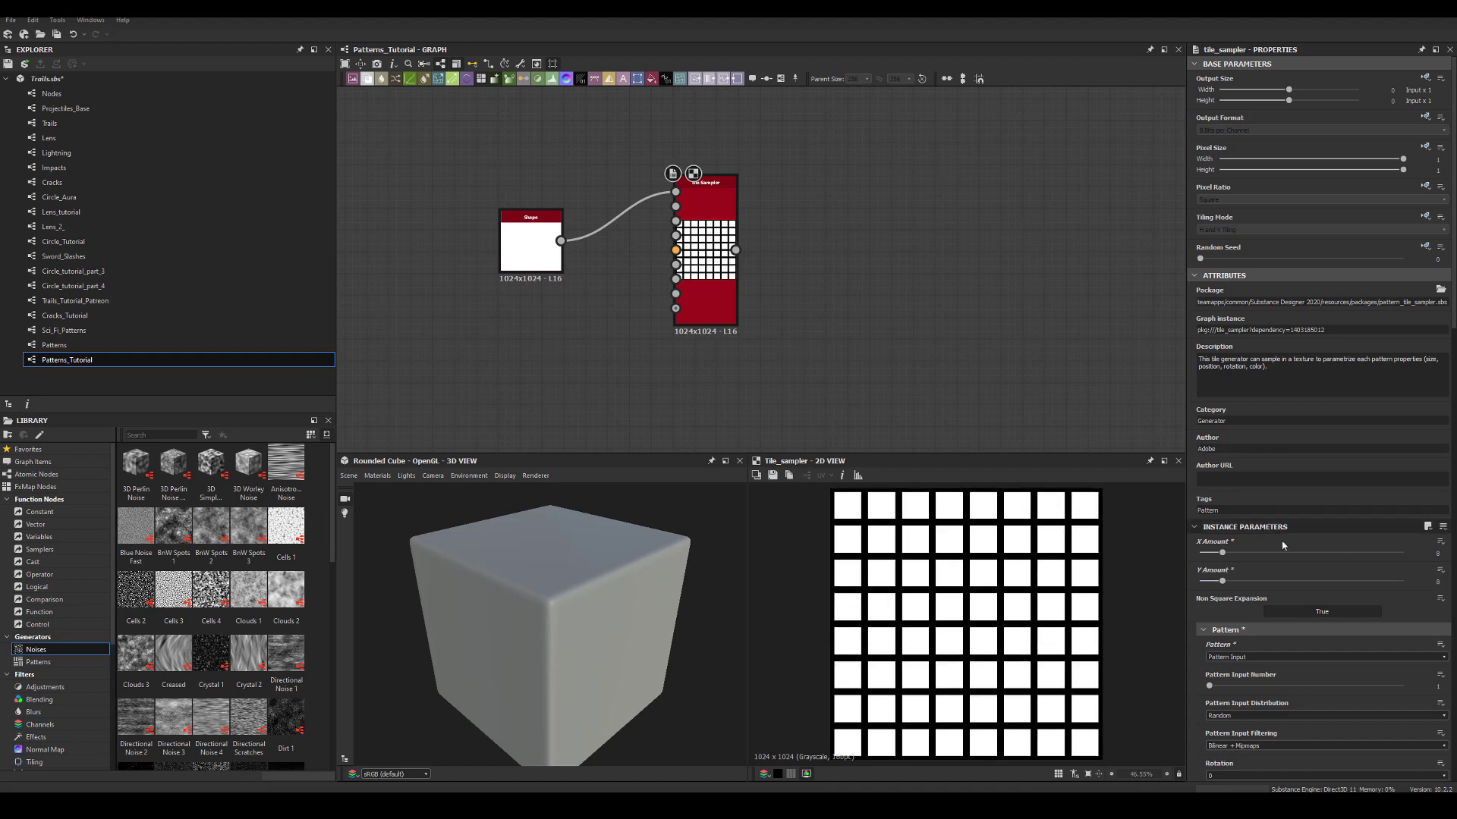
Step: Set Scale Random 0.73, Scale 1.42 and Position Random 9.44 to scatter the tiles
{"action": "scroll", "coordinate": [1275, 591], "scroll_direction": "down", "scroll_amount": 5}
{"action": "scroll", "coordinate": [1263, 643], "scroll_direction": "down", "scroll_amount": 4}
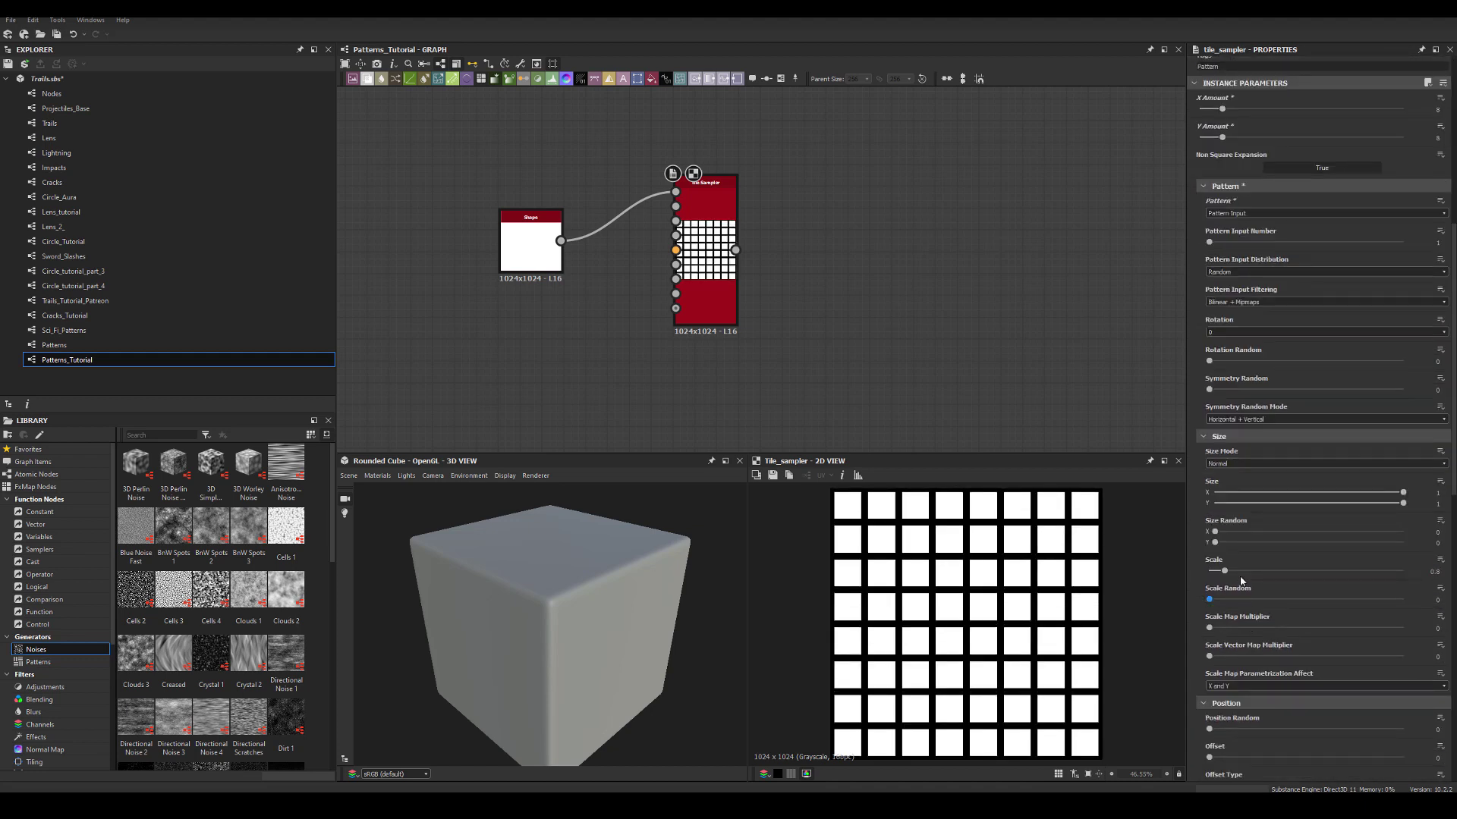
{"action": "left_click_drag", "start_coordinate": [1210, 566], "coordinate": [1351, 566]}
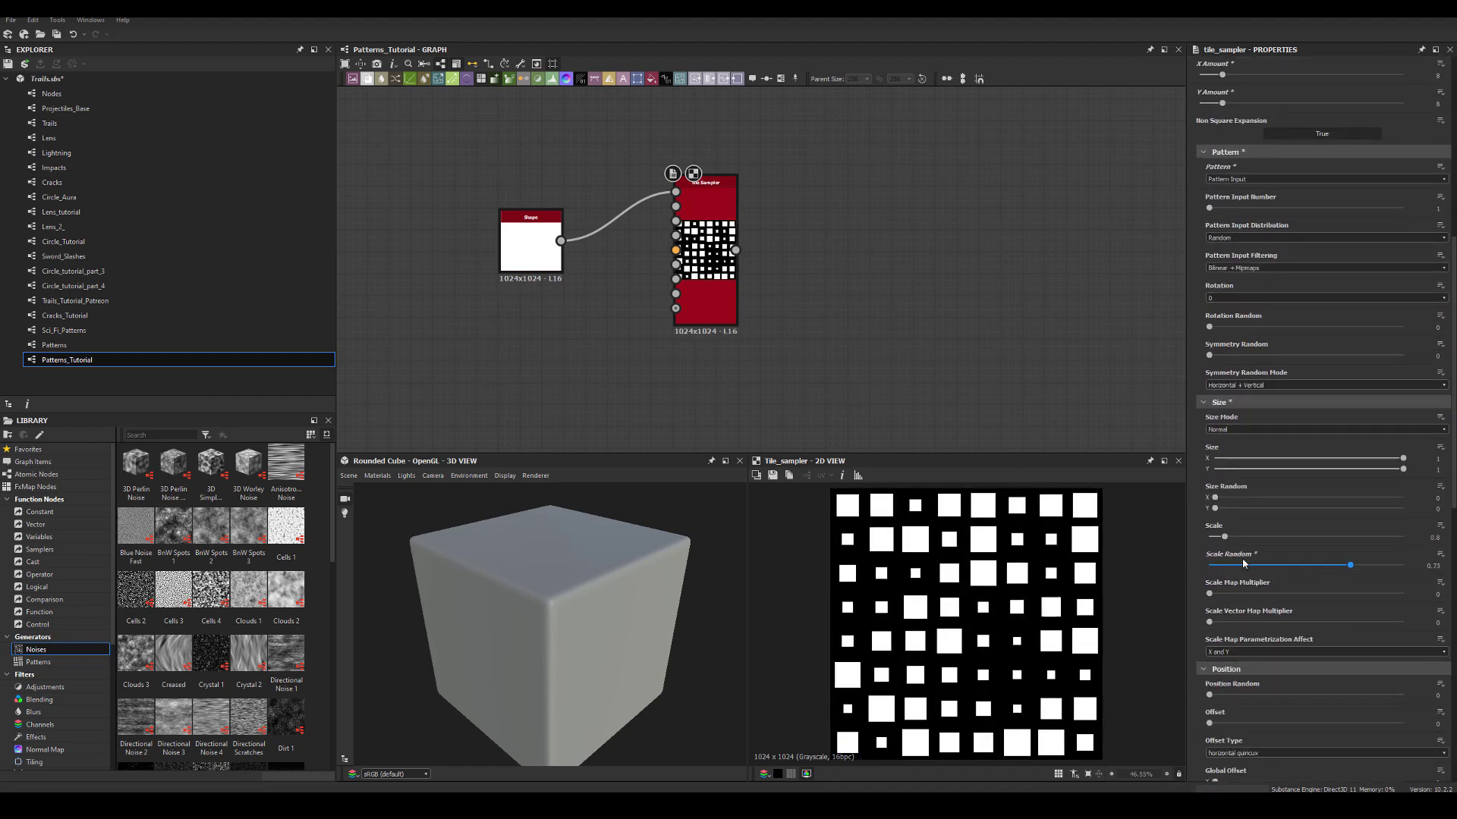
{"action": "mouse_move", "coordinate": [1225, 537]}
{"action": "left_mouse_down"}
{"action": "mouse_move", "coordinate": [1269, 538]}
{"action": "mouse_move", "coordinate": [1238, 552]}
{"action": "left_mouse_up"}
{"action": "left_click_drag", "start_coordinate": [1210, 696], "coordinate": [1394, 696]}
Step: Try Mask Random and reset it, then set Color Random to about 0.7
{"action": "scroll", "coordinate": [1272, 525], "scroll_direction": "down", "scroll_amount": 8}
{"action": "scroll", "coordinate": [1259, 552], "scroll_direction": "down", "scroll_amount": 8}
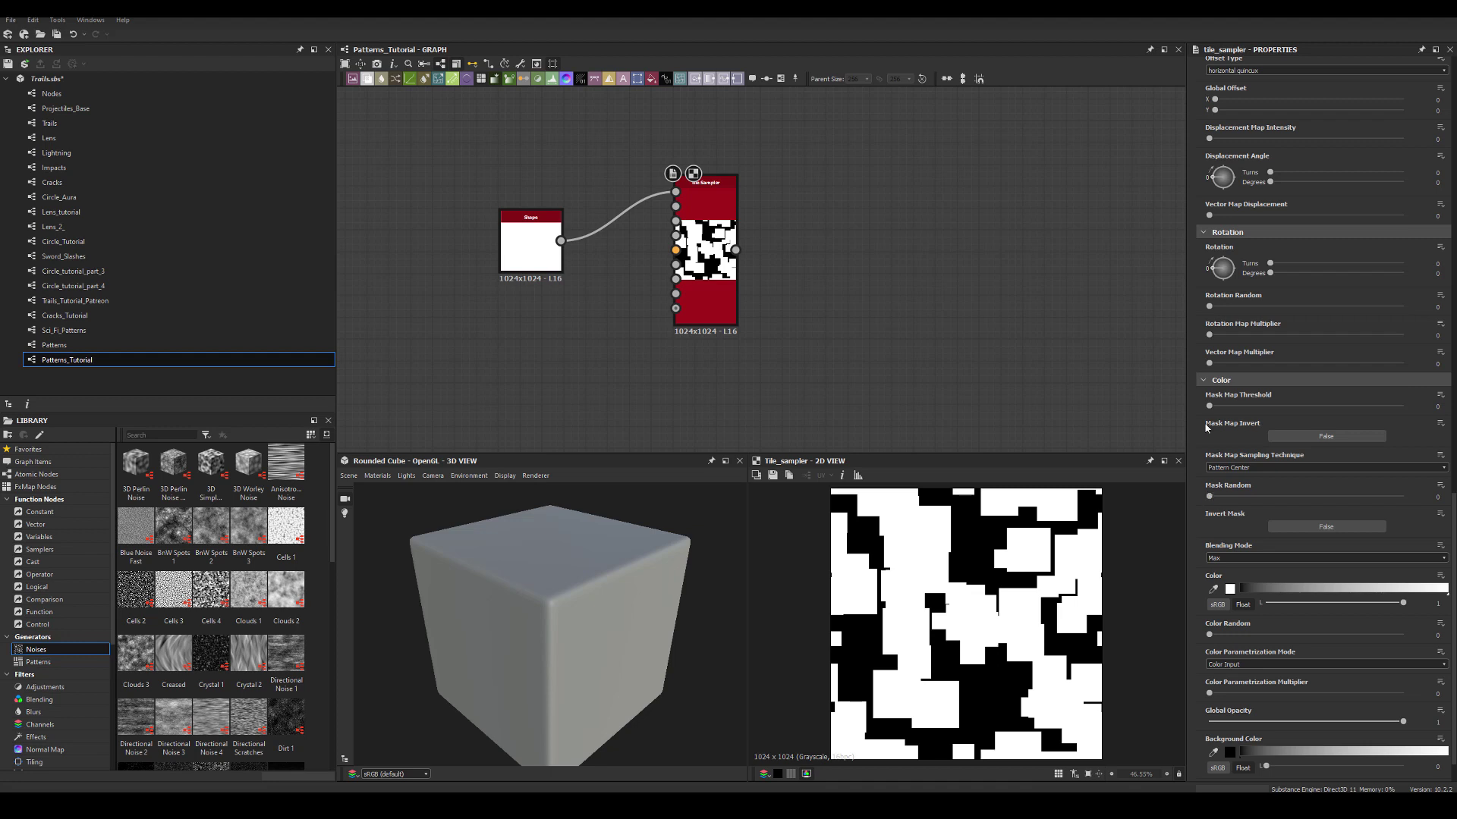
{"action": "mouse_move", "coordinate": [1210, 498]}
{"action": "left_mouse_down"}
{"action": "mouse_move", "coordinate": [1264, 498]}
{"action": "mouse_move", "coordinate": [1199, 501]}
{"action": "left_mouse_up"}
{"action": "scroll", "coordinate": [1227, 558], "scroll_direction": "down", "scroll_amount": 1}
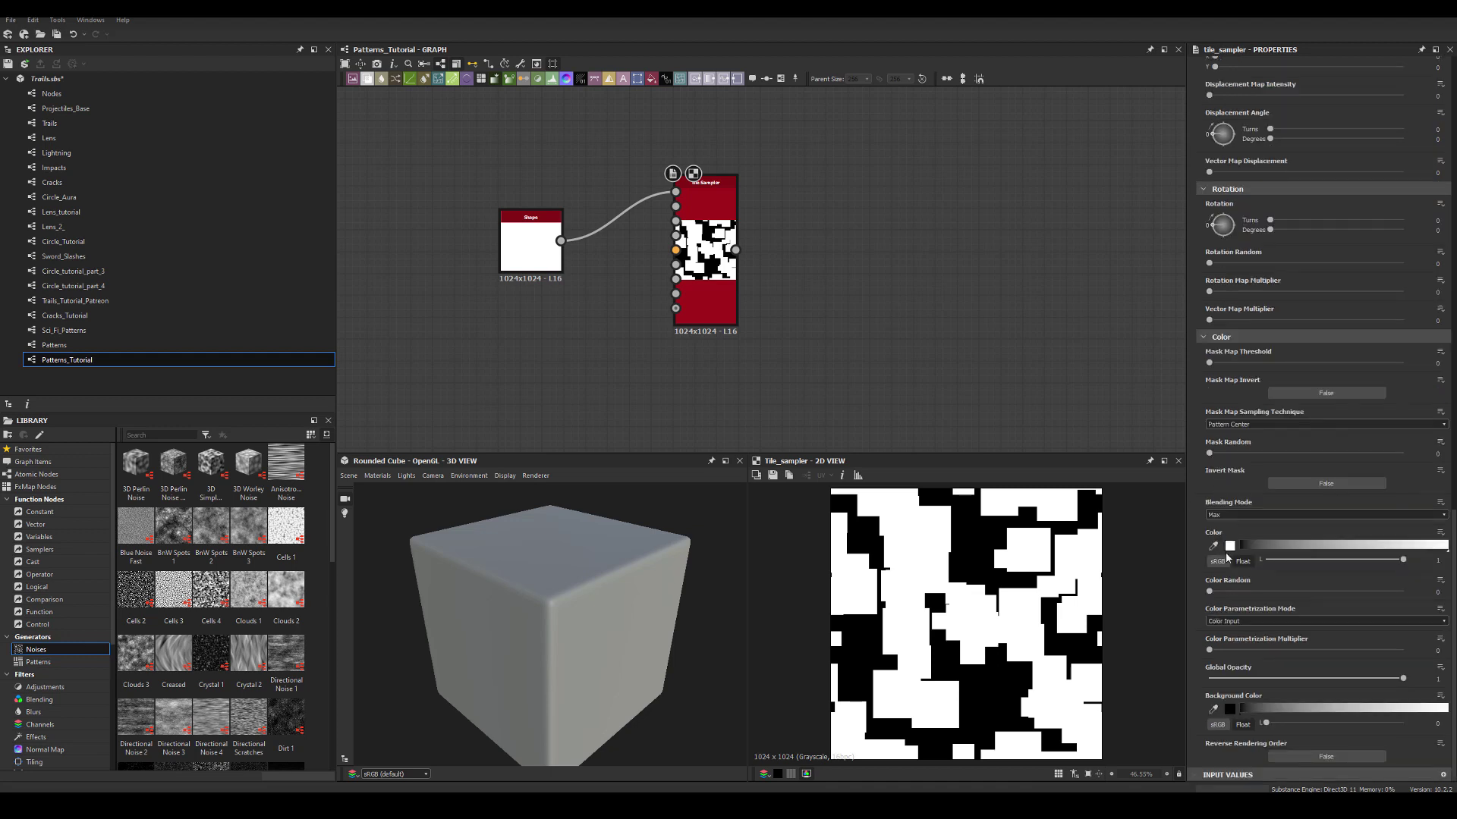
{"action": "left_click_drag", "start_coordinate": [1210, 588], "coordinate": [1344, 599]}
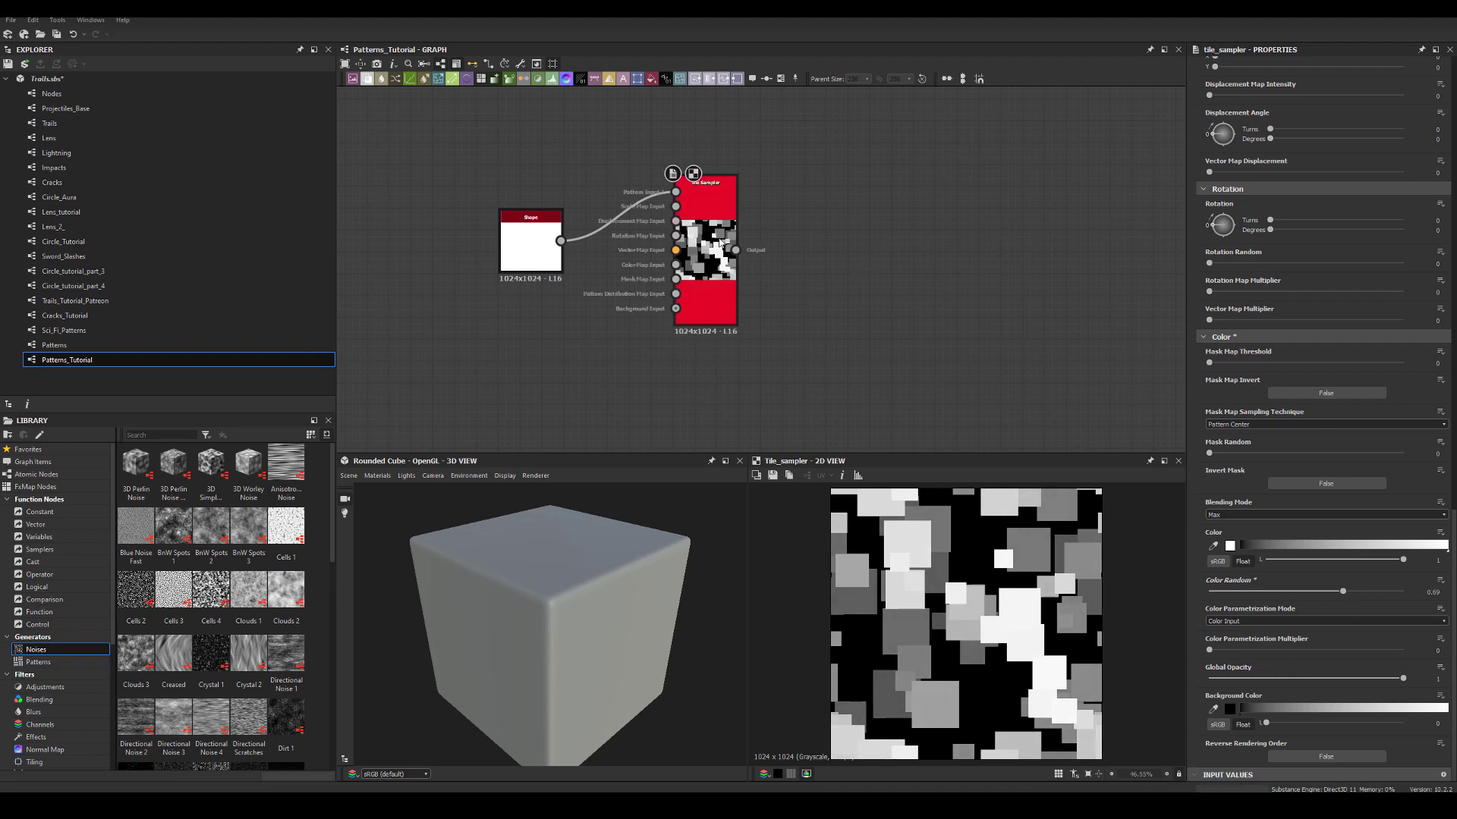
Step: Add an Edge Detect node fed by the Tile Sampler output
{"action": "left_click_drag", "start_coordinate": [735, 251], "coordinate": [836, 240]}
{"action": "type", "text": "edge"}
{"action": "left_click", "coordinate": [871, 254]}
Step: Invert the Edge Detect, set Edge Width 1.67 and Edge Roundness 2.37, and shift it left
{"action": "left_click", "coordinate": [1321, 612]}
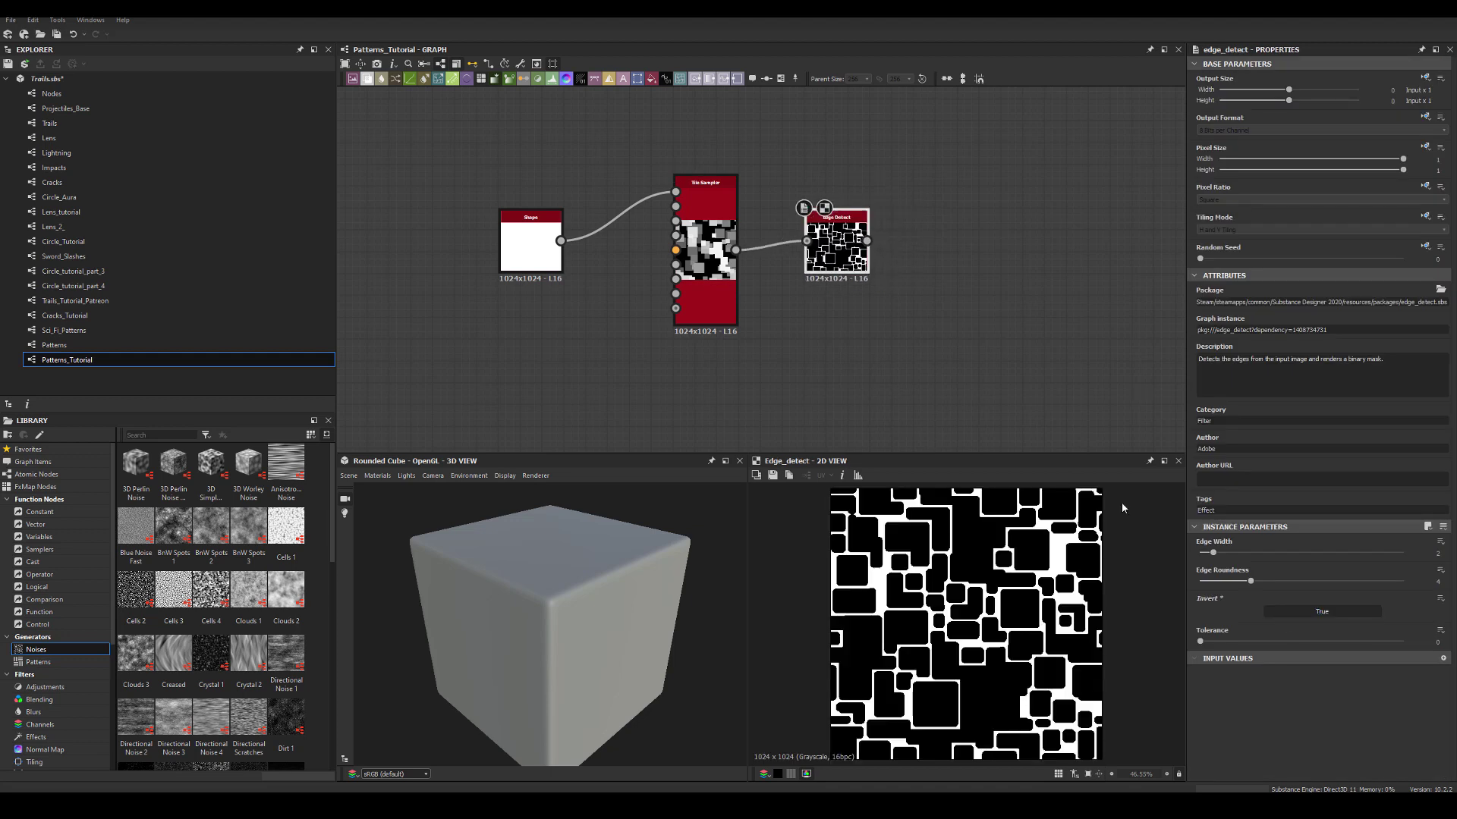
{"action": "mouse_move", "coordinate": [1250, 582]}
{"action": "left_mouse_down"}
{"action": "mouse_move", "coordinate": [1206, 553]}
{"action": "mouse_move", "coordinate": [1229, 581]}
{"action": "left_mouse_up"}
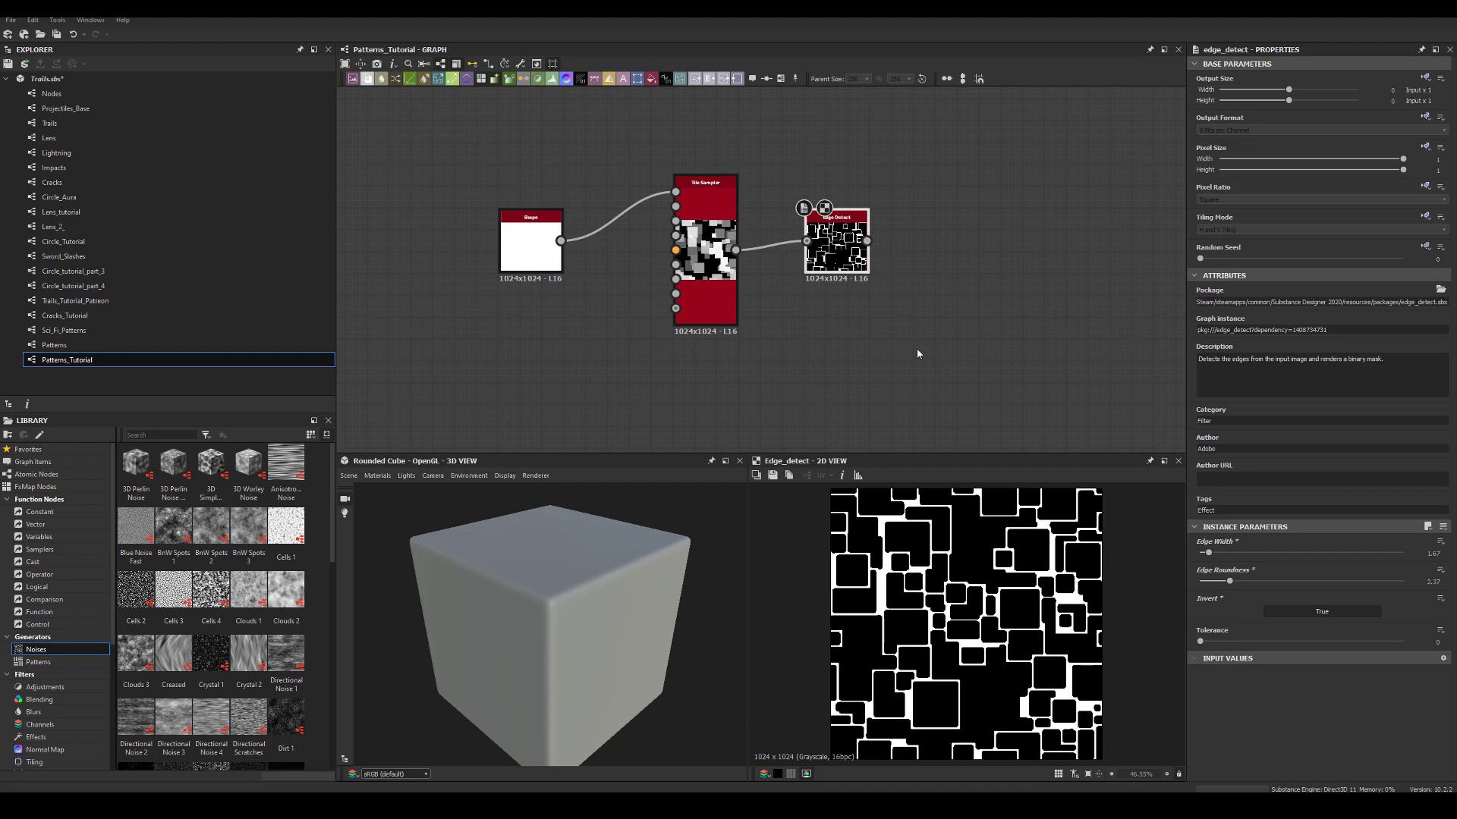
{"action": "left_click_drag", "start_coordinate": [843, 239], "coordinate": [933, 252]}
Step: Add a second inverted Edge Detect after the first with Edge Roundness 0
{"action": "type", "text": "ed"}
{"action": "left_click", "coordinate": [959, 278]}
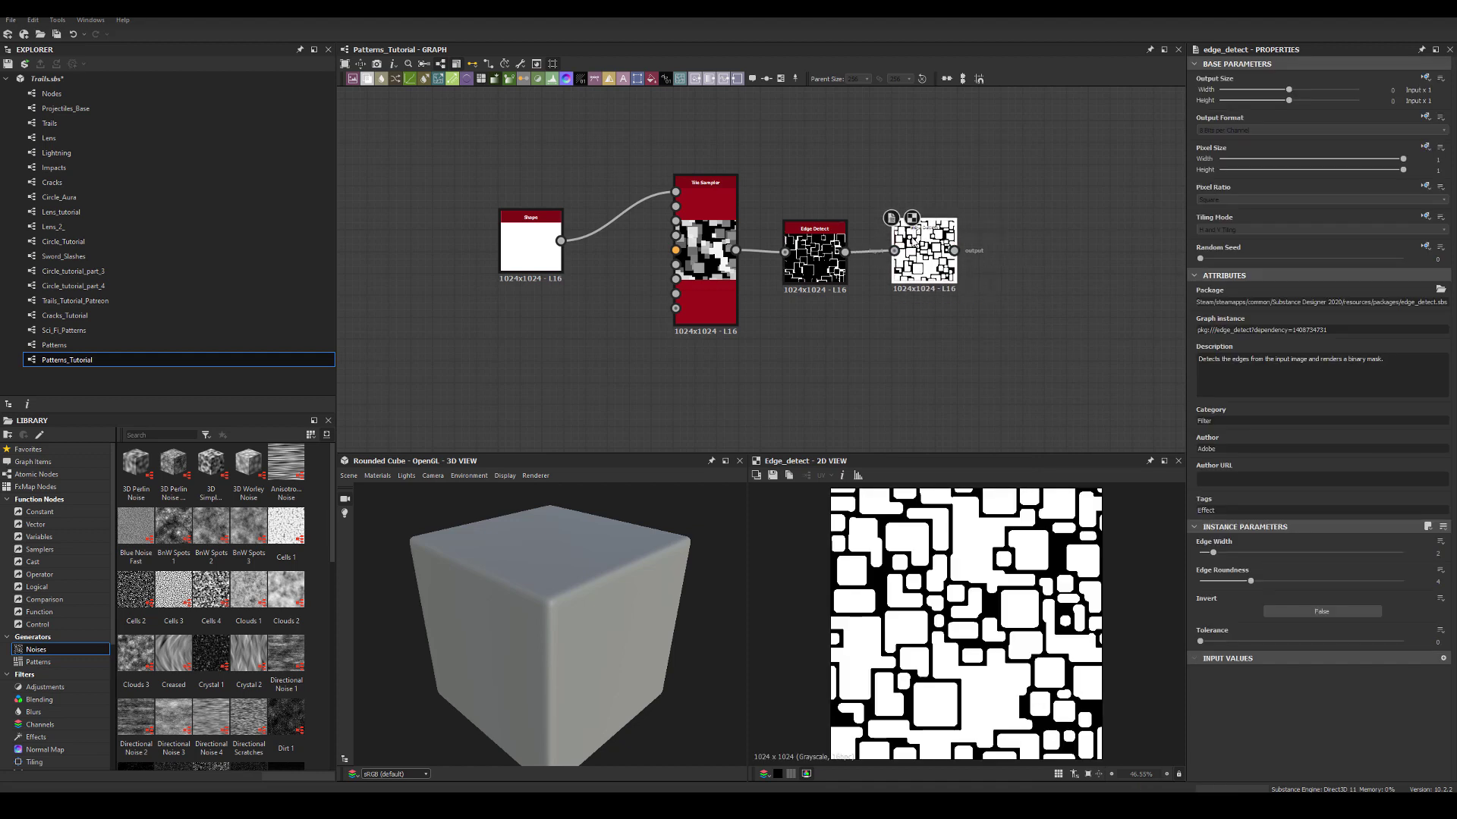
{"action": "left_click", "coordinate": [1291, 612]}
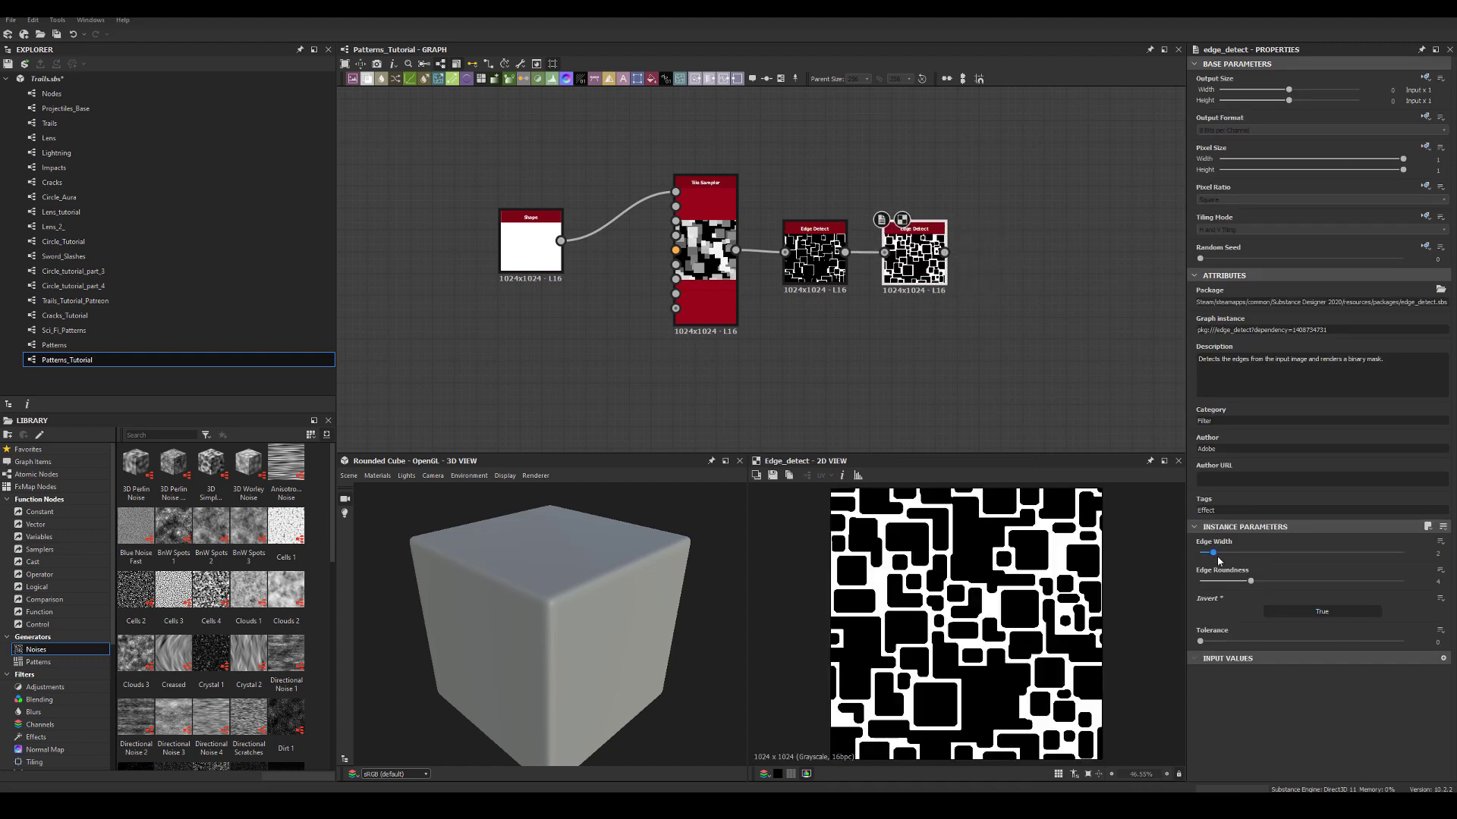
{"action": "mouse_move", "coordinate": [1251, 581]}
{"action": "left_mouse_down"}
{"action": "mouse_move", "coordinate": [1200, 581]}
{"action": "mouse_move", "coordinate": [1204, 553]}
{"action": "mouse_move", "coordinate": [1245, 553]}
{"action": "left_mouse_up"}
Step: Raise the first Edge Detect's Edge Width to about 1.8
{"action": "left_click", "coordinate": [819, 262]}
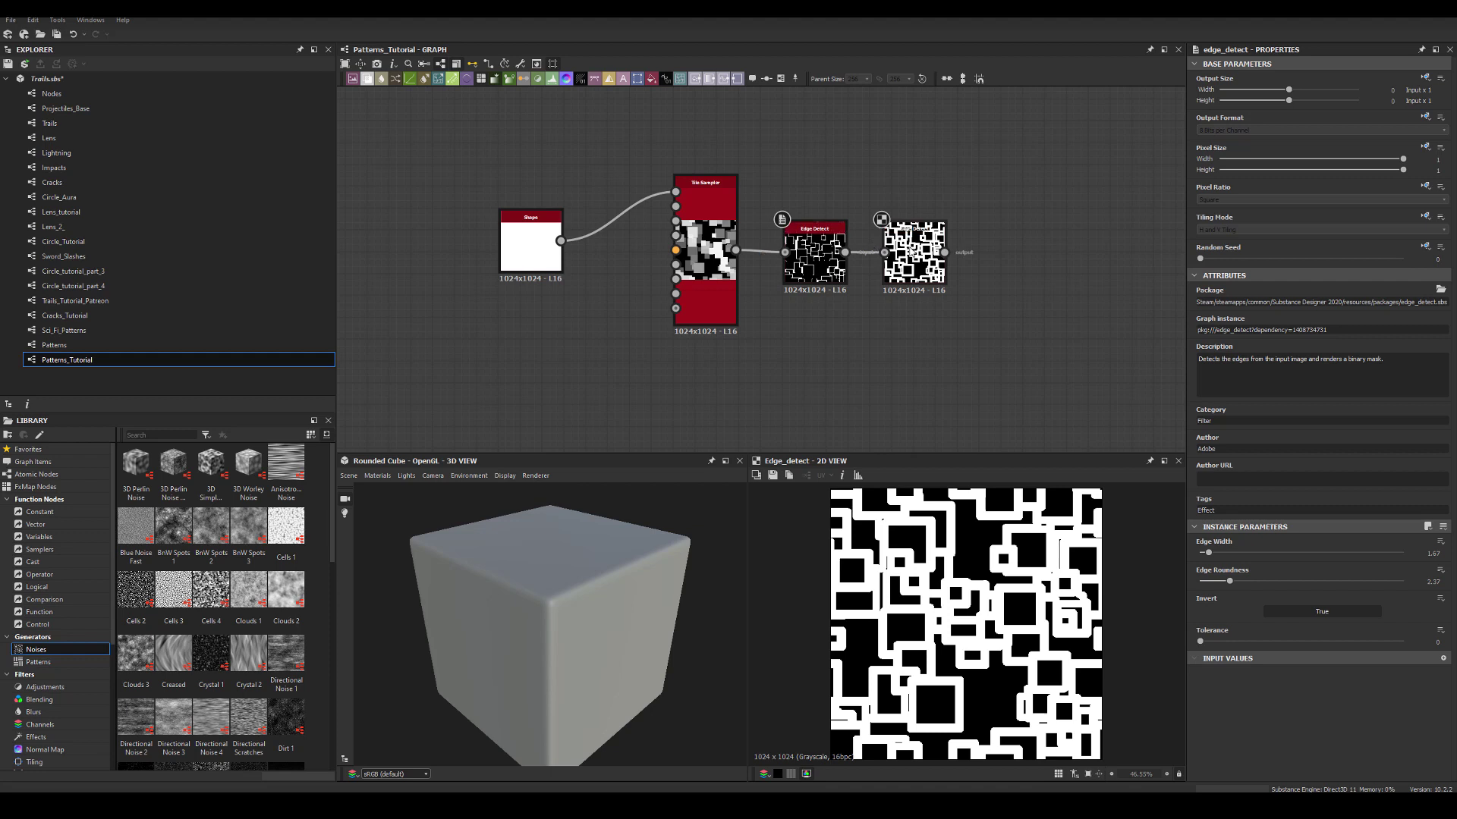
{"action": "left_click", "coordinate": [845, 182]}
{"action": "left_click", "coordinate": [785, 278]}
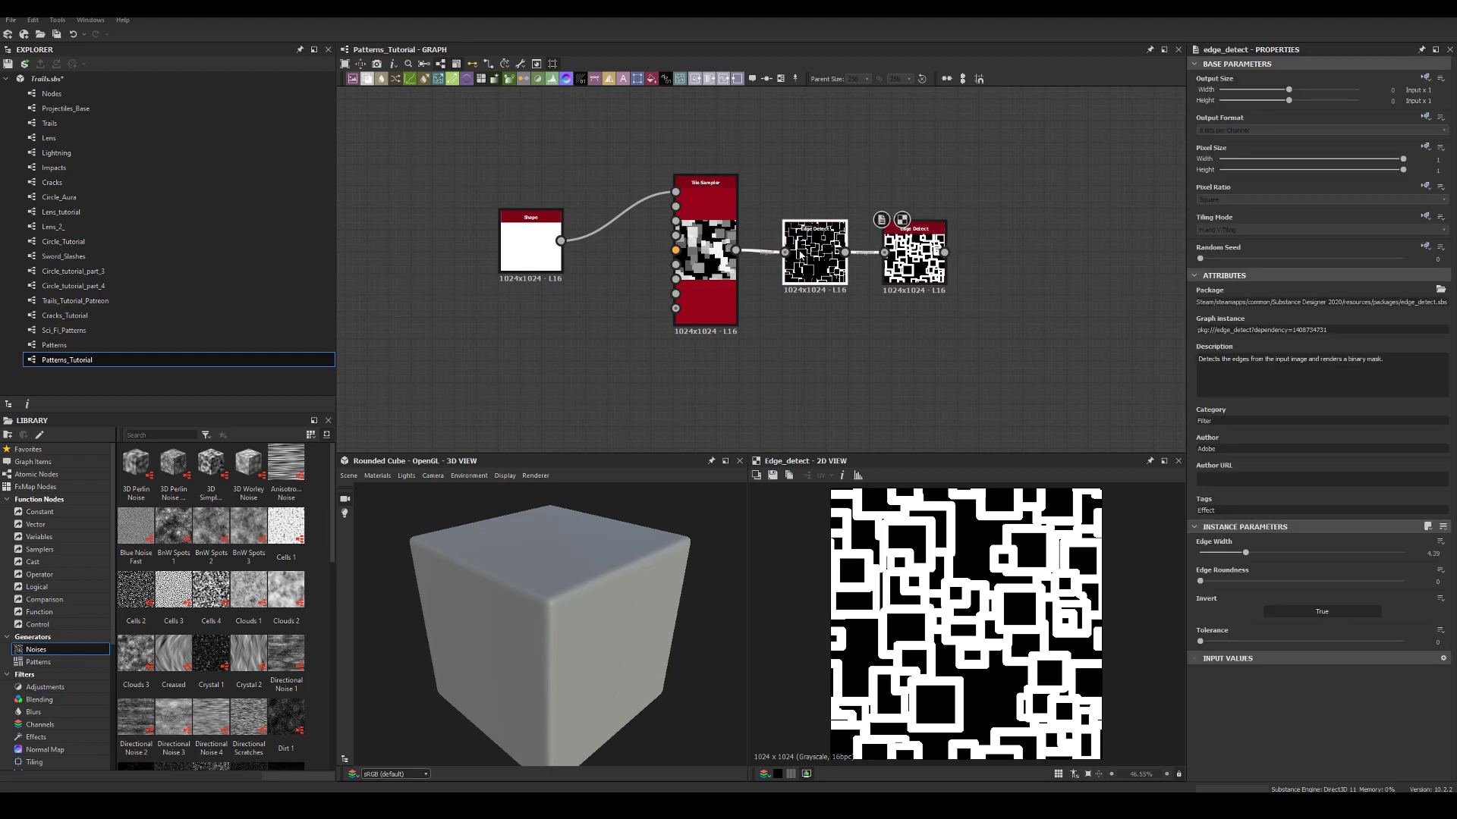
{"action": "mouse_move", "coordinate": [1212, 560]}
{"action": "left_mouse_down"}
{"action": "mouse_move", "coordinate": [1227, 561]}
{"action": "mouse_move", "coordinate": [1196, 556]}
{"action": "mouse_move", "coordinate": [1211, 558]}
{"action": "left_mouse_up"}
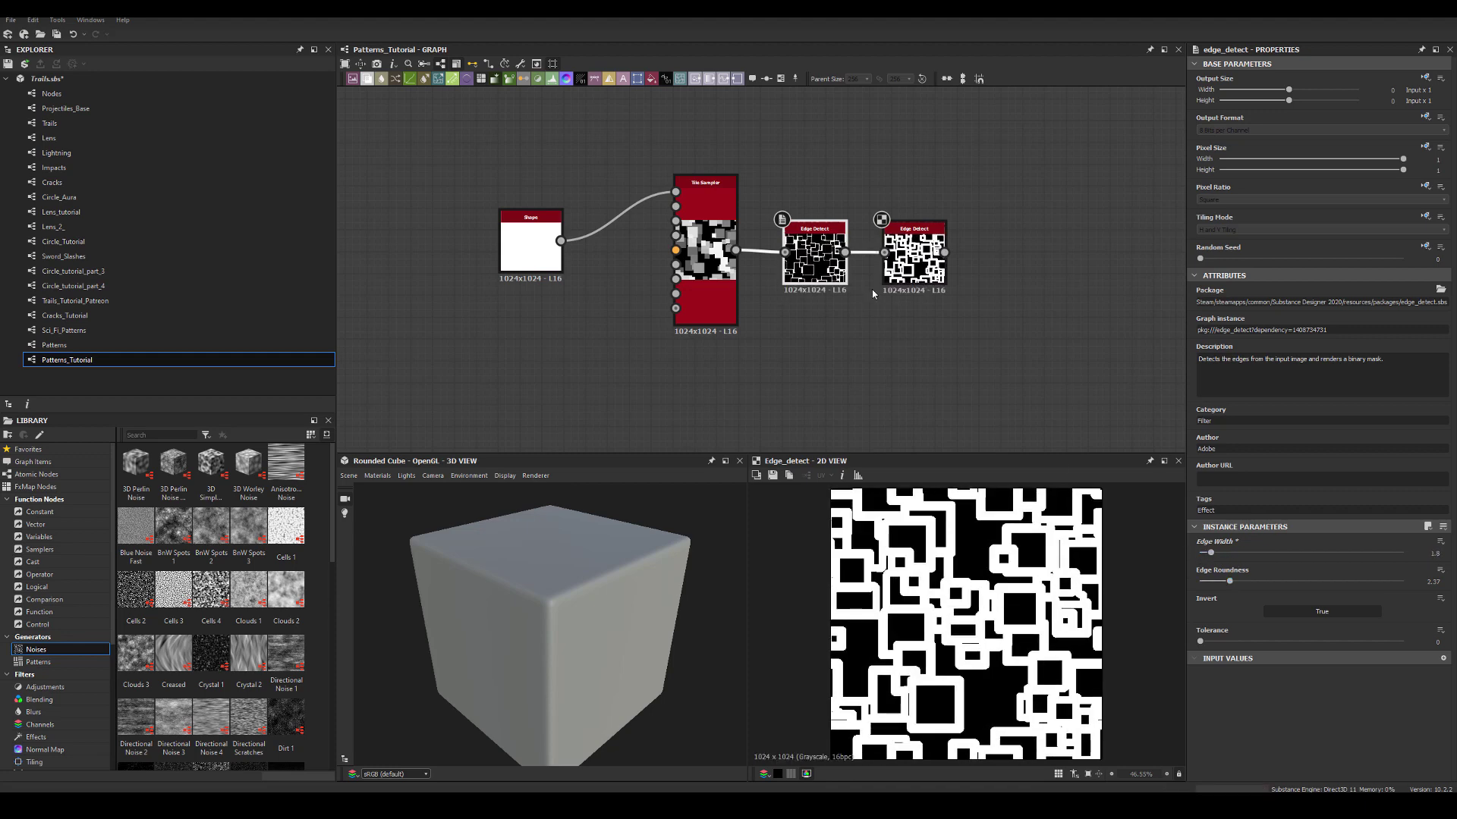
{"action": "left_click", "coordinate": [915, 246]}
Step: Set the second Edge Detect's Edge Width to about 1.09 and the first's to about 2.09
{"action": "left_click_drag", "start_coordinate": [1245, 553], "coordinate": [1210, 590]}
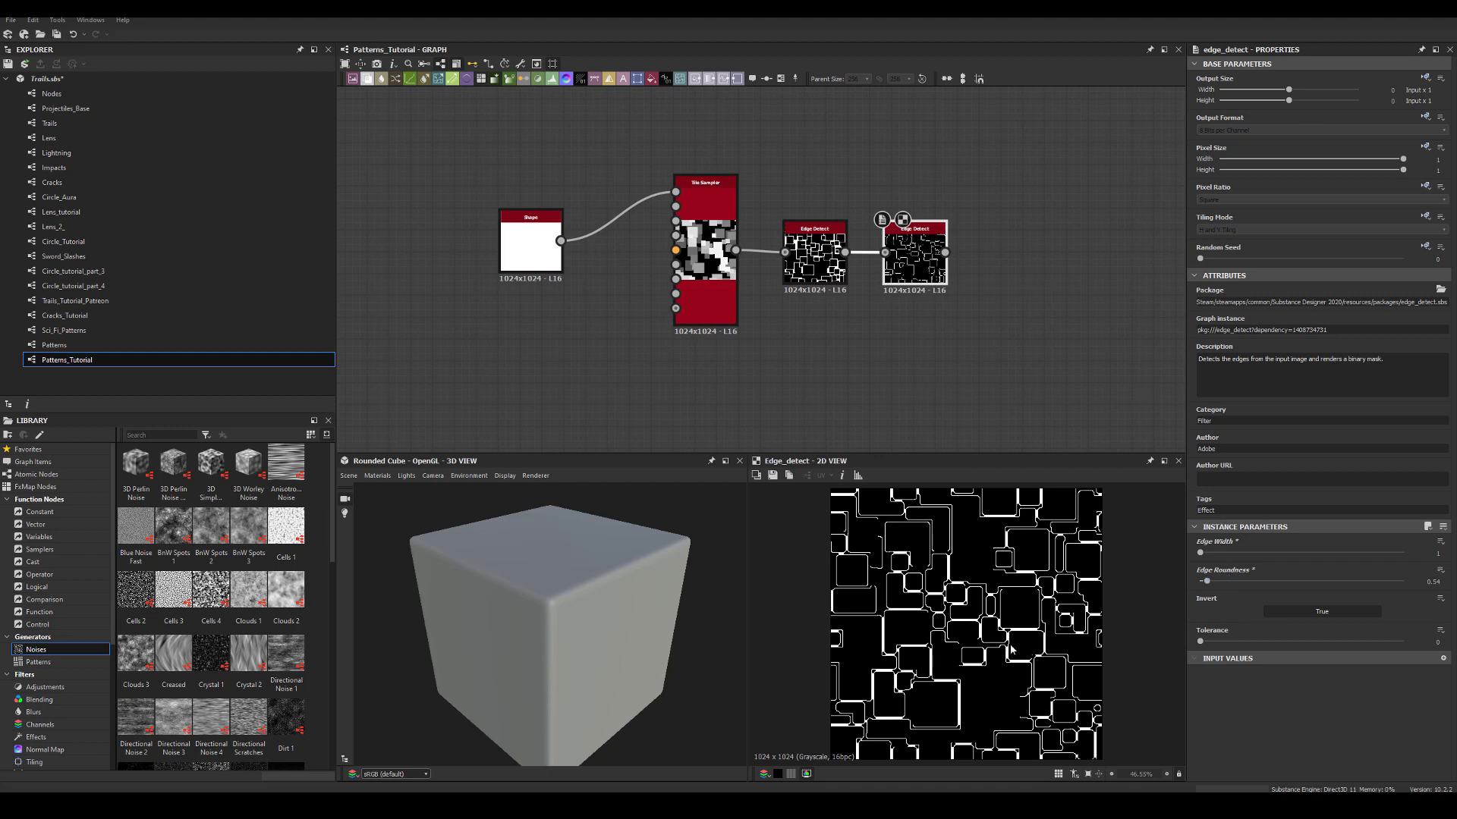
{"action": "left_click", "coordinate": [817, 231]}
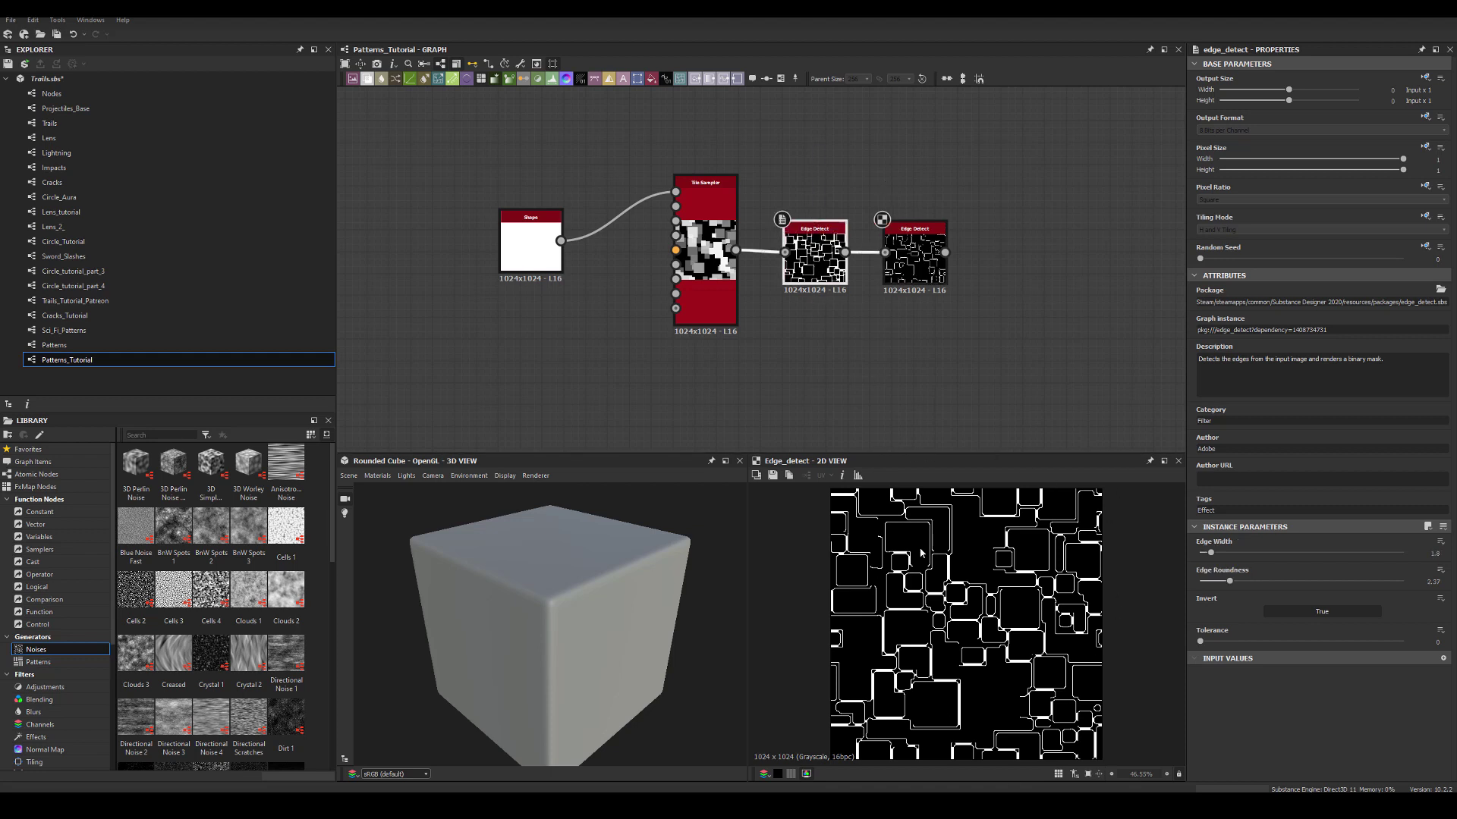
{"action": "mouse_move", "coordinate": [1212, 560]}
{"action": "left_mouse_down"}
{"action": "mouse_move", "coordinate": [1252, 560]}
{"action": "mouse_move", "coordinate": [1181, 561]}
{"action": "mouse_move", "coordinate": [1286, 584]}
{"action": "mouse_move", "coordinate": [1192, 588]}
{"action": "mouse_move", "coordinate": [1218, 582]}
{"action": "mouse_move", "coordinate": [1214, 557]}
{"action": "left_mouse_up"}
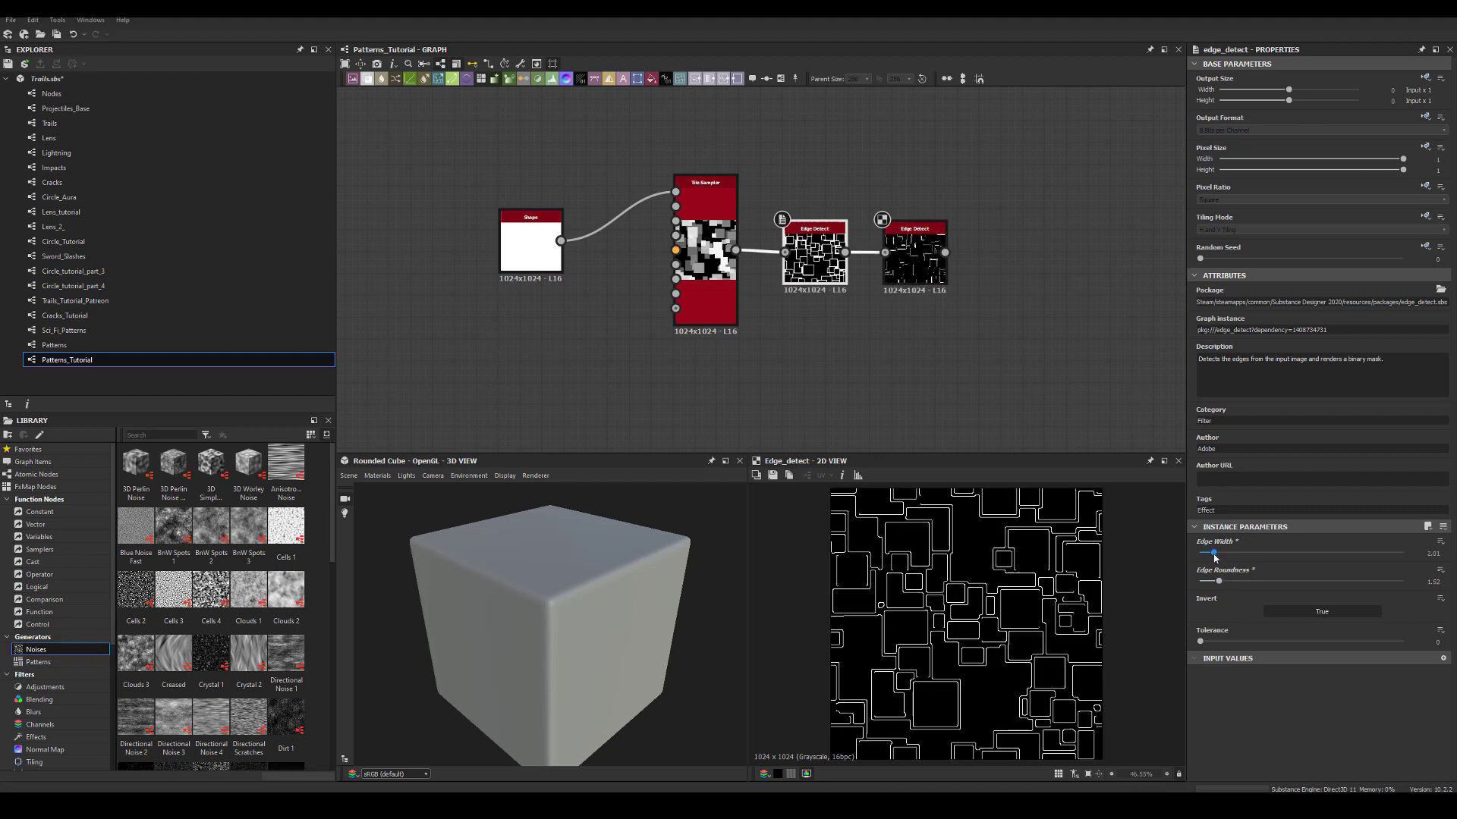
{"action": "middle_click_drag", "start_coordinate": [934, 387], "coordinate": [965, 292]}
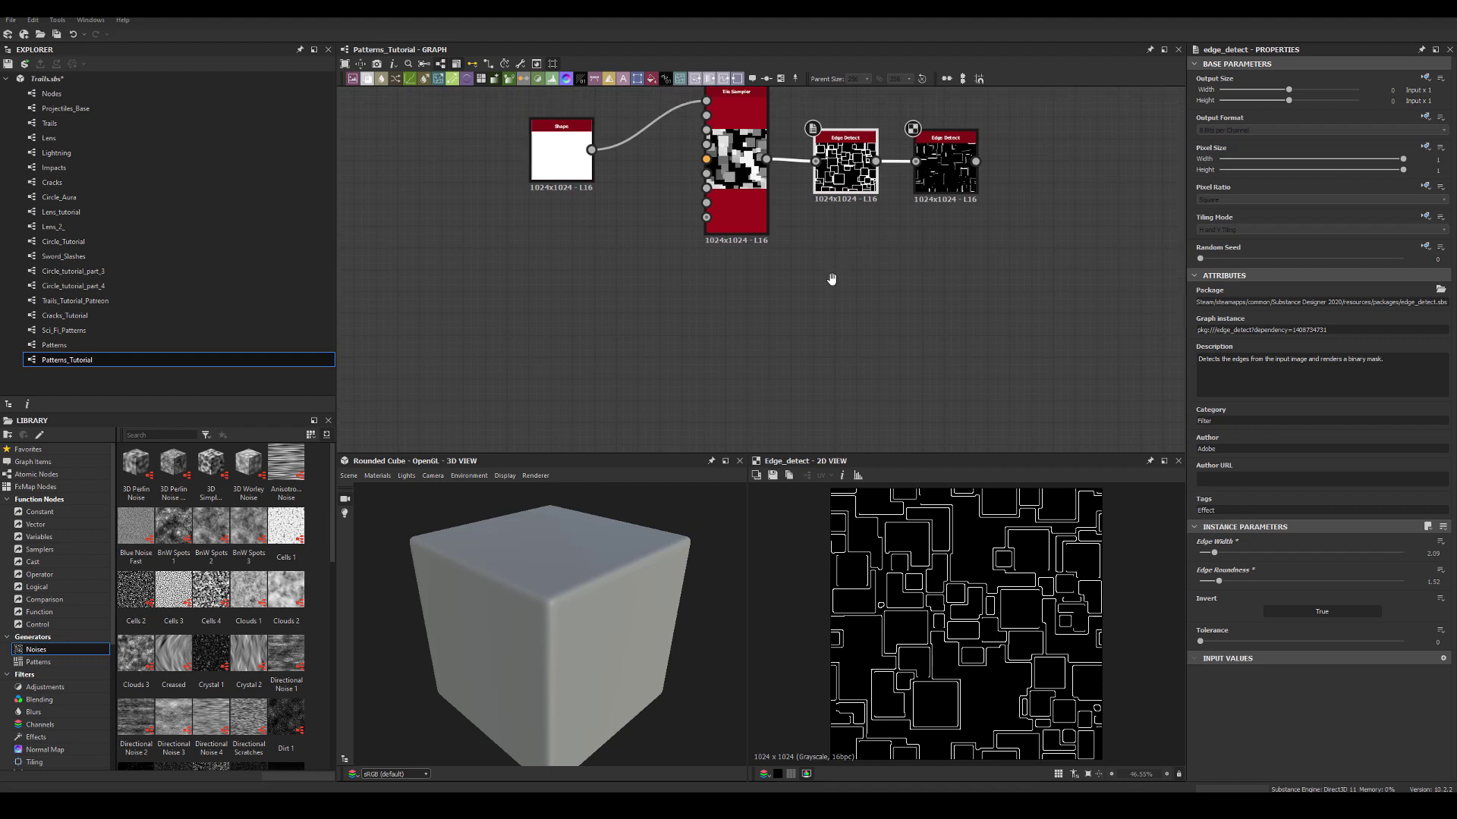
{"action": "scroll", "coordinate": [652, 273], "scroll_direction": "down", "scroll_amount": 2}
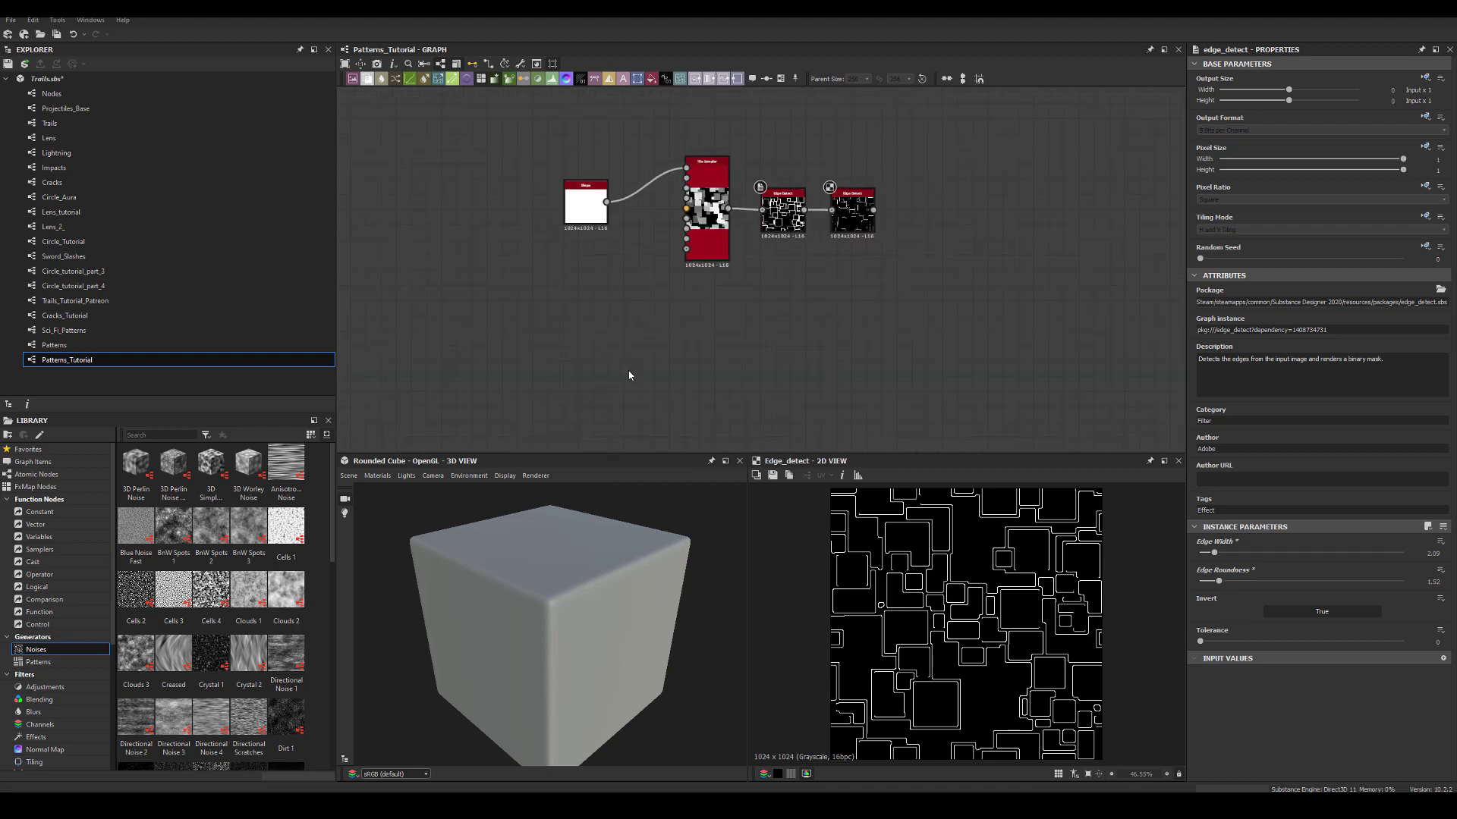
Step: Add a Polygon 1 node with 3 sides below the first branch
{"action": "key", "text": "space"}
{"action": "type", "text": "po"}
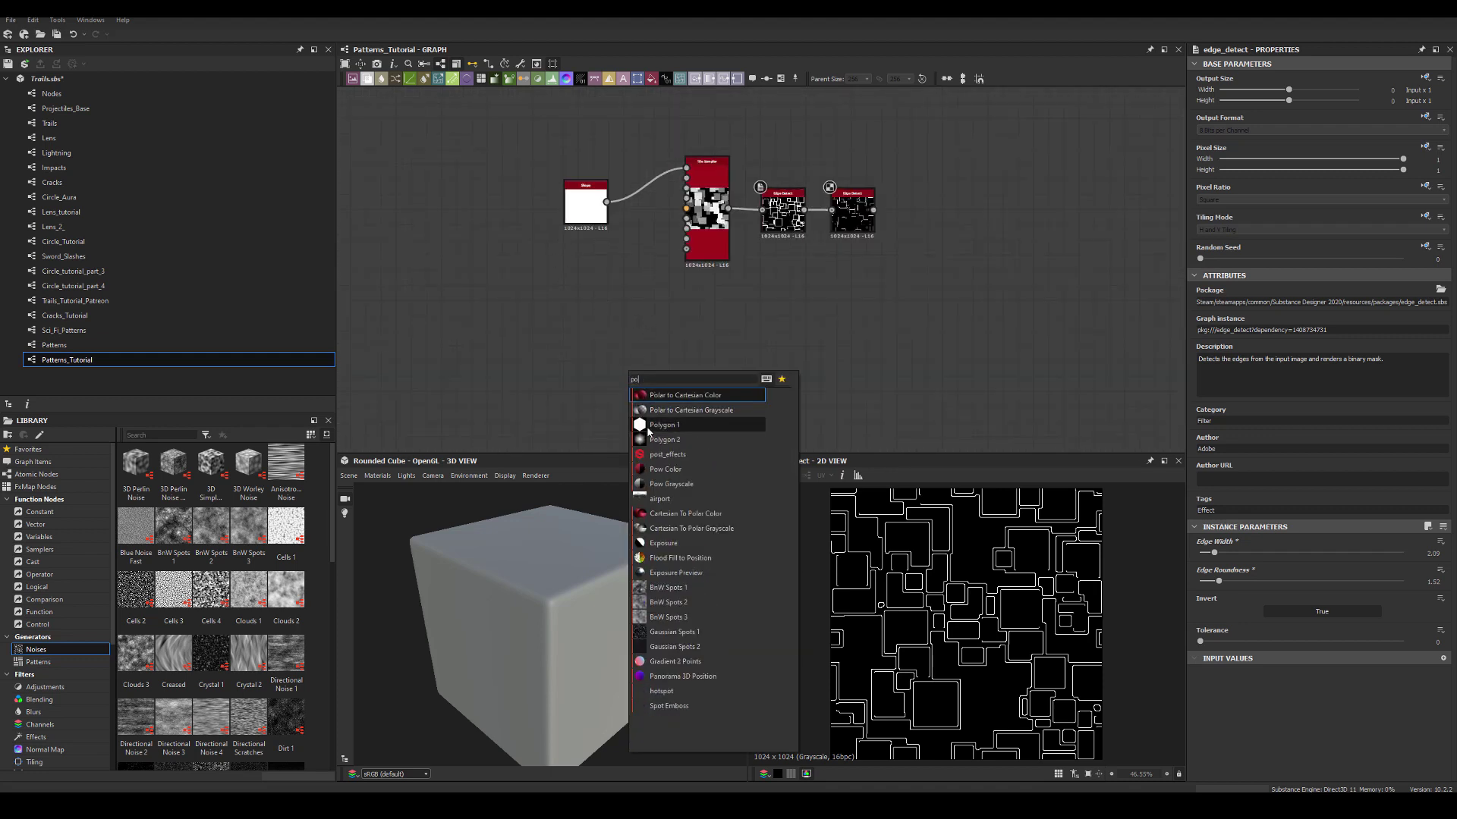
{"action": "left_click", "coordinate": [653, 427]}
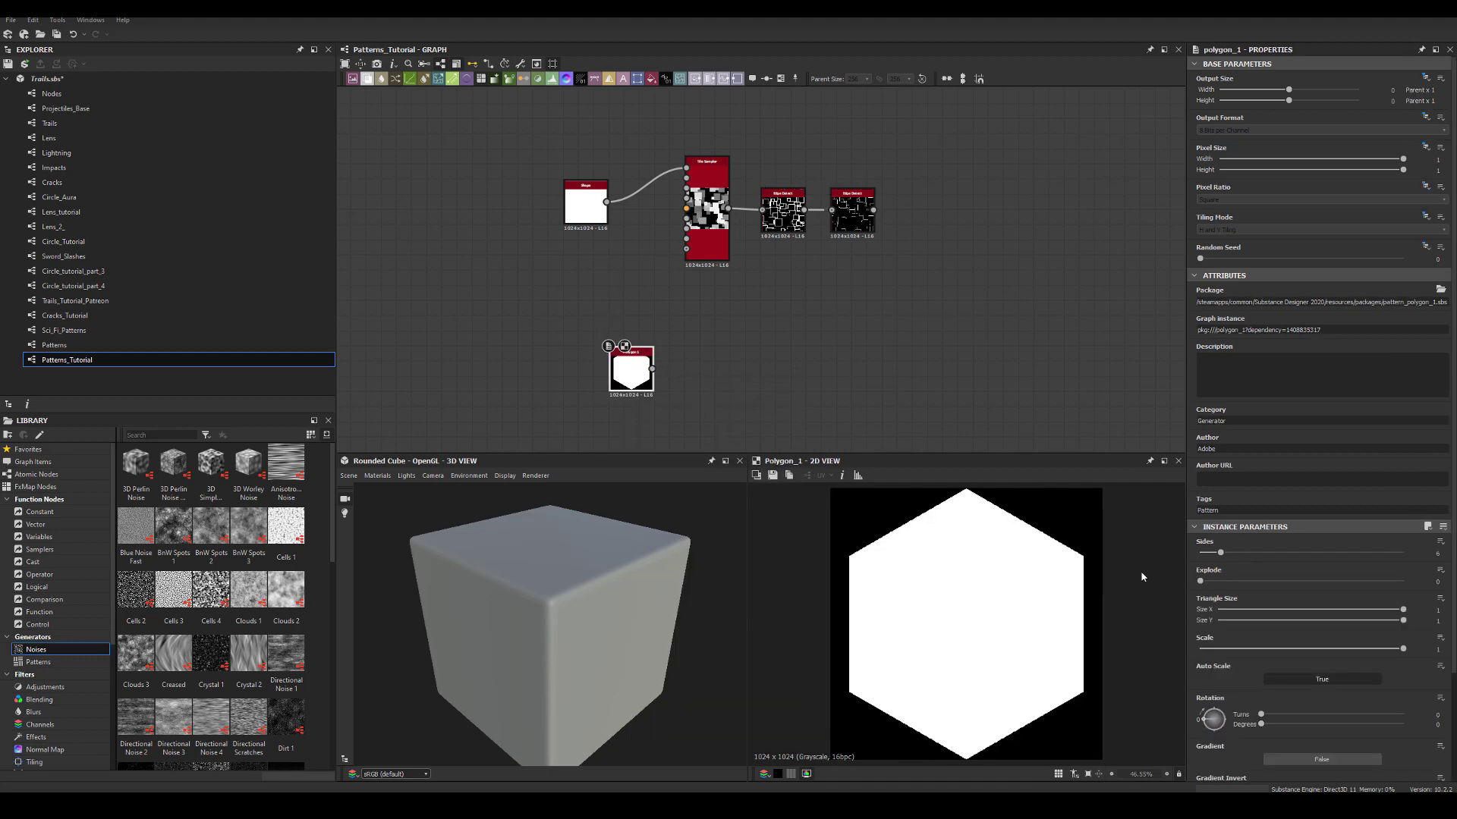
{"action": "left_click_drag", "start_coordinate": [1213, 555], "coordinate": [1202, 559]}
{"action": "left_click_drag", "start_coordinate": [631, 384], "coordinate": [726, 352]}
Step: Feed the triangle into a new Tile Sampler's Pattern Input, with Pattern set to Pattern Input
{"action": "type", "text": "tile"}
{"action": "key", "text": "Down"}
{"action": "key", "text": "Down"}
{"action": "key", "text": "Return"}
{"action": "left_click_drag", "start_coordinate": [743, 346], "coordinate": [698, 345]}
{"action": "left_click_drag", "start_coordinate": [671, 394], "coordinate": [671, 314]}
{"action": "double_click", "coordinate": [692, 356]}
{"action": "left_click", "coordinate": [1215, 660]}
{"action": "left_click", "coordinate": [1221, 671]}
{"action": "left_click", "coordinate": [1433, 553]}
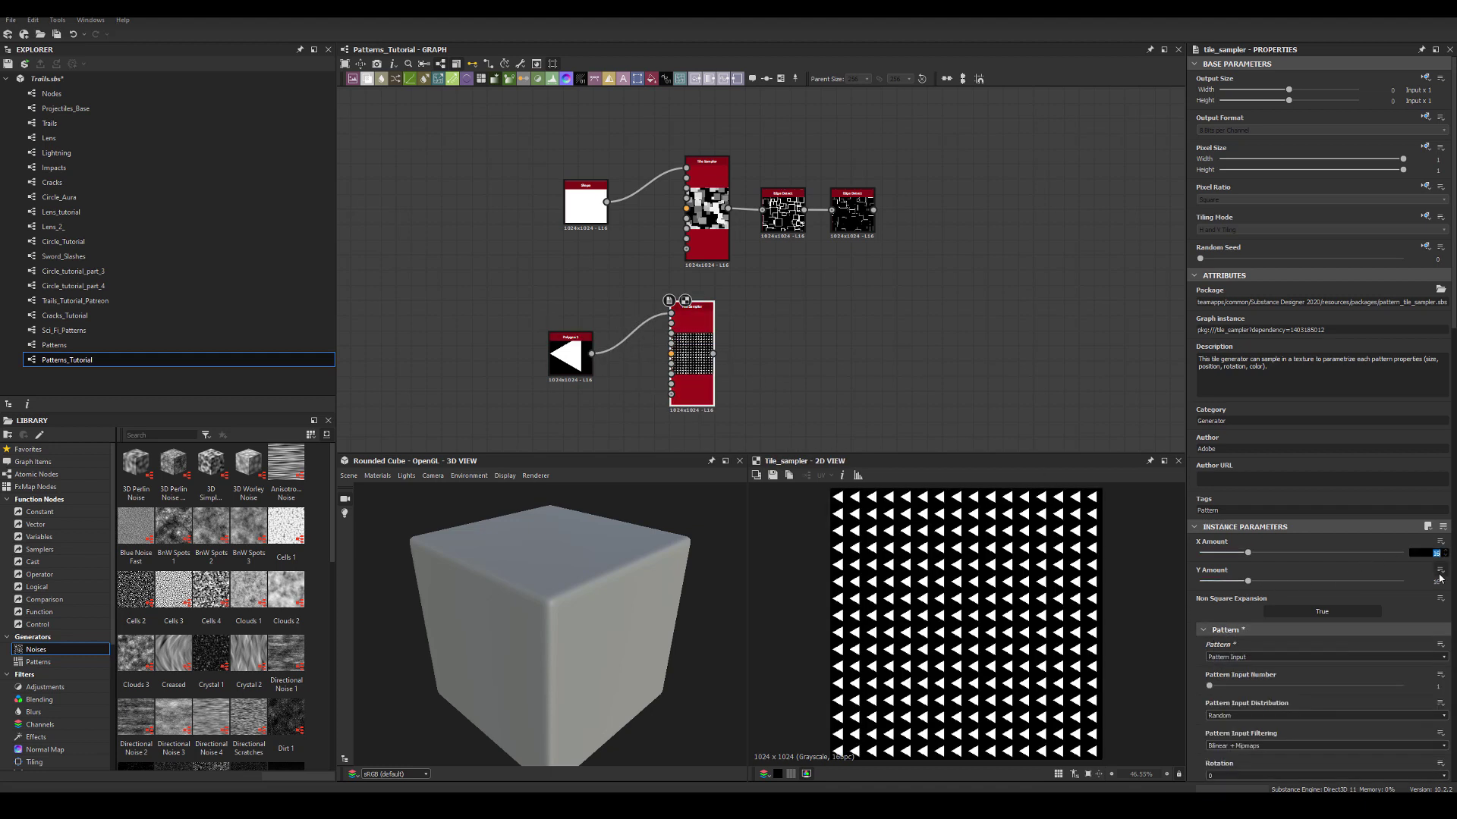
Step: Set the triangle Tile Sampler's X Amount and Y Amount to 8
{"action": "type", "text": "8"}
{"action": "key", "text": "Return"}
{"action": "left_click", "coordinate": [1434, 582]}
{"action": "type", "text": "8"}
{"action": "key", "text": "Return"}
{"action": "scroll", "coordinate": [1347, 613], "scroll_direction": "down", "scroll_amount": 3}
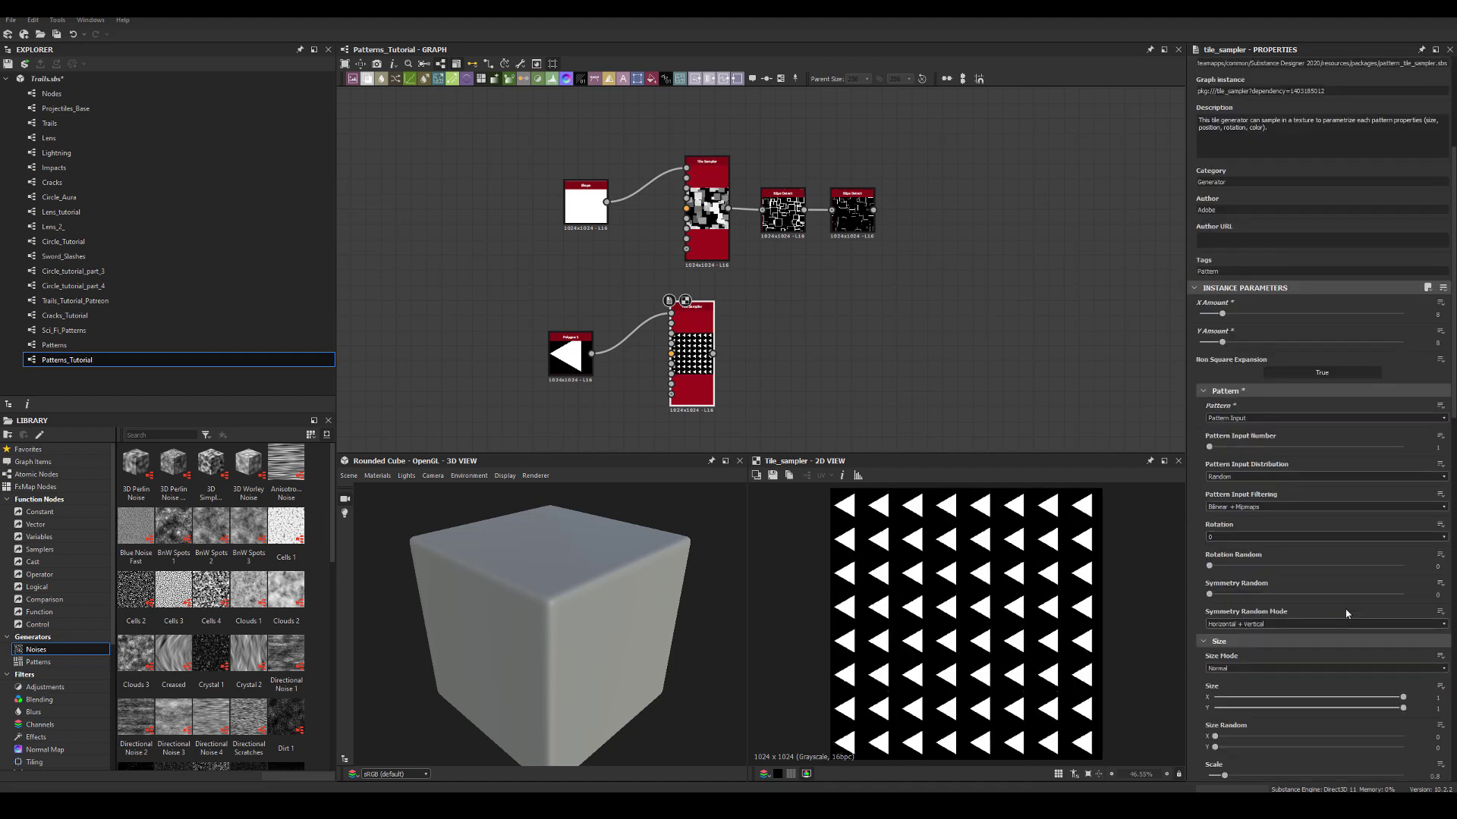
{"action": "scroll", "coordinate": [1335, 607], "scroll_direction": "down", "scroll_amount": 3}
Step: Set Scale 2.57, Scale Random 0.36, Position Random 10 and Offset 0.5
{"action": "left_click_drag", "start_coordinate": [1210, 600], "coordinate": [1258, 571]}
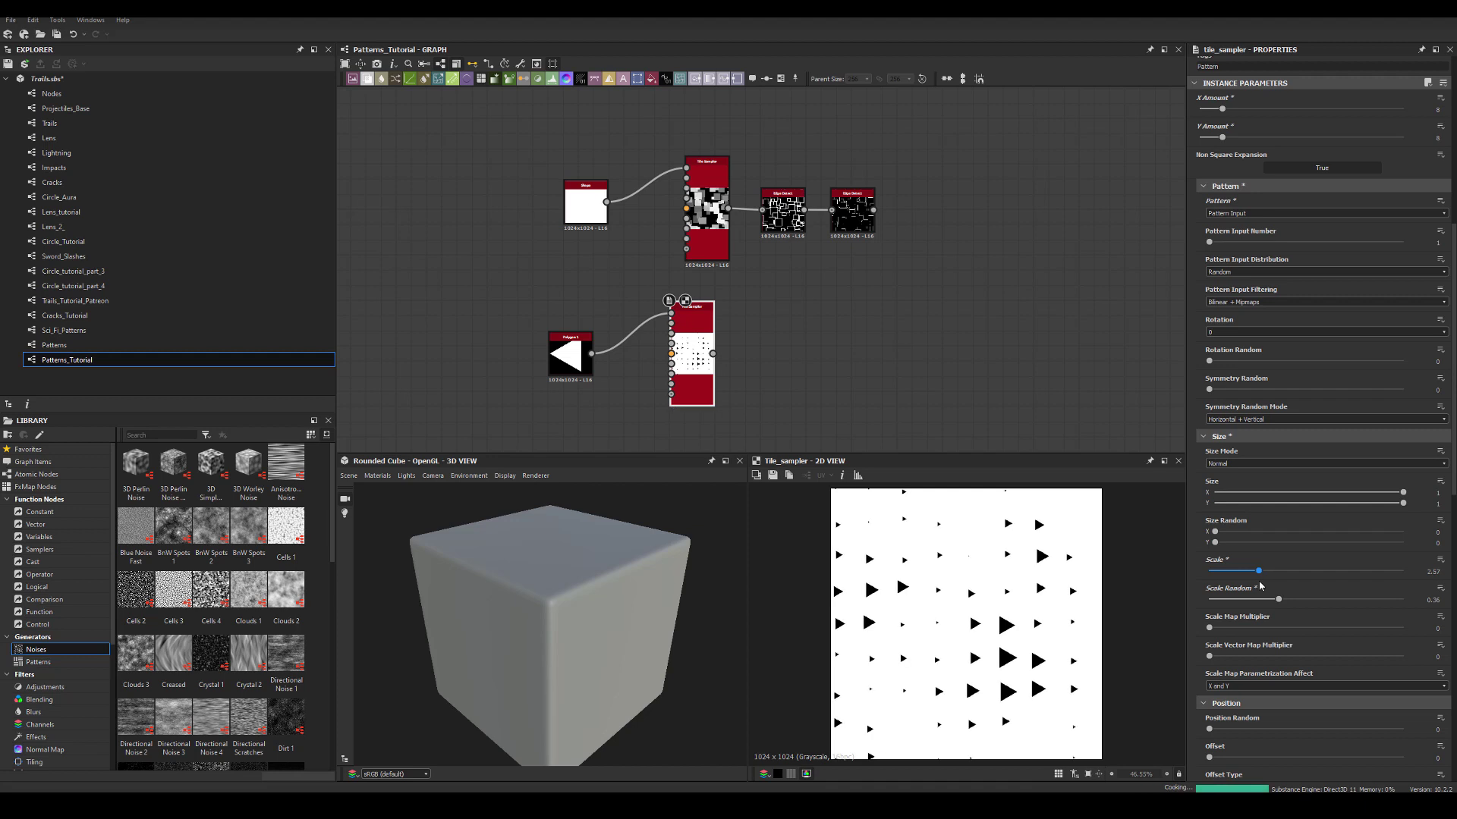
{"action": "scroll", "coordinate": [1211, 529], "scroll_direction": "down", "scroll_amount": 3}
{"action": "left_click_drag", "start_coordinate": [1210, 524], "coordinate": [1403, 524]}
{"action": "left_click_drag", "start_coordinate": [1210, 553], "coordinate": [1307, 553]}
{"action": "left_click_drag", "start_coordinate": [1440, 554], "coordinate": [1412, 559]}
{"action": "type", "text": "0.5"}
{"action": "key", "text": "Return"}
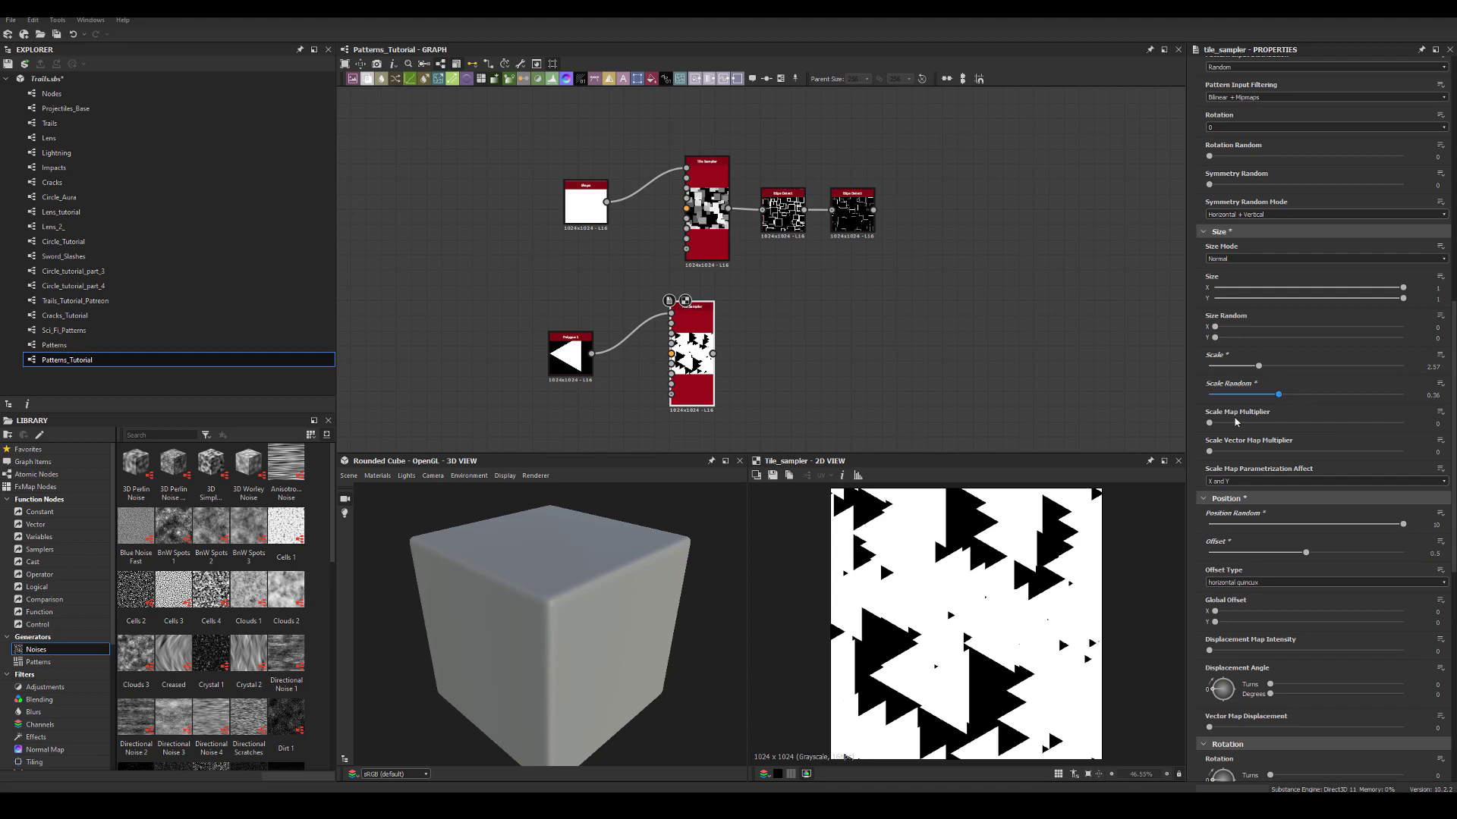
Step: Set Symmetry Random to 1 so the triangles are randomly mirrored
{"action": "scroll", "coordinate": [1230, 594], "scroll_direction": "down", "scroll_amount": 3}
{"action": "left_click_drag", "start_coordinate": [1210, 649], "coordinate": [1157, 654]}
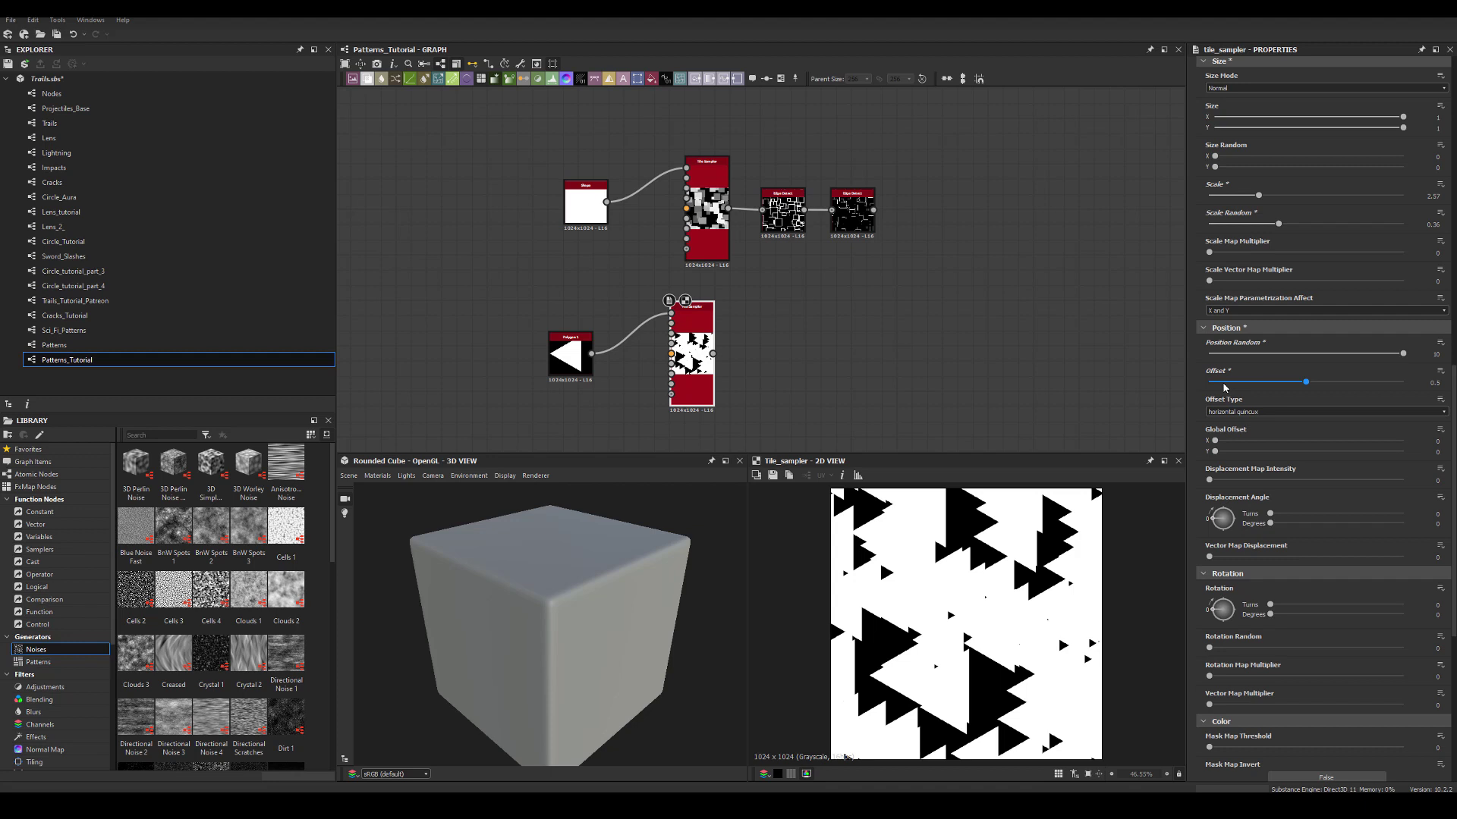
{"action": "scroll", "coordinate": [1212, 455], "scroll_direction": "down", "scroll_amount": 6}
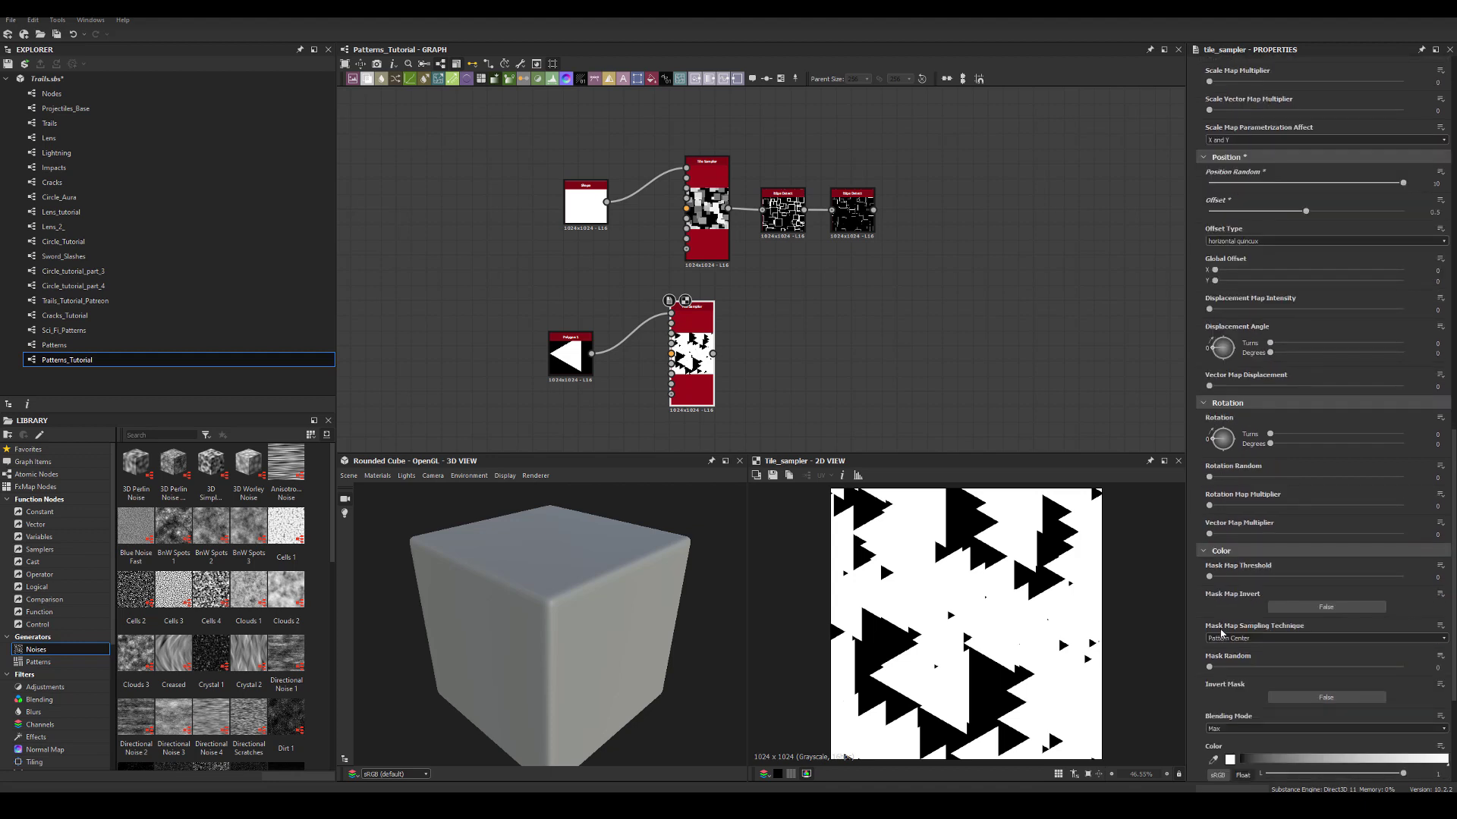
{"action": "mouse_move", "coordinate": [1209, 409]}
{"action": "left_mouse_down"}
{"action": "mouse_move", "coordinate": [1334, 410]}
{"action": "mouse_move", "coordinate": [1191, 423]}
{"action": "mouse_move", "coordinate": [1437, 401]}
{"action": "mouse_move", "coordinate": [1180, 401]}
{"action": "left_mouse_up"}
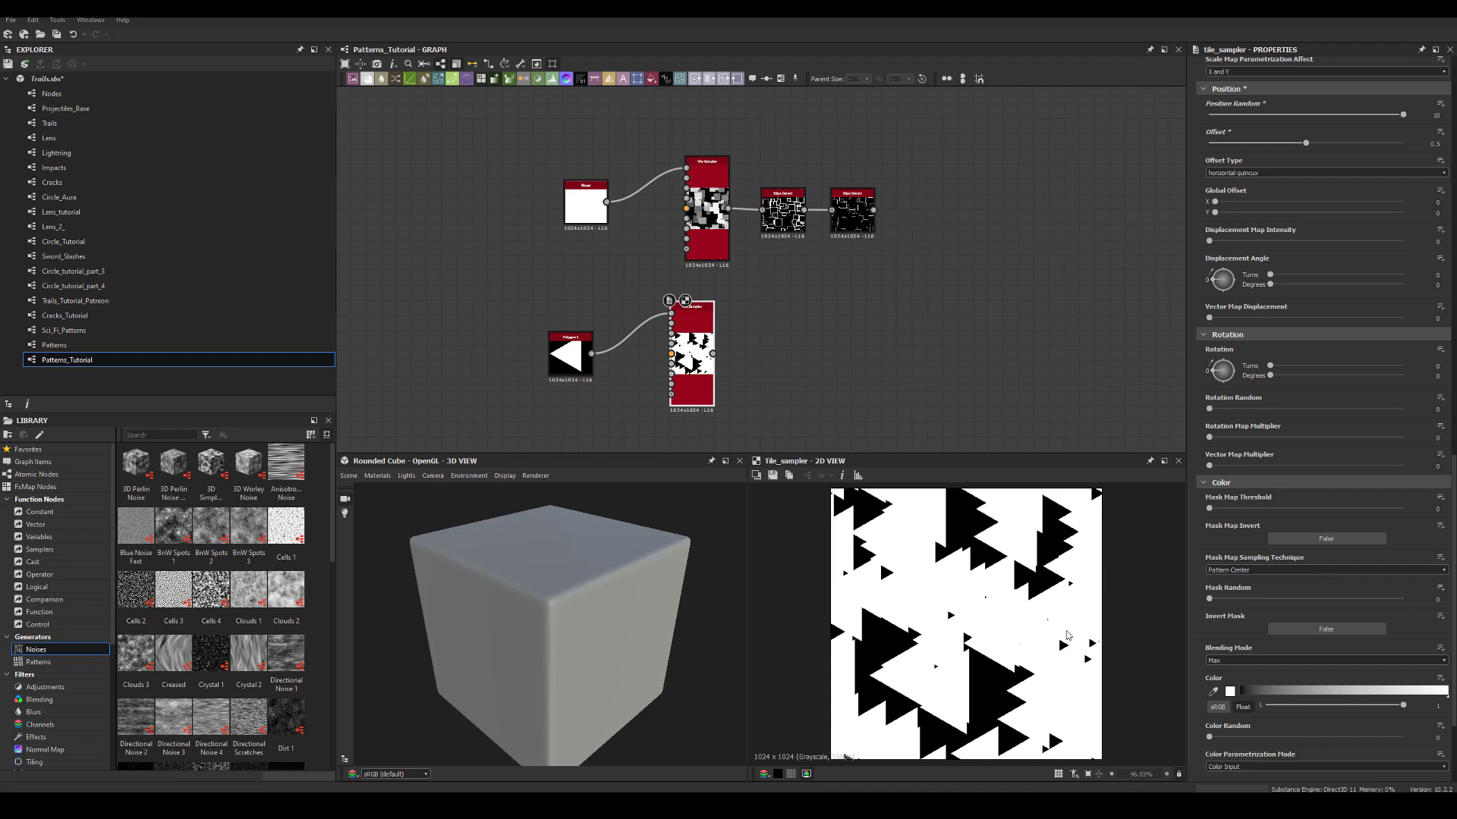
{"action": "scroll", "coordinate": [1254, 622], "scroll_direction": "down", "scroll_amount": 3}
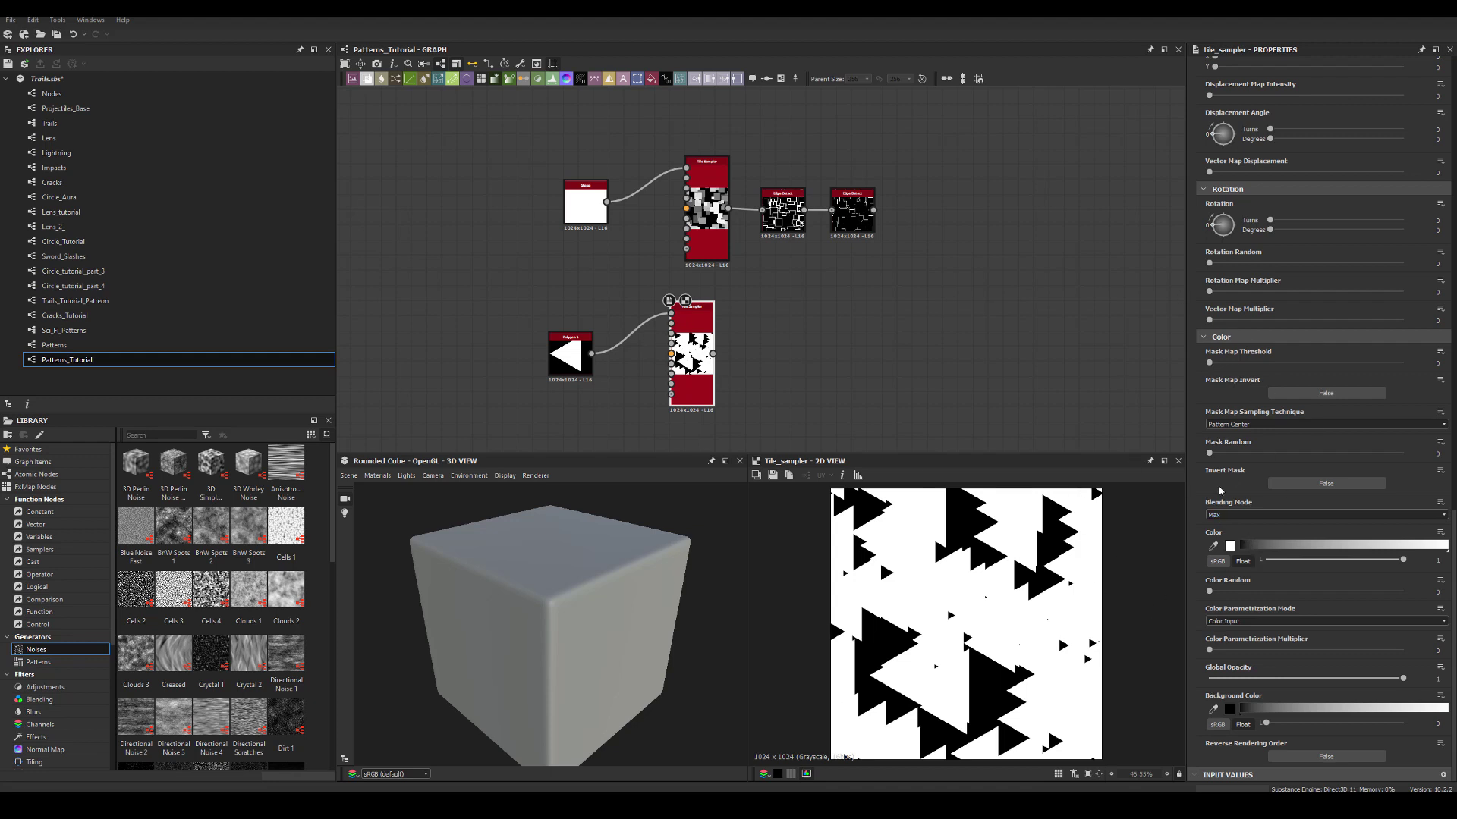
{"action": "scroll", "coordinate": [1218, 489], "scroll_direction": "up", "scroll_amount": 2}
{"action": "scroll", "coordinate": [1236, 422], "scroll_direction": "up", "scroll_amount": 2}
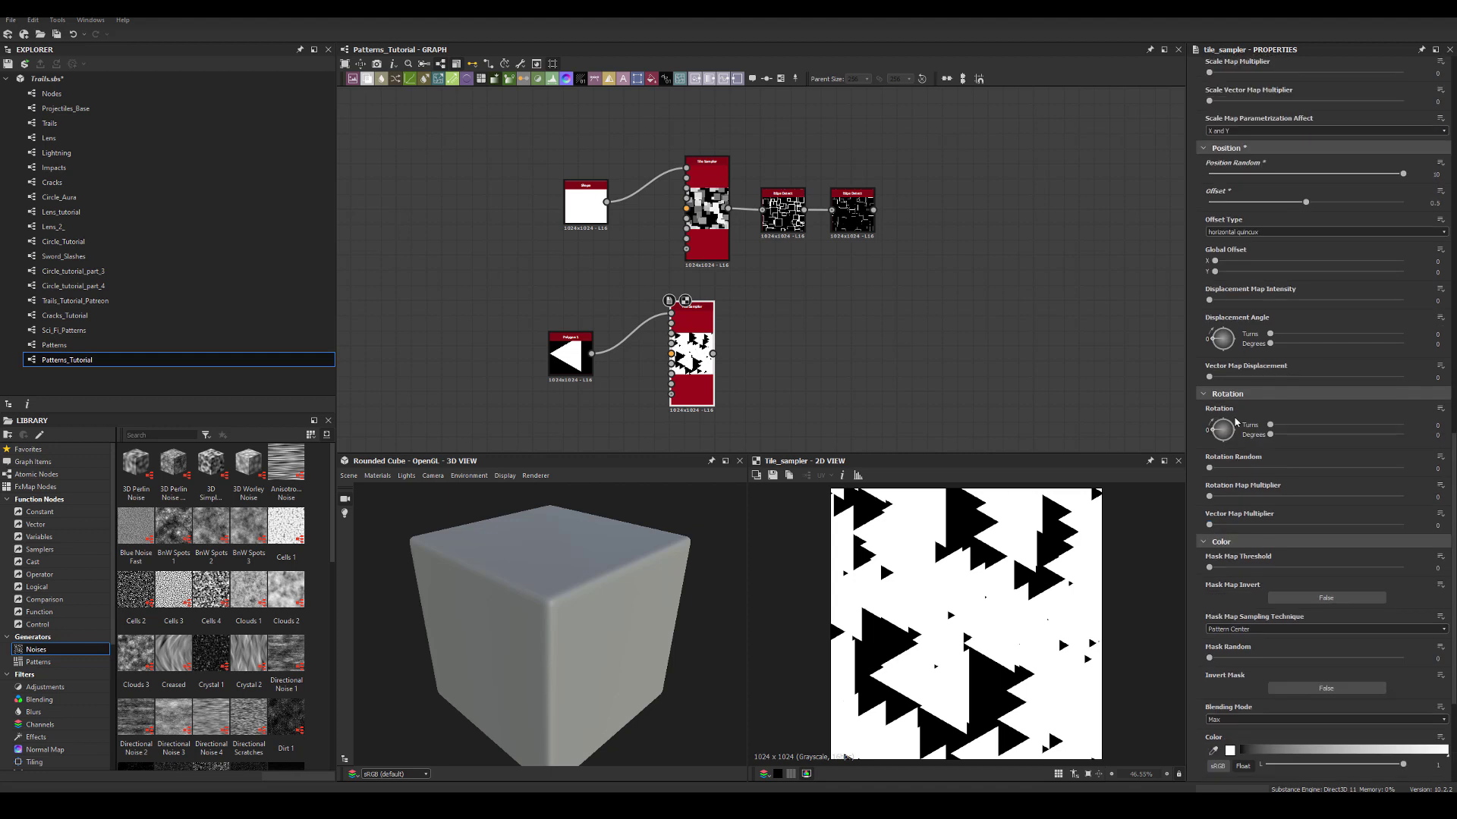
{"action": "scroll", "coordinate": [1235, 423], "scroll_direction": "up", "scroll_amount": 6}
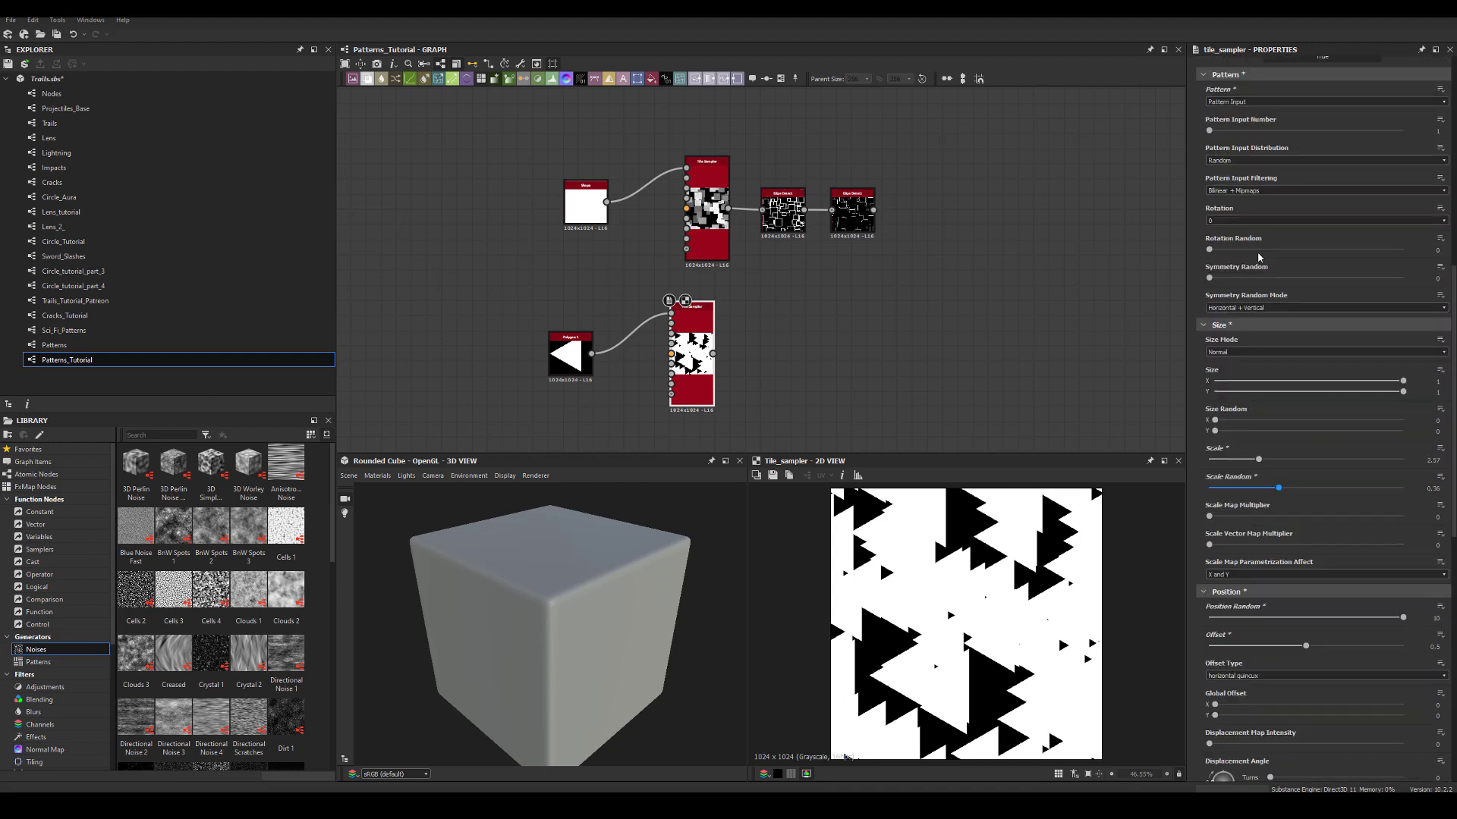
{"action": "left_click_drag", "start_coordinate": [1210, 278], "coordinate": [1403, 277]}
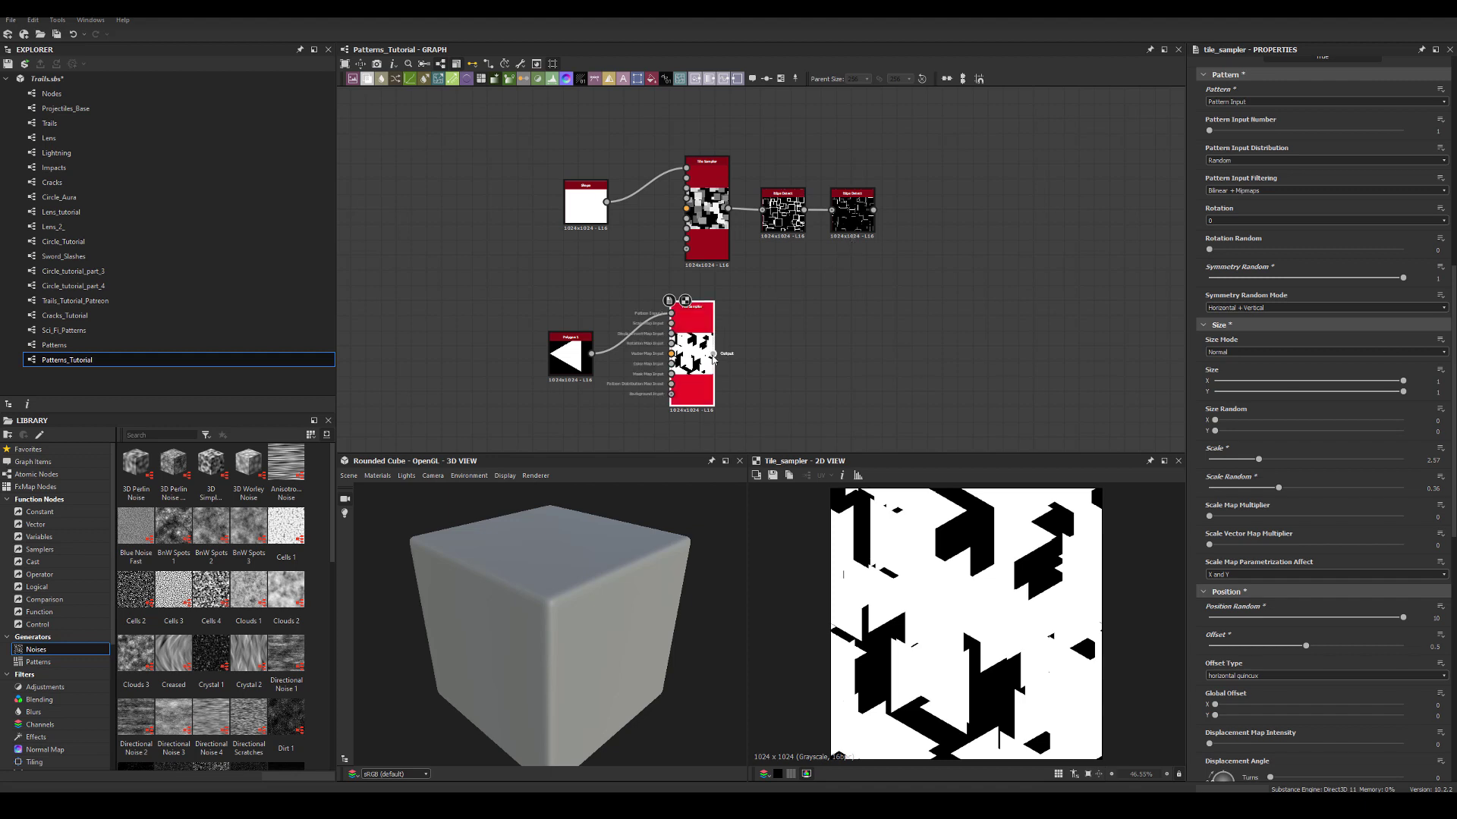
{"action": "left_click_drag", "start_coordinate": [713, 354], "coordinate": [816, 351]}
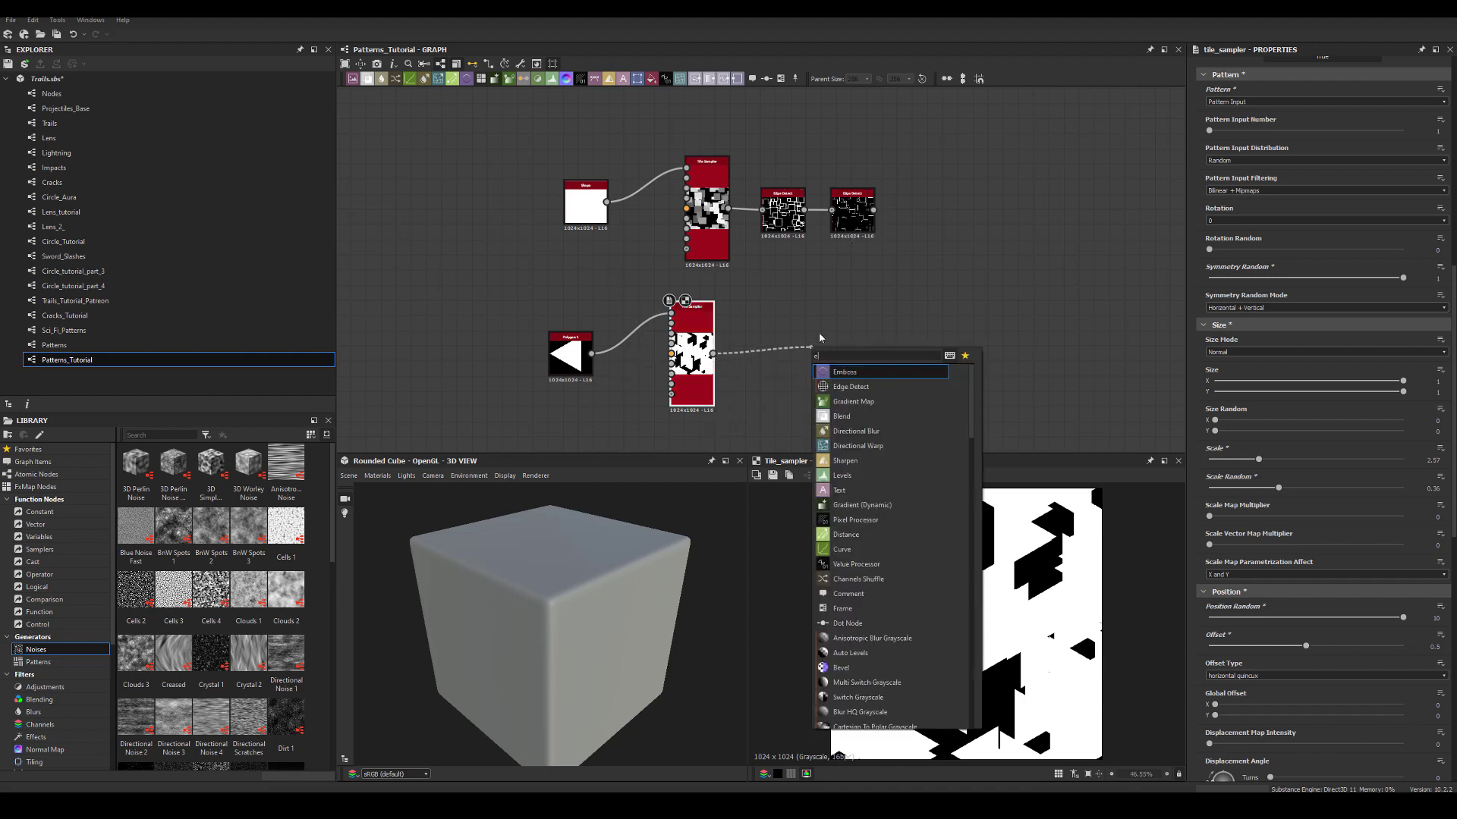
Step: Copy the first branch's two Edge Detect nodes and paste them after the triangle Tile Sampler
{"action": "left_click", "coordinate": [901, 283]}
{"action": "left_click_drag", "start_coordinate": [904, 282], "coordinate": [783, 217]}
{"action": "key", "text": "ctrl+c"}
{"action": "left_click", "coordinate": [792, 323]}
{"action": "key", "text": "ctrl+v"}
{"action": "left_click_drag", "start_coordinate": [726, 273], "coordinate": [781, 357]}
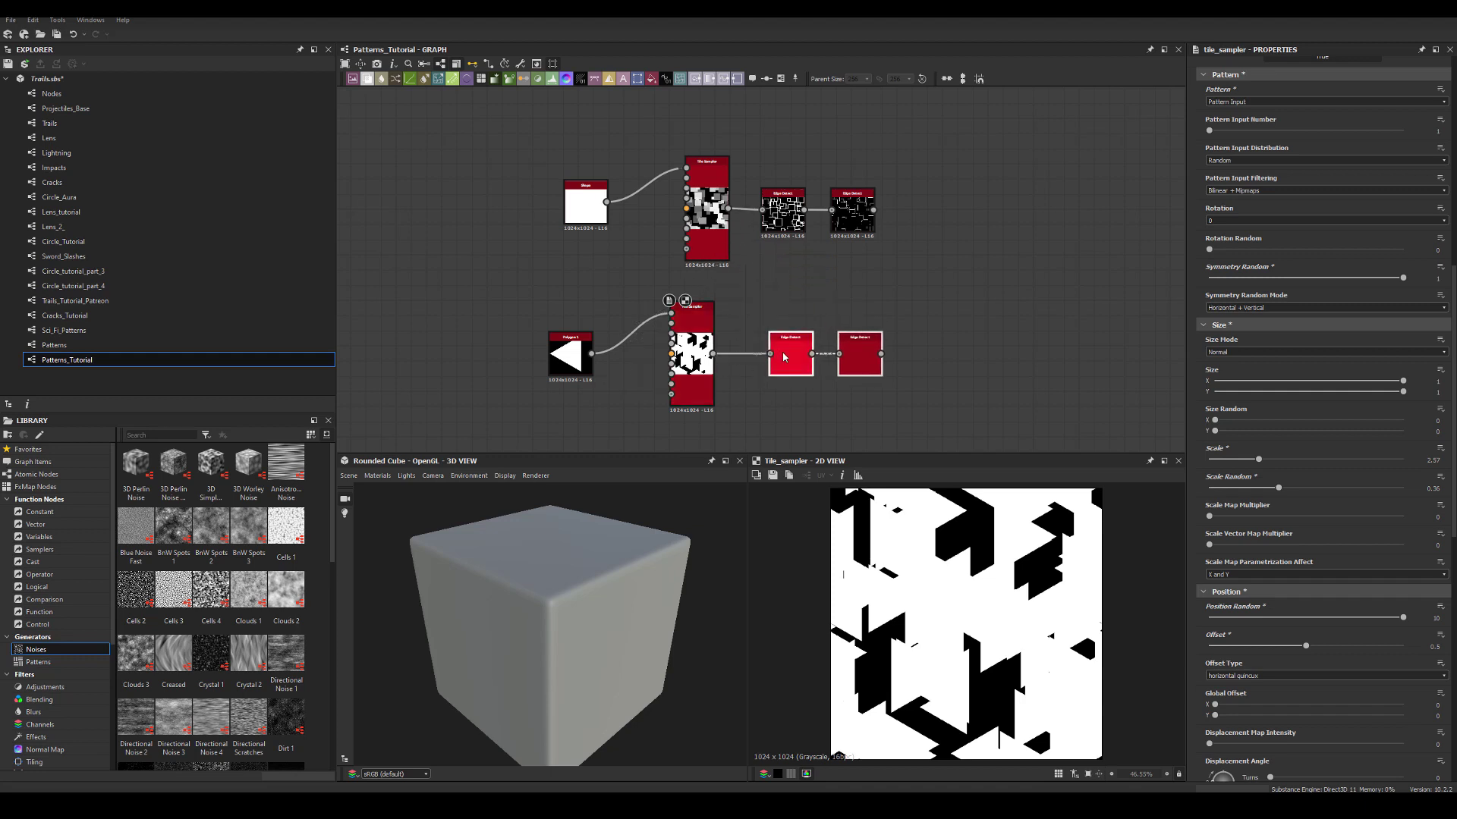
Step: Preview both copied Edge Detect nodes to check the triangle outlines
{"action": "double_click", "coordinate": [784, 357]}
{"action": "double_click", "coordinate": [860, 353]}
{"action": "middle_click_drag", "start_coordinate": [928, 317], "coordinate": [965, 255]}
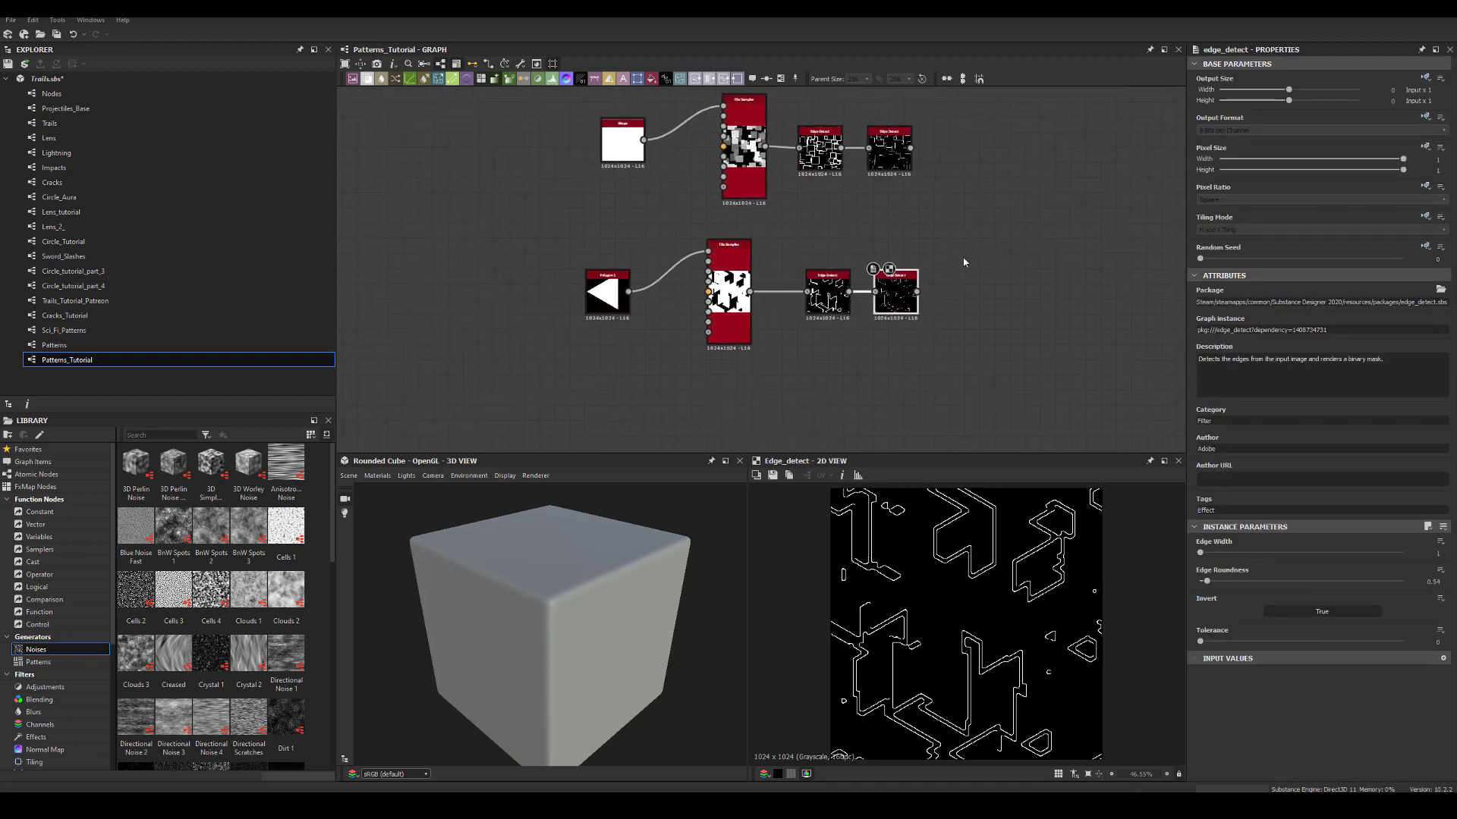
{"action": "scroll", "coordinate": [937, 284], "scroll_direction": "up", "scroll_amount": 1}
{"action": "left_click", "coordinate": [978, 402]}
{"action": "left_click", "coordinate": [805, 308]}
Step: Test random rotation and random size on the triangle Tile Sampler, then reset them
{"action": "left_click", "coordinate": [693, 331]}
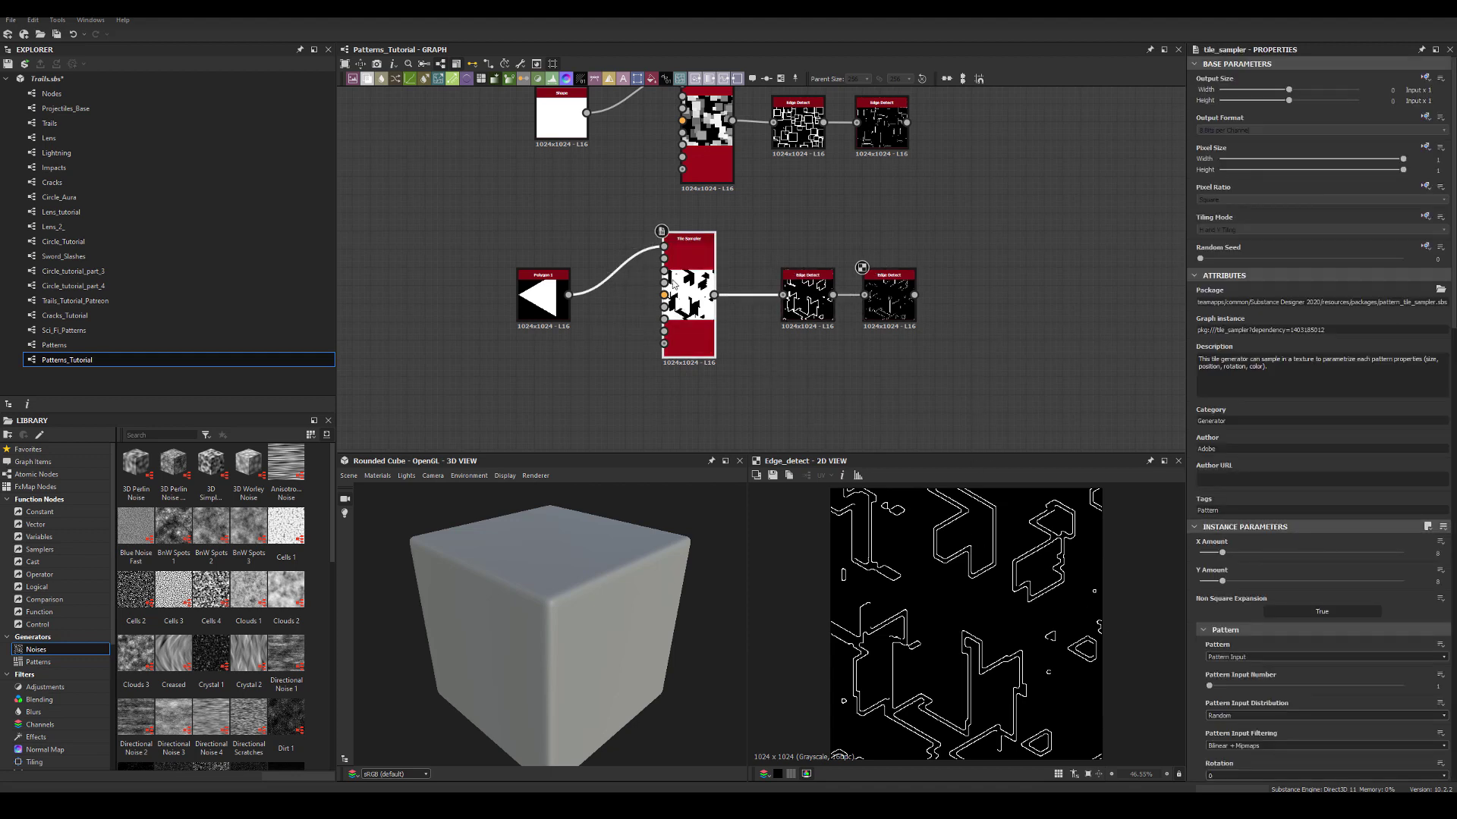
{"action": "scroll", "coordinate": [1261, 595], "scroll_direction": "down", "scroll_amount": 3}
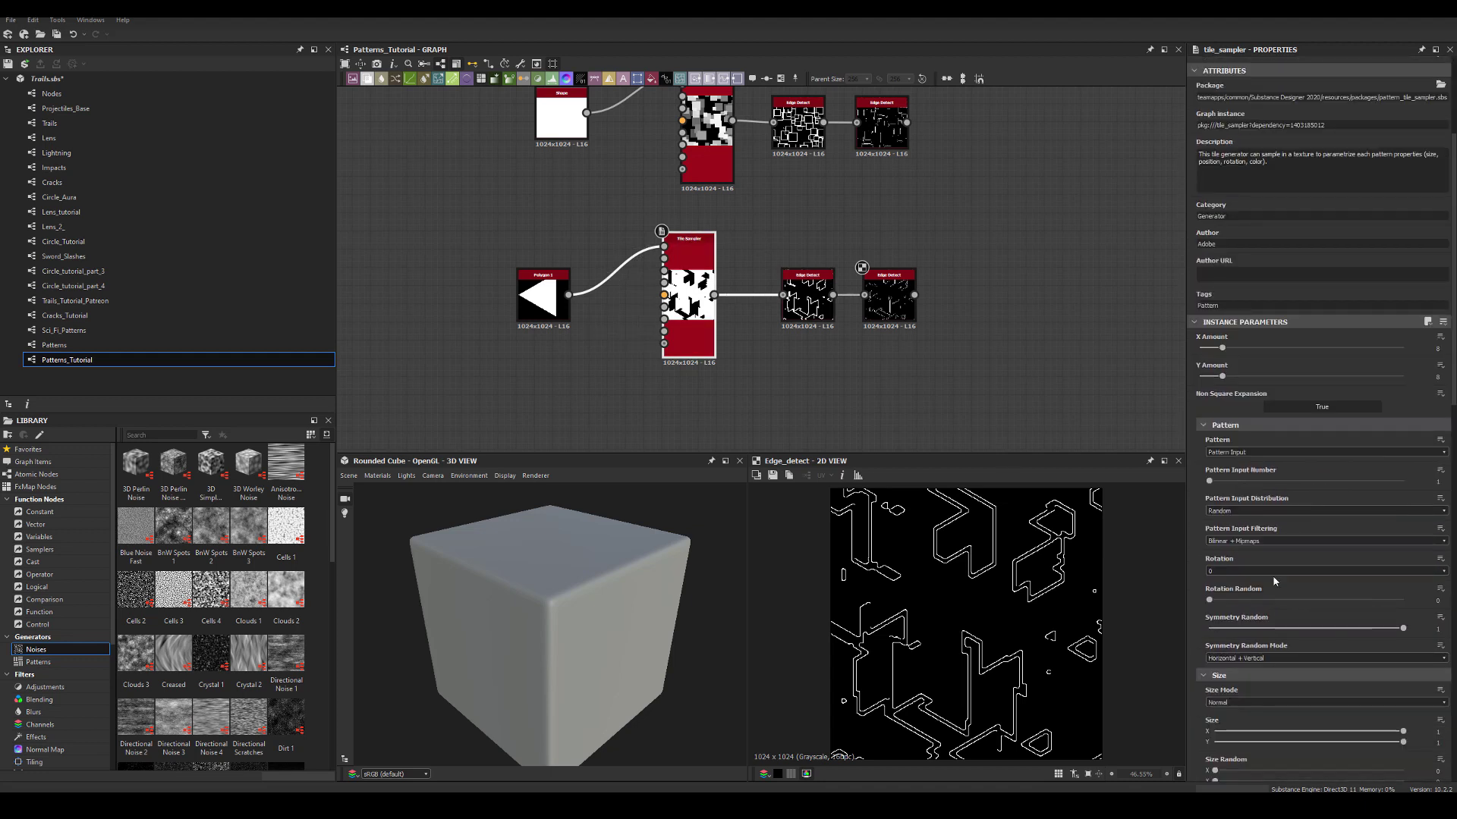
{"action": "scroll", "coordinate": [1252, 569], "scroll_direction": "down", "scroll_amount": 2}
{"action": "left_click_drag", "start_coordinate": [1209, 463], "coordinate": [1140, 447]}
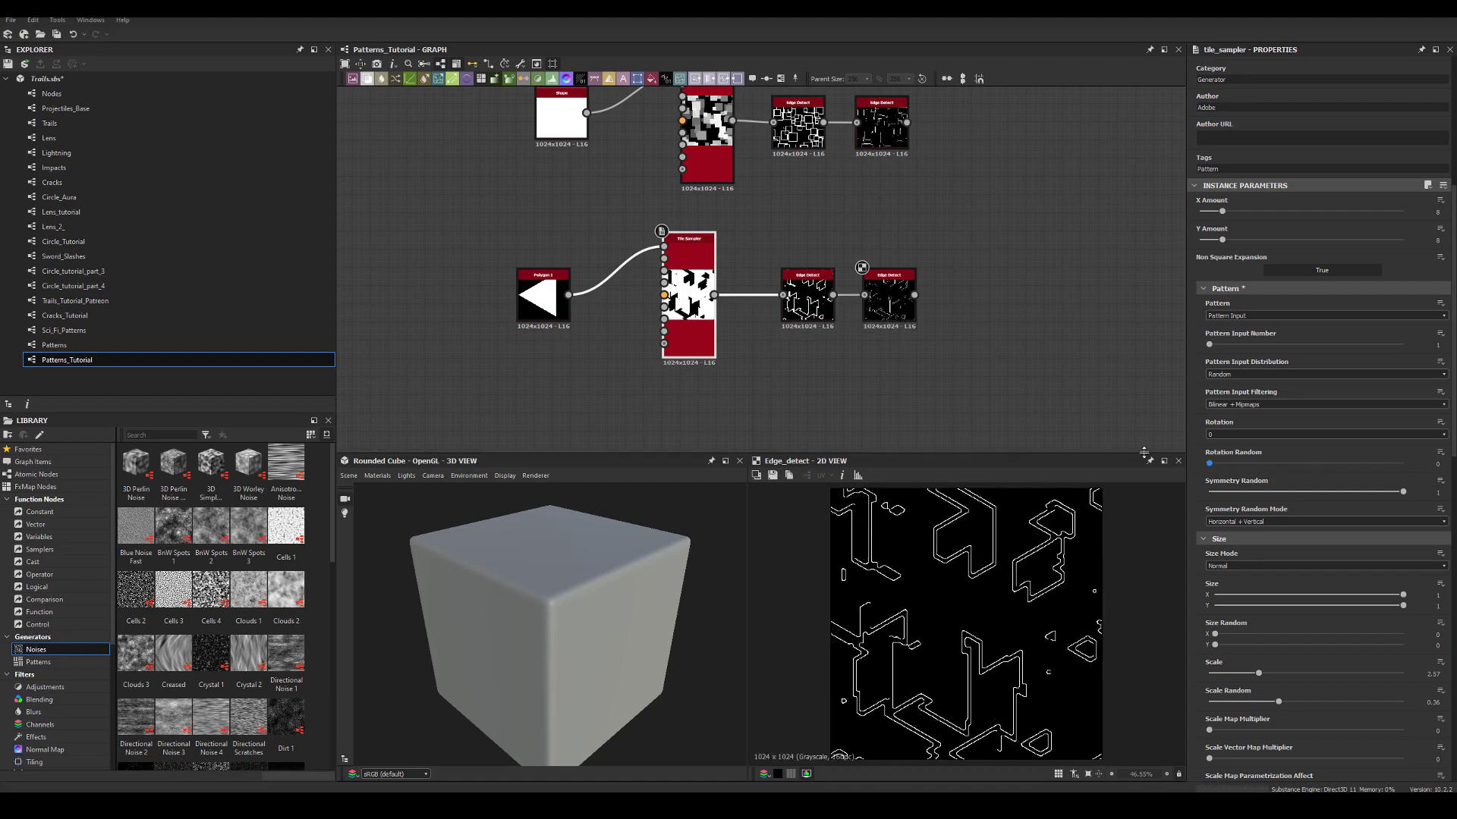
{"action": "scroll", "coordinate": [1219, 566], "scroll_direction": "down", "scroll_amount": 5}
{"action": "left_click_drag", "start_coordinate": [1216, 477], "coordinate": [1106, 481]}
{"action": "scroll", "coordinate": [1249, 536], "scroll_direction": "down", "scroll_amount": 2}
{"action": "scroll", "coordinate": [1250, 536], "scroll_direction": "down", "scroll_amount": 1}
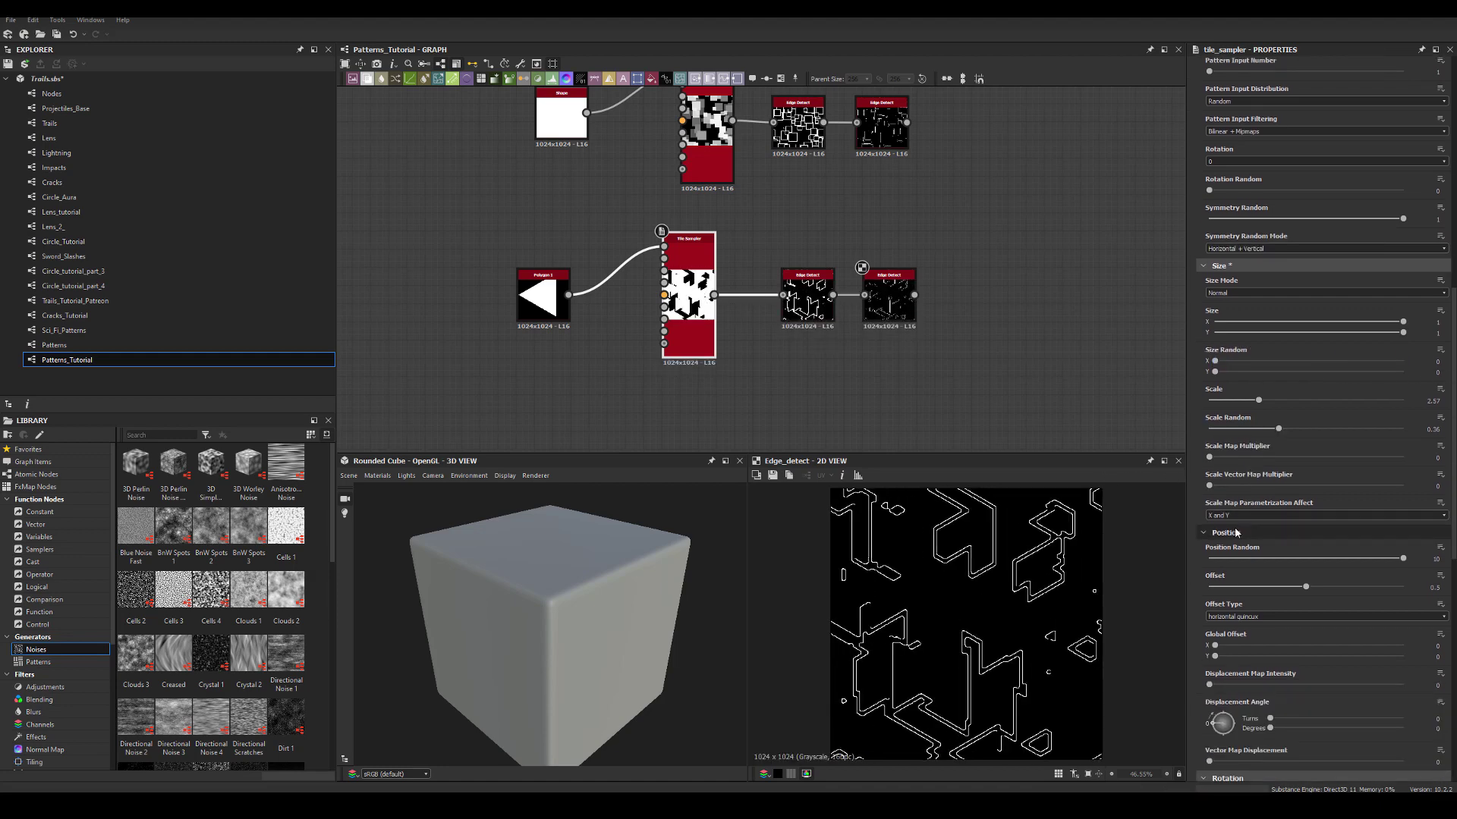
{"action": "scroll", "coordinate": [1287, 585], "scroll_direction": "down", "scroll_amount": 1}
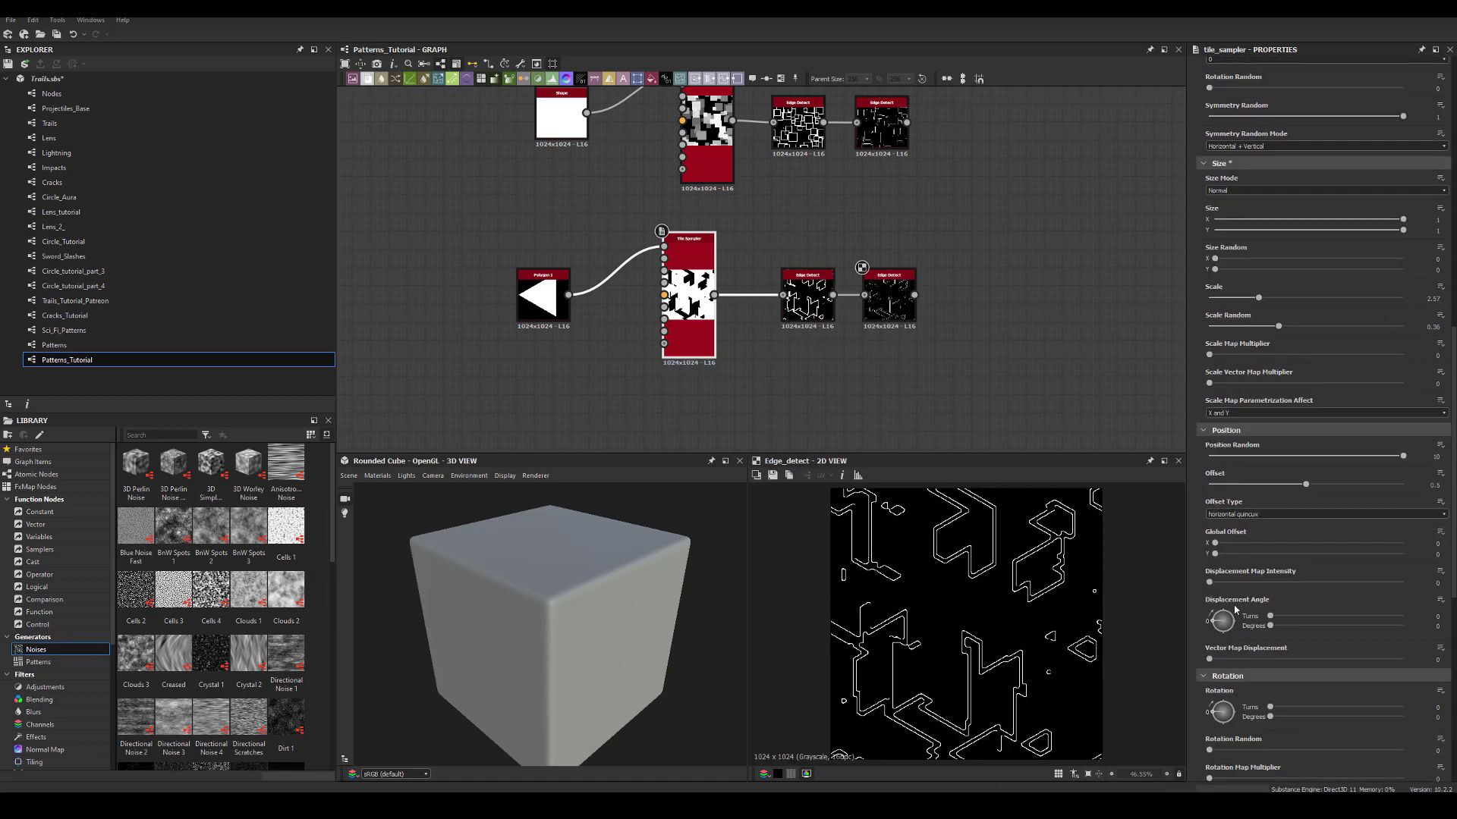
{"action": "left_click", "coordinate": [899, 292]}
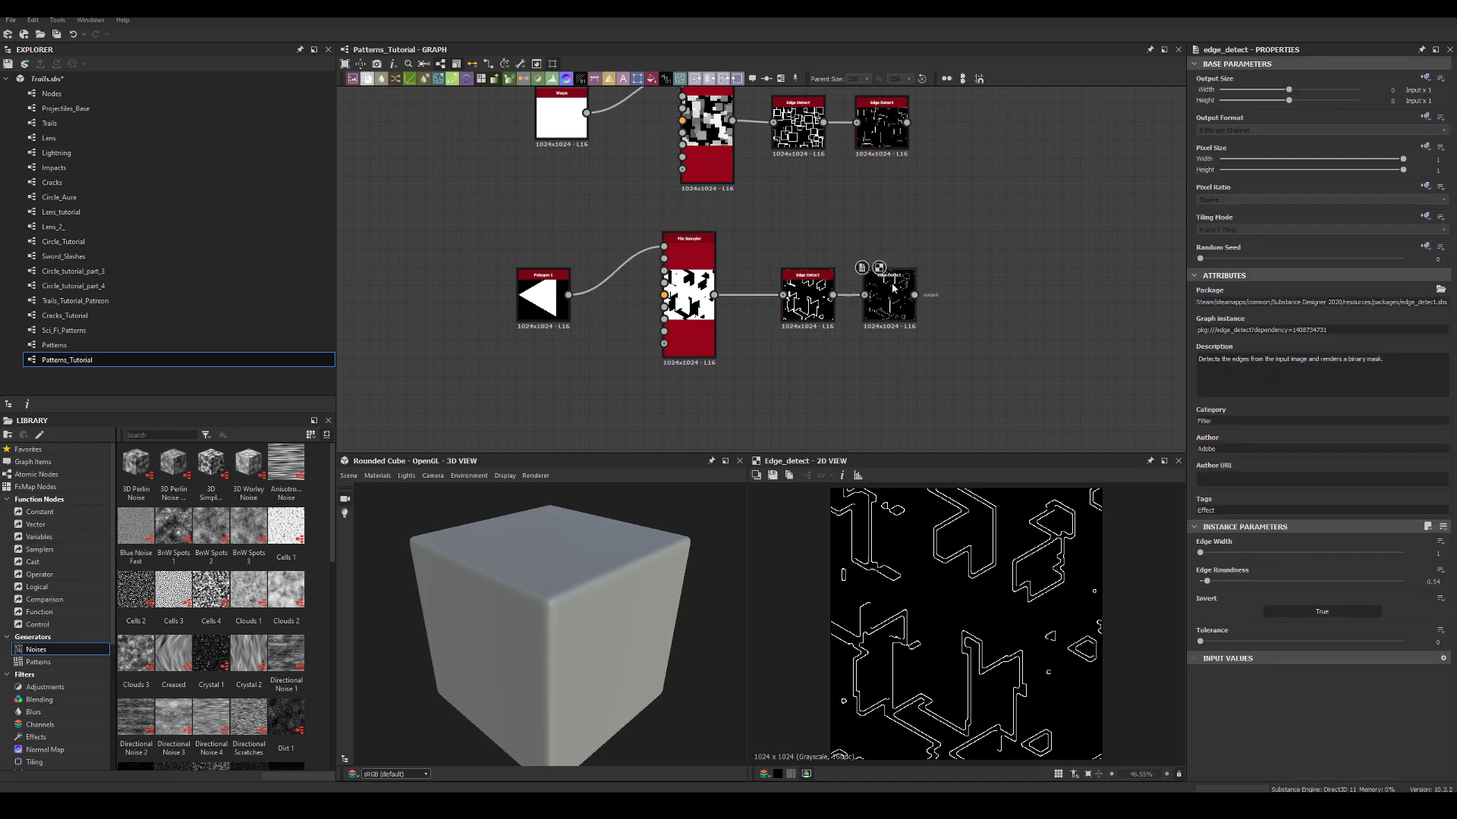
Step: Round the triangle outline corners more on the Edge Detect nodes
{"action": "mouse_move", "coordinate": [1208, 585]}
{"action": "left_mouse_down"}
{"action": "mouse_move", "coordinate": [1233, 593]}
{"action": "mouse_move", "coordinate": [1211, 592]}
{"action": "mouse_move", "coordinate": [1222, 555]}
{"action": "mouse_move", "coordinate": [1244, 556]}
{"action": "mouse_move", "coordinate": [1177, 560]}
{"action": "mouse_move", "coordinate": [1202, 588]}
{"action": "mouse_move", "coordinate": [1239, 554]}
{"action": "mouse_move", "coordinate": [1194, 583]}
{"action": "left_mouse_up"}
{"action": "left_click", "coordinate": [809, 302]}
{"action": "left_click", "coordinate": [889, 300]}
{"action": "left_click_drag", "start_coordinate": [1203, 583], "coordinate": [1173, 586]}
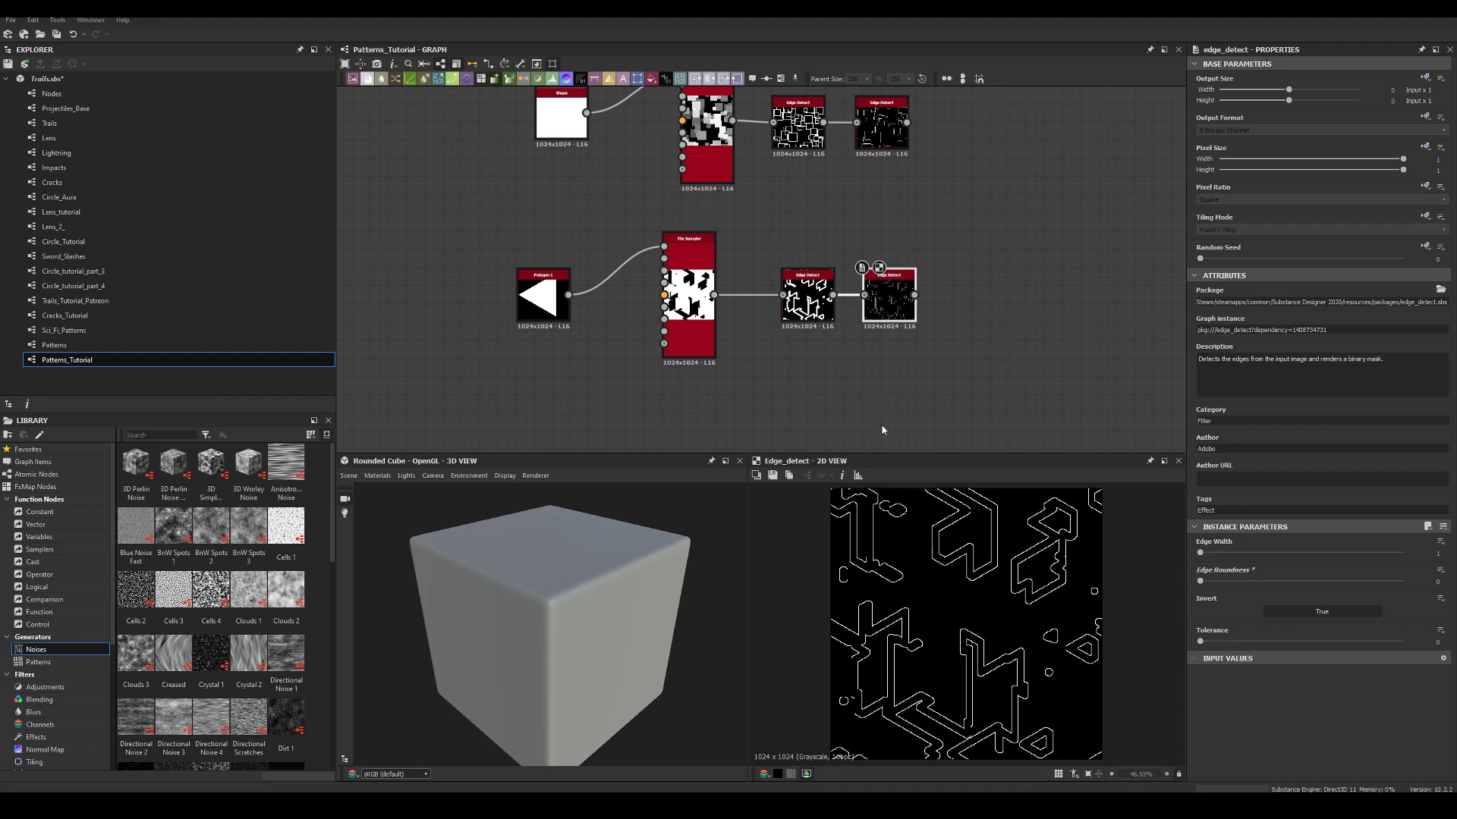
Step: Thin the first Edge Detect's outlines to an edge width of about 2.63
{"action": "middle_click_drag", "start_coordinate": [917, 381], "coordinate": [887, 340]}
{"action": "left_click", "coordinate": [777, 262]}
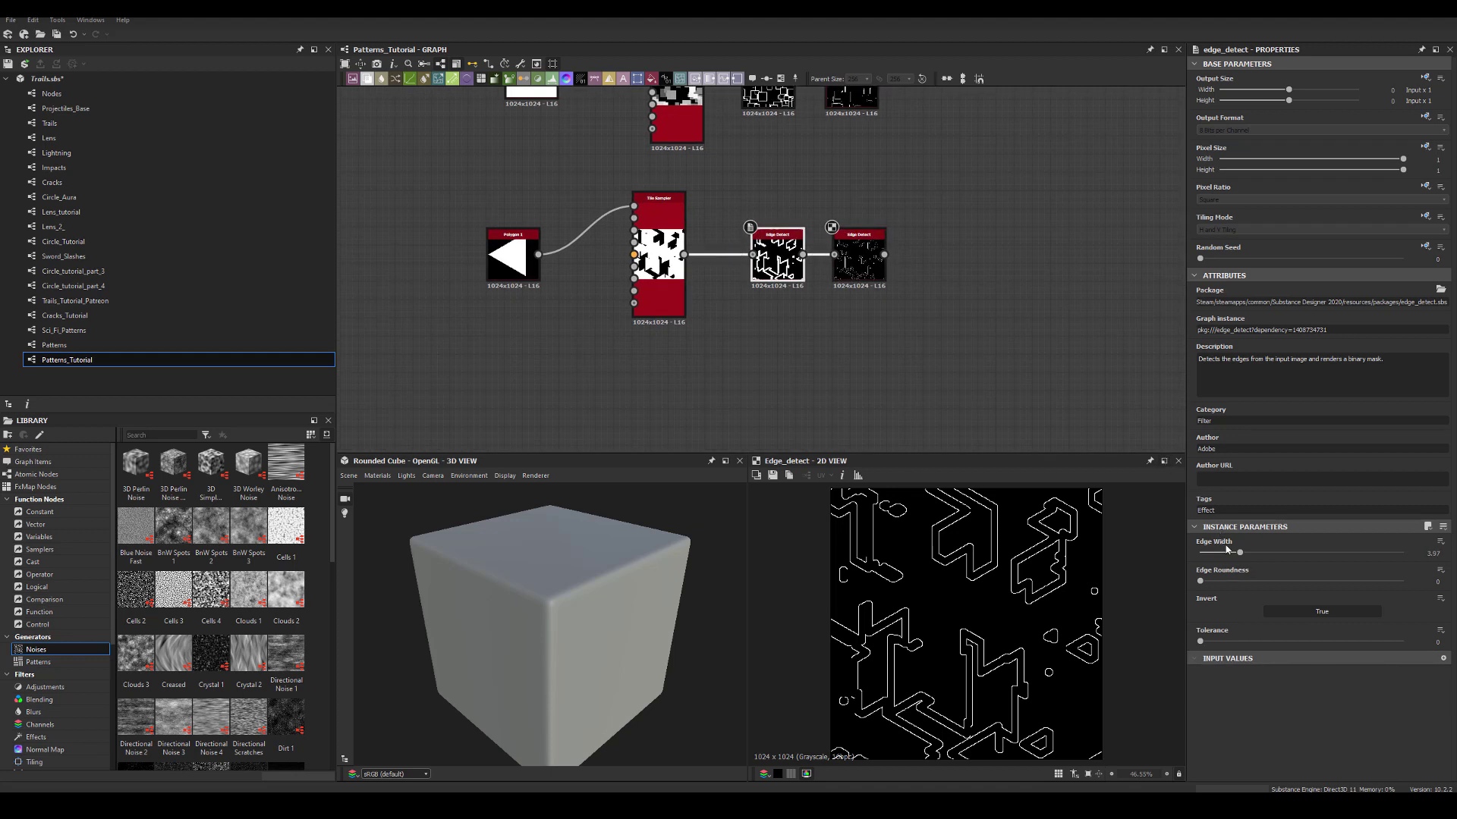
{"action": "left_click_drag", "start_coordinate": [1239, 558], "coordinate": [1221, 558]}
{"action": "middle_click_drag", "start_coordinate": [906, 322], "coordinate": [884, 281]}
{"action": "left_click", "coordinate": [847, 230]}
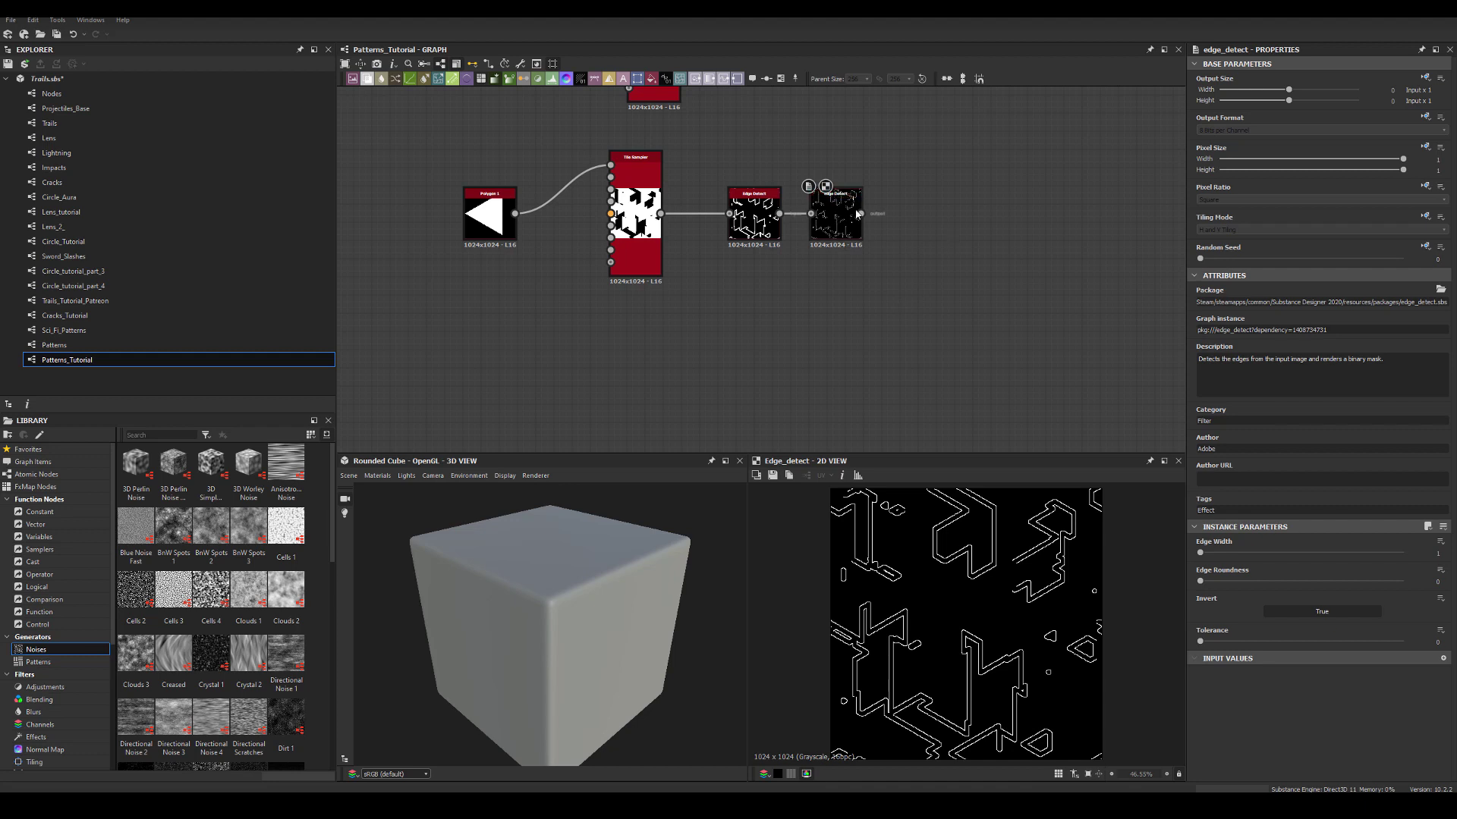
Step: Add a Blend node fed by the Edge Detect output, plus a Perlin Noise node
{"action": "left_click_drag", "start_coordinate": [861, 214], "coordinate": [1018, 265]}
{"action": "type", "text": "blend"}
{"action": "key", "text": "Return"}
{"action": "key", "text": "space"}
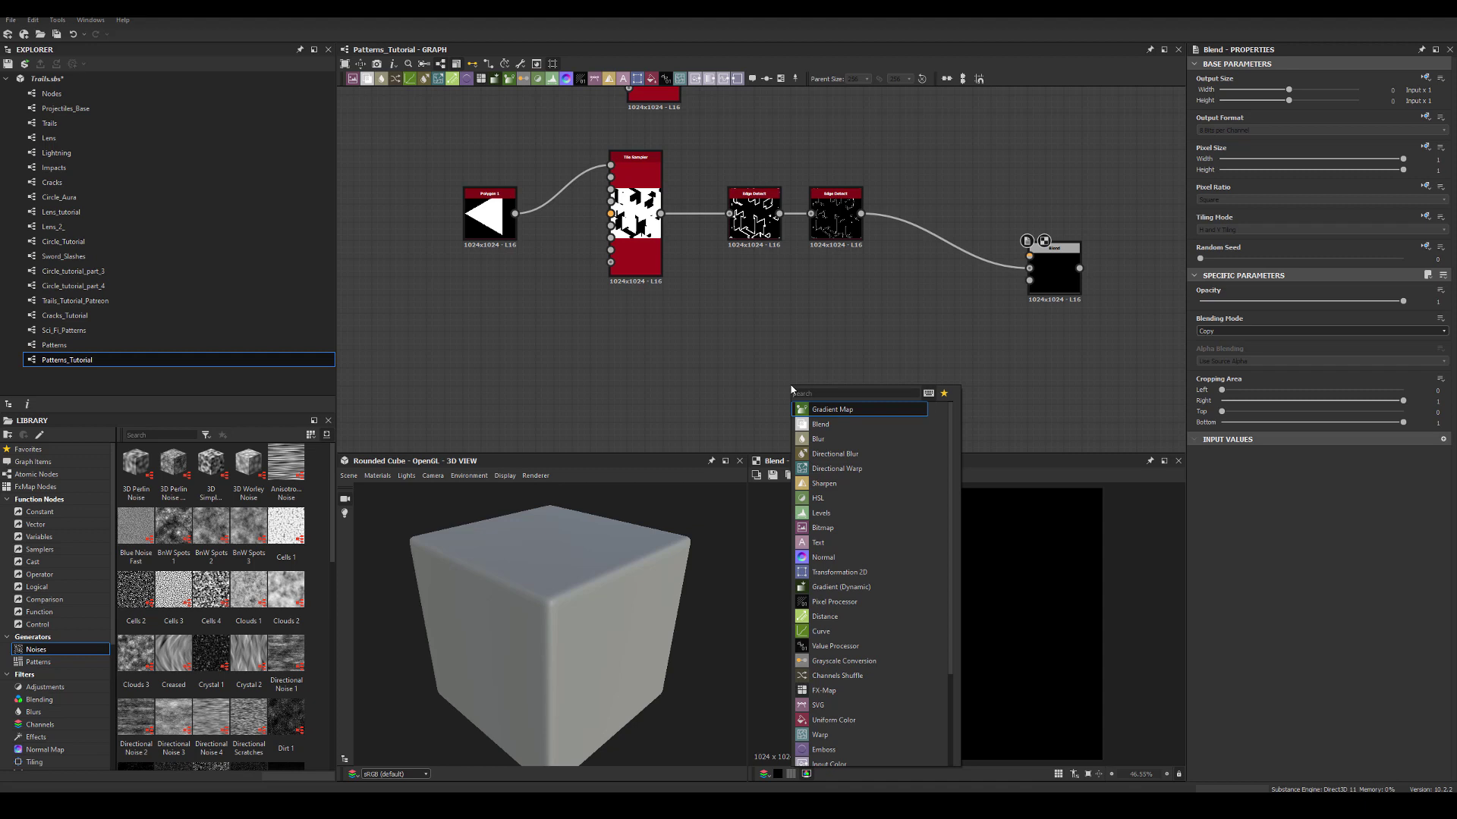
{"action": "type", "text": "perlin"}
{"action": "key", "text": "Return"}
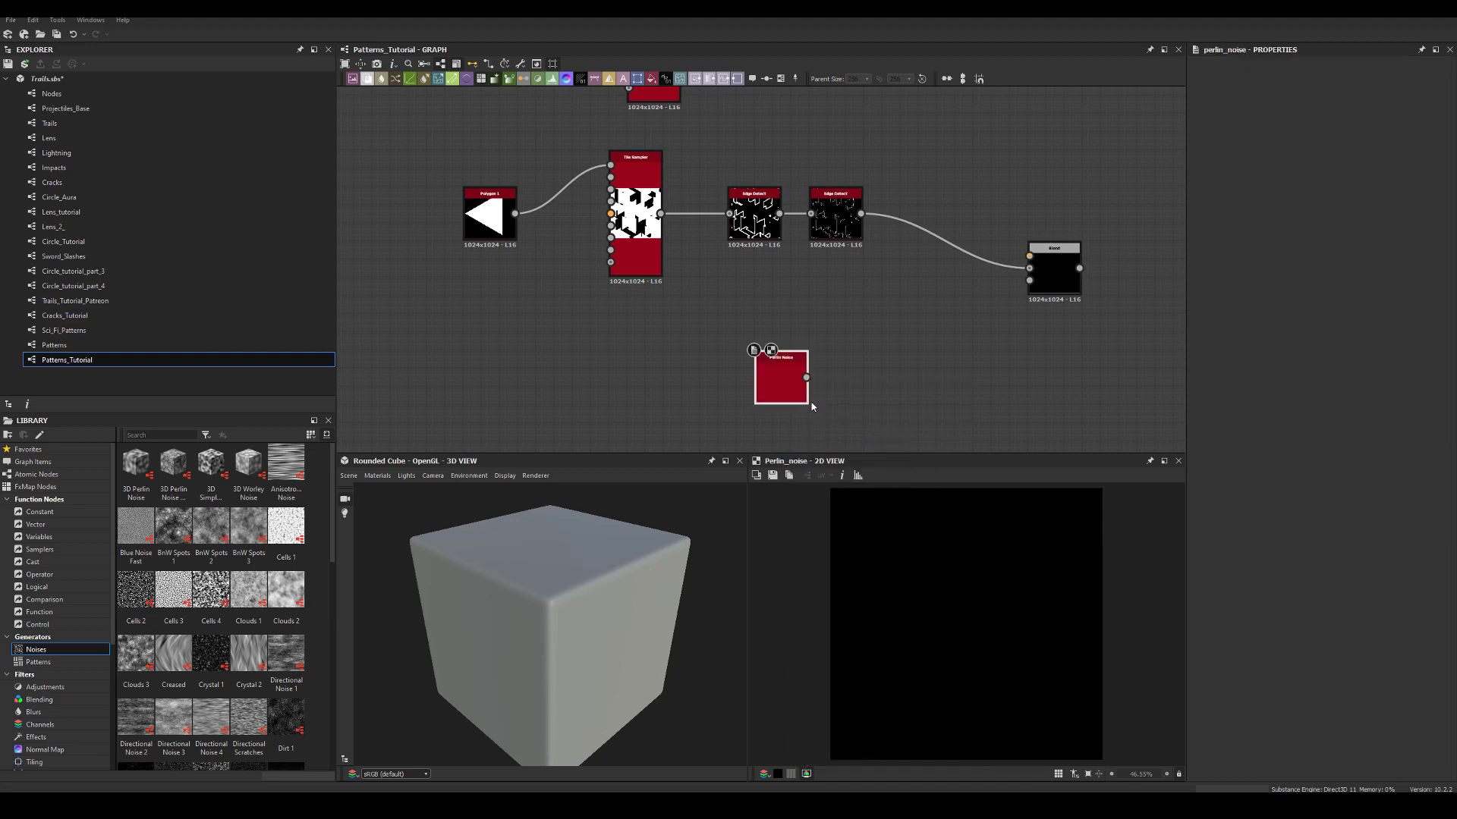
Step: Feed the Perlin Noise into a Histogram Scan and raise its Position and Contrast into blobs
{"action": "left_click_drag", "start_coordinate": [806, 377], "coordinate": [877, 378]}
{"action": "type", "text": "scan"}
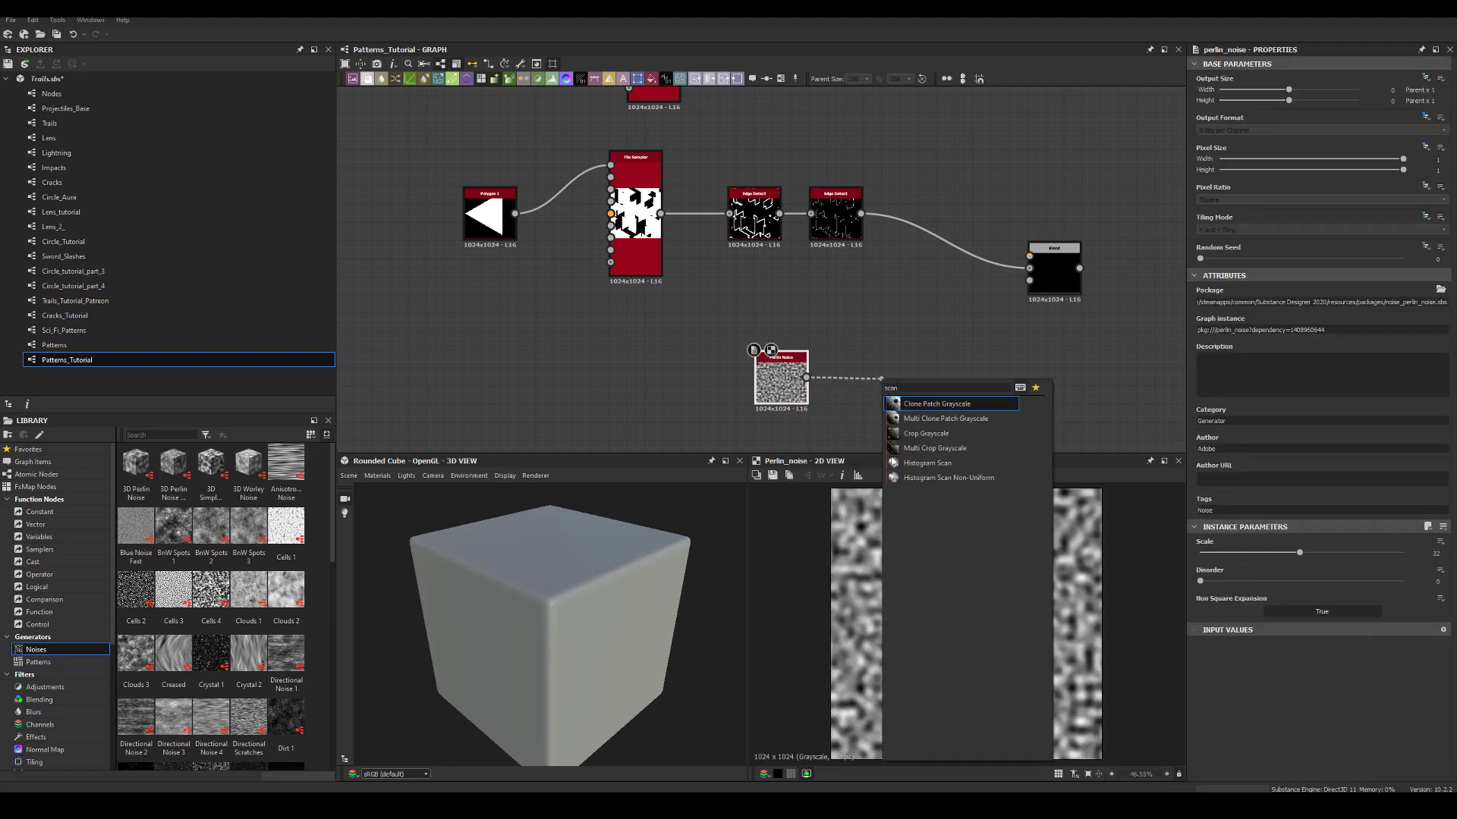
{"action": "left_click", "coordinate": [927, 463]}
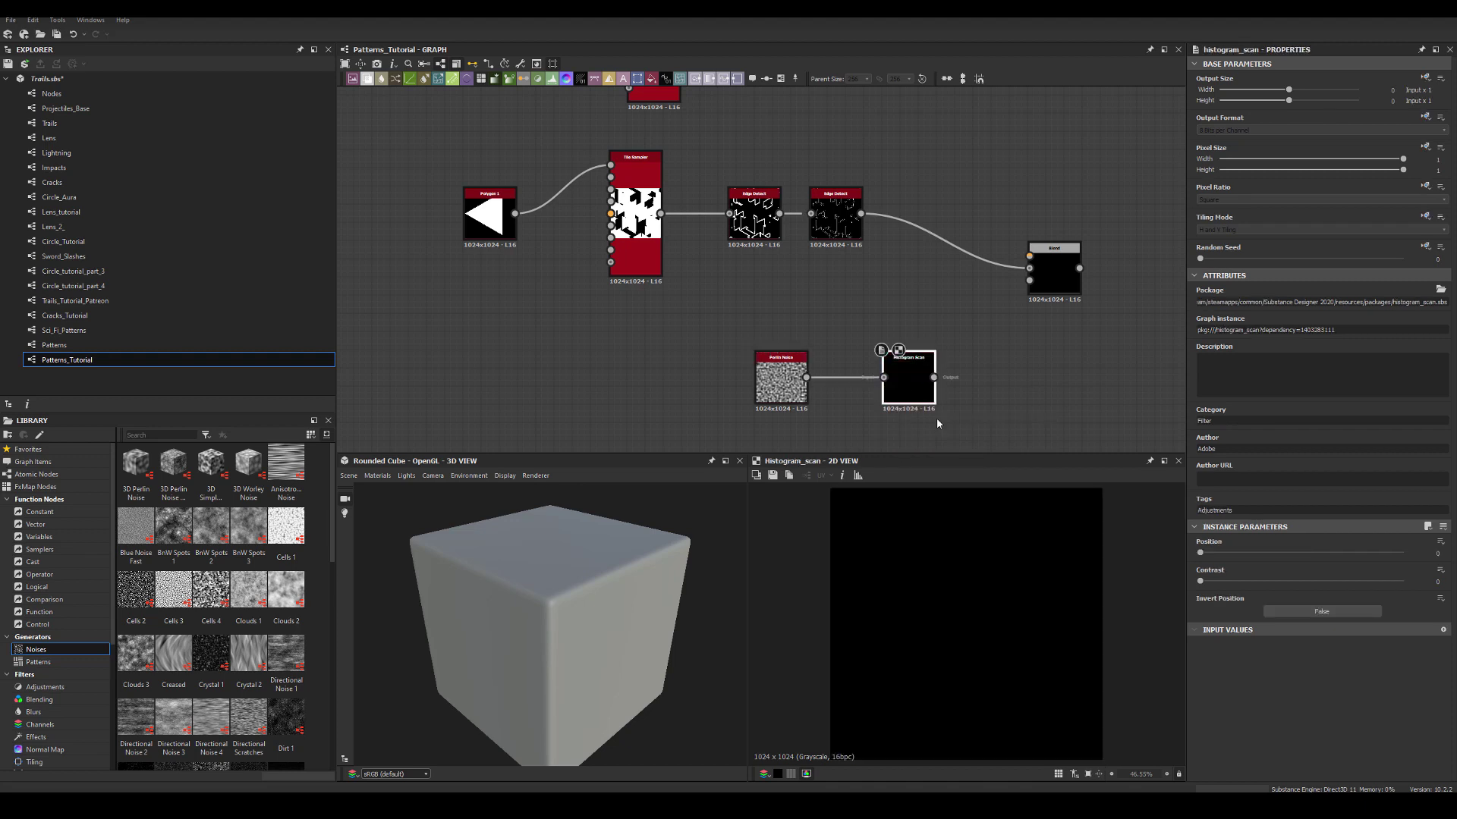
{"action": "left_click_drag", "start_coordinate": [1200, 553], "coordinate": [1340, 553]}
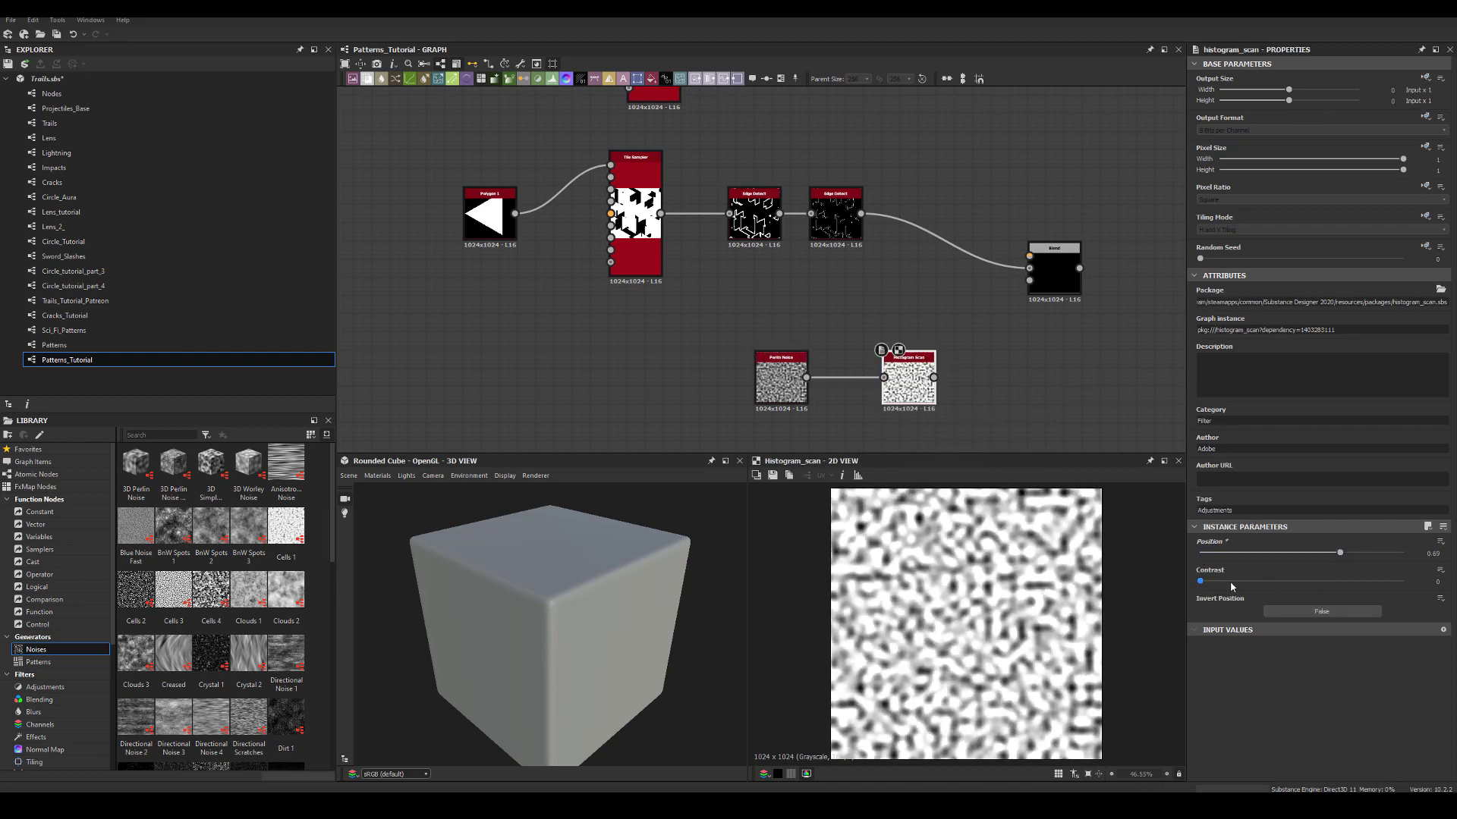
{"action": "left_click_drag", "start_coordinate": [1200, 582], "coordinate": [1416, 586]}
{"action": "left_click_drag", "start_coordinate": [1301, 556], "coordinate": [1226, 553]}
{"action": "left_click", "coordinate": [784, 379]}
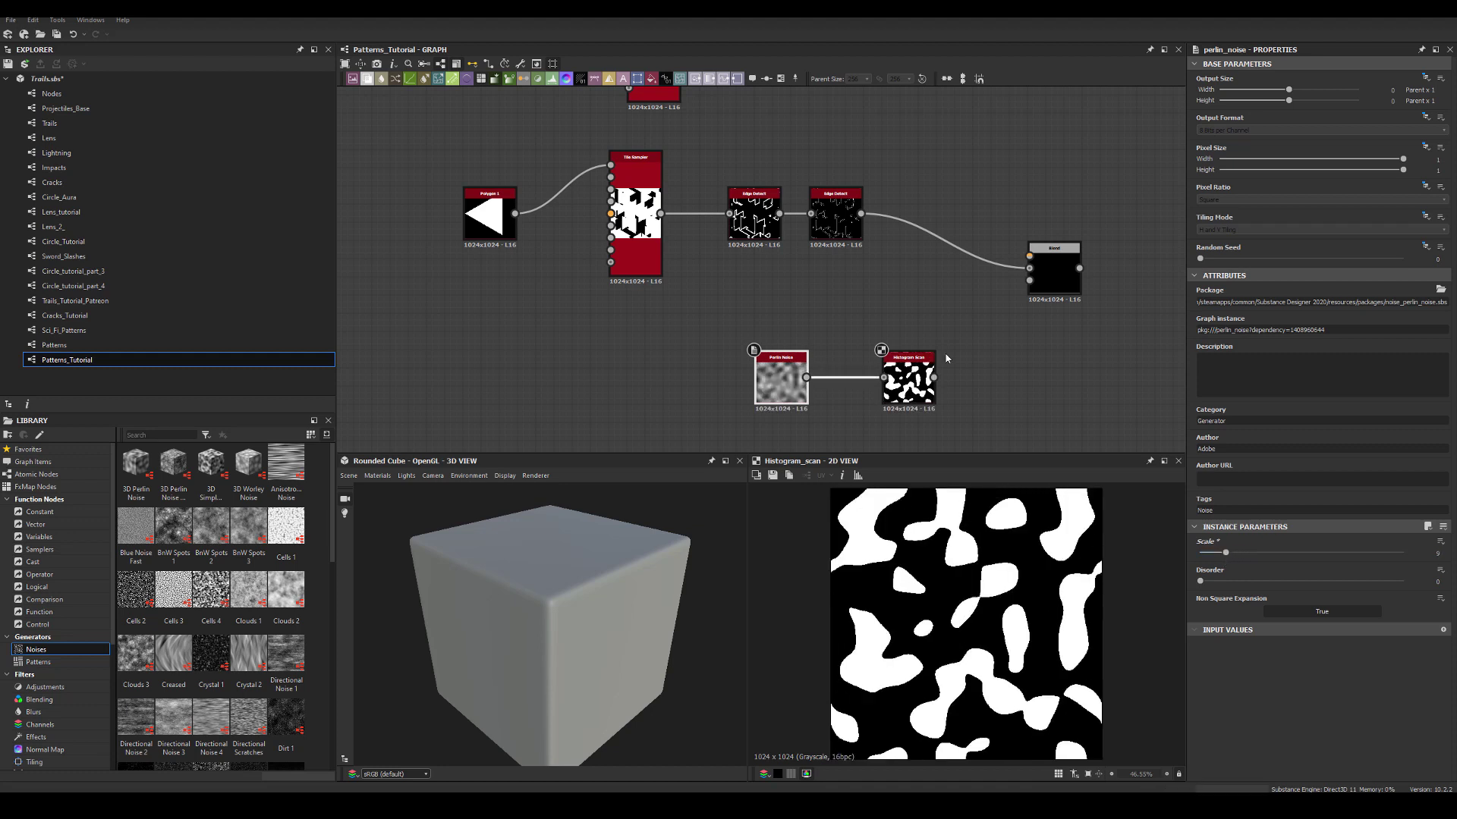
{"action": "left_click_drag", "start_coordinate": [914, 379], "coordinate": [896, 379]}
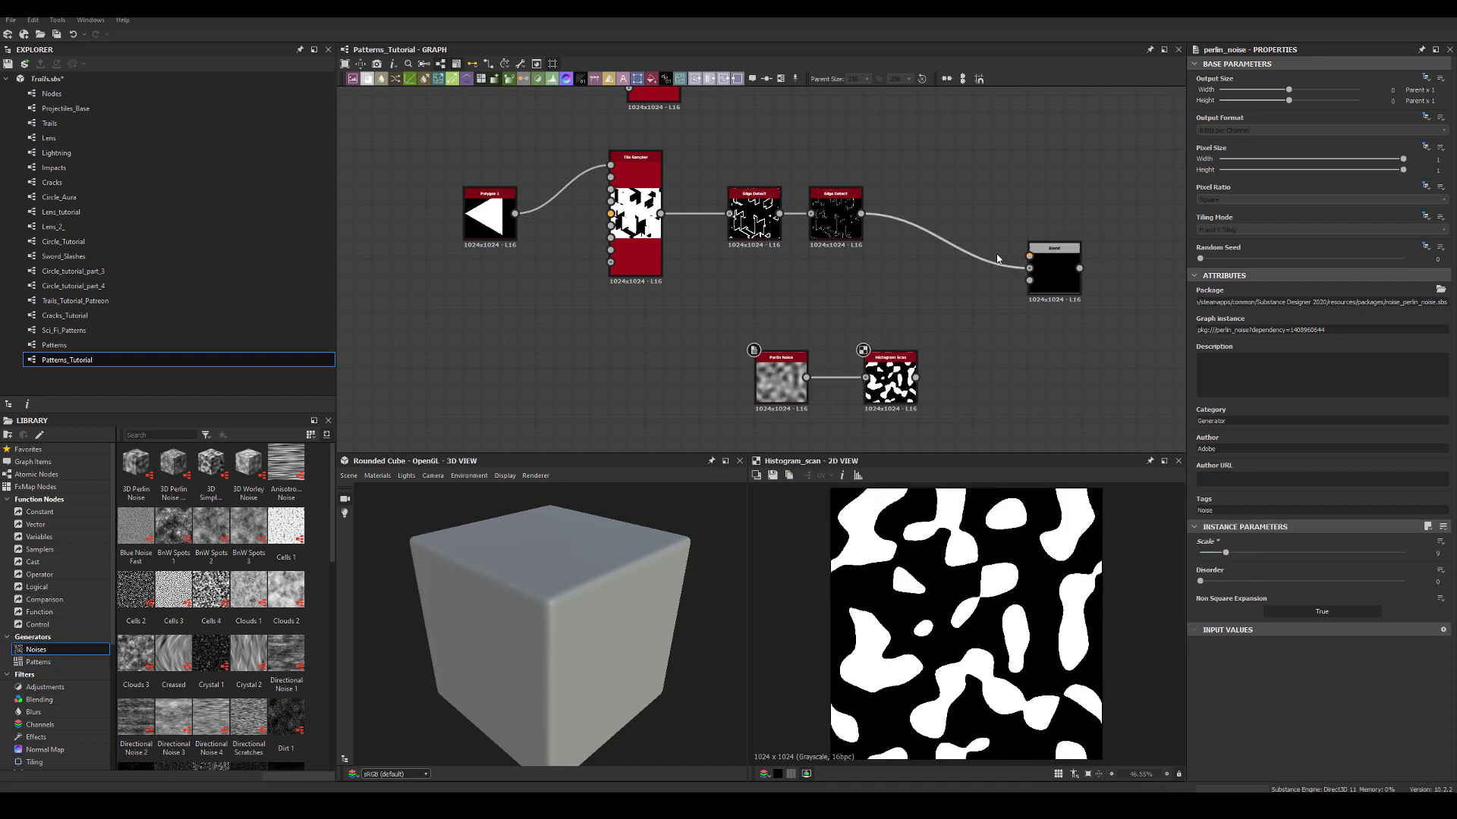
{"action": "middle_click_drag", "start_coordinate": [860, 285], "coordinate": [896, 253]}
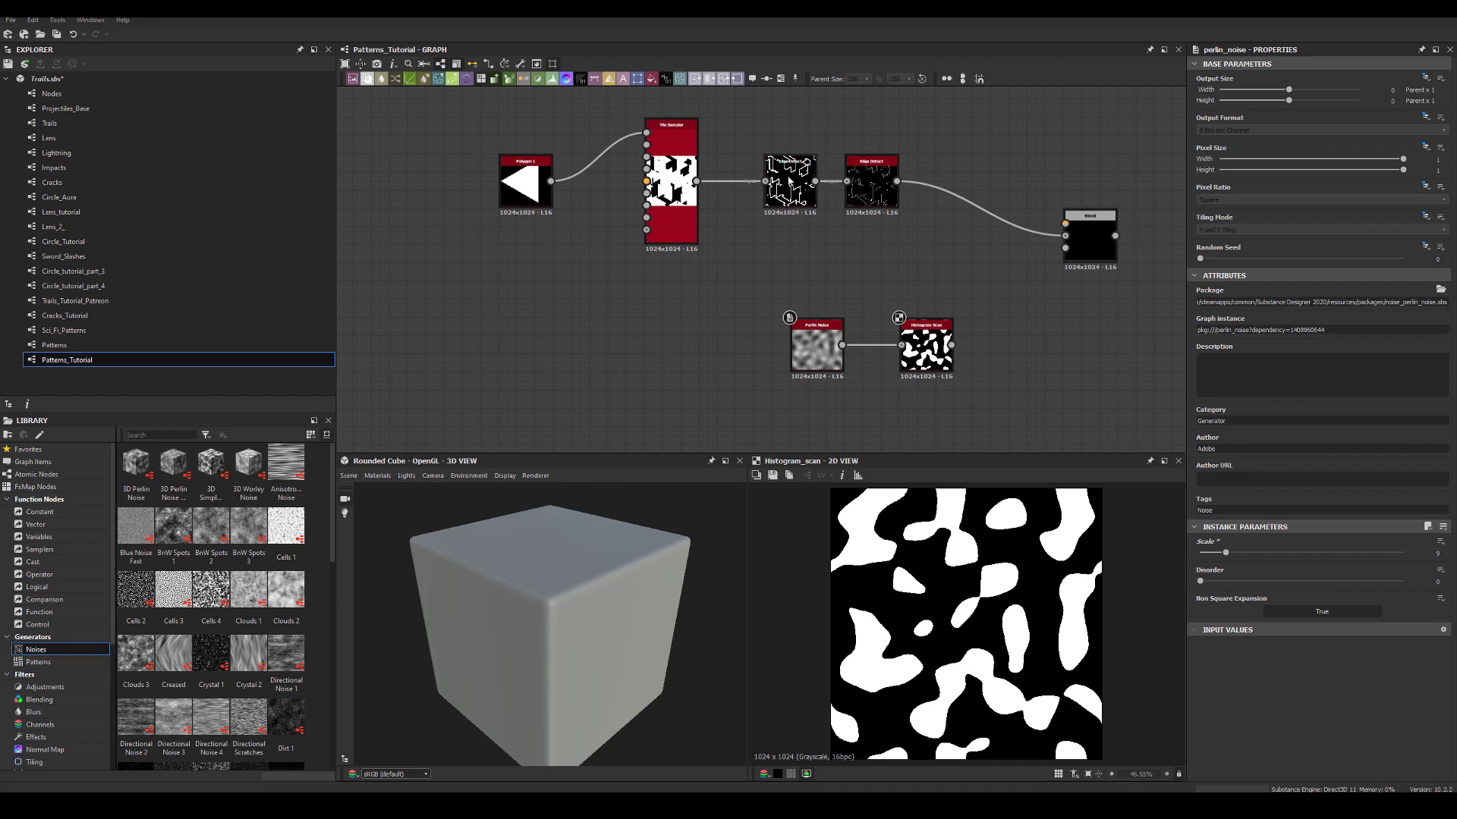
Step: Paste linked copies of both Edge Detect nodes and set the duplicate's edge width to 2.17
{"action": "left_click_drag", "start_coordinate": [887, 244], "coordinate": [786, 198]}
{"action": "key", "text": "ctrl+c"}
{"action": "left_click", "coordinate": [787, 273]}
{"action": "key", "text": "ctrl+v"}
{"action": "left_click_drag", "start_coordinate": [726, 263], "coordinate": [798, 257]}
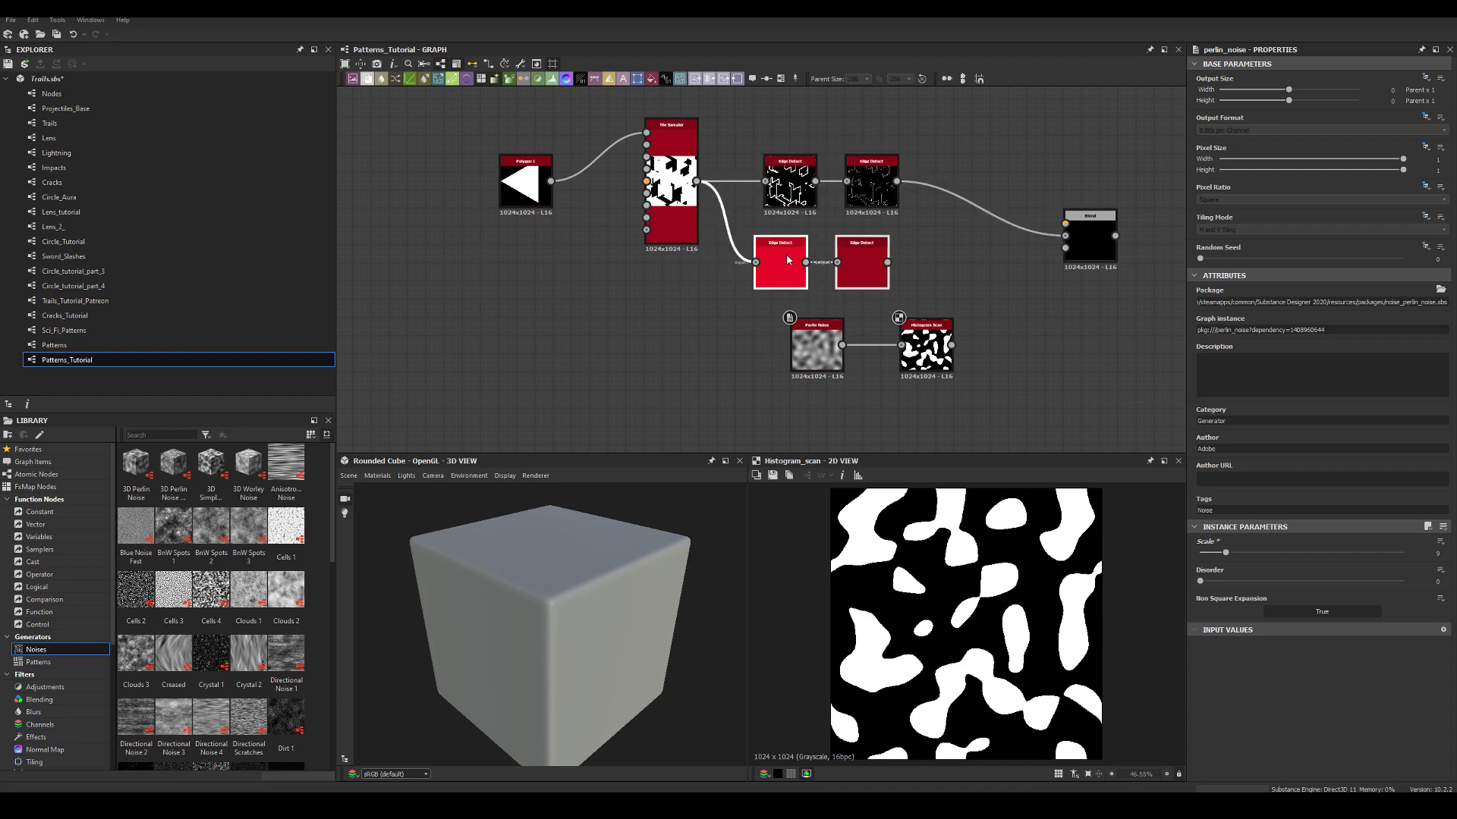
{"action": "double_click", "coordinate": [892, 262]}
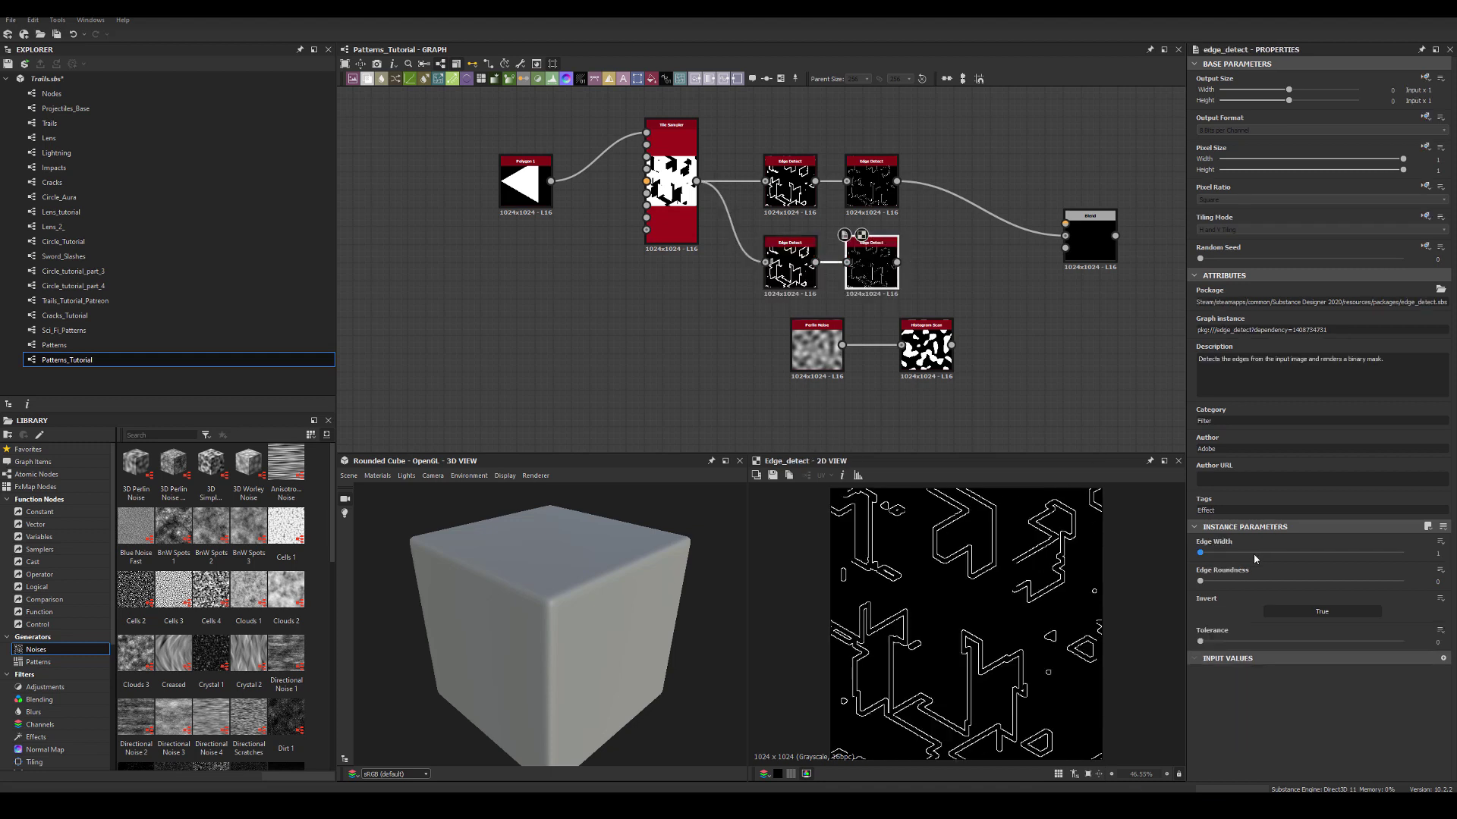
{"action": "left_click_drag", "start_coordinate": [1202, 554], "coordinate": [1217, 559]}
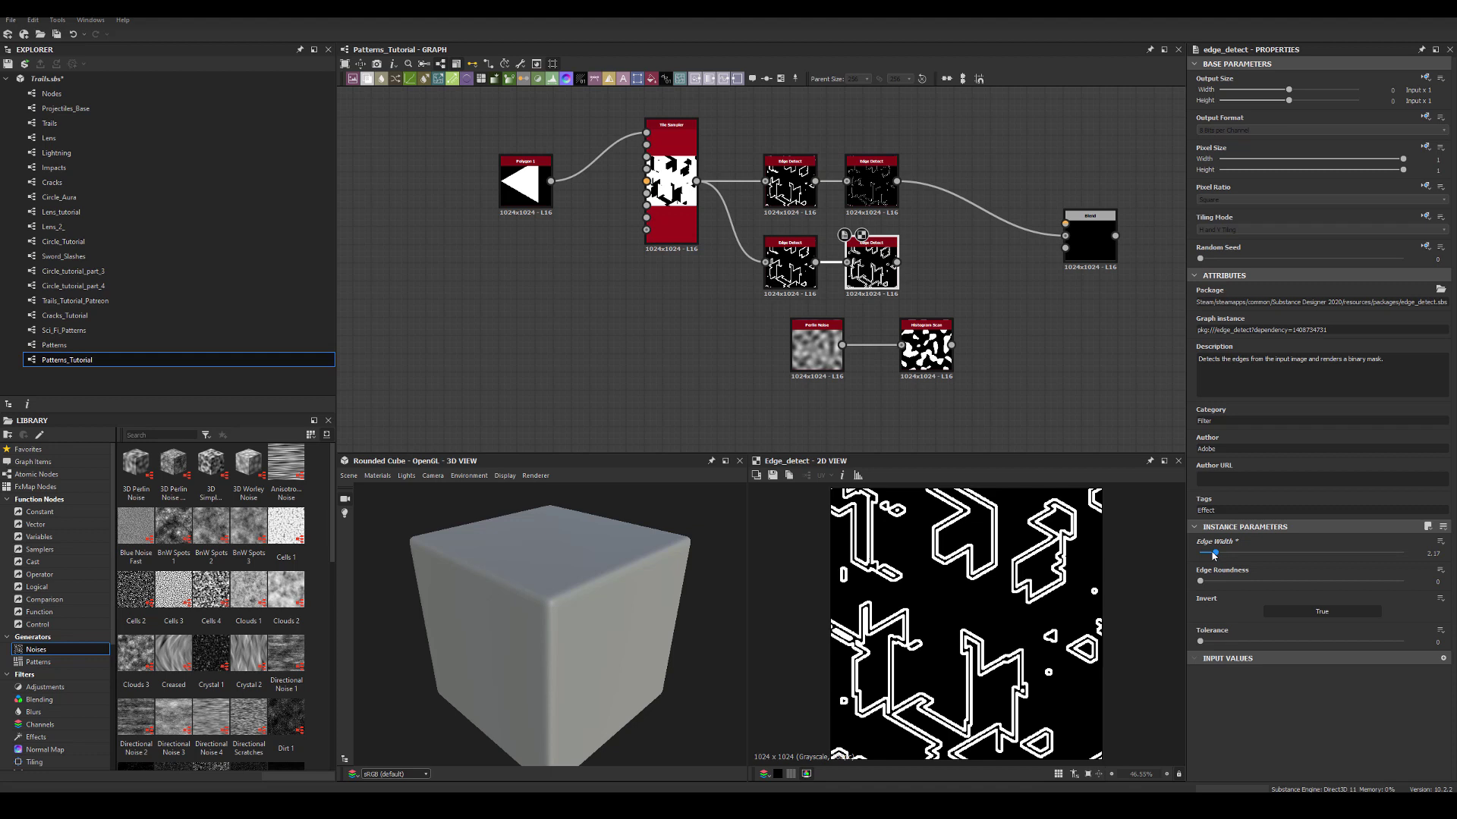
Step: Wire the thick outlines into the Blend, use the Histogram Scan as its opacity, and change the polygon's sides
{"action": "left_click_drag", "start_coordinate": [896, 263], "coordinate": [1065, 224]}
{"action": "left_click", "coordinate": [1090, 244]}
{"action": "left_click_drag", "start_coordinate": [951, 346], "coordinate": [1065, 247]}
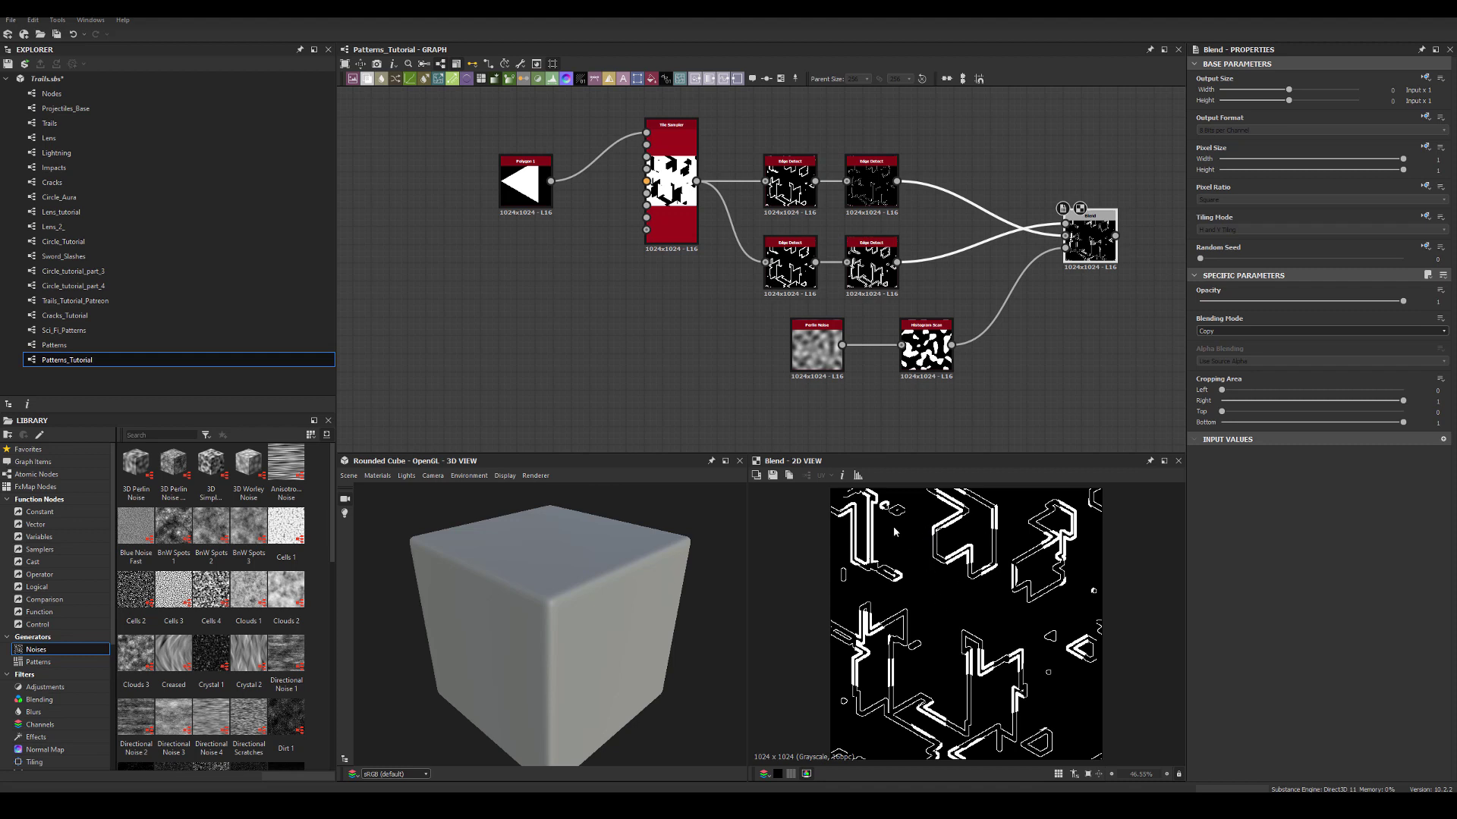
{"action": "scroll", "coordinate": [965, 581], "scroll_direction": "down", "scroll_amount": 4}
{"action": "scroll", "coordinate": [966, 581], "scroll_direction": "up", "scroll_amount": 3}
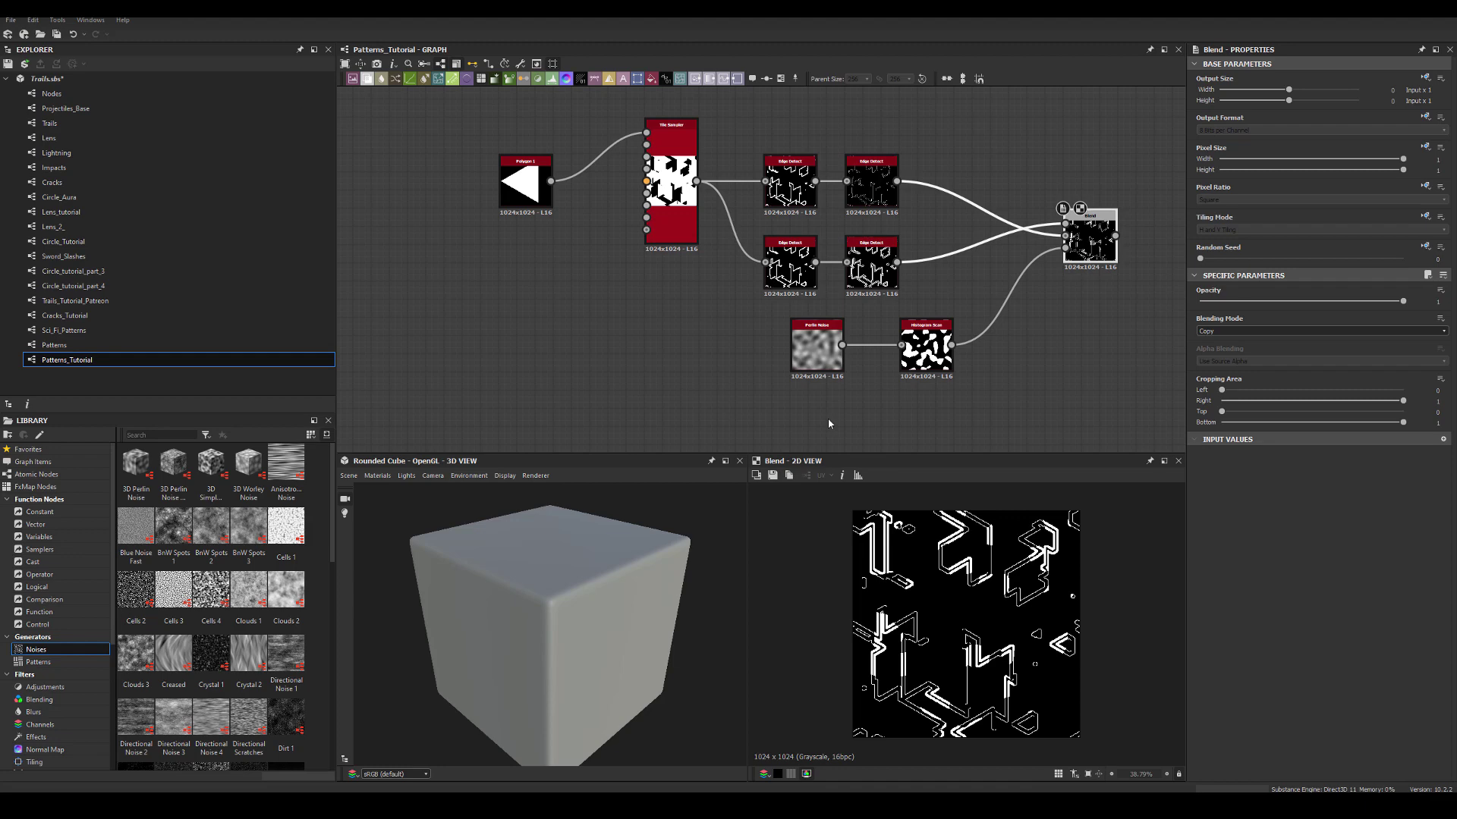
{"action": "left_click", "coordinate": [522, 193]}
{"action": "mouse_move", "coordinate": [1202, 590]}
{"action": "left_mouse_down"}
{"action": "mouse_move", "coordinate": [1284, 593]}
{"action": "mouse_move", "coordinate": [1200, 562]}
{"action": "left_mouse_up"}
Step: Try smaller triangle scales and shift the Histogram Scan node left
{"action": "left_click", "coordinate": [1296, 648]}
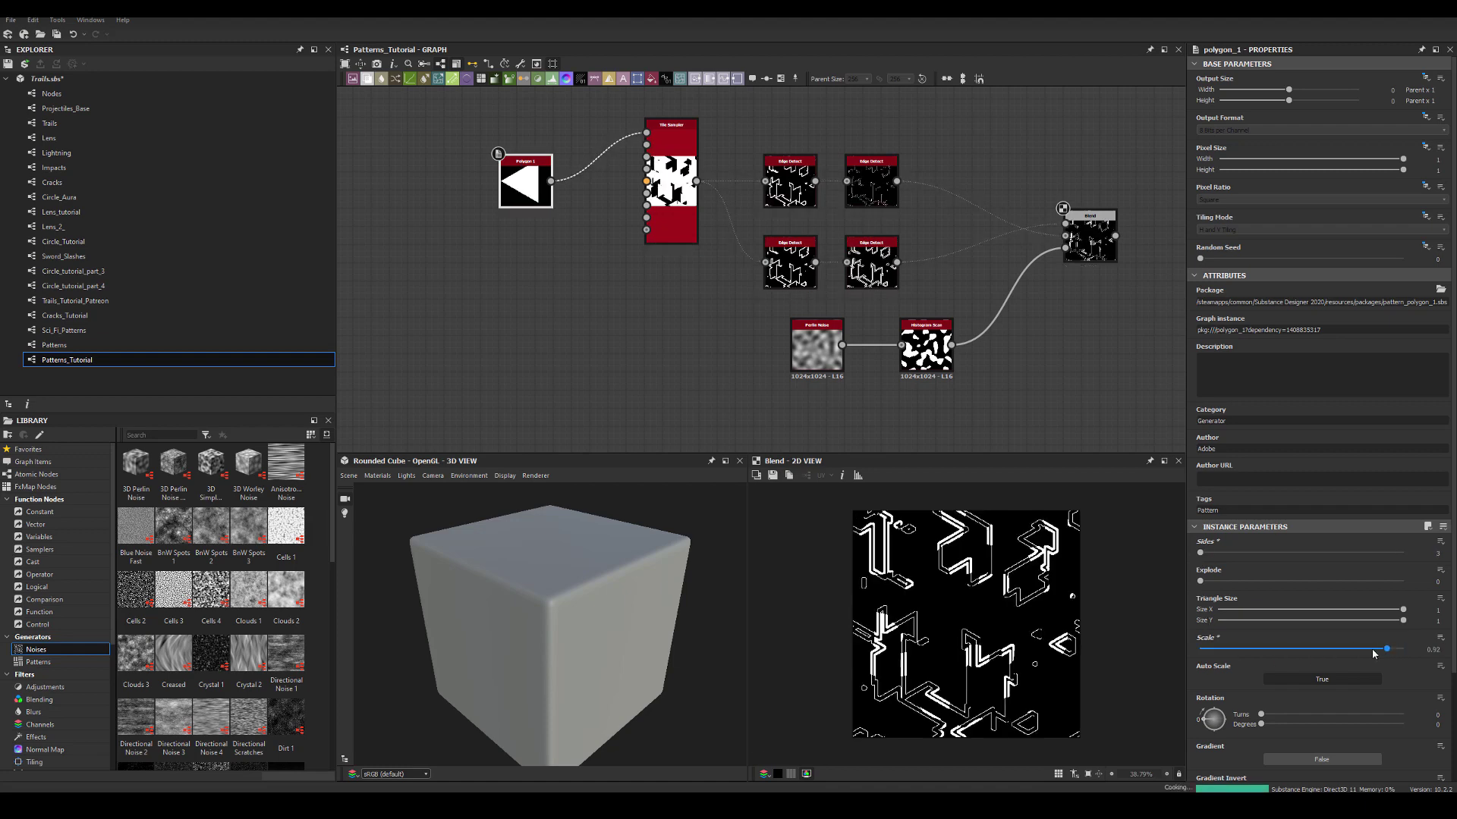
{"action": "left_click_drag", "start_coordinate": [1297, 648], "coordinate": [1403, 646]}
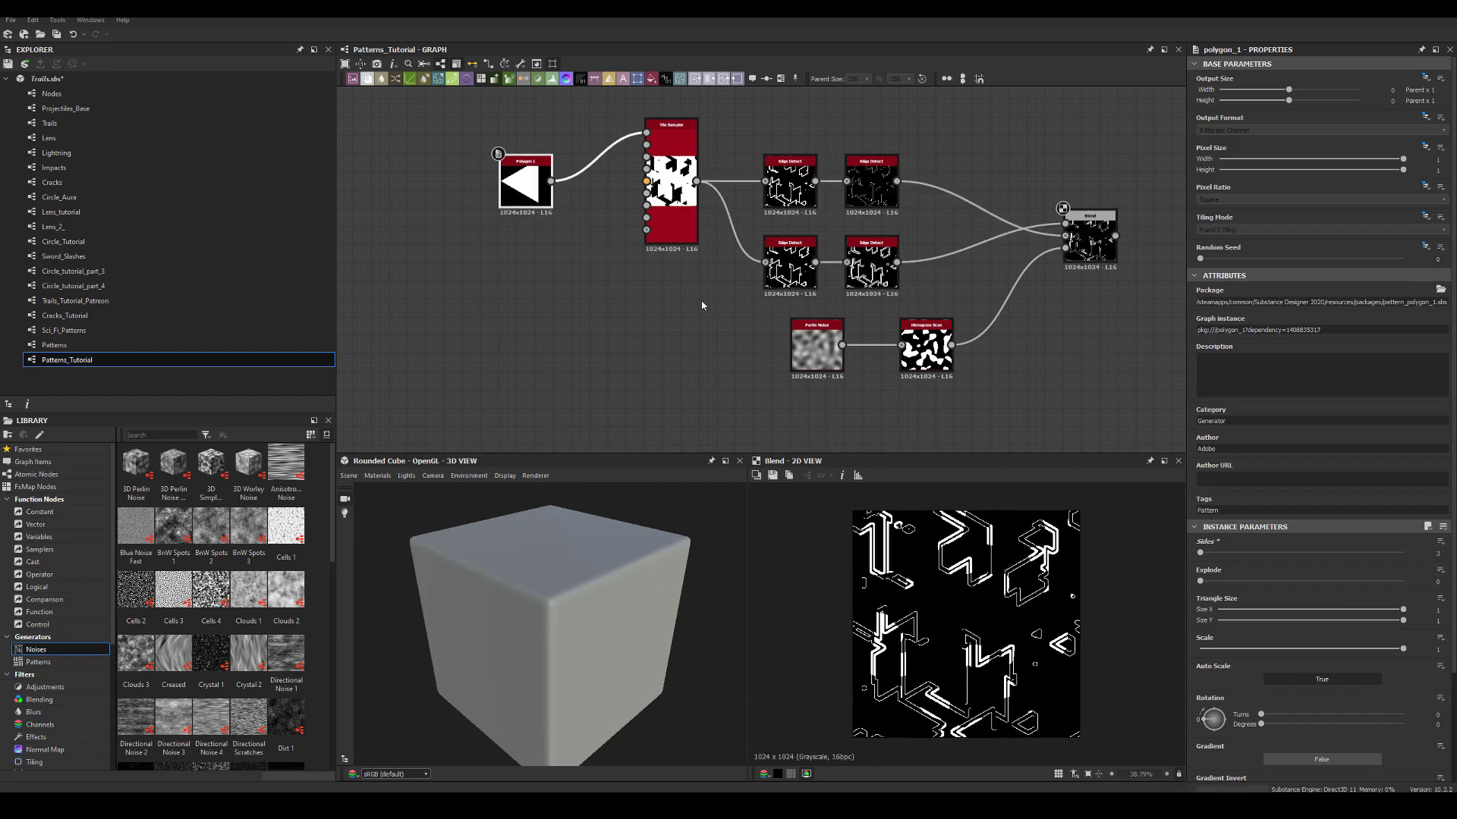
{"action": "left_click", "coordinate": [672, 182]}
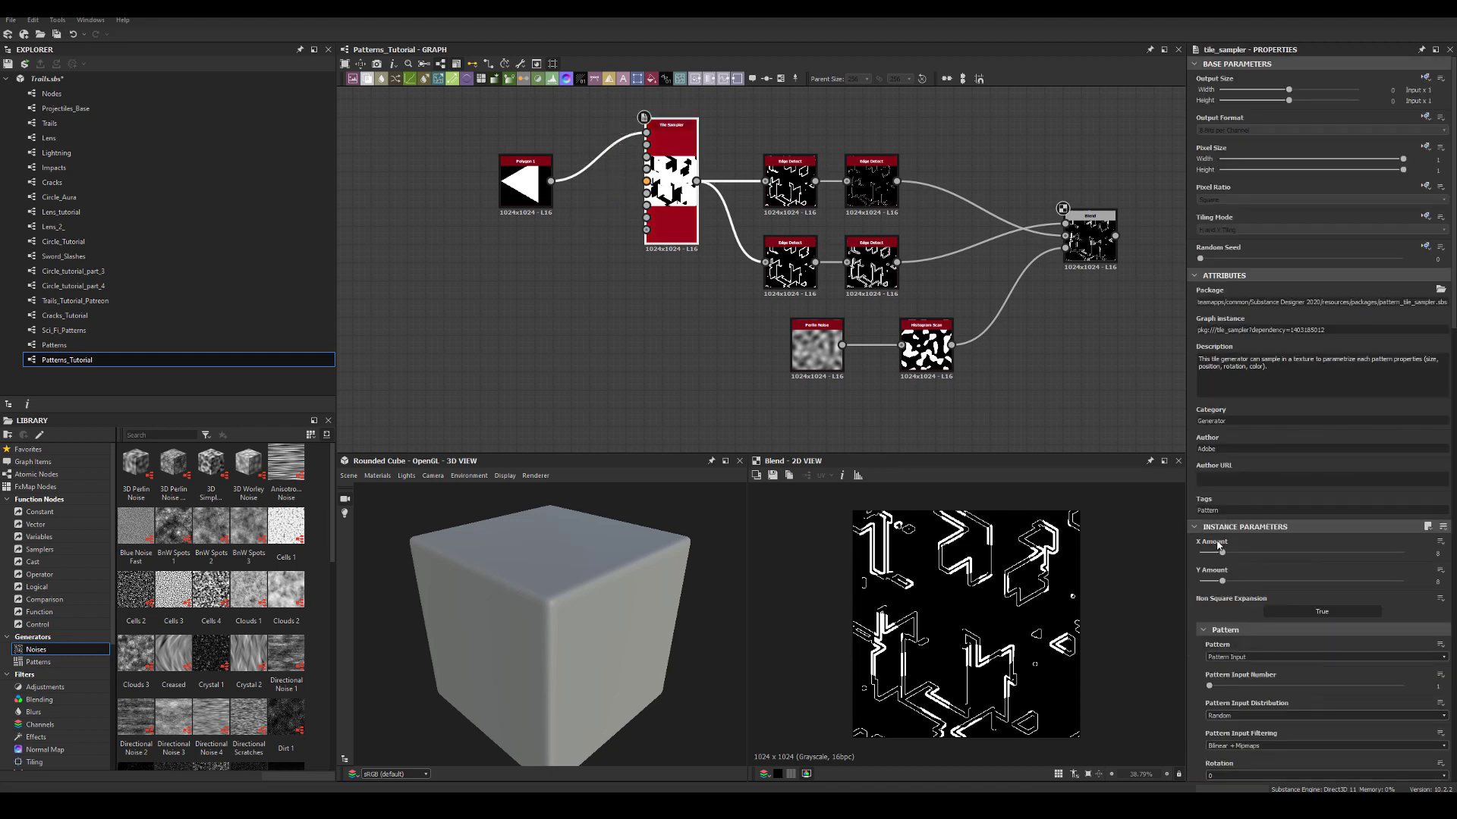
{"action": "scroll", "coordinate": [1224, 578], "scroll_direction": "down", "scroll_amount": 5}
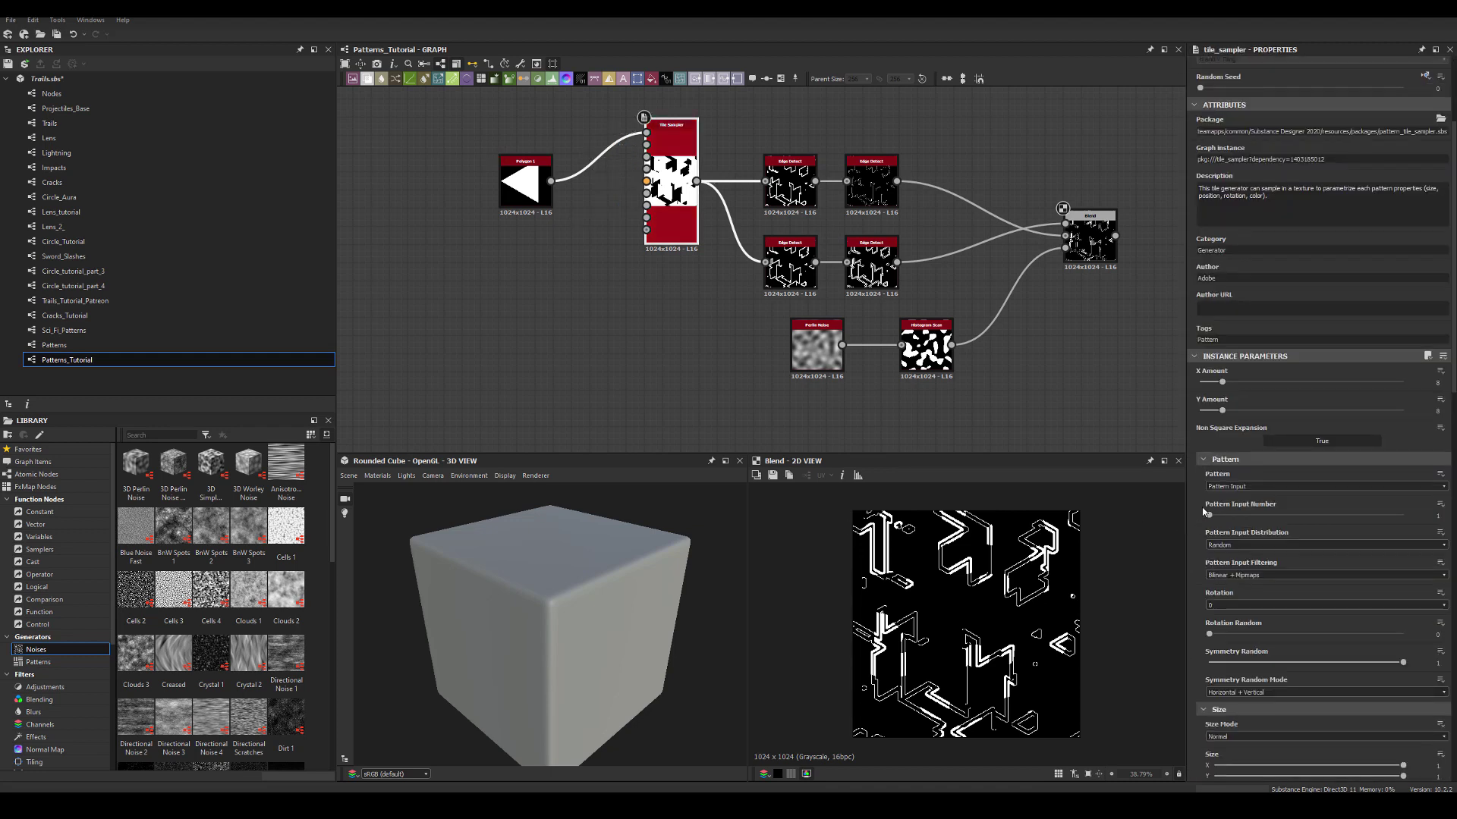
{"action": "left_click_drag", "start_coordinate": [907, 361], "coordinate": [870, 362]}
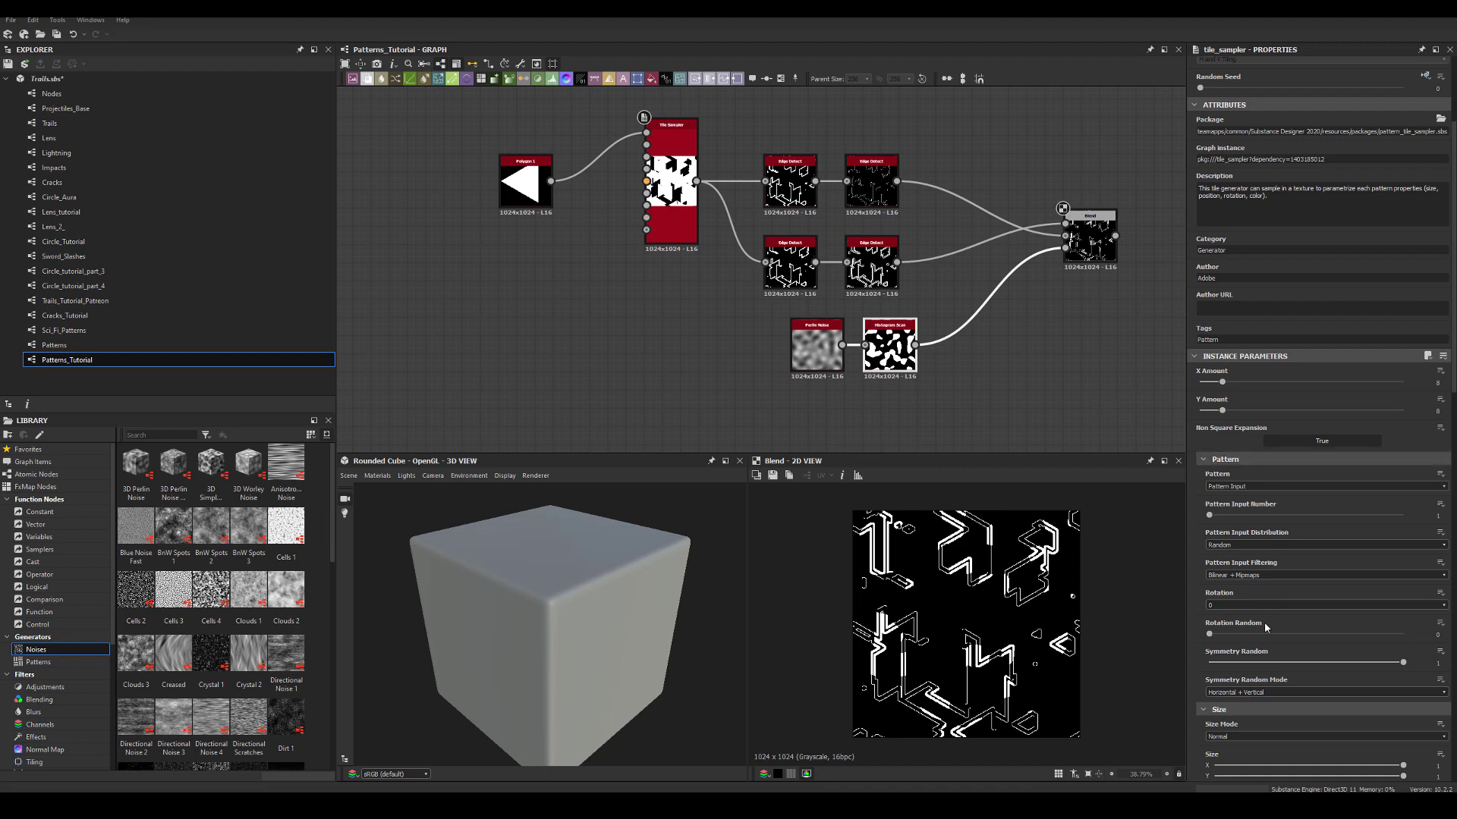
Step: Set the Tile Sampler's Rotation Random to 1 and adjust the random position spread
{"action": "scroll", "coordinate": [1260, 614], "scroll_direction": "down", "scroll_amount": 3}
{"action": "mouse_move", "coordinate": [1217, 532]}
{"action": "left_mouse_down"}
{"action": "mouse_move", "coordinate": [1310, 541]}
{"action": "mouse_move", "coordinate": [1208, 544]}
{"action": "left_mouse_up"}
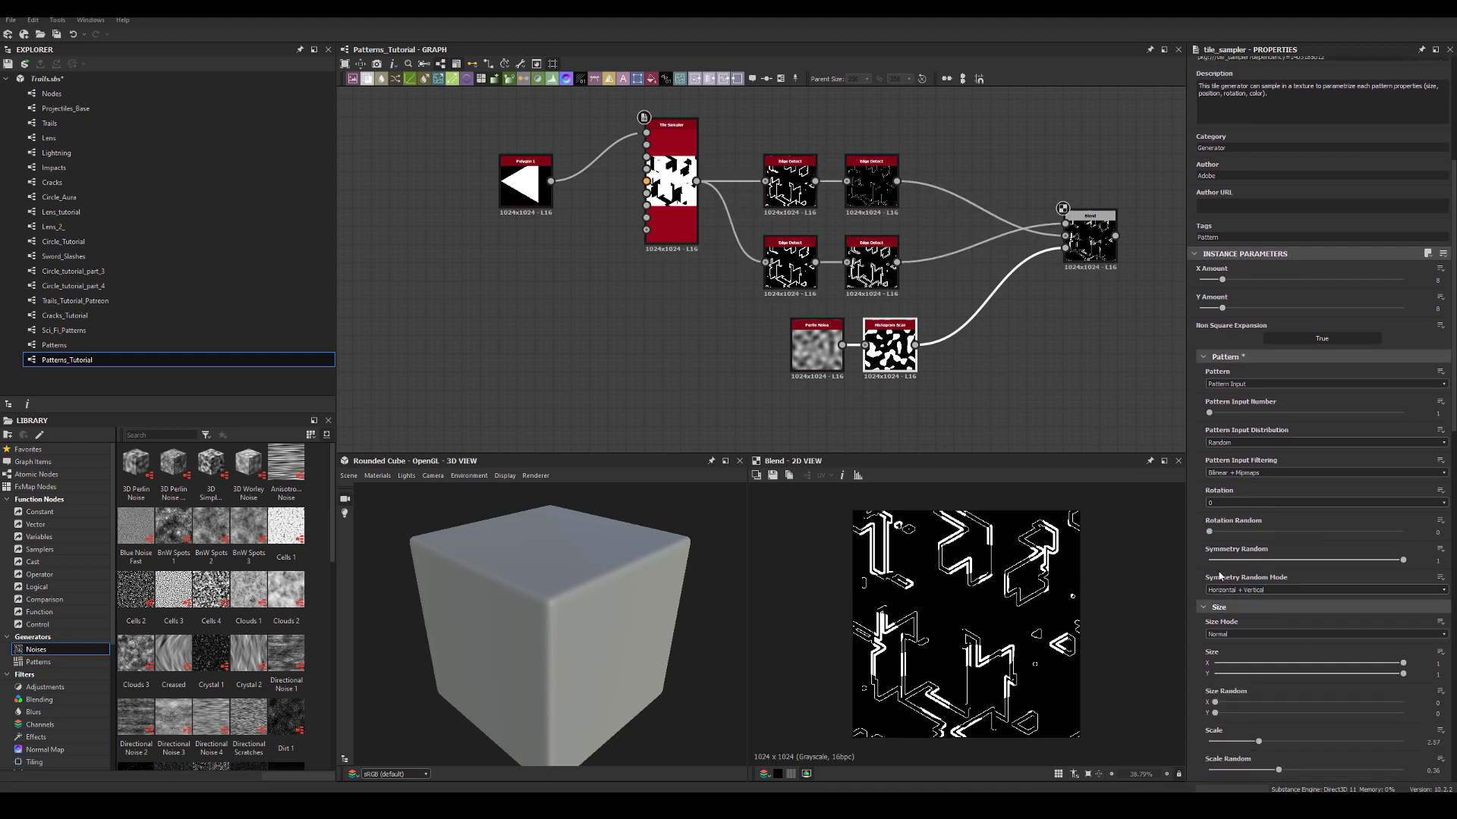
{"action": "scroll", "coordinate": [1220, 574], "scroll_direction": "down", "scroll_amount": 4}
{"action": "scroll", "coordinate": [1212, 513], "scroll_direction": "down", "scroll_amount": 3}
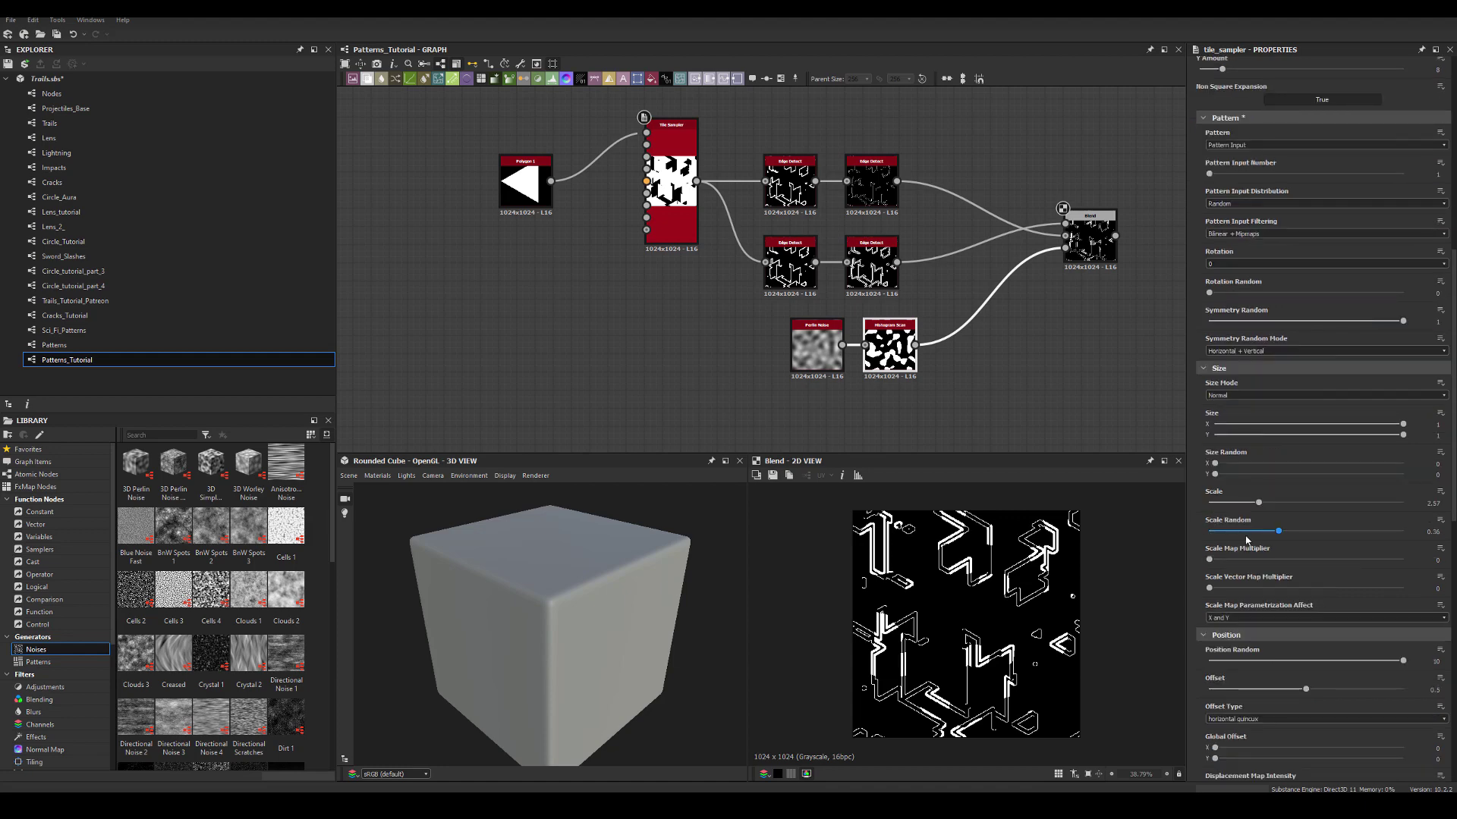
{"action": "scroll", "coordinate": [1241, 538], "scroll_direction": "down", "scroll_amount": 6}
{"action": "scroll", "coordinate": [1260, 522], "scroll_direction": "down", "scroll_amount": 1}
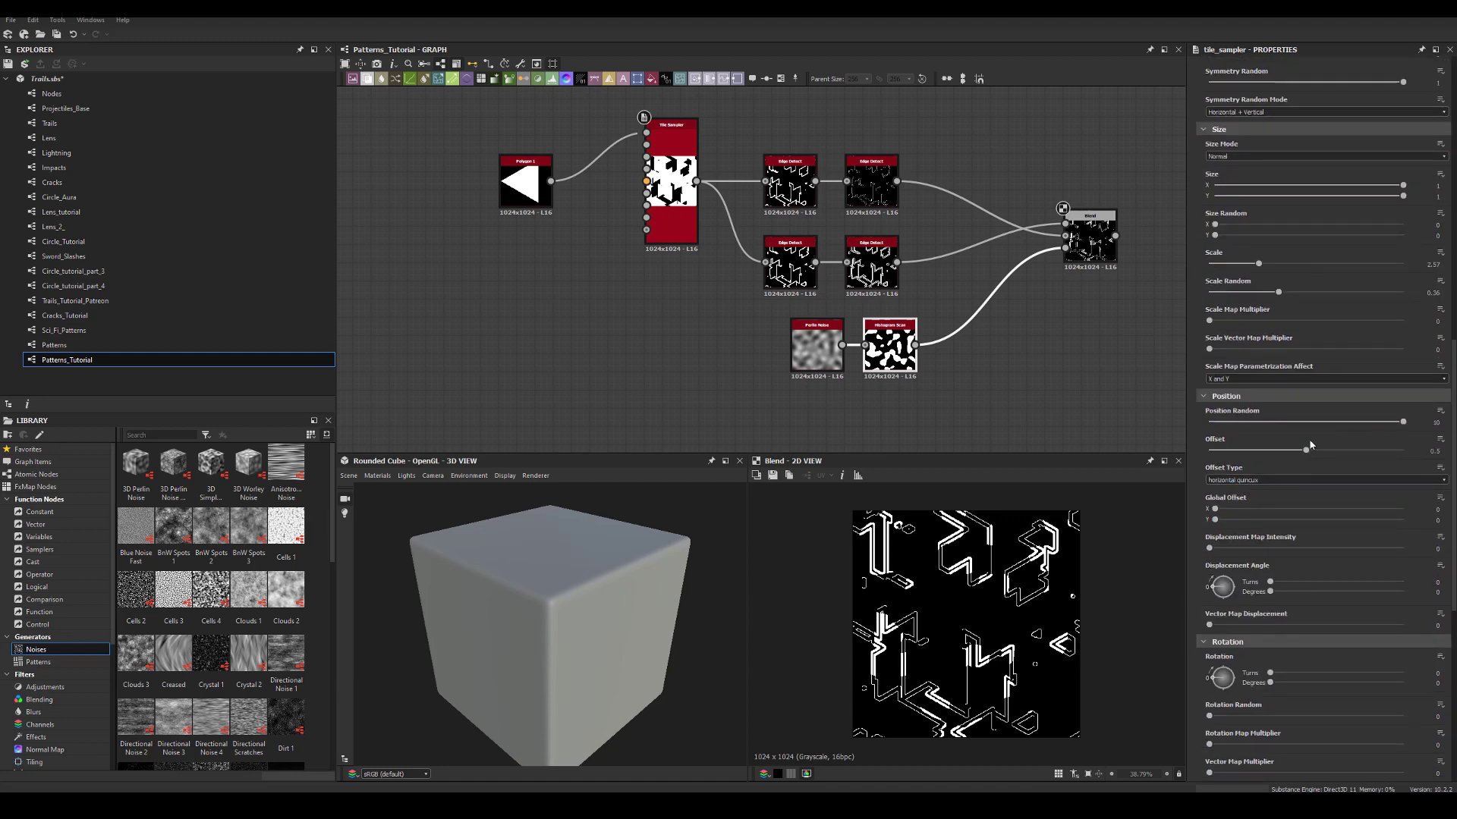
{"action": "left_click_drag", "start_coordinate": [1403, 423], "coordinate": [1455, 429]}
{"action": "scroll", "coordinate": [1286, 556], "scroll_direction": "down", "scroll_amount": 1}
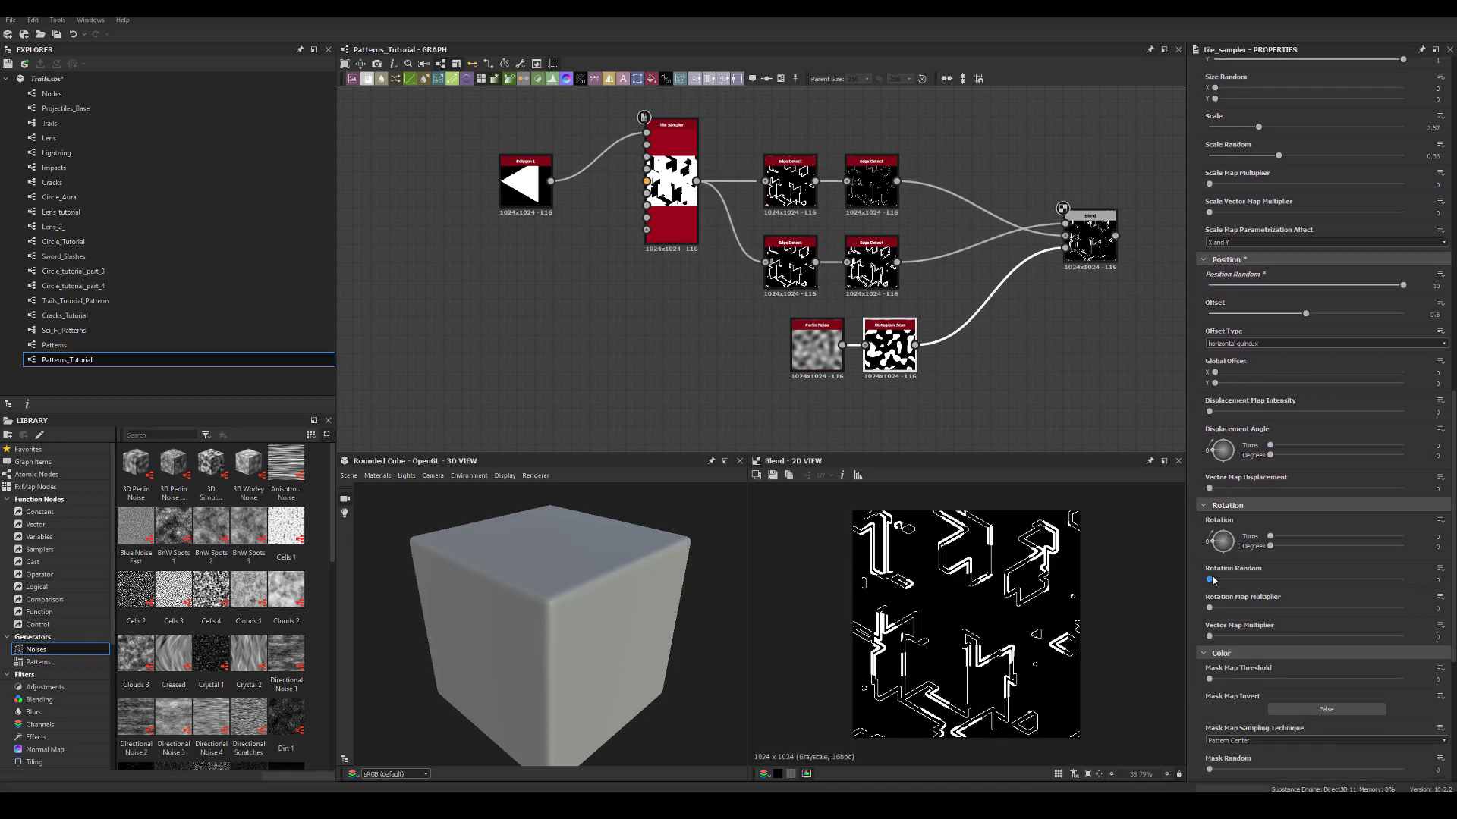
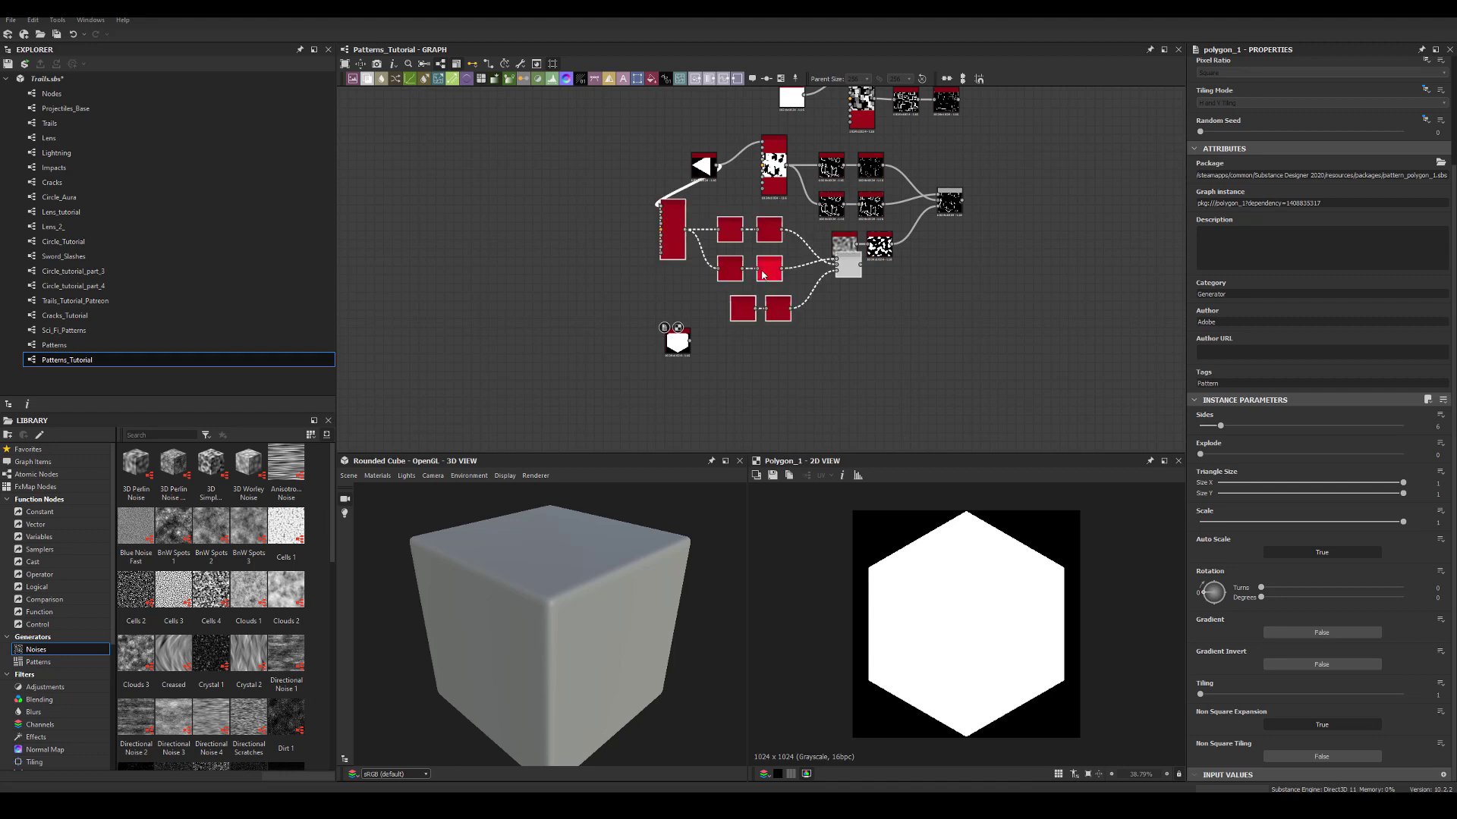
Step: Place the copied node chain beside the hexagon Polygon node and bring it into view
{"action": "left_click_drag", "start_coordinate": [738, 274], "coordinate": [814, 388]}
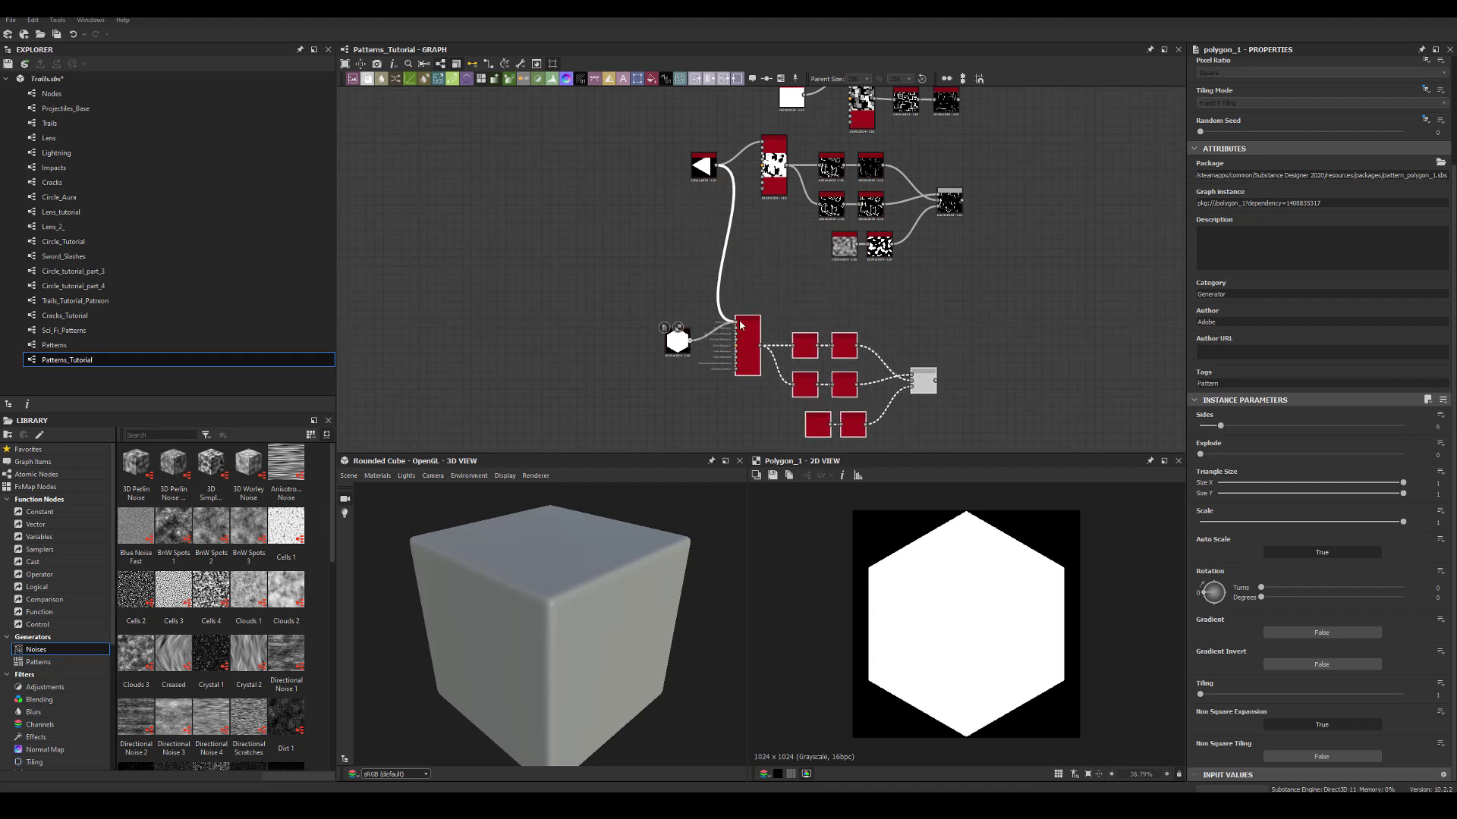
{"action": "middle_click_drag", "start_coordinate": [784, 301], "coordinate": [770, 191]}
{"action": "scroll", "coordinate": [771, 195], "scroll_direction": "up", "scroll_amount": 2}
Step: Preview the Blend node's output, centred on the pattern chain
{"action": "double_click", "coordinate": [970, 295]}
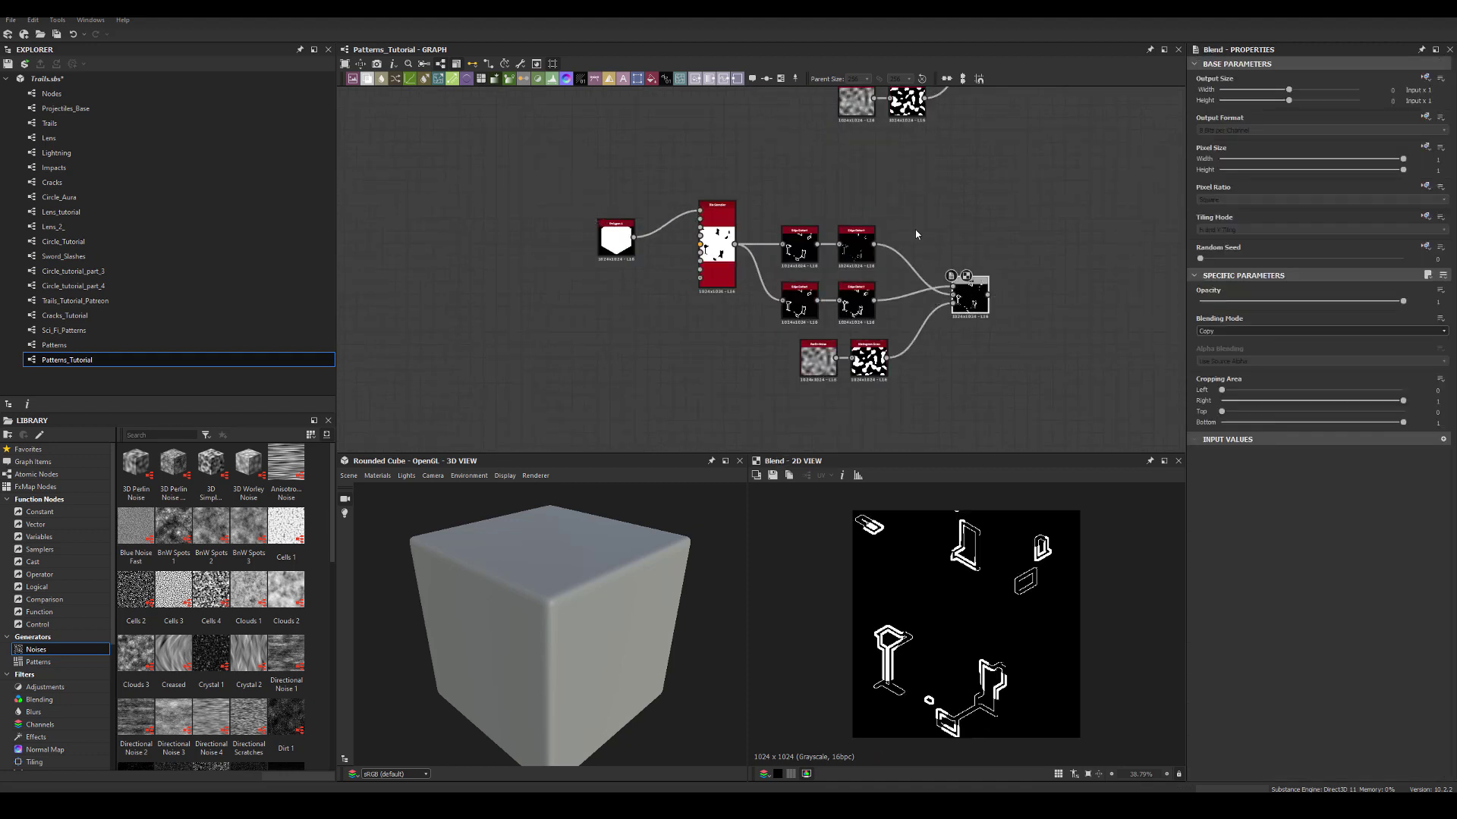
{"action": "middle_click_drag", "start_coordinate": [912, 240], "coordinate": [924, 205]}
{"action": "scroll", "coordinate": [925, 204], "scroll_direction": "up", "scroll_amount": 1}
{"action": "scroll", "coordinate": [721, 233], "scroll_direction": "up", "scroll_amount": 2}
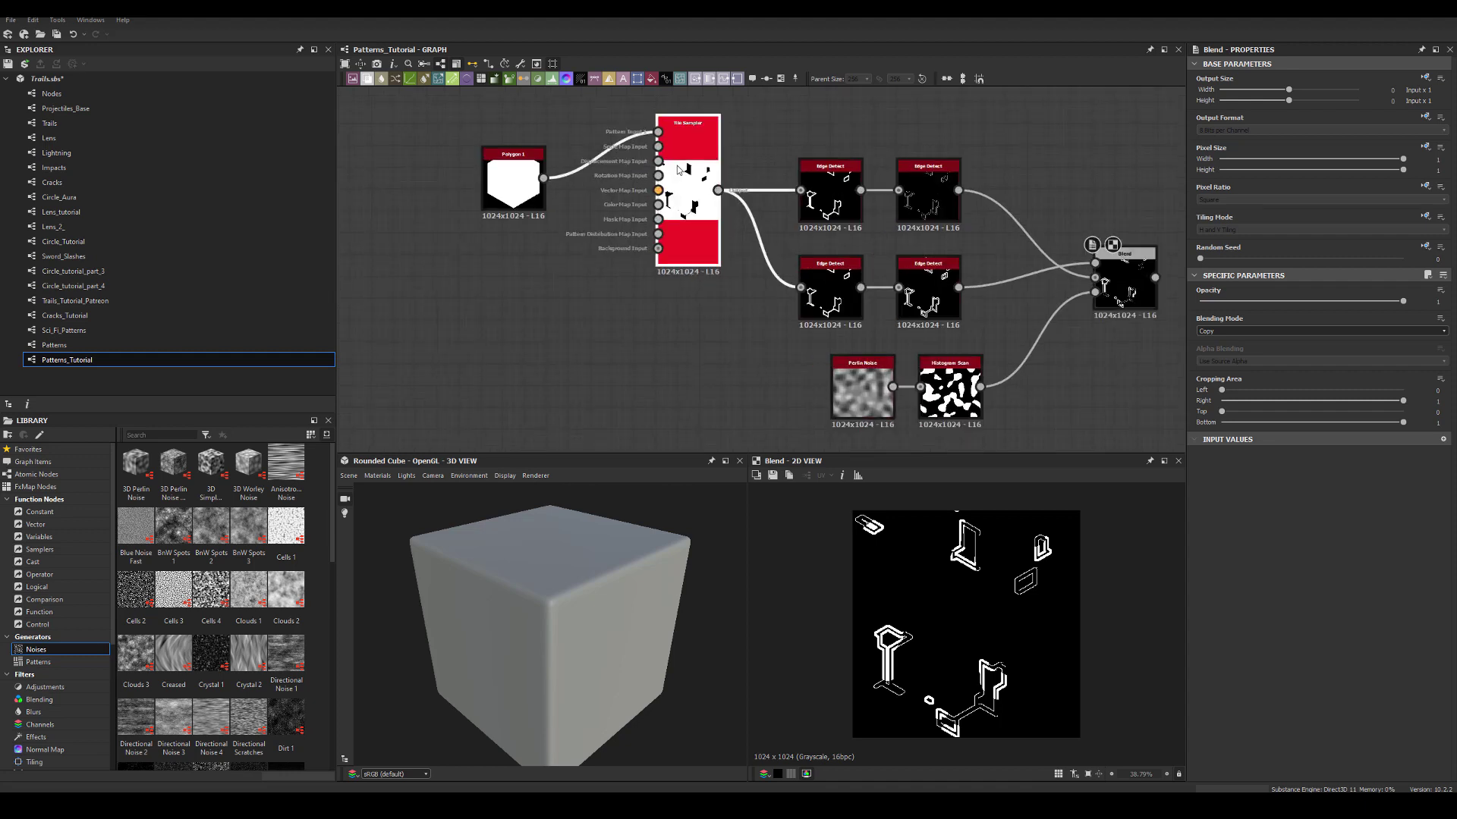
Step: Raise the Tile Sampler's Color Random to 0.39 for varied grey tiles
{"action": "left_click", "coordinate": [718, 240]}
{"action": "scroll", "coordinate": [1331, 614], "scroll_direction": "down", "scroll_amount": 10}
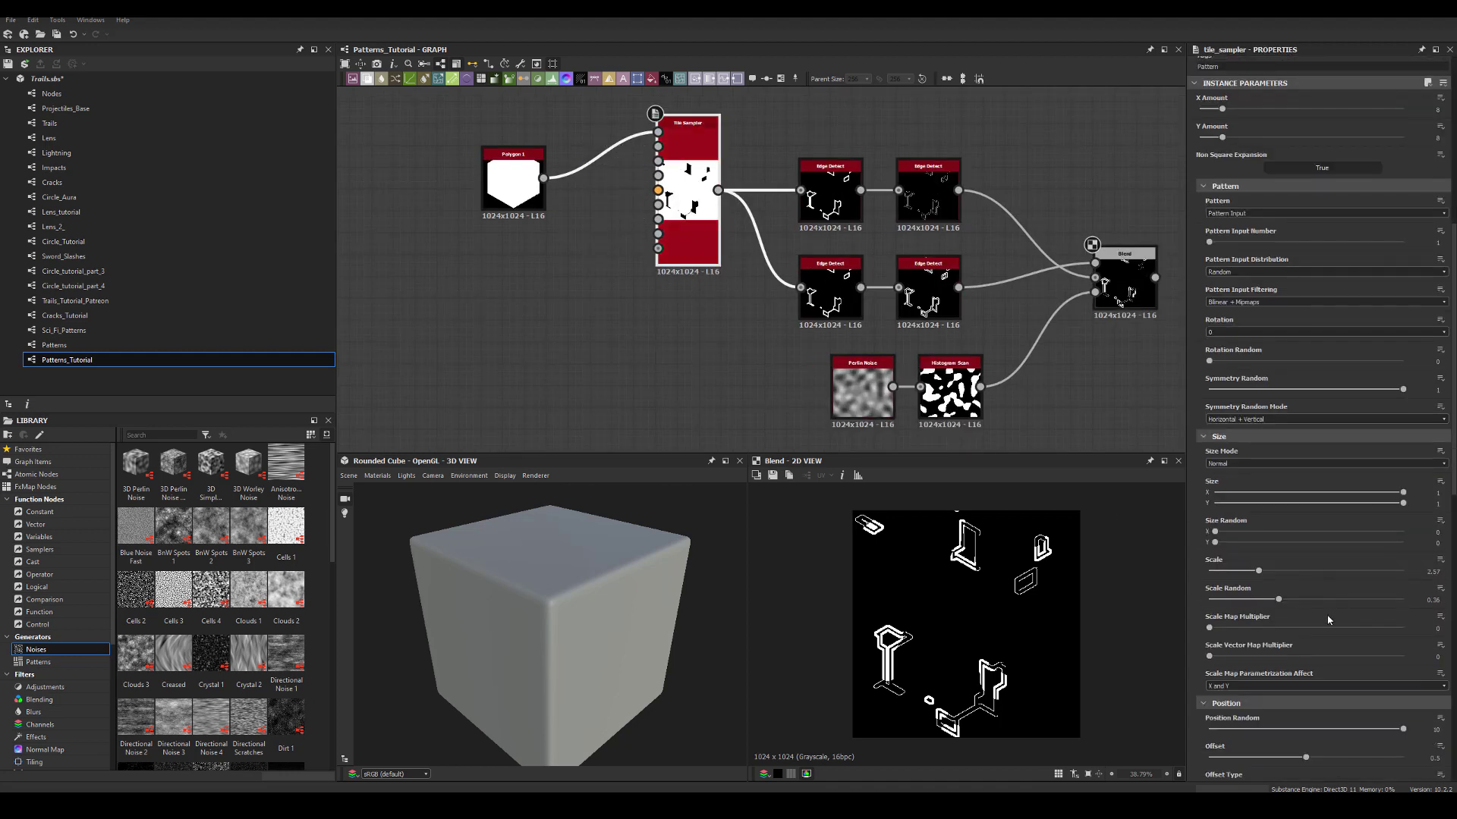
{"action": "scroll", "coordinate": [1335, 617], "scroll_direction": "down", "scroll_amount": 10}
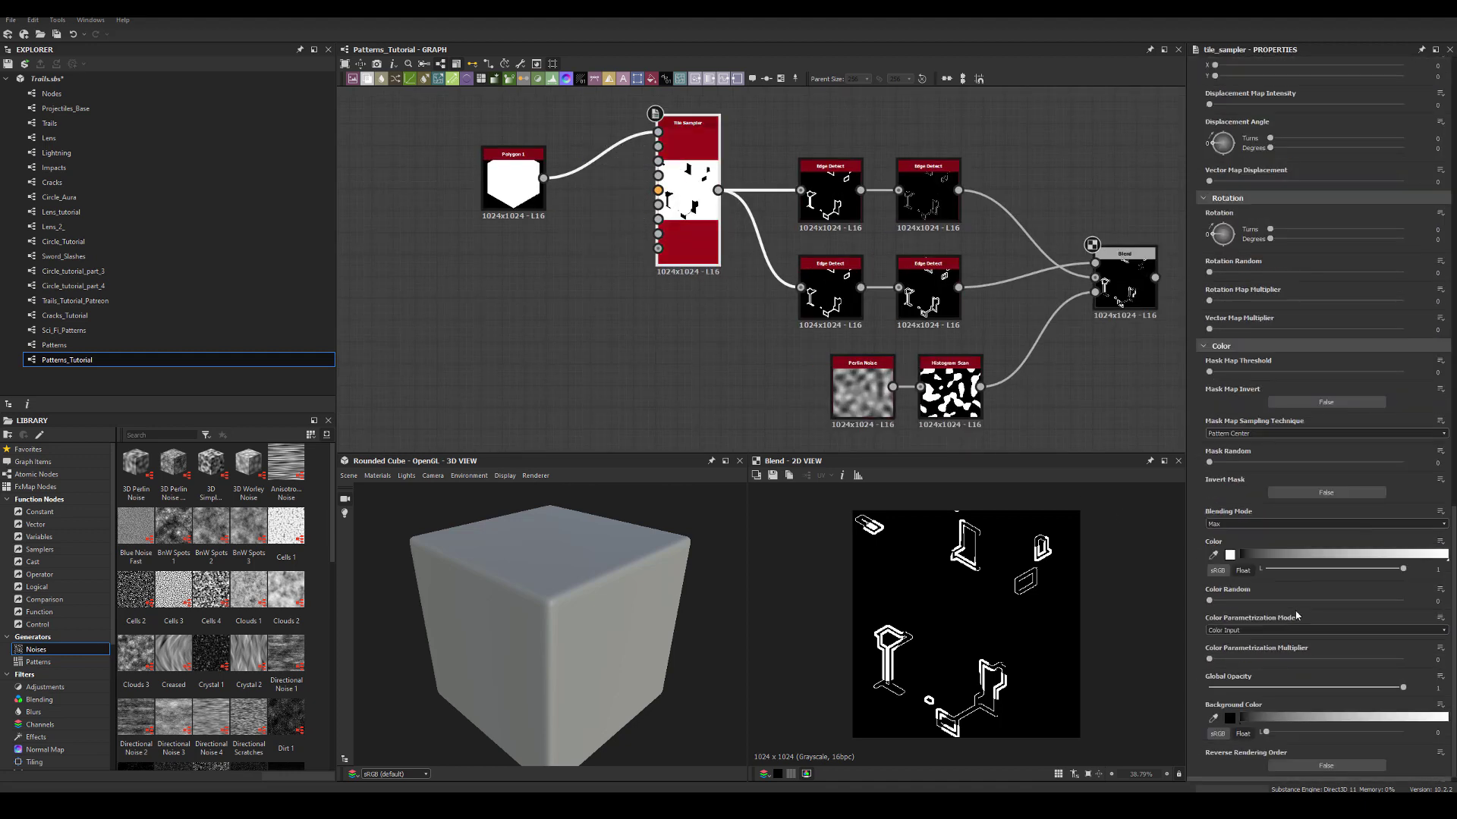
{"action": "scroll", "coordinate": [1280, 615], "scroll_direction": "down", "scroll_amount": 1}
{"action": "left_click_drag", "start_coordinate": [1209, 594], "coordinate": [1324, 596]}
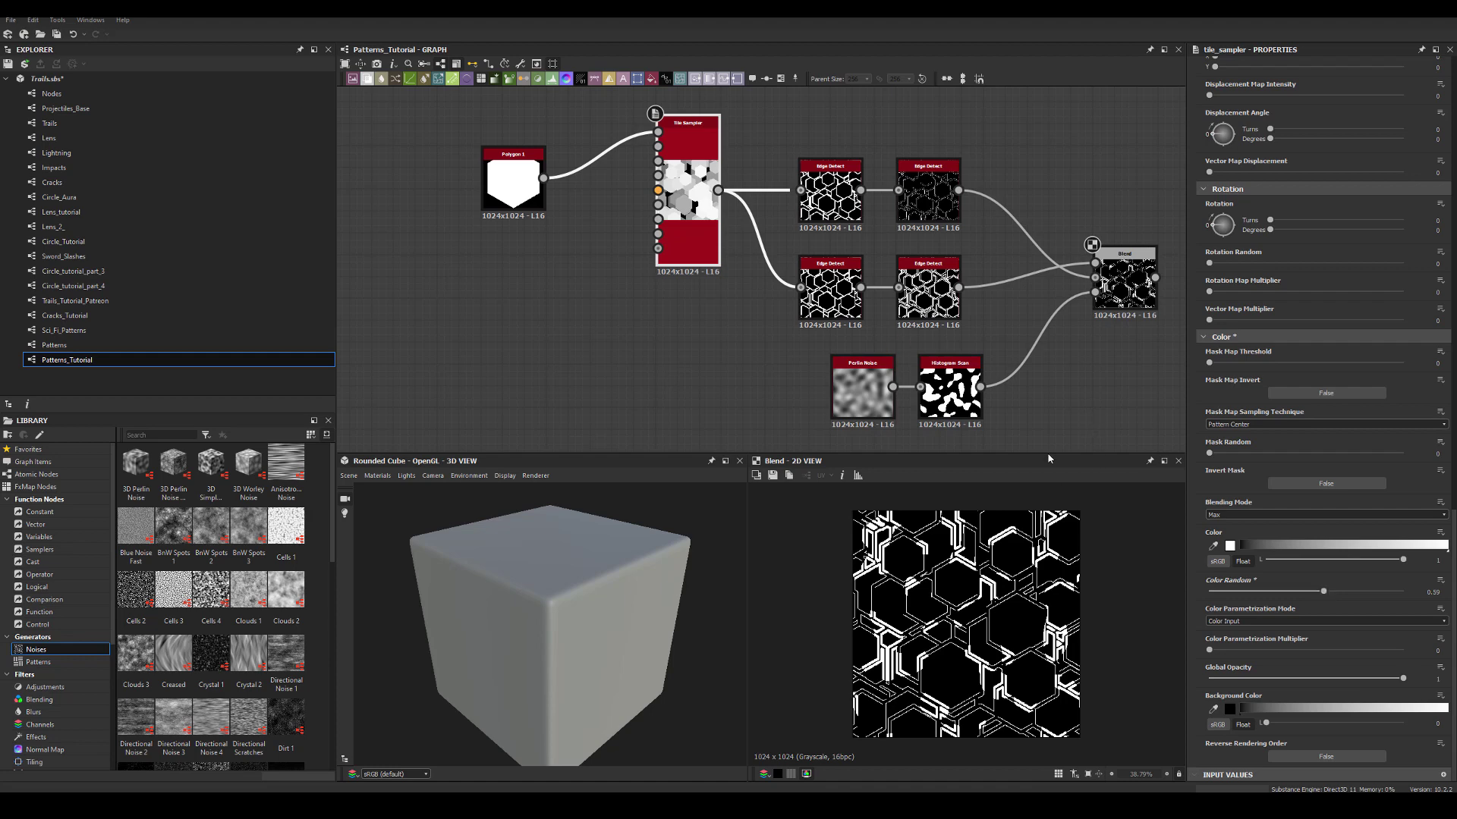
{"action": "middle_click_drag", "start_coordinate": [1077, 452], "coordinate": [1006, 381]}
{"action": "scroll", "coordinate": [988, 598], "scroll_direction": "up", "scroll_amount": 2}
{"action": "scroll", "coordinate": [988, 597], "scroll_direction": "down", "scroll_amount": 2}
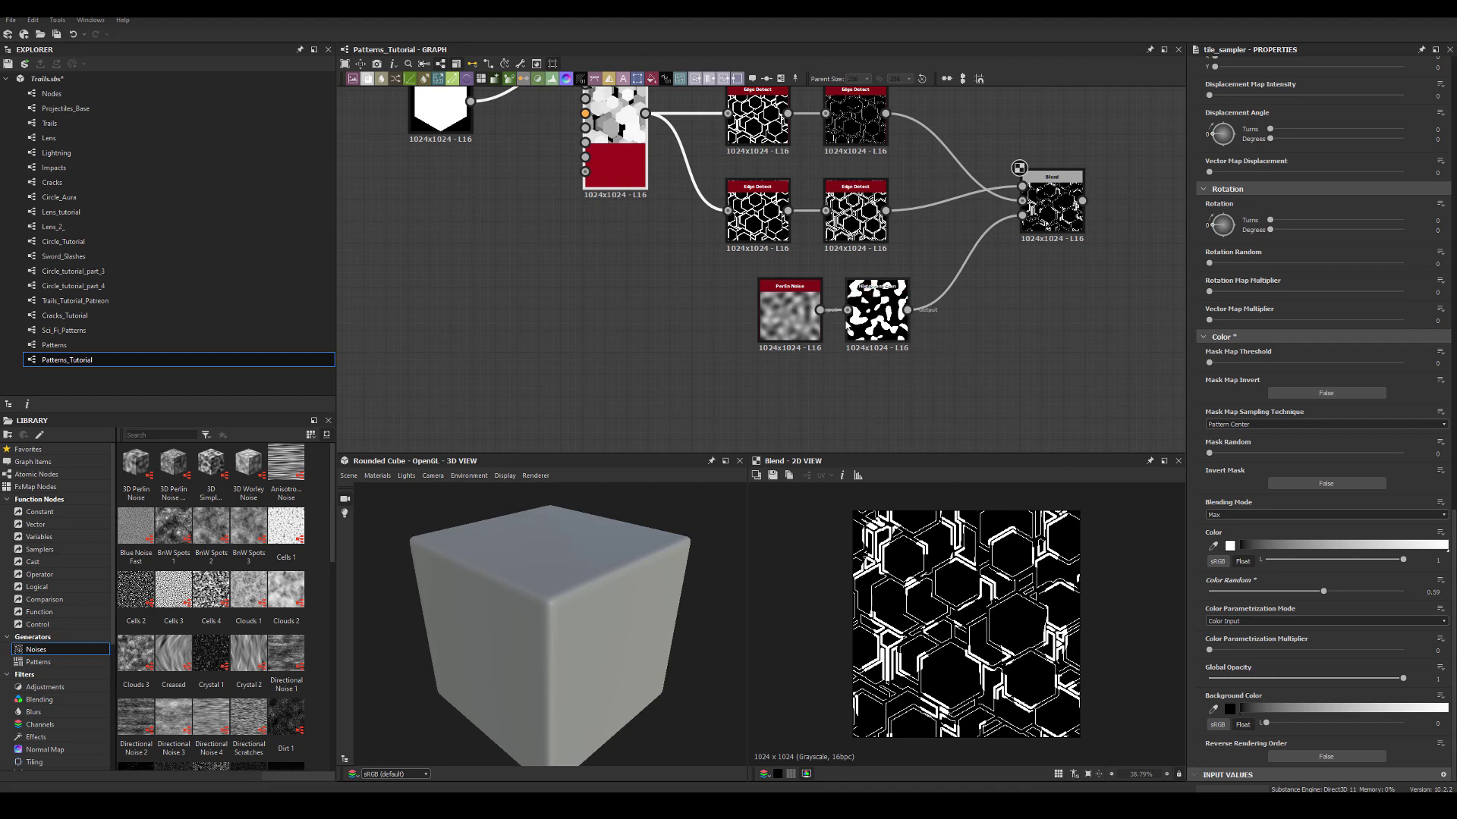
Step: Raise the Perlin Noise Disorder to 0.31, then frame the whole graph
{"action": "left_click", "coordinate": [789, 311]}
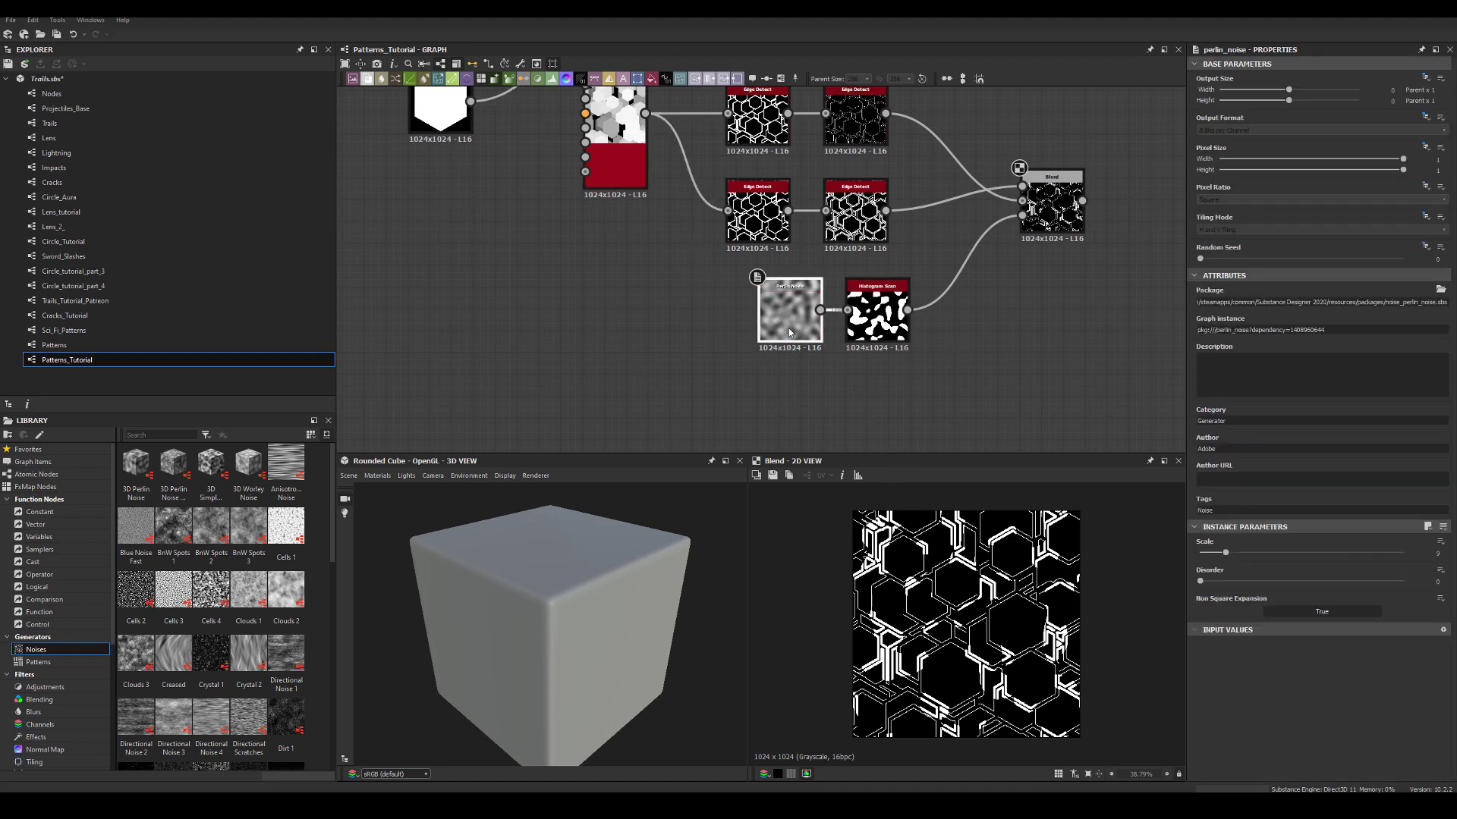
{"action": "left_click_drag", "start_coordinate": [1204, 584], "coordinate": [1262, 581]}
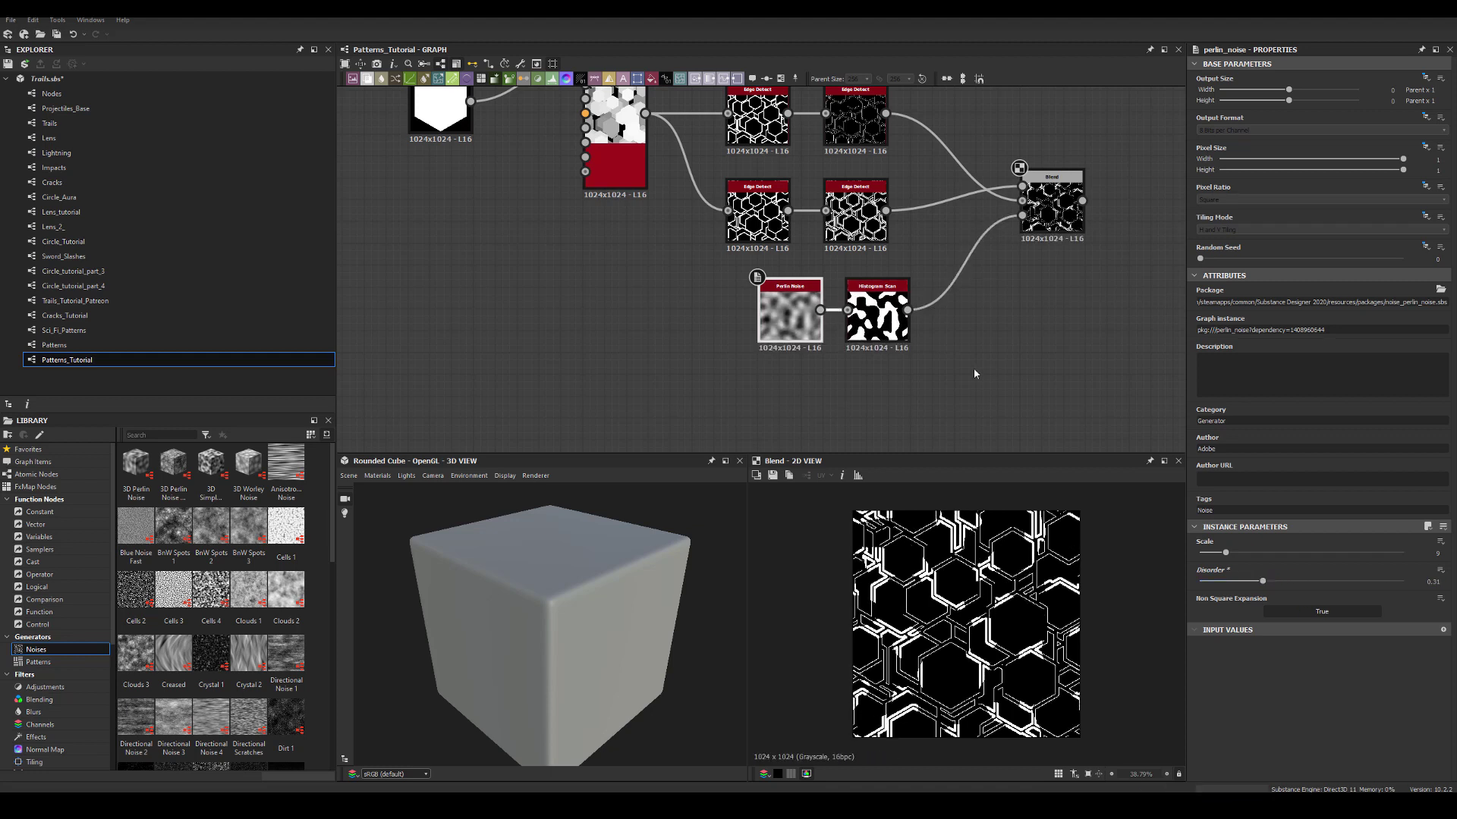
{"action": "key", "text": "f"}
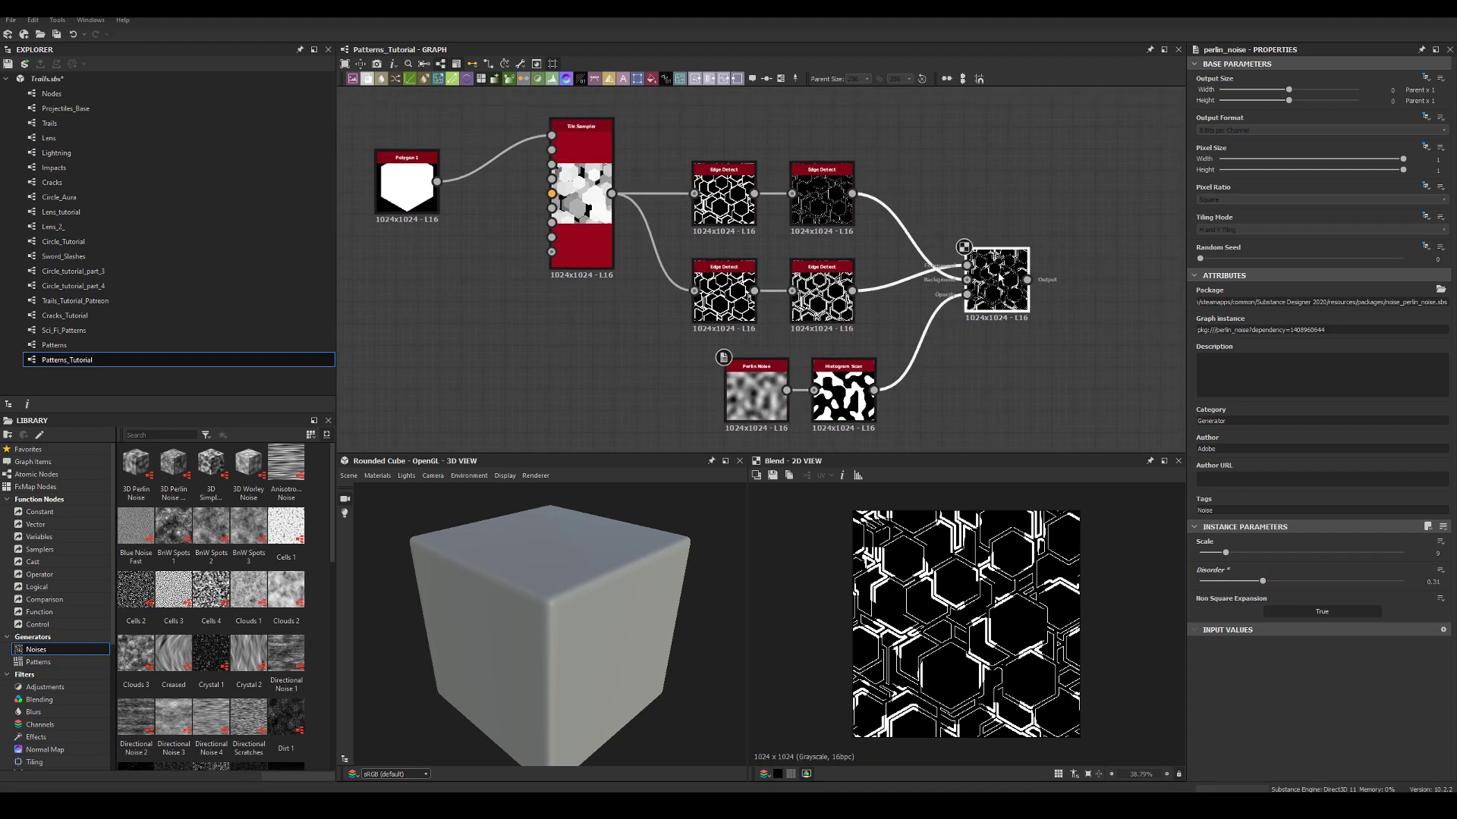
{"action": "middle_click_drag", "start_coordinate": [959, 202], "coordinate": [1012, 158]}
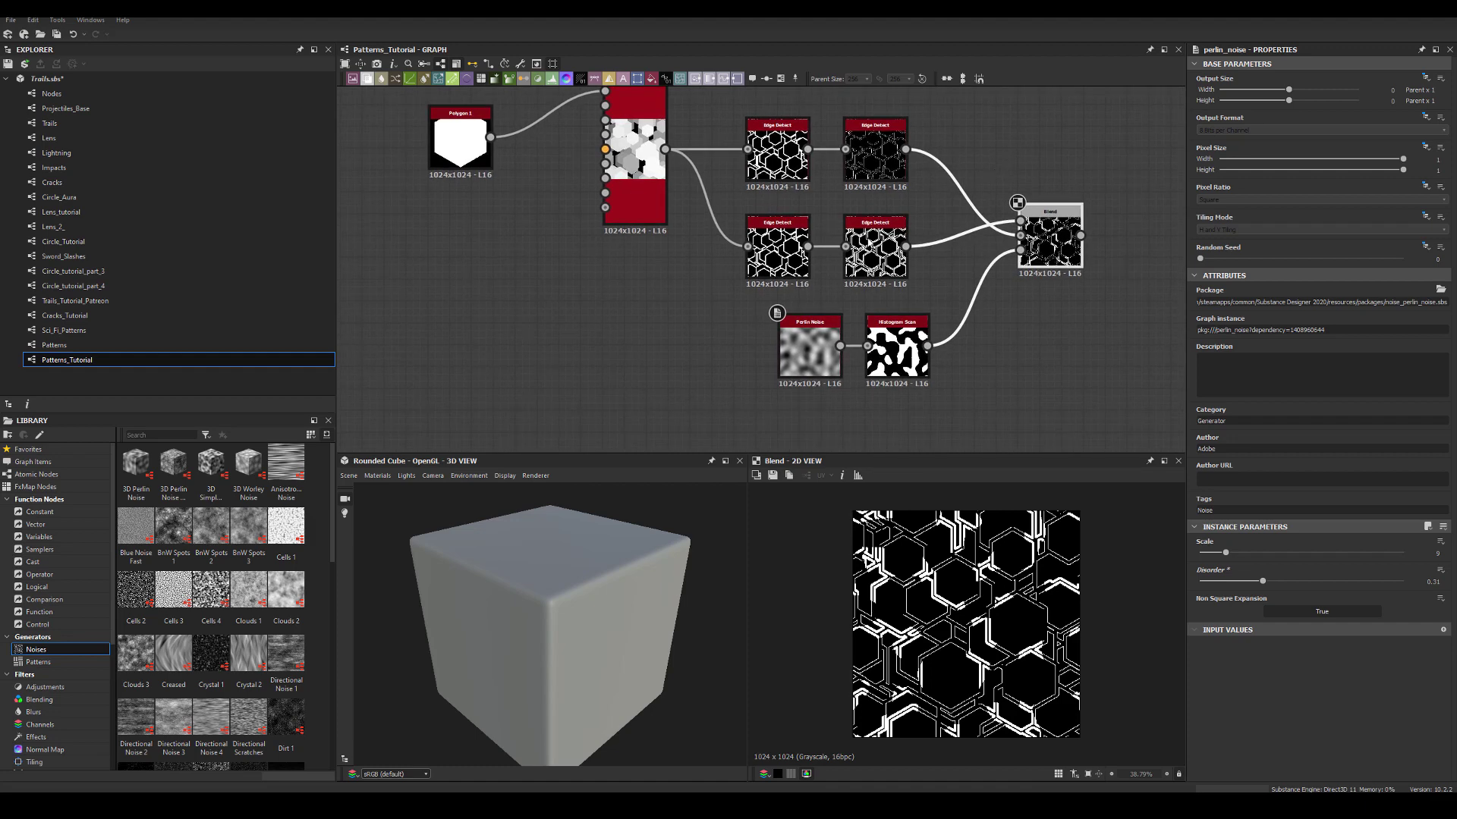
{"action": "left_click", "coordinate": [695, 286]}
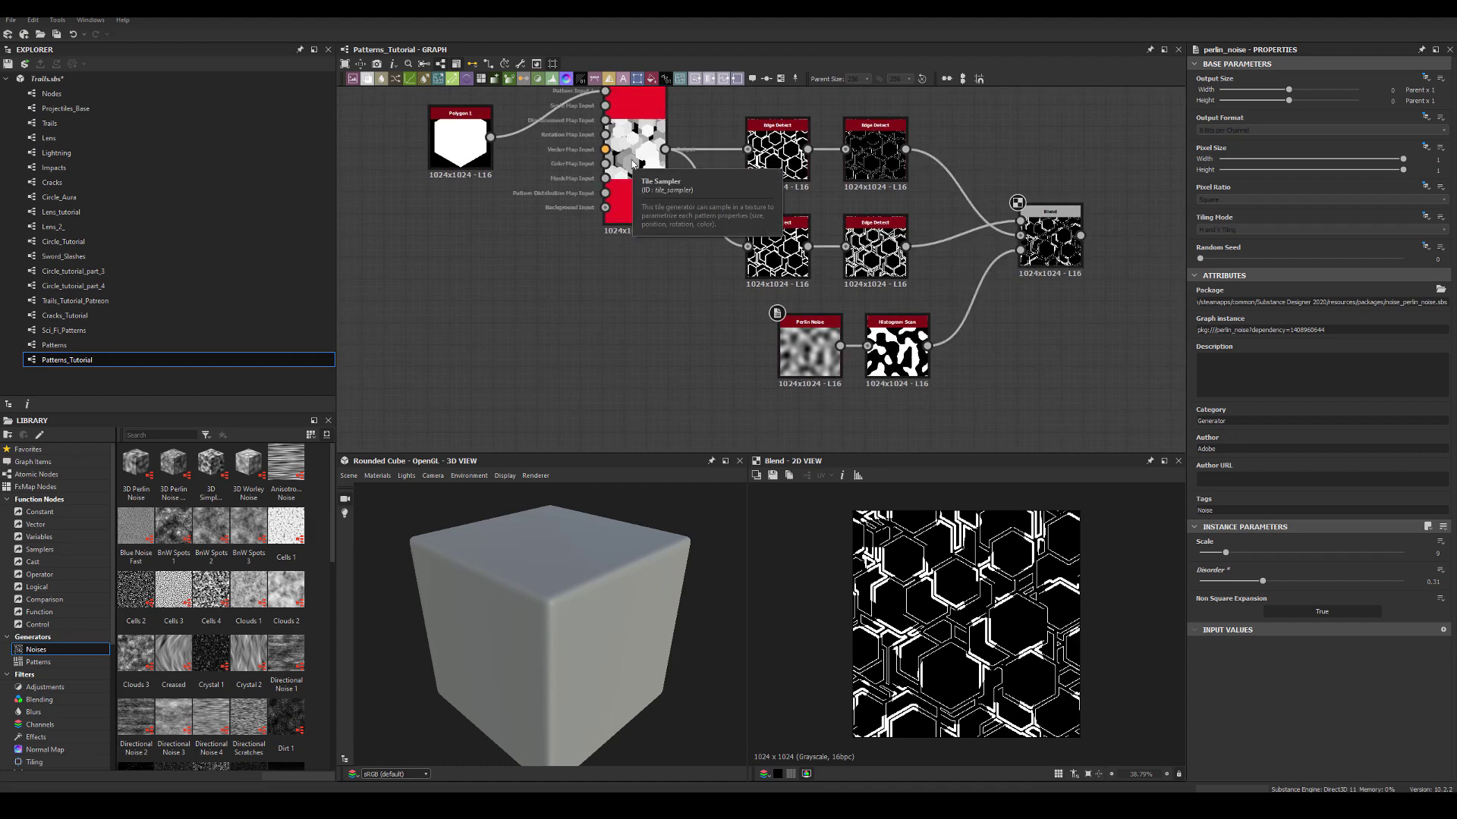
{"action": "scroll", "coordinate": [633, 164], "scroll_direction": "down", "scroll_amount": 5}
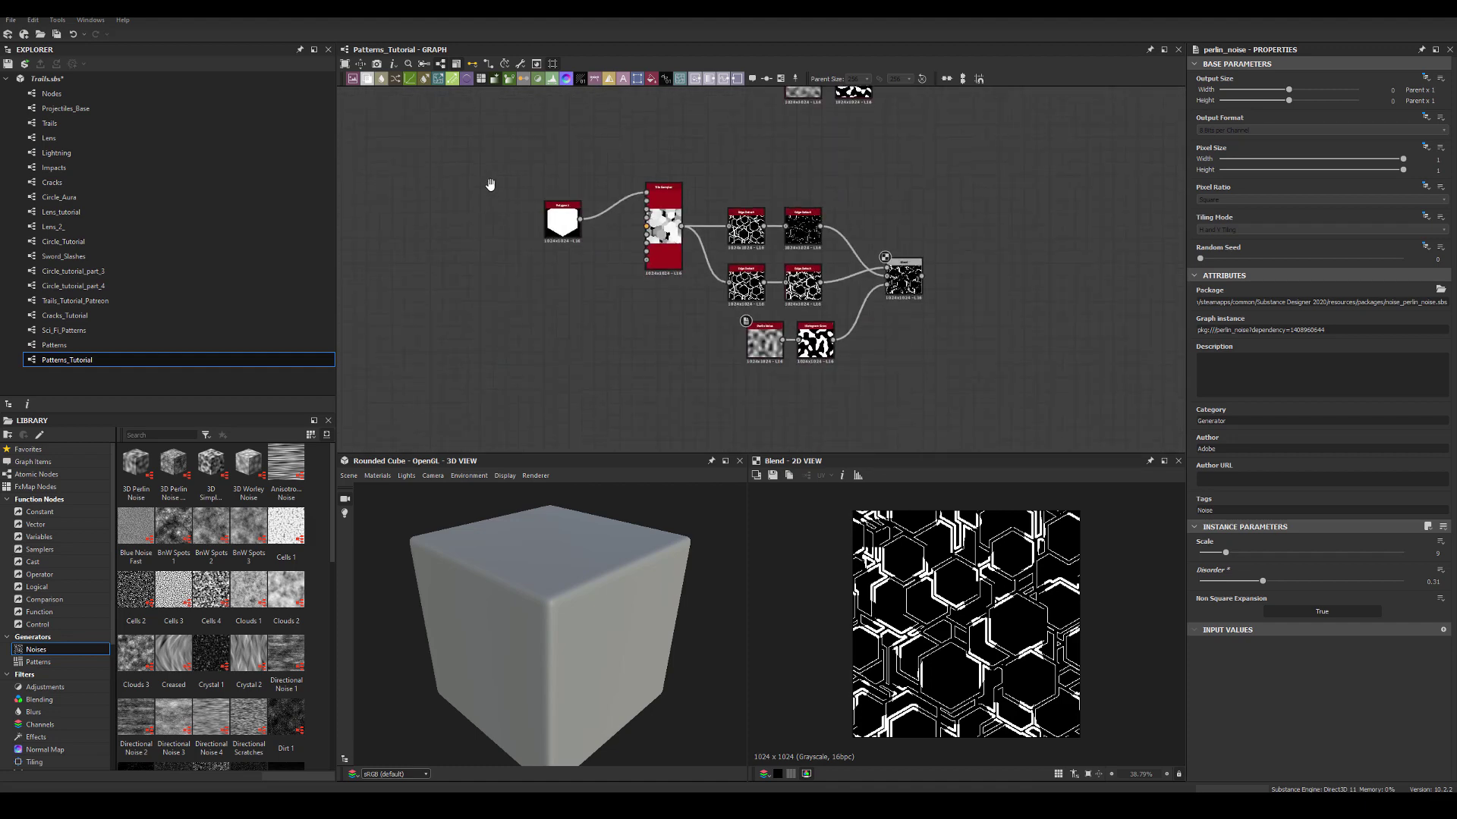
Step: Duplicate the Polygon 1 and Tile Sampler pair and place the copies above the chain
{"action": "left_click_drag", "start_coordinate": [915, 251], "coordinate": [928, 346]}
{"action": "left_click", "coordinate": [765, 195]}
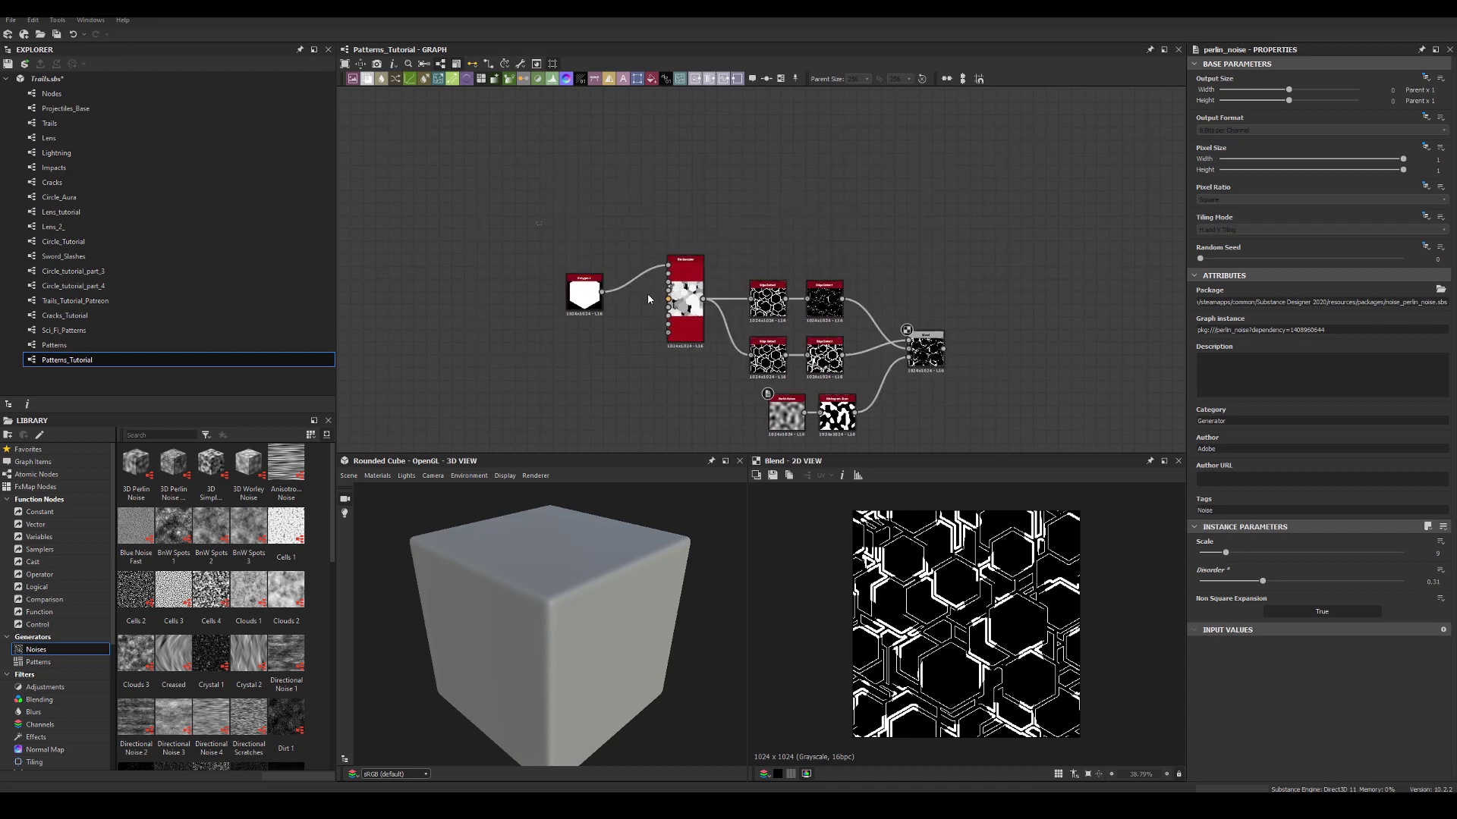
{"action": "left_click_drag", "start_coordinate": [550, 231], "coordinate": [694, 317]}
{"action": "left_click", "coordinate": [641, 169]}
{"action": "key", "text": "ctrl+v"}
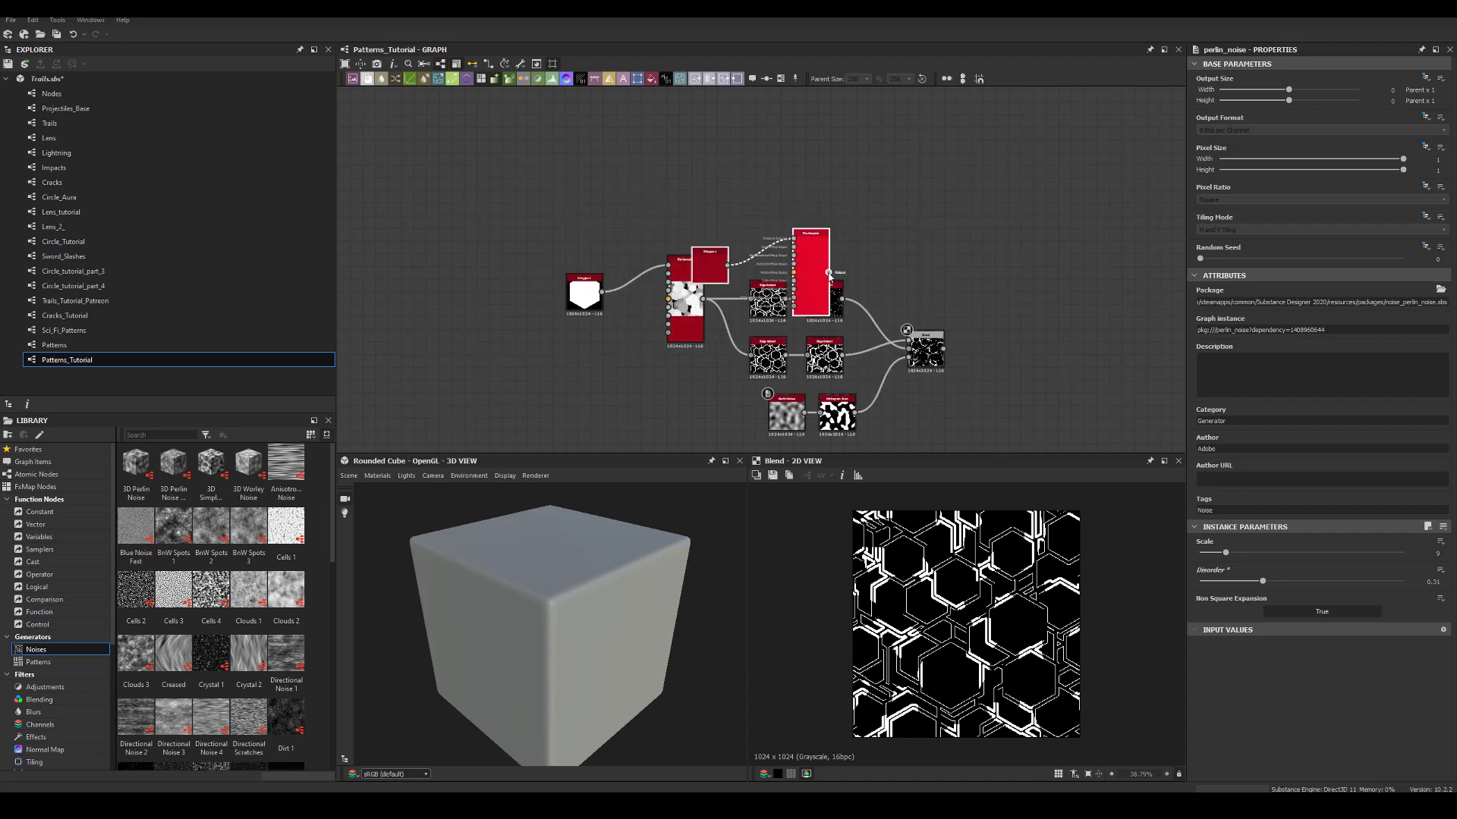
{"action": "left_click_drag", "start_coordinate": [713, 266], "coordinate": [575, 184]}
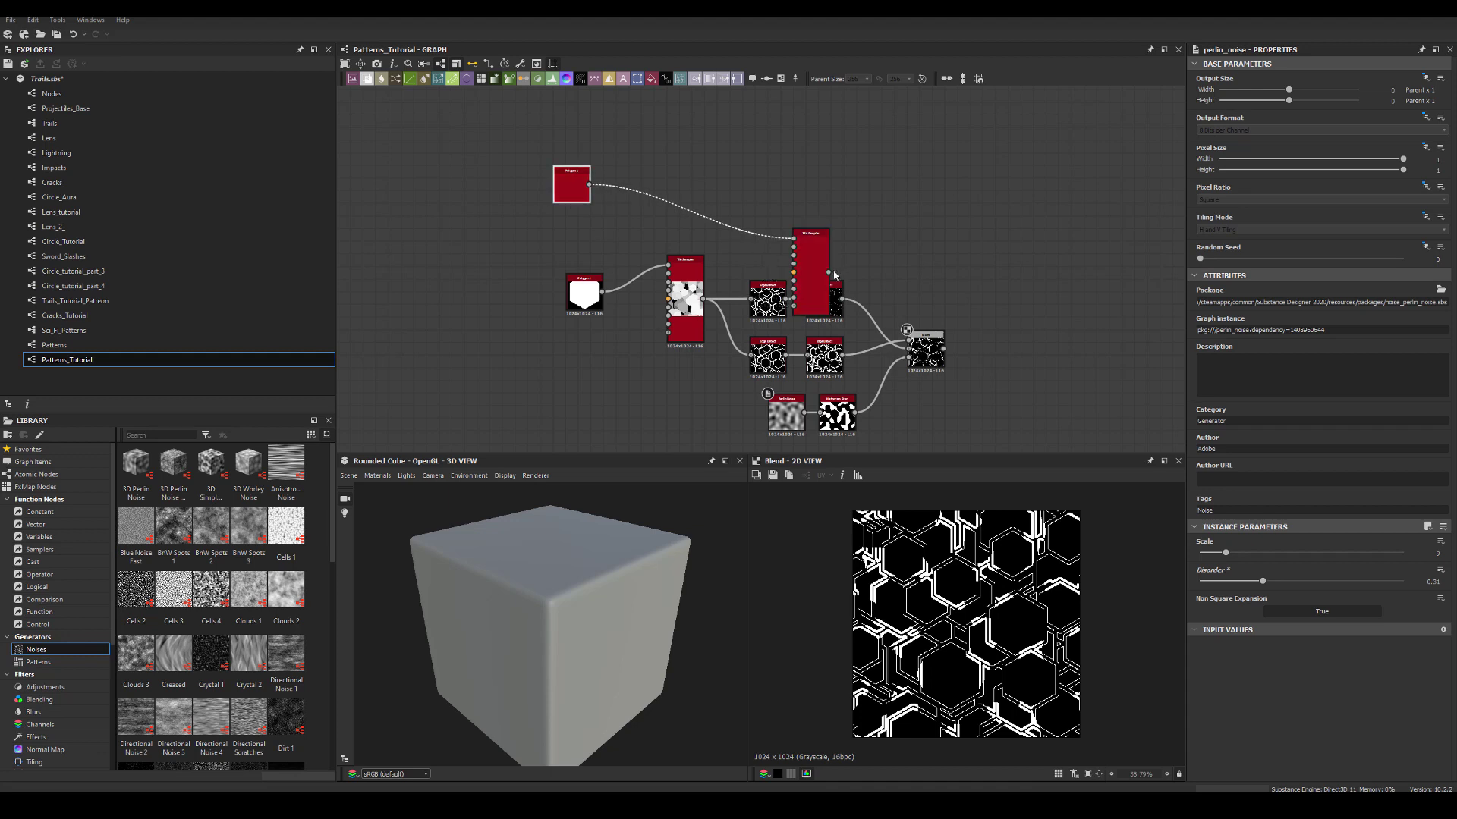
{"action": "left_click_drag", "start_coordinate": [801, 256], "coordinate": [674, 179]}
{"action": "scroll", "coordinate": [580, 216], "scroll_direction": "up", "scroll_amount": 2}
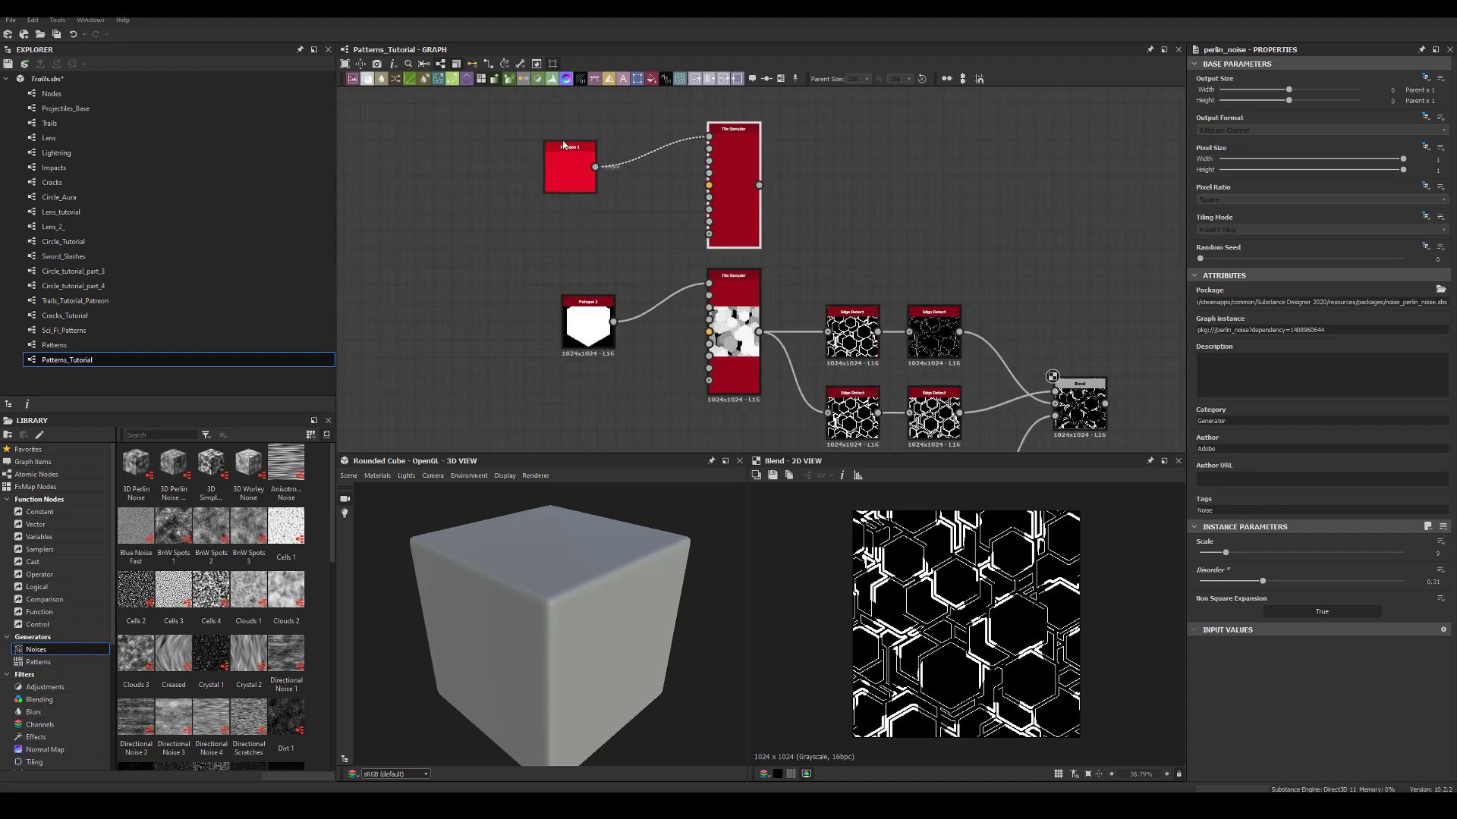
{"action": "left_click", "coordinate": [587, 171]}
{"action": "left_click_drag", "start_coordinate": [586, 171], "coordinate": [594, 172]}
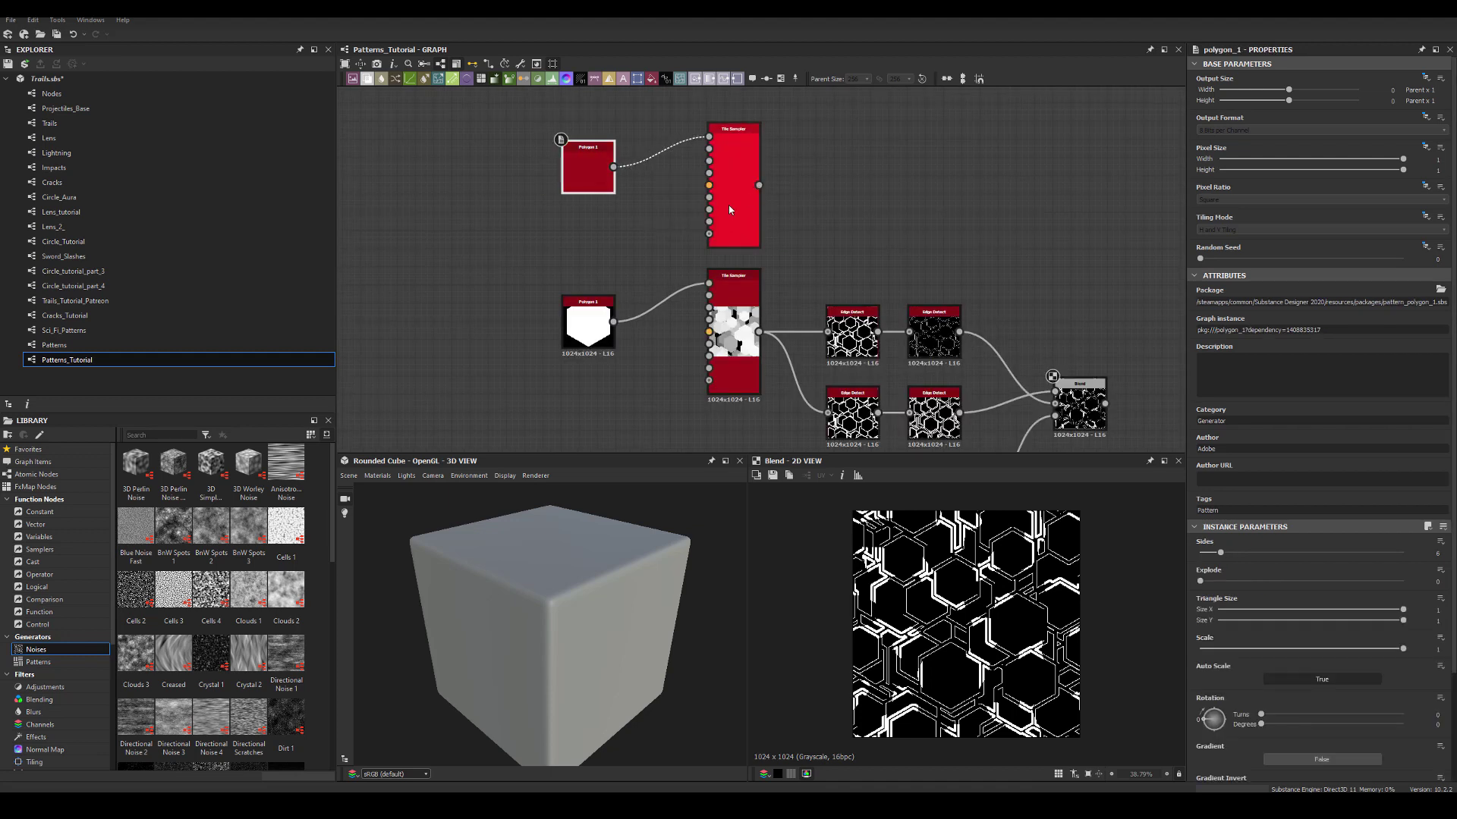
Step: Preview the copied Tile Sampler and shift the edge-detect and noise nodes right
{"action": "double_click", "coordinate": [728, 205]}
{"action": "middle_click_drag", "start_coordinate": [939, 258], "coordinate": [823, 220]}
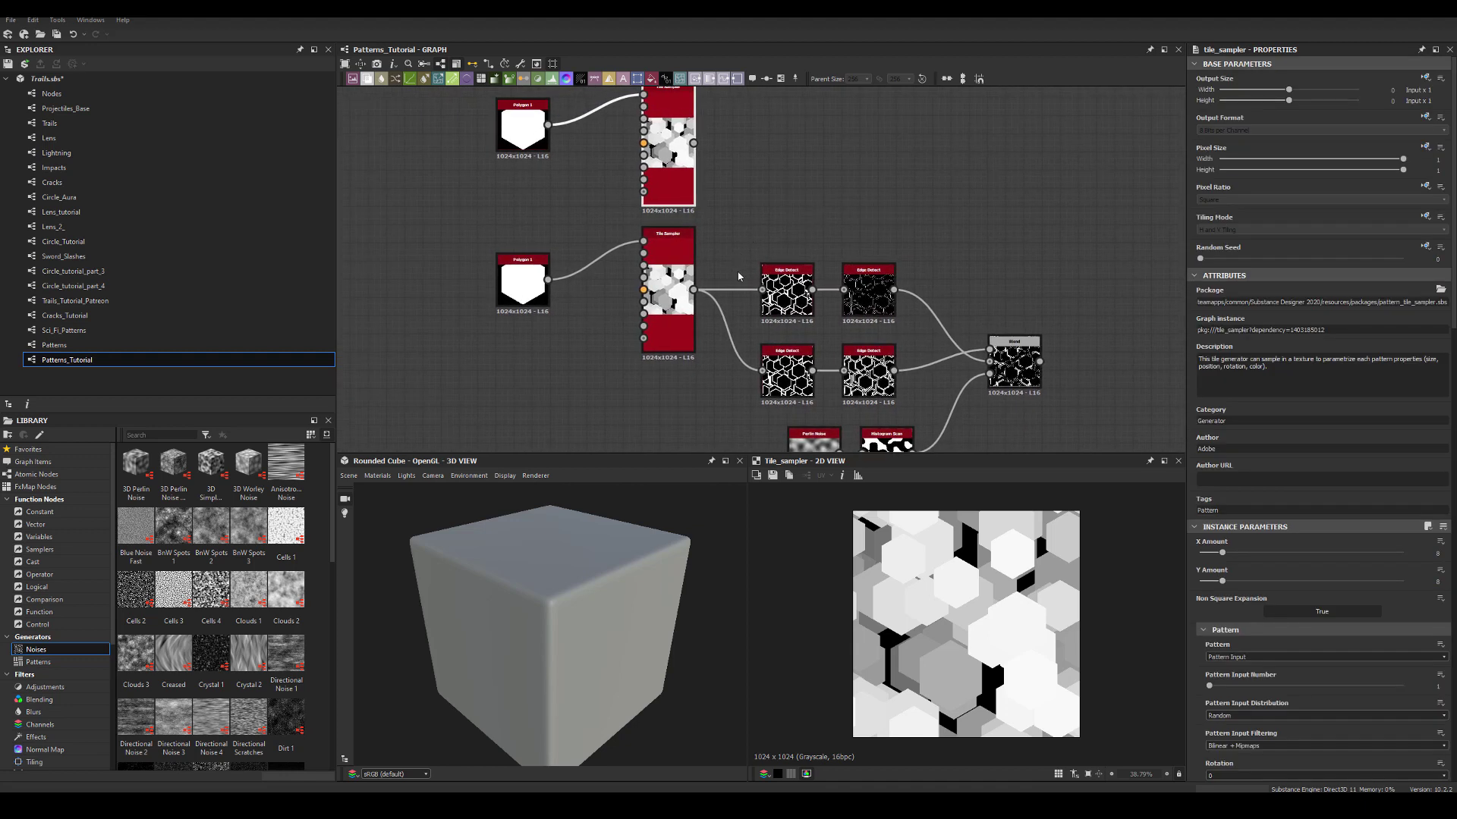
{"action": "scroll", "coordinate": [753, 242], "scroll_direction": "down", "scroll_amount": 2}
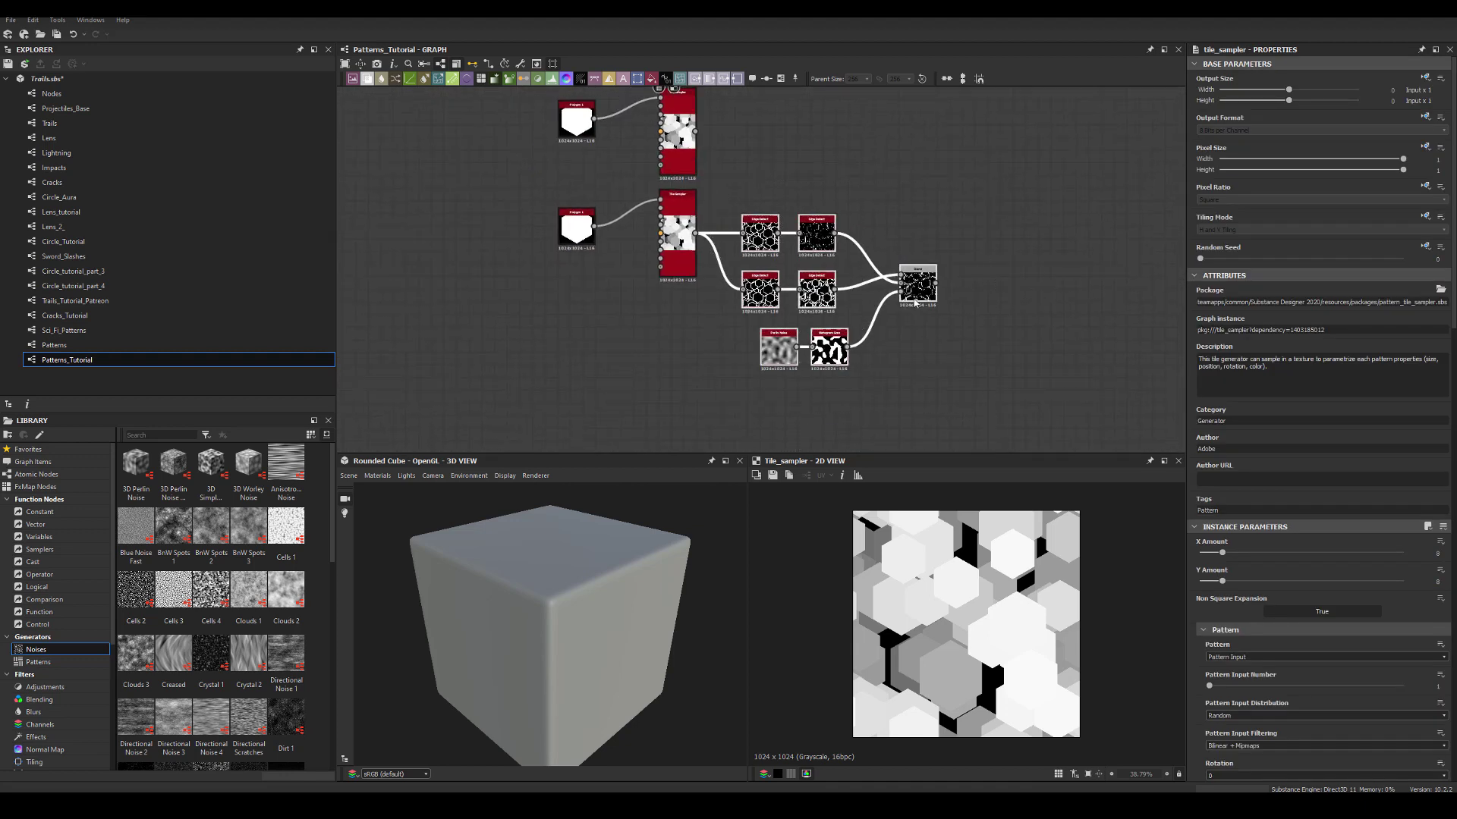
{"action": "left_click_drag", "start_coordinate": [795, 273], "coordinate": [934, 273]}
Step: Add a Blend after the Tile Sampler, feed in the copied Tile Sampler, and set Subtract mode
{"action": "left_click_drag", "start_coordinate": [699, 237], "coordinate": [823, 180]}
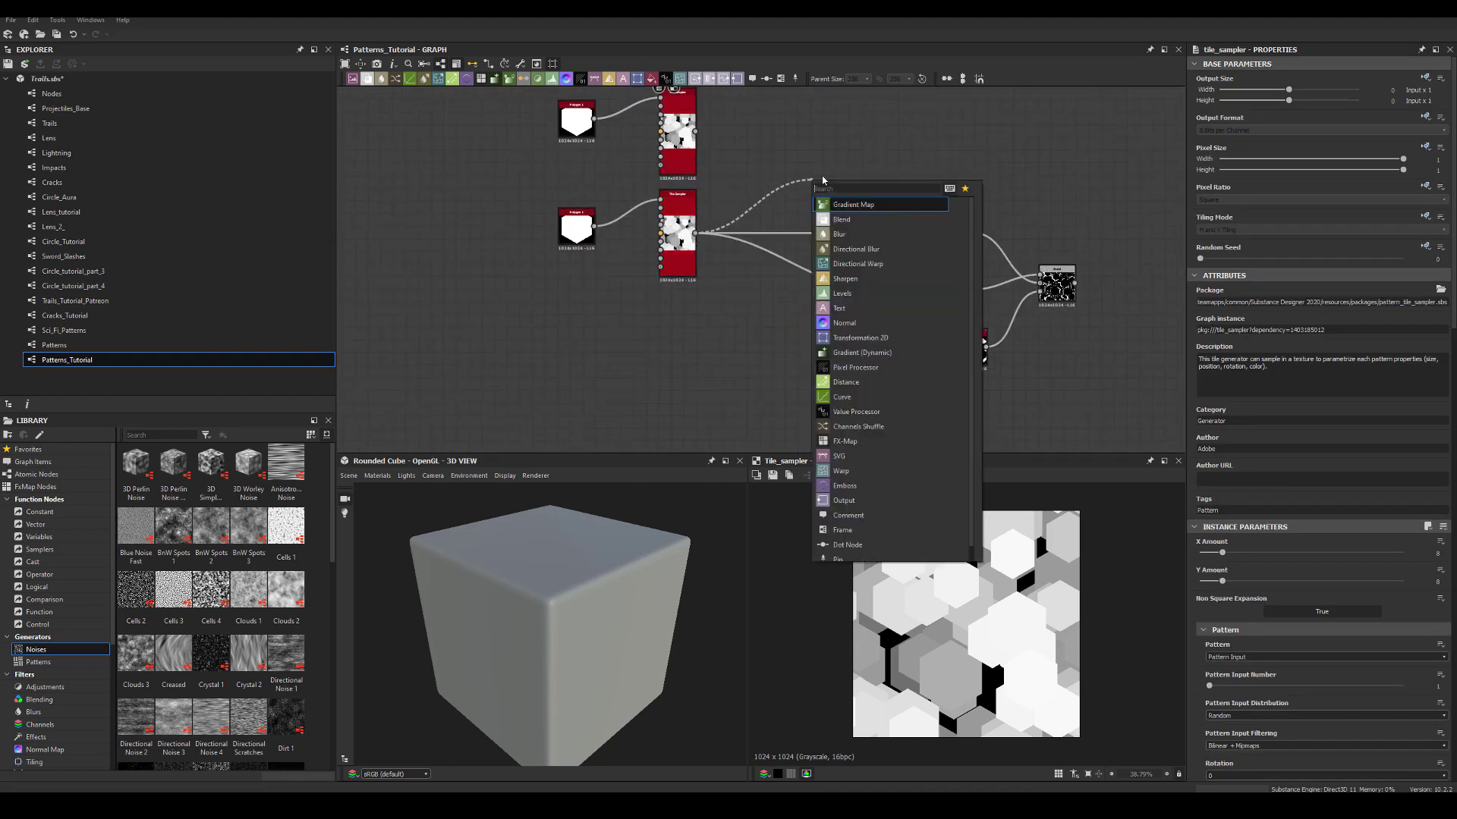
{"action": "type", "text": "bl"}
{"action": "left_click", "coordinate": [855, 208]}
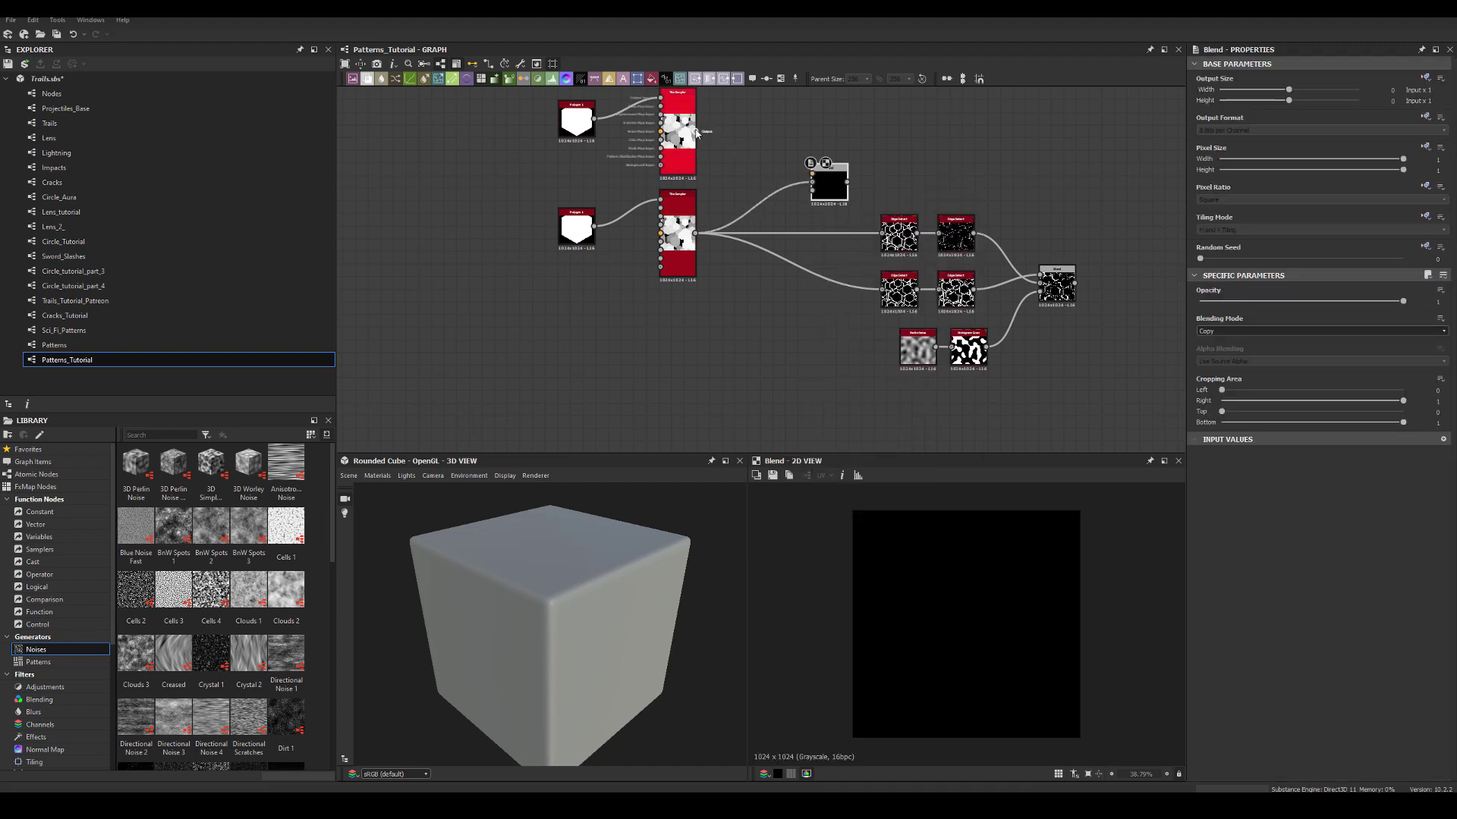
{"action": "left_click_drag", "start_coordinate": [695, 132], "coordinate": [824, 181]}
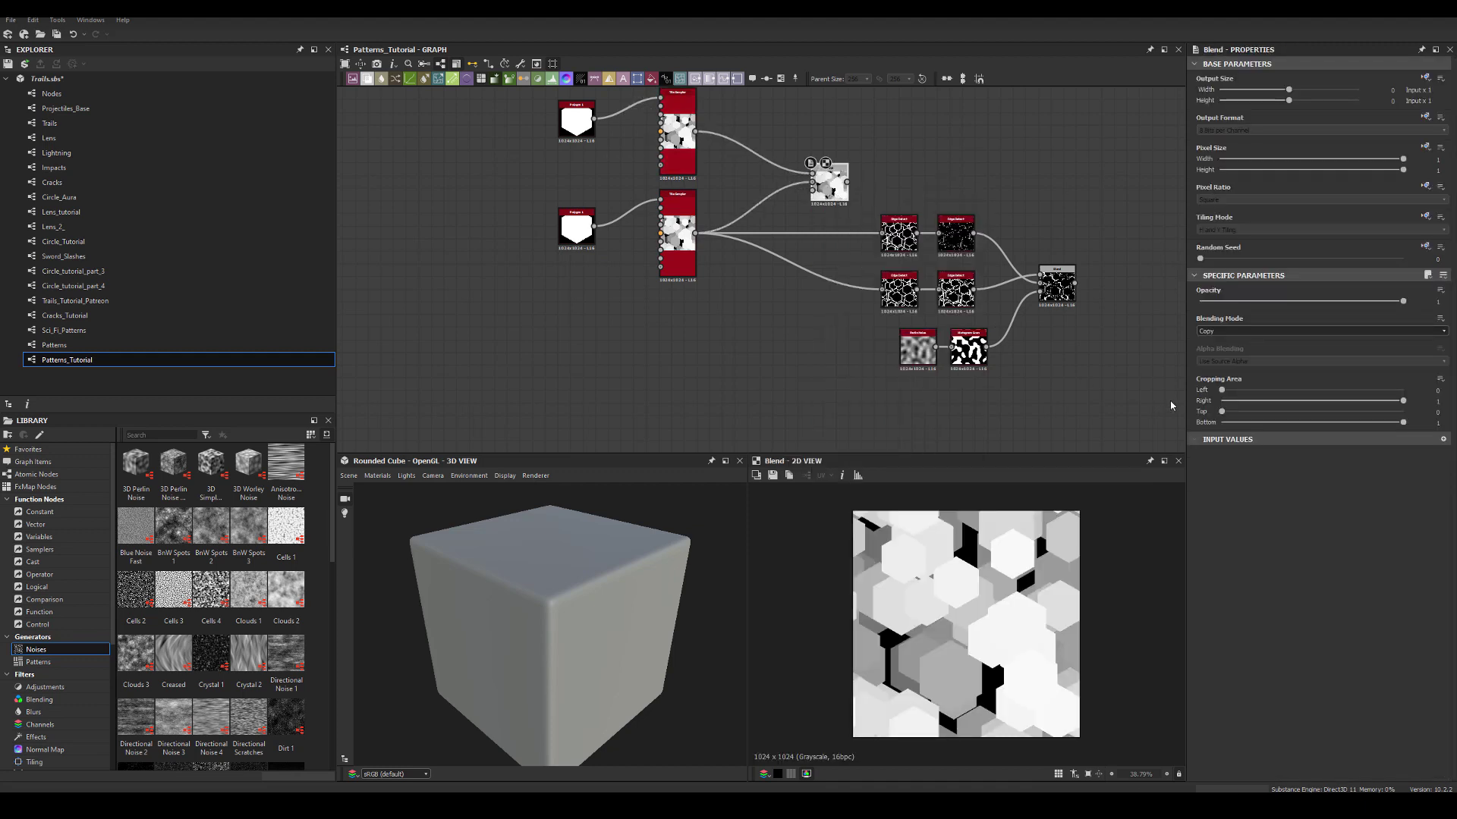
{"action": "left_click", "coordinate": [1219, 332]}
{"action": "left_click", "coordinate": [1221, 356]}
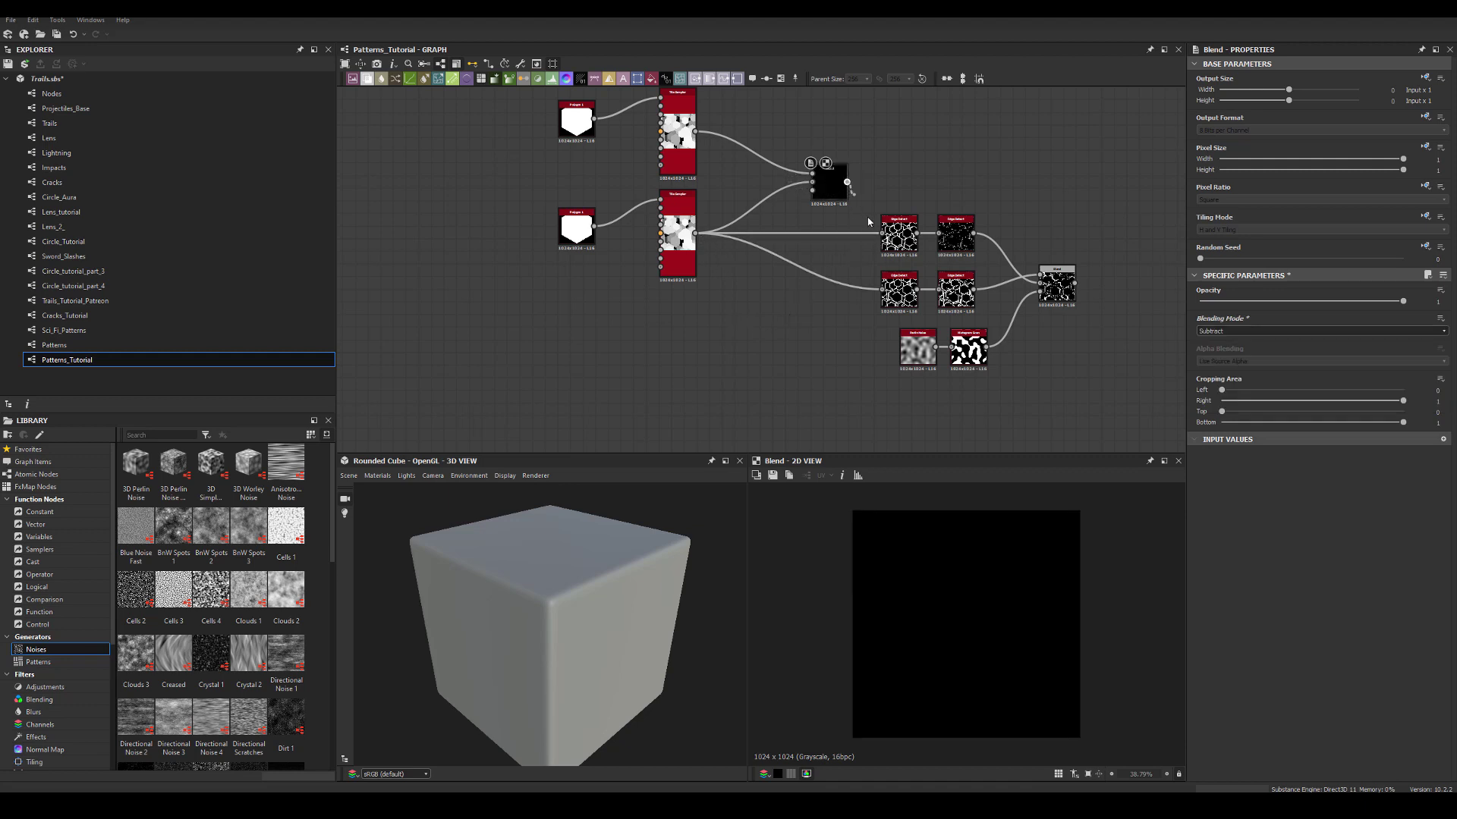
Step: Feed the Subtract Blend into both Edge Detect nodes and check the final Blend
{"action": "left_click_drag", "start_coordinate": [869, 221], "coordinate": [882, 290]}
{"action": "middle_click_drag", "start_coordinate": [783, 264], "coordinate": [782, 318]}
{"action": "left_click_drag", "start_coordinate": [830, 240], "coordinate": [803, 277]}
{"action": "left_click", "coordinate": [680, 181]}
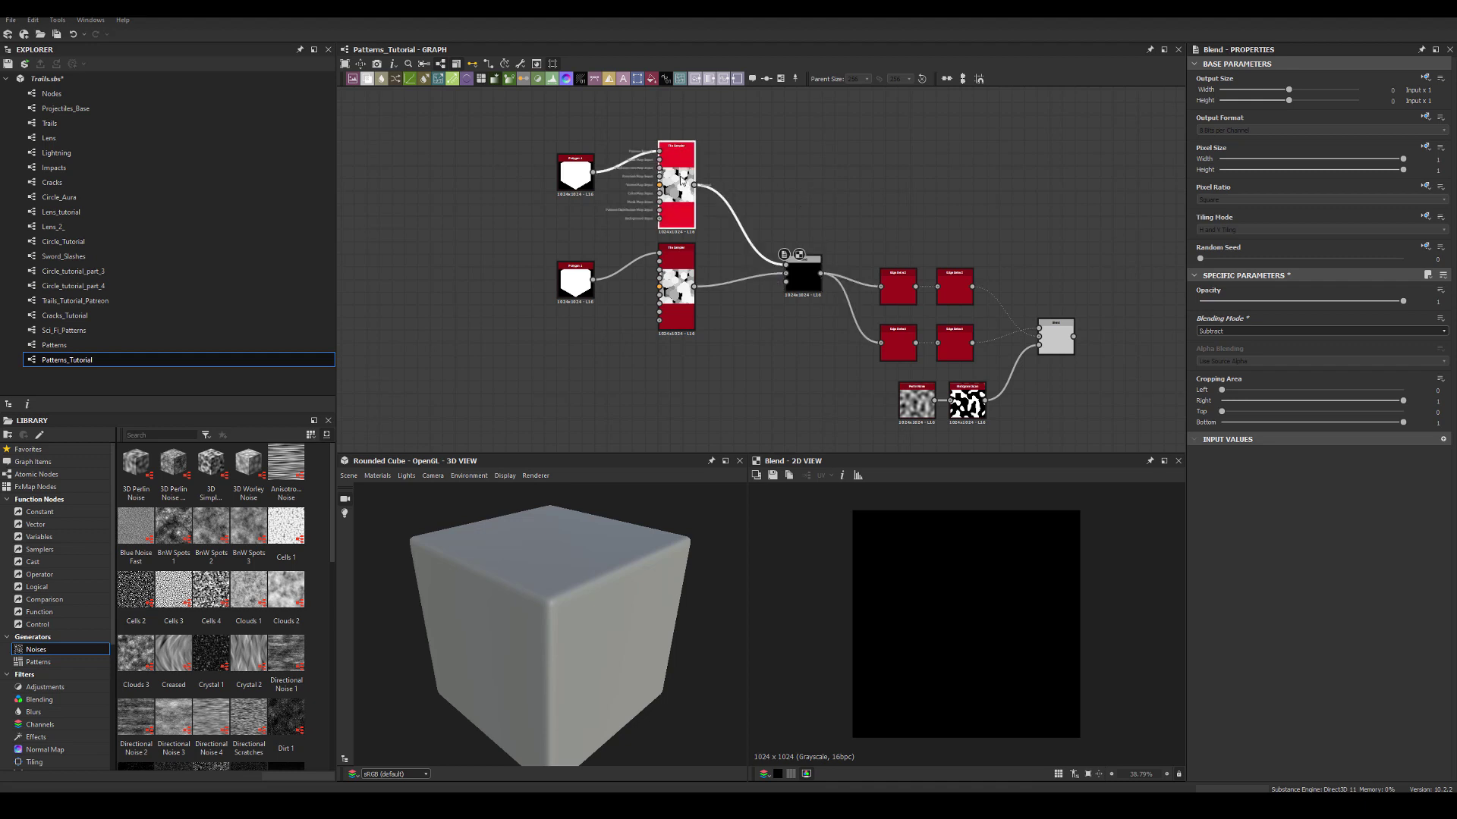
{"action": "left_click", "coordinate": [1053, 337]}
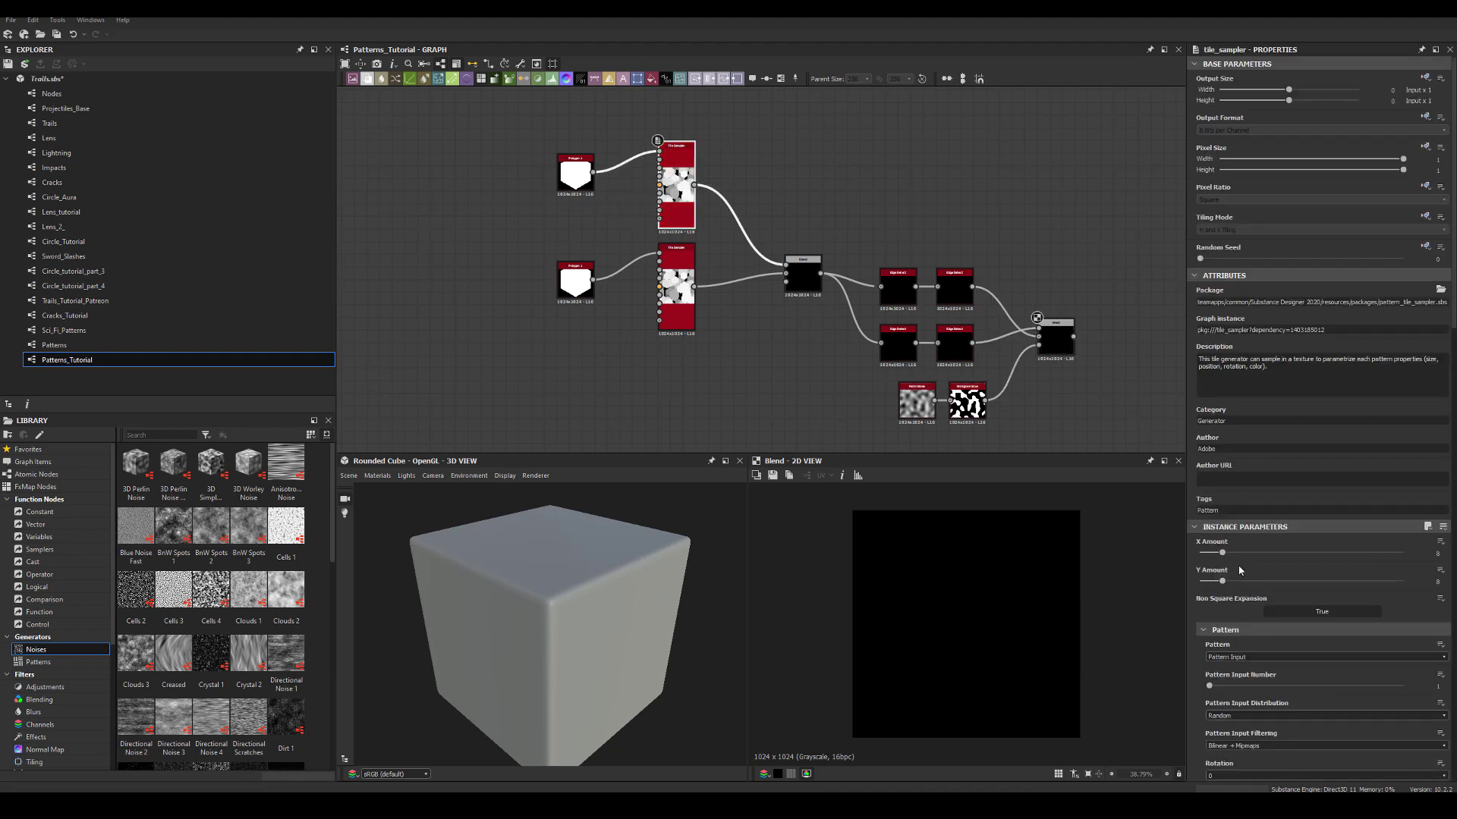
Step: Reduce the Tile Sampler's position randomness and shrink its Scale
{"action": "scroll", "coordinate": [1240, 571], "scroll_direction": "down", "scroll_amount": 15}
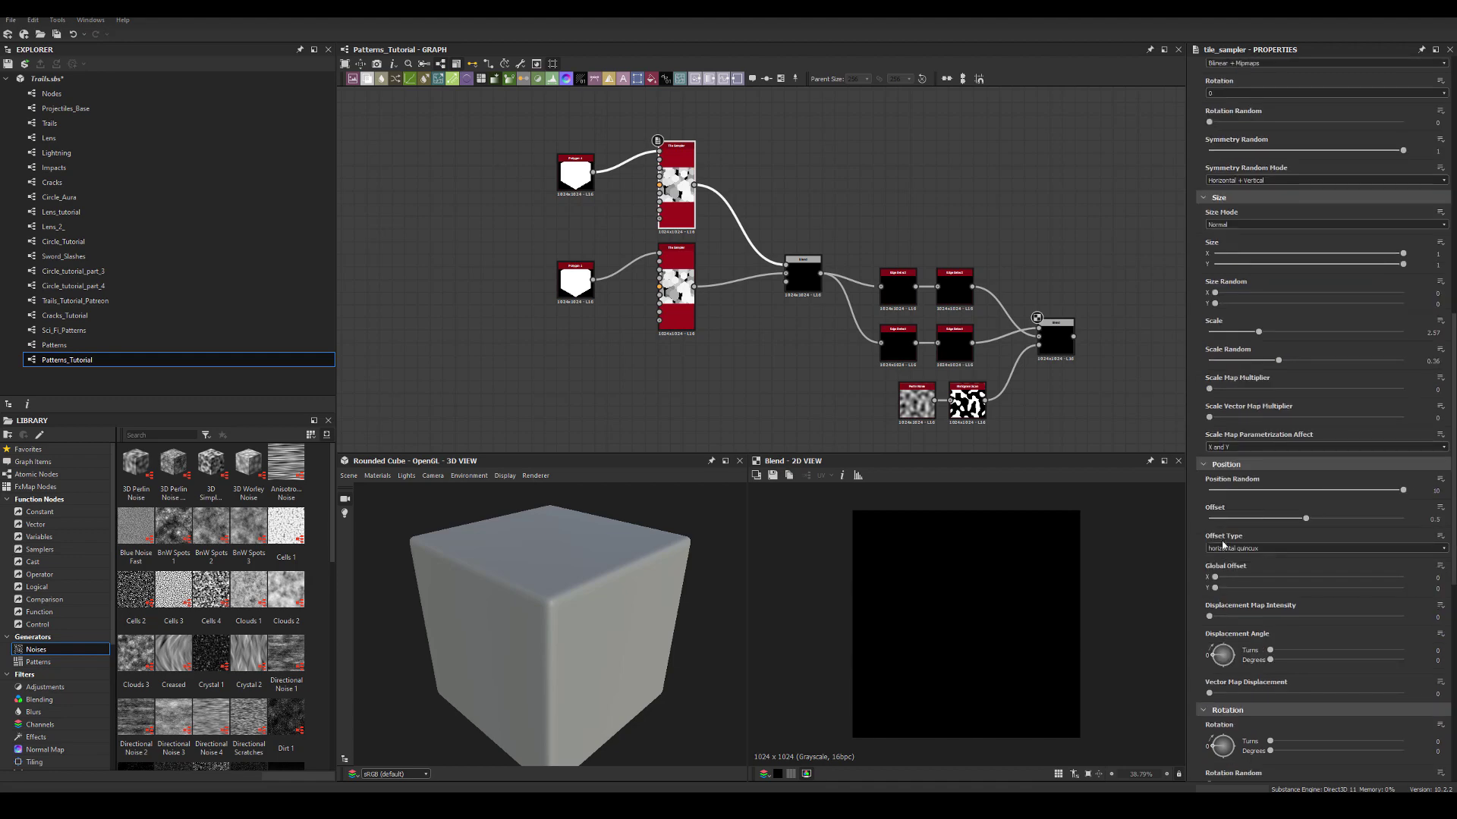
{"action": "left_click_drag", "start_coordinate": [1365, 495], "coordinate": [1289, 496]}
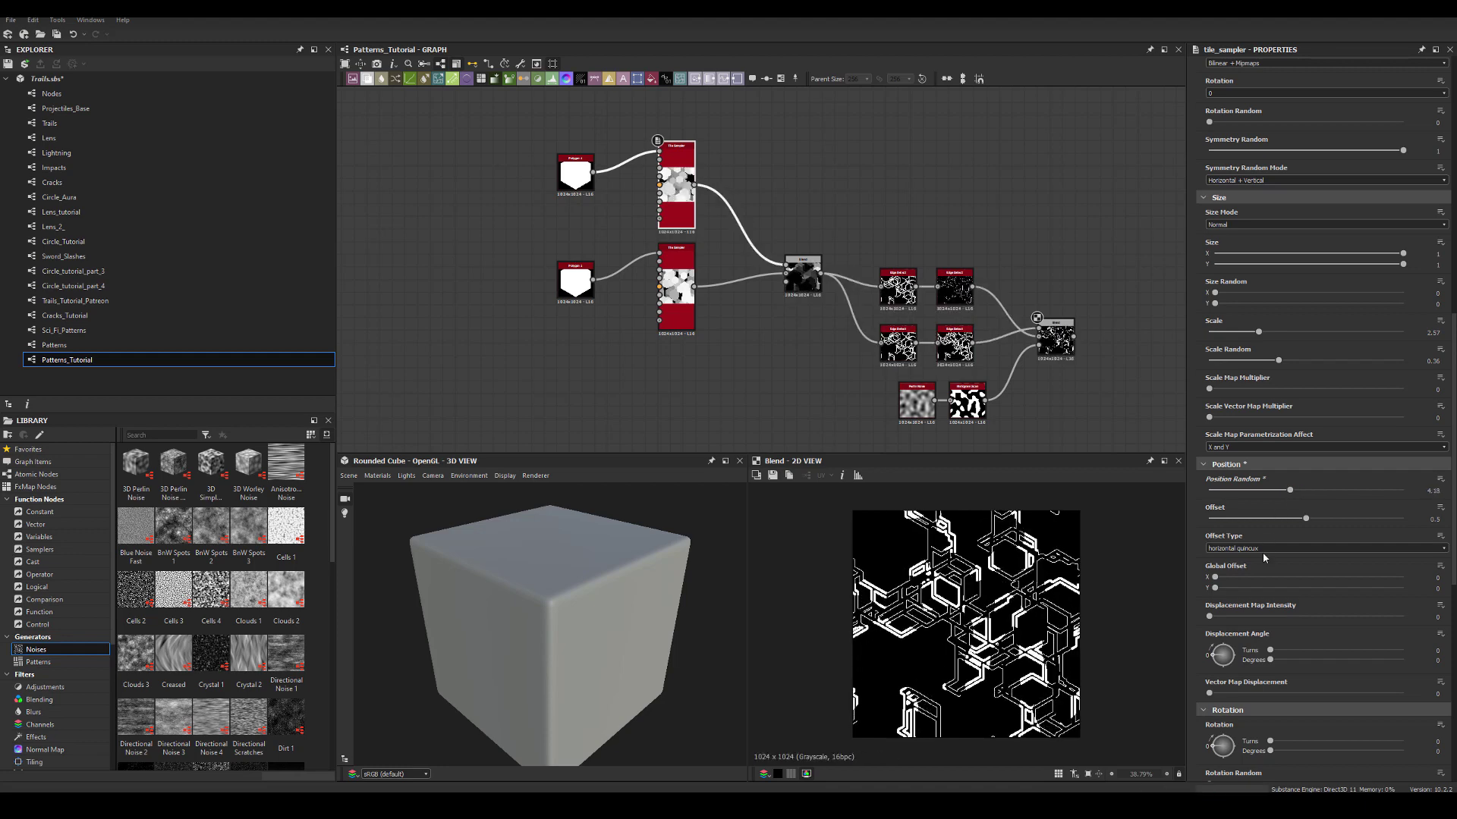
{"action": "scroll", "coordinate": [1255, 572], "scroll_direction": "down", "scroll_amount": 5}
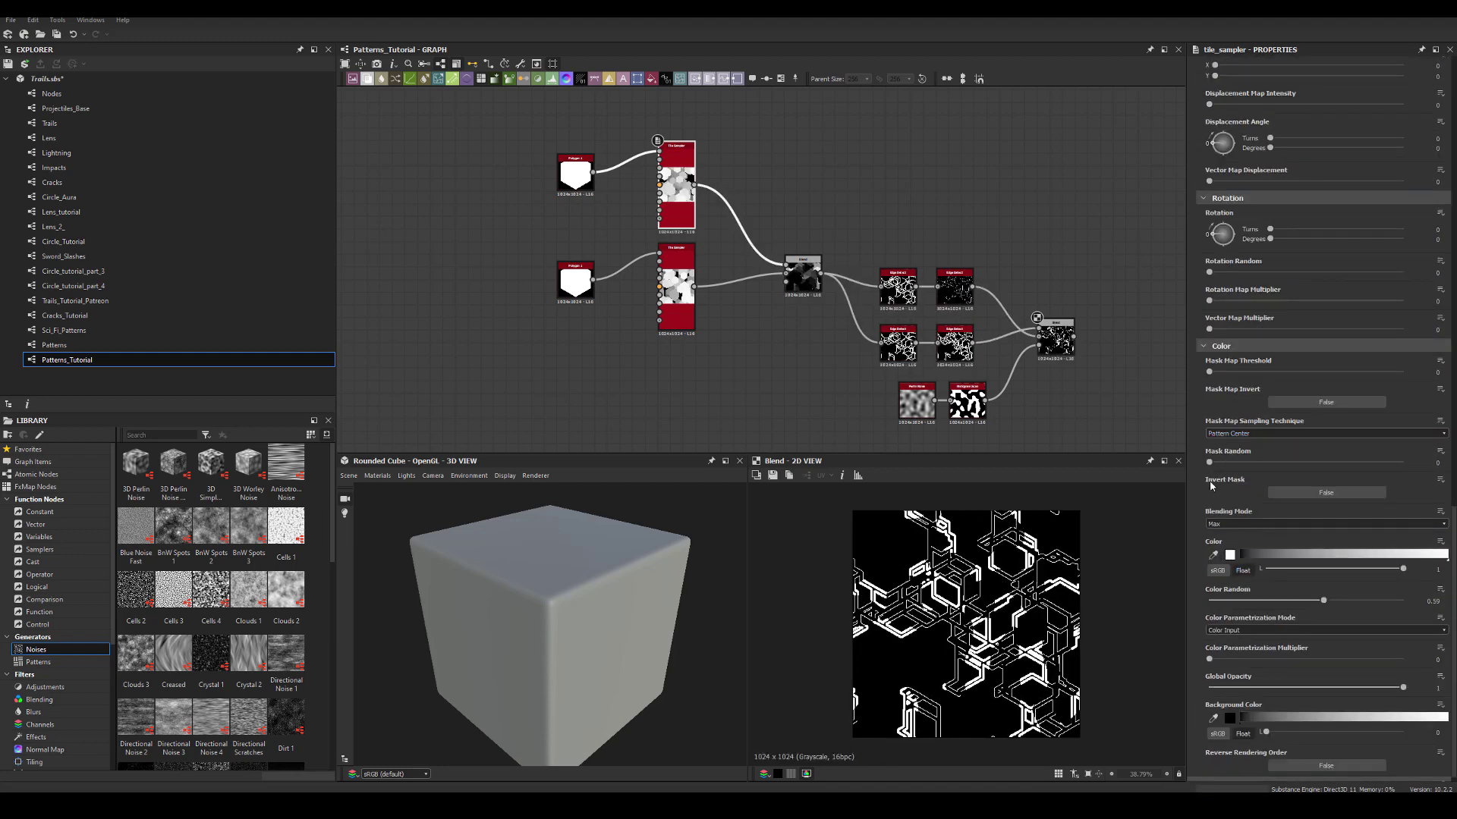
{"action": "scroll", "coordinate": [1233, 394], "scroll_direction": "up", "scroll_amount": 3}
{"action": "scroll", "coordinate": [1229, 371], "scroll_direction": "up", "scroll_amount": 4}
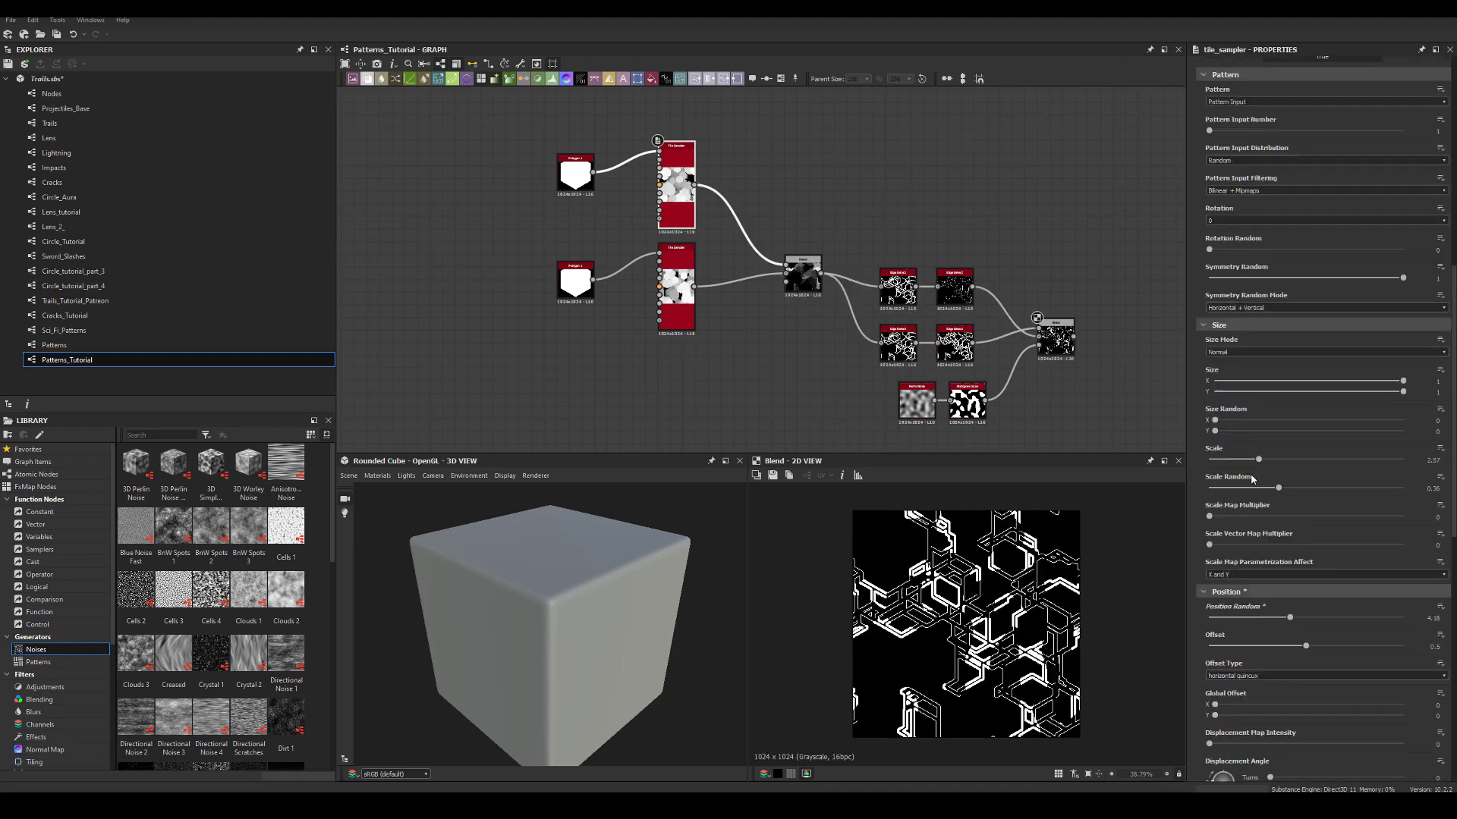
{"action": "left_click_drag", "start_coordinate": [1260, 461], "coordinate": [1278, 496]}
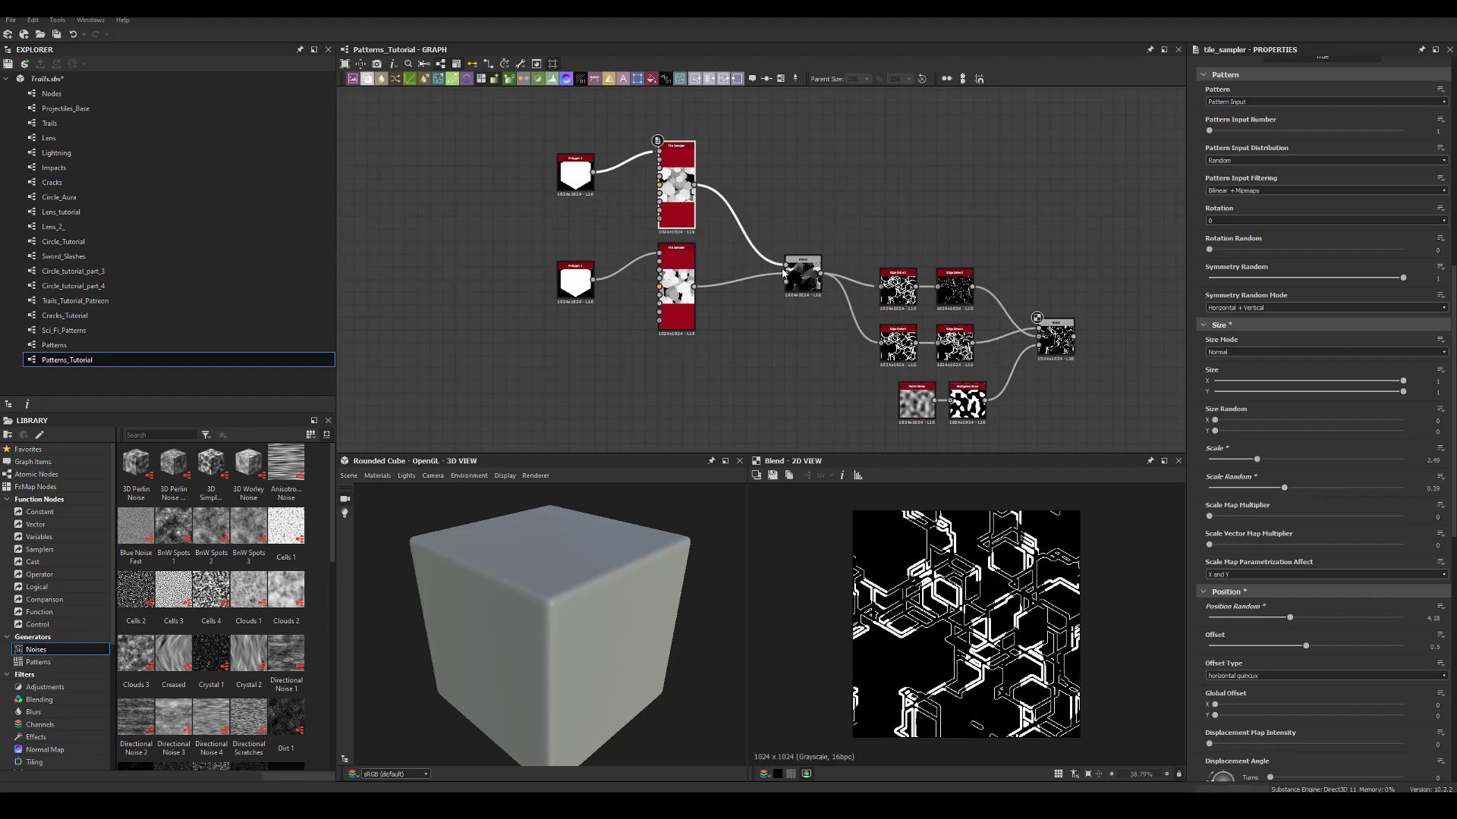
Step: Set Color Random to 0 and lower the Scale further to about 1.7
{"action": "scroll", "coordinate": [1304, 515], "scroll_direction": "down", "scroll_amount": 10}
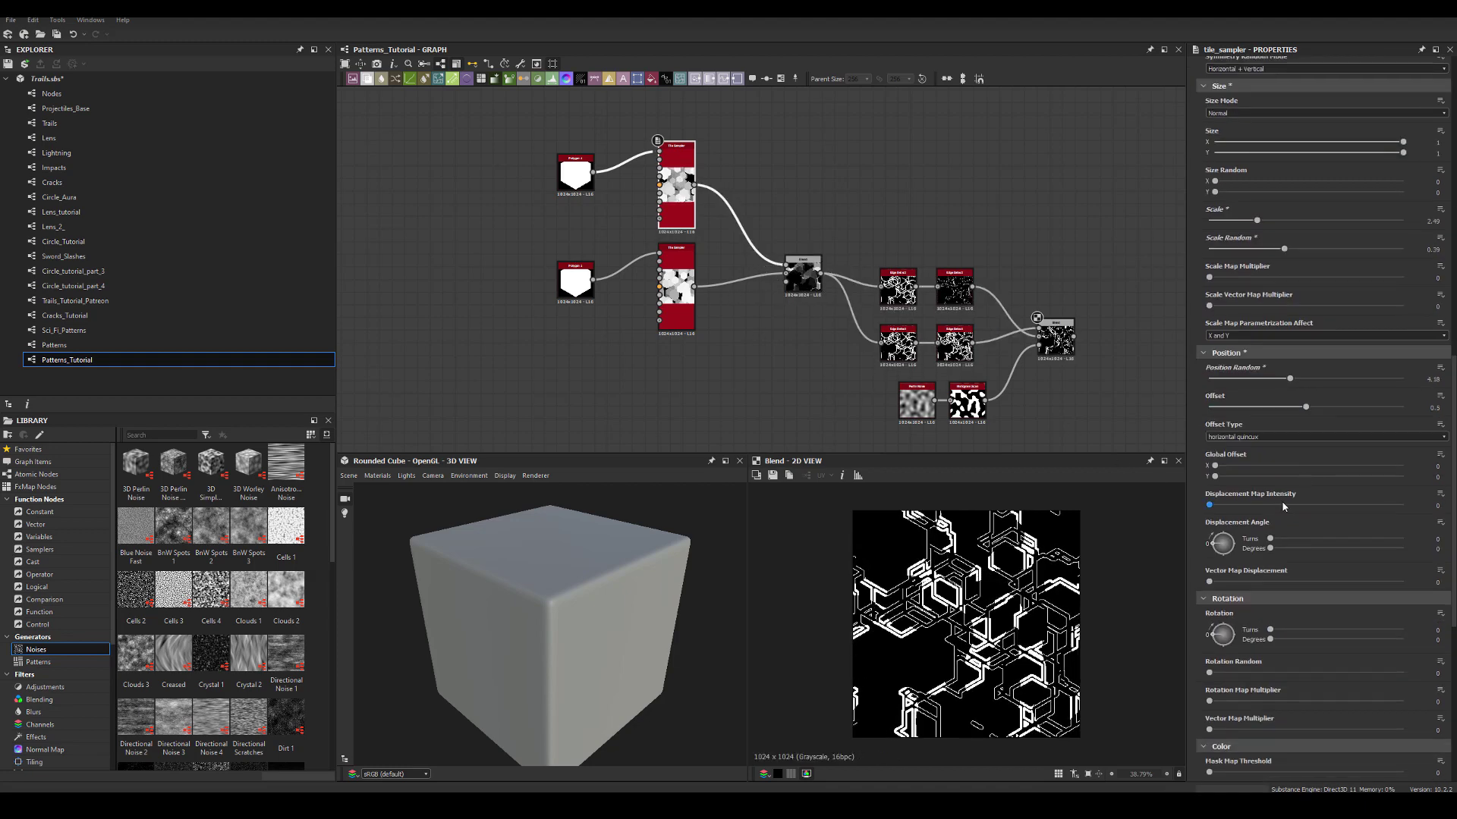
{"action": "left_click_drag", "start_coordinate": [1320, 593], "coordinate": [1206, 596]}
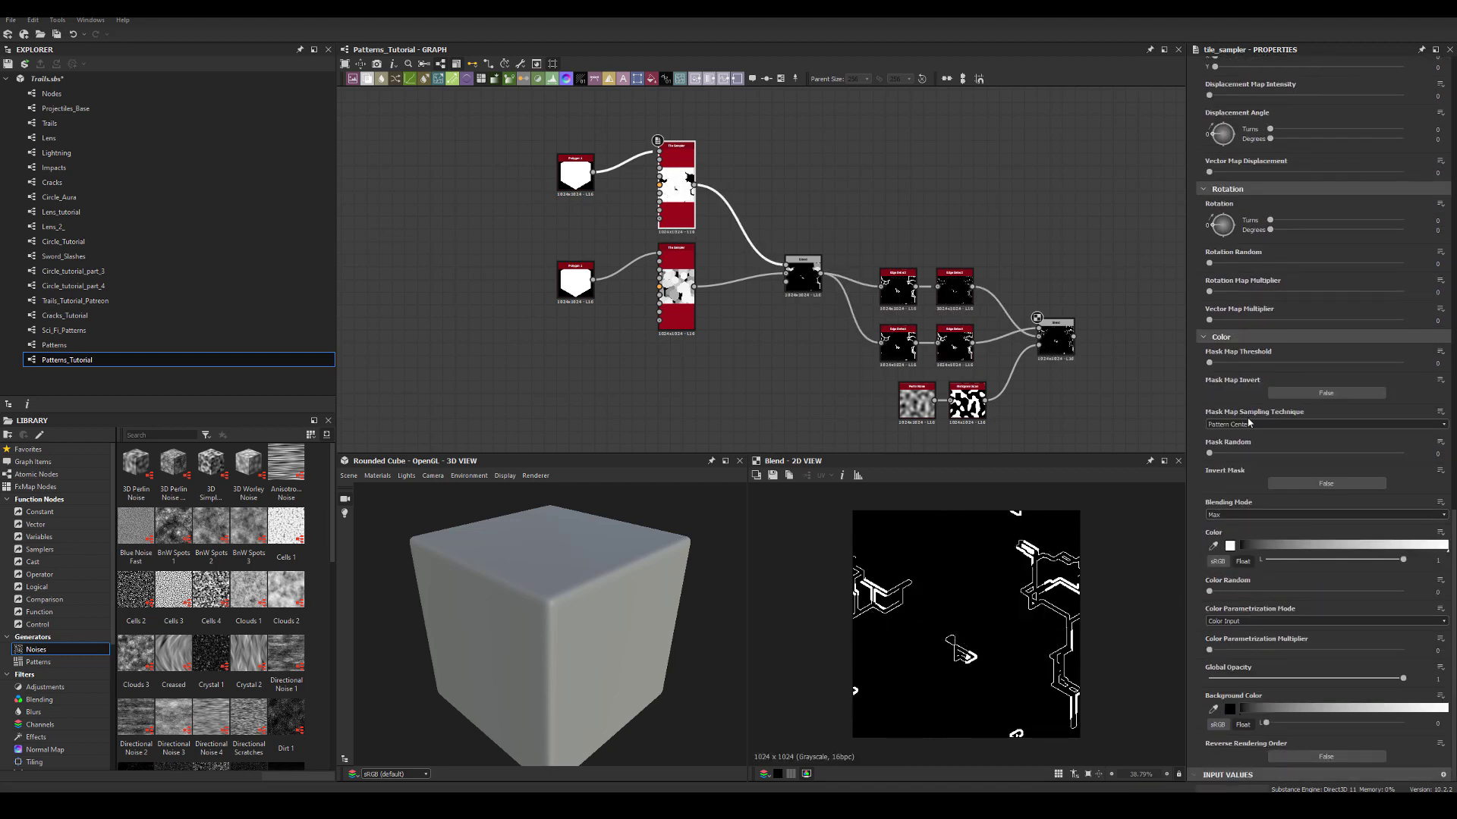
{"action": "scroll", "coordinate": [1276, 421], "scroll_direction": "up", "scroll_amount": 5}
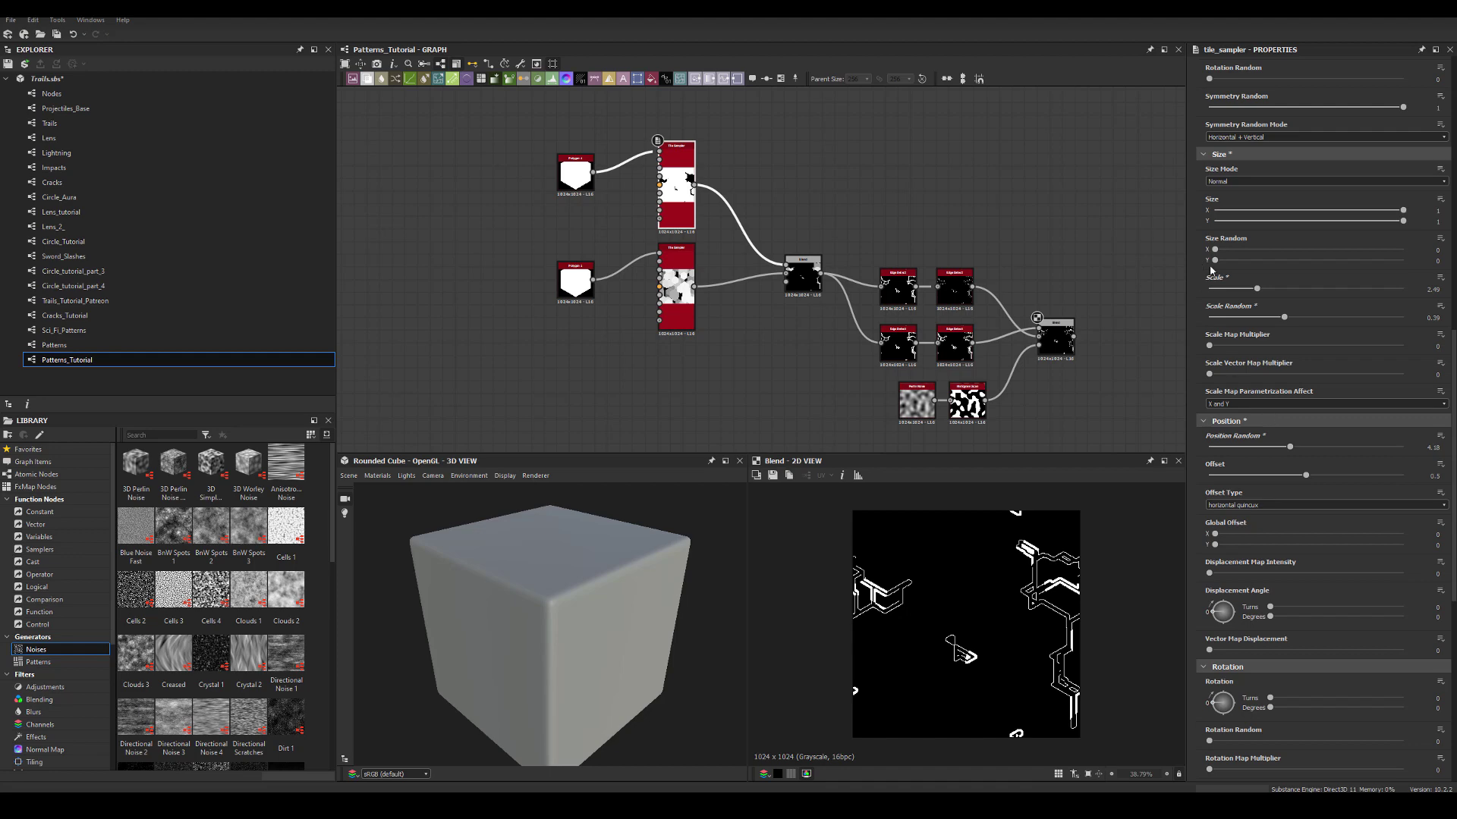
{"action": "left_click_drag", "start_coordinate": [1258, 291], "coordinate": [1163, 247]}
Step: Raise Rotation Random to 0.36 so the outline pieces rotate randomly
{"action": "scroll", "coordinate": [1290, 454], "scroll_direction": "down", "scroll_amount": 3}
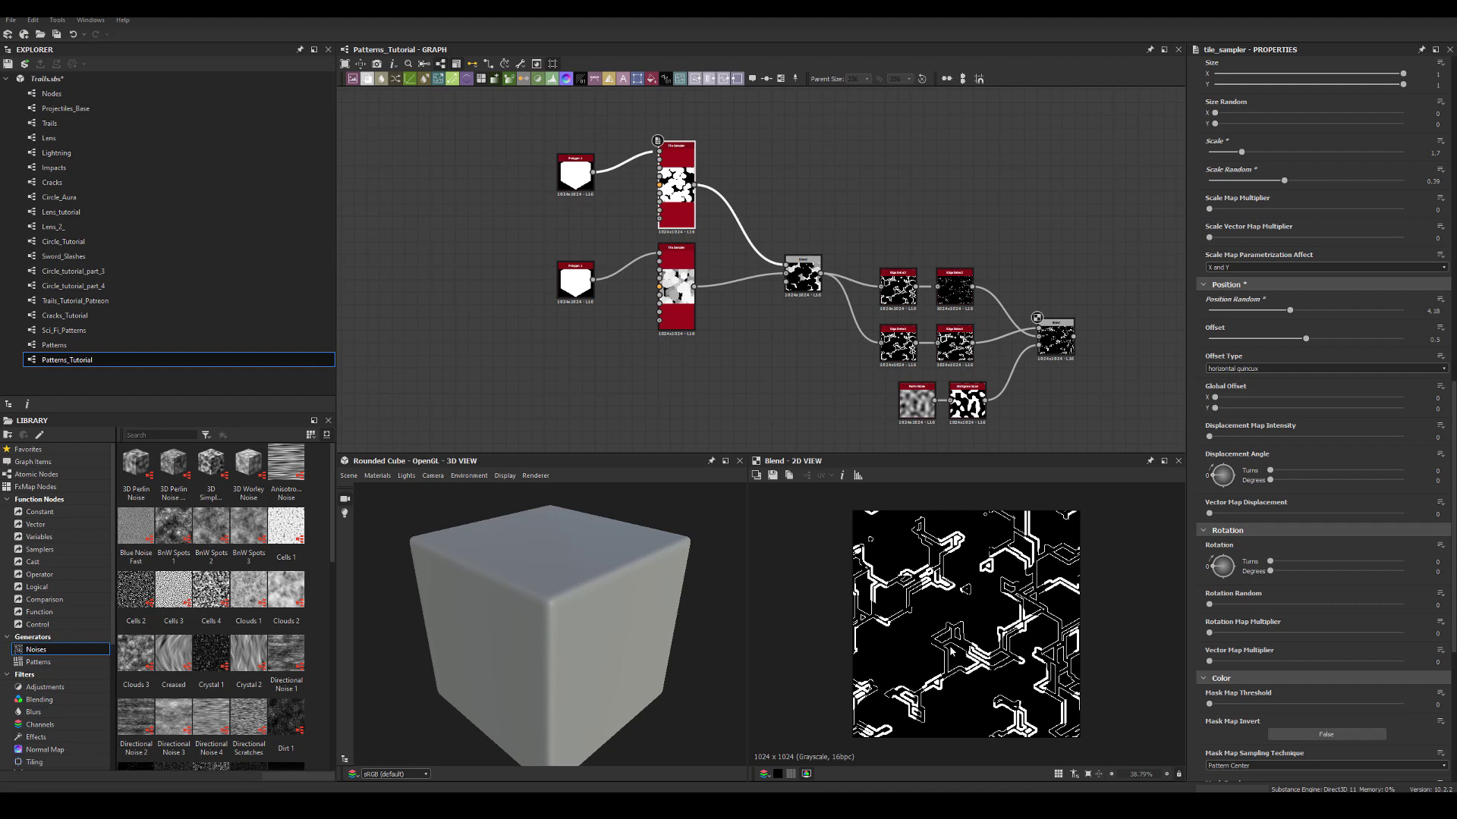
{"action": "left_click_drag", "start_coordinate": [1210, 604], "coordinate": [1425, 607]}
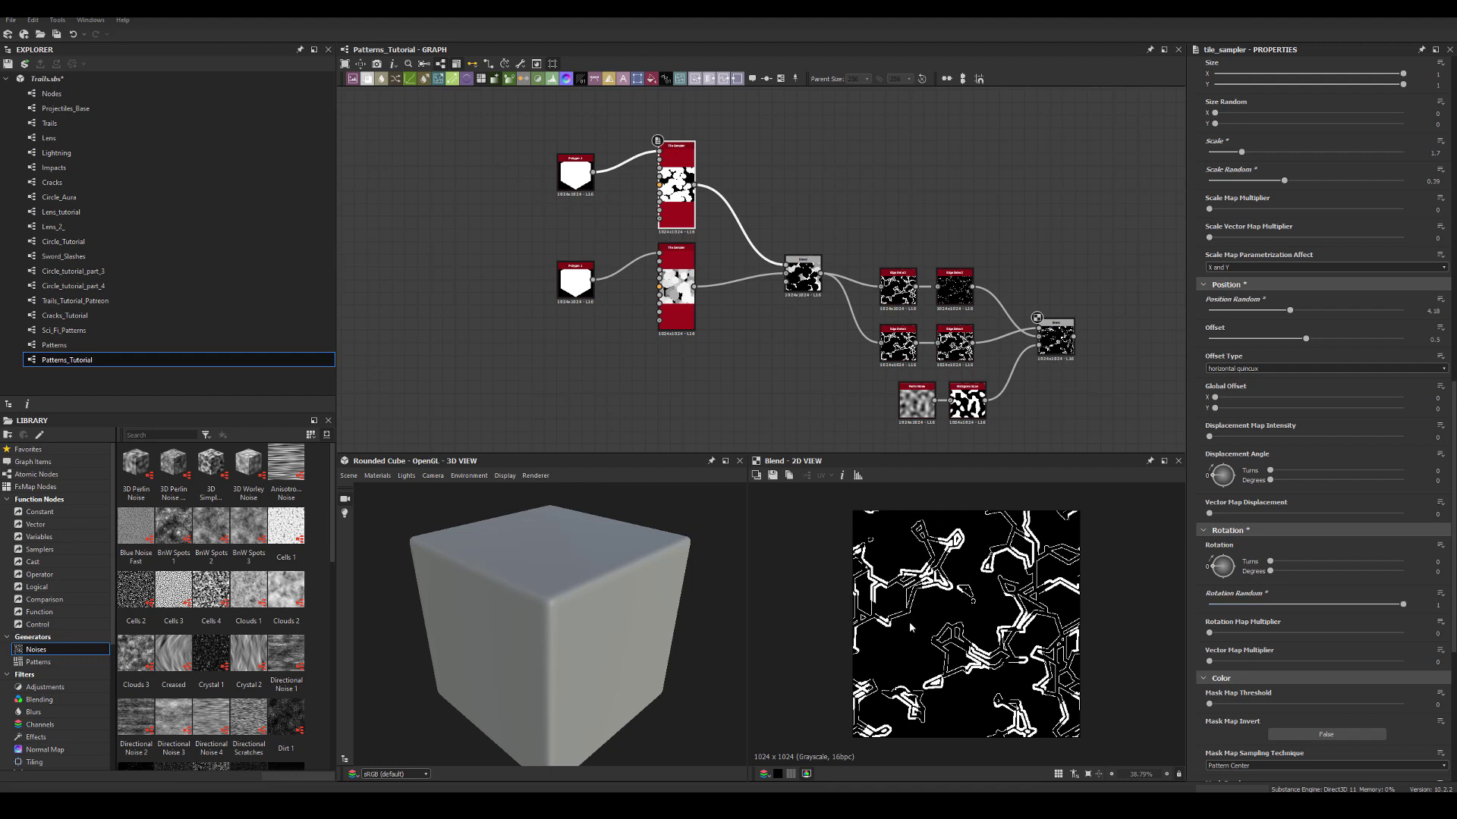
{"action": "scroll", "coordinate": [1017, 679], "scroll_direction": "down", "scroll_amount": 3}
{"action": "scroll", "coordinate": [1020, 672], "scroll_direction": "up", "scroll_amount": 3}
{"action": "middle_click_drag", "start_coordinate": [1062, 435], "coordinate": [1038, 388]}
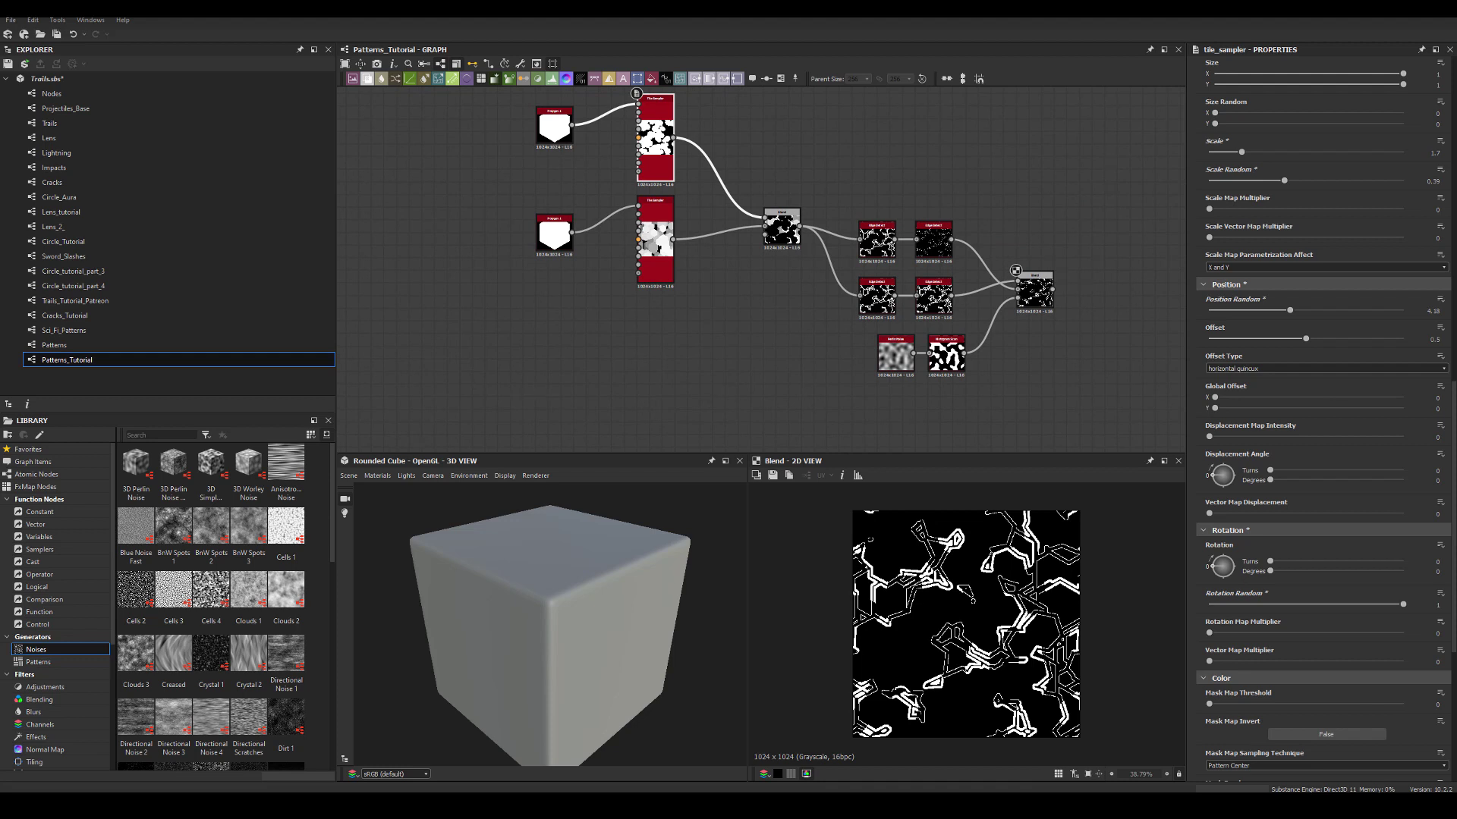
{"action": "middle_click_drag", "start_coordinate": [1044, 148], "coordinate": [1037, 93]}
Step: Thin the Edge Detect outlines to an Edge Width of 1.75
{"action": "scroll", "coordinate": [1044, 171], "scroll_direction": "up", "scroll_amount": 3}
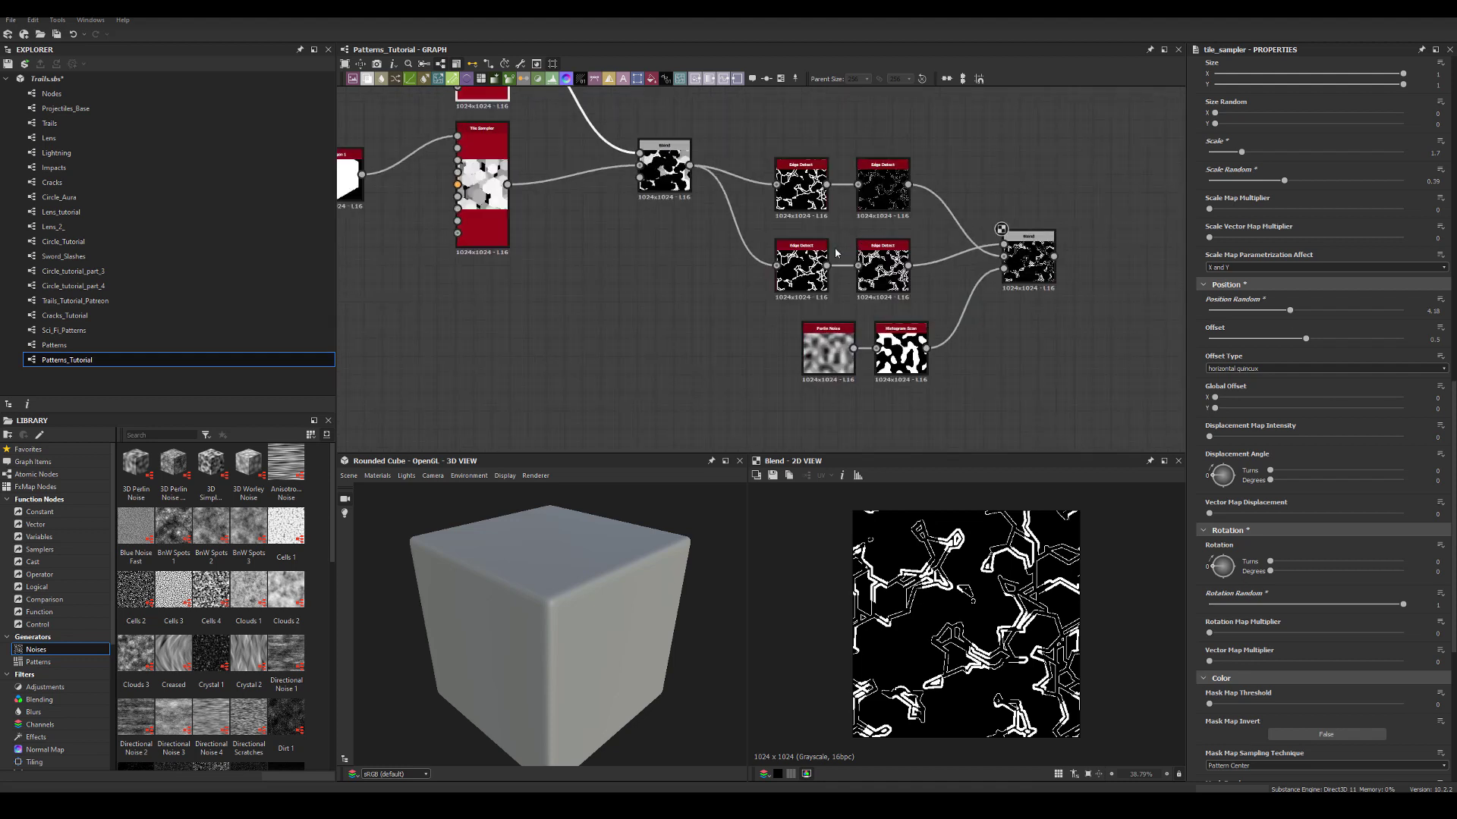
{"action": "left_click", "coordinate": [795, 289]}
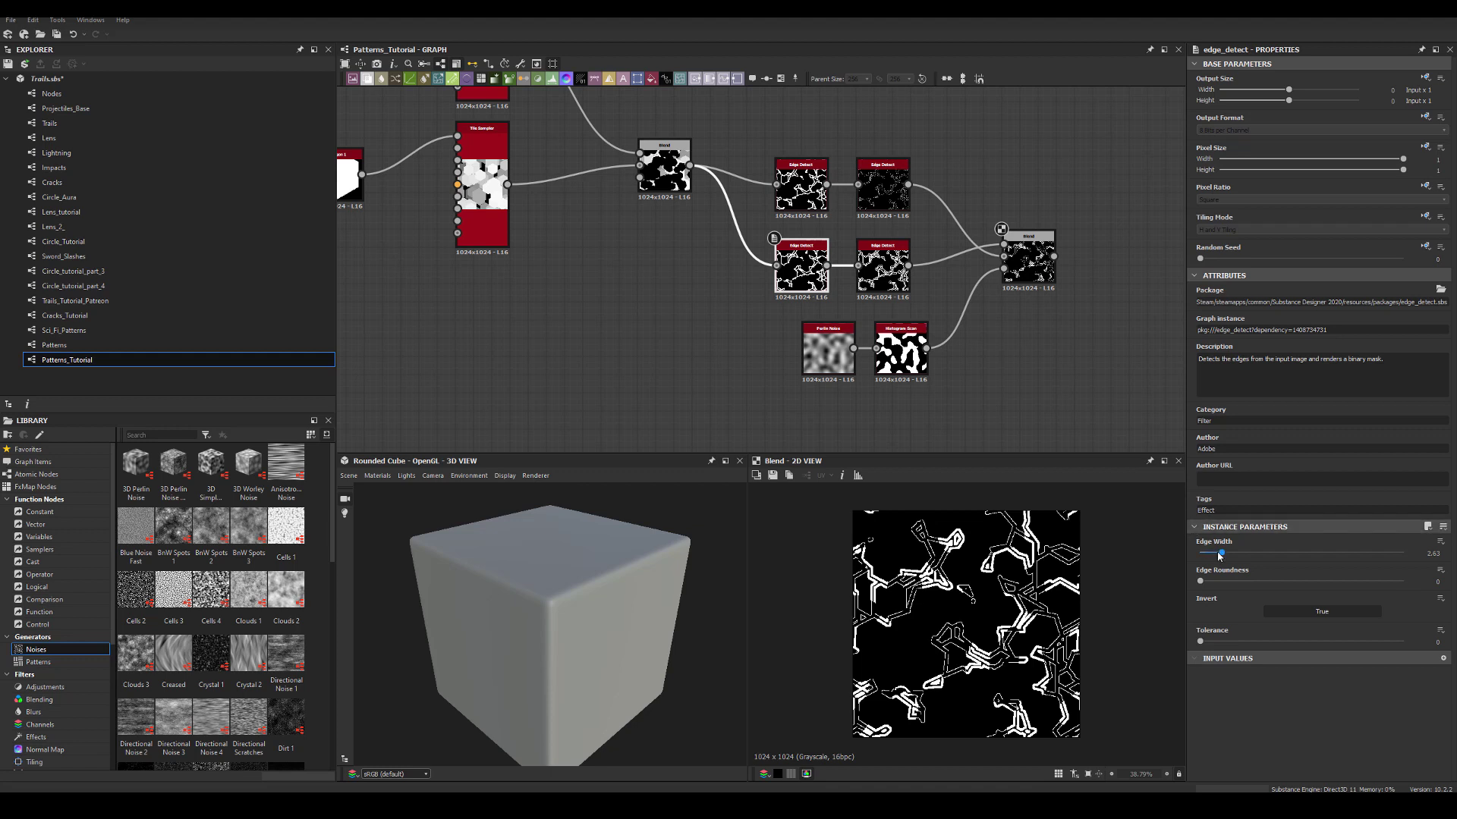
{"action": "mouse_move", "coordinate": [1221, 553]}
{"action": "left_mouse_down"}
{"action": "mouse_move", "coordinate": [1189, 557]}
{"action": "mouse_move", "coordinate": [1294, 559]}
{"action": "mouse_move", "coordinate": [1190, 557]}
{"action": "mouse_move", "coordinate": [1215, 569]}
{"action": "mouse_move", "coordinate": [1196, 568]}
{"action": "left_mouse_up"}
{"action": "left_click", "coordinate": [883, 269]}
{"action": "scroll", "coordinate": [1027, 602], "scroll_direction": "down", "scroll_amount": 3}
{"action": "scroll", "coordinate": [1027, 602], "scroll_direction": "up", "scroll_amount": 2}
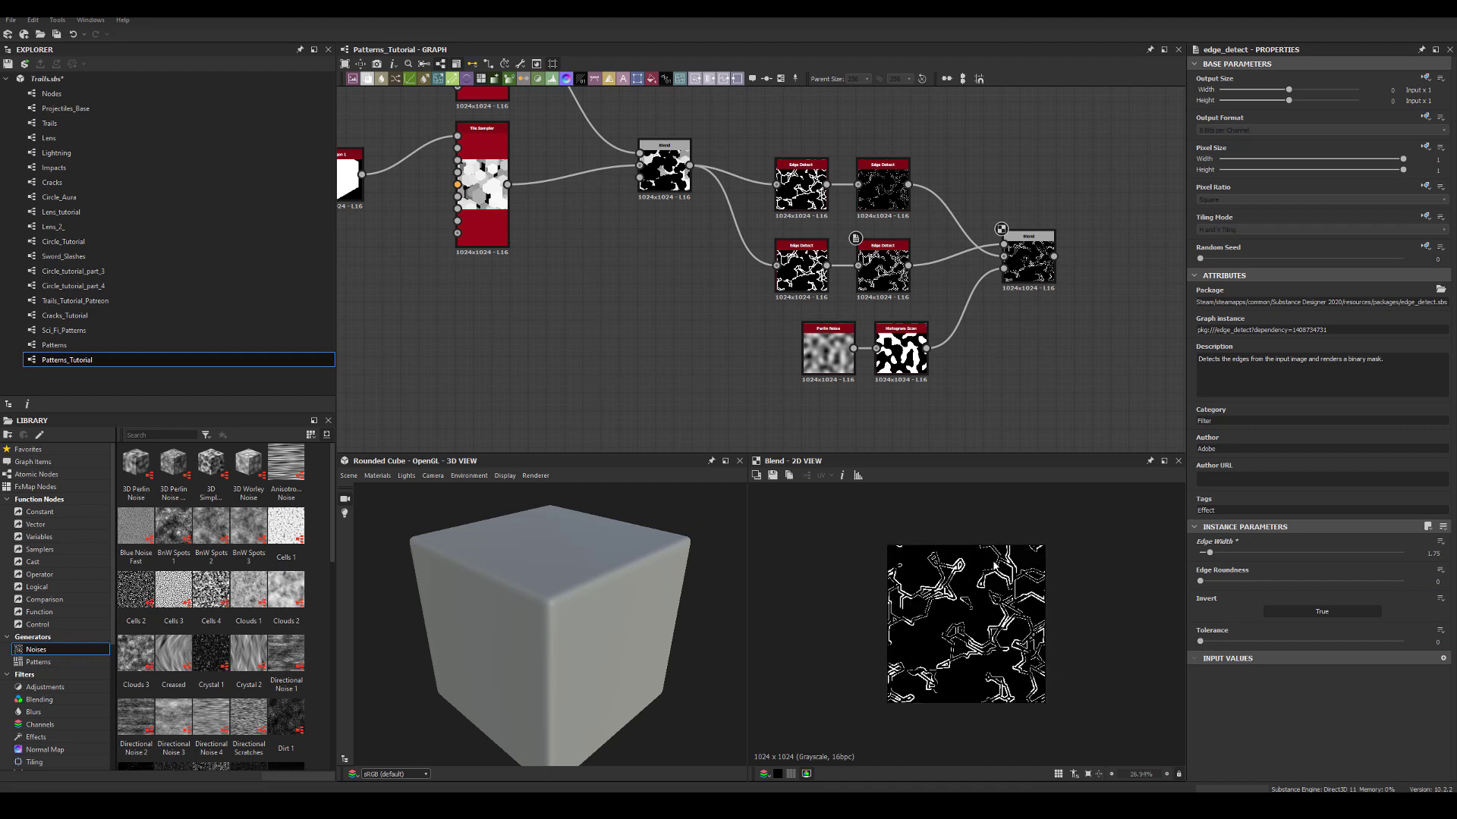
Step: Move the eight right-hand nodes up-left together and pan to empty graph space
{"action": "middle_click_drag", "start_coordinate": [994, 423], "coordinate": [978, 512]}
{"action": "scroll", "coordinate": [999, 234], "scroll_direction": "down", "scroll_amount": 4}
{"action": "middle_click_drag", "start_coordinate": [1003, 207], "coordinate": [969, 217]}
{"action": "left_click_drag", "start_coordinate": [970, 314], "coordinate": [961, 314]}
{"action": "left_click_drag", "start_coordinate": [1053, 449], "coordinate": [768, 201]}
{"action": "left_click", "coordinate": [827, 375]}
{"action": "middle_click_drag", "start_coordinate": [781, 378], "coordinate": [871, 299]}
{"action": "scroll", "coordinate": [839, 263], "scroll_direction": "up", "scroll_amount": 2}
{"action": "middle_click_drag", "start_coordinate": [813, 243], "coordinate": [829, 282]}
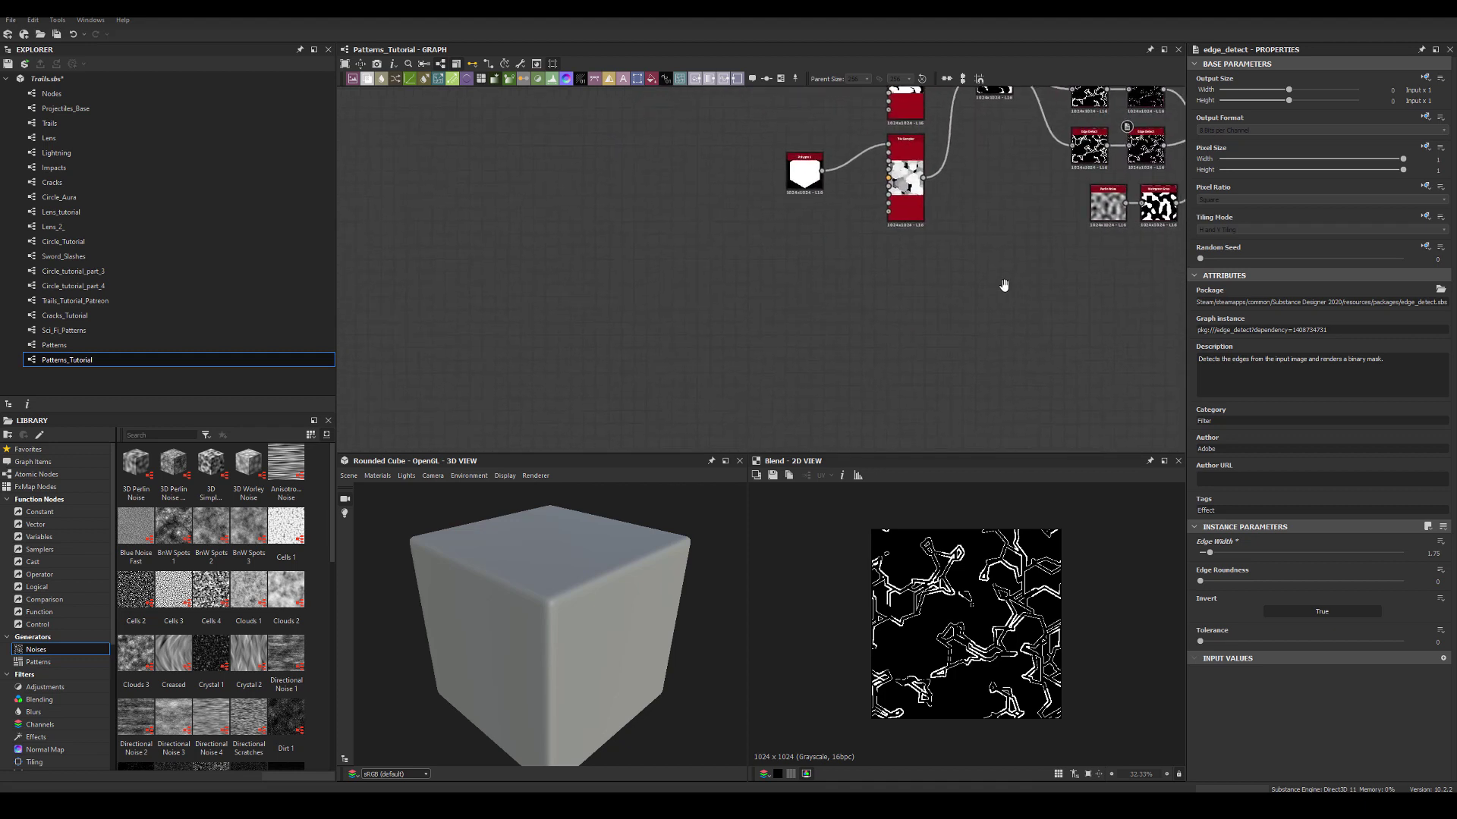
{"action": "middle_click_drag", "start_coordinate": [996, 303], "coordinate": [946, 284]}
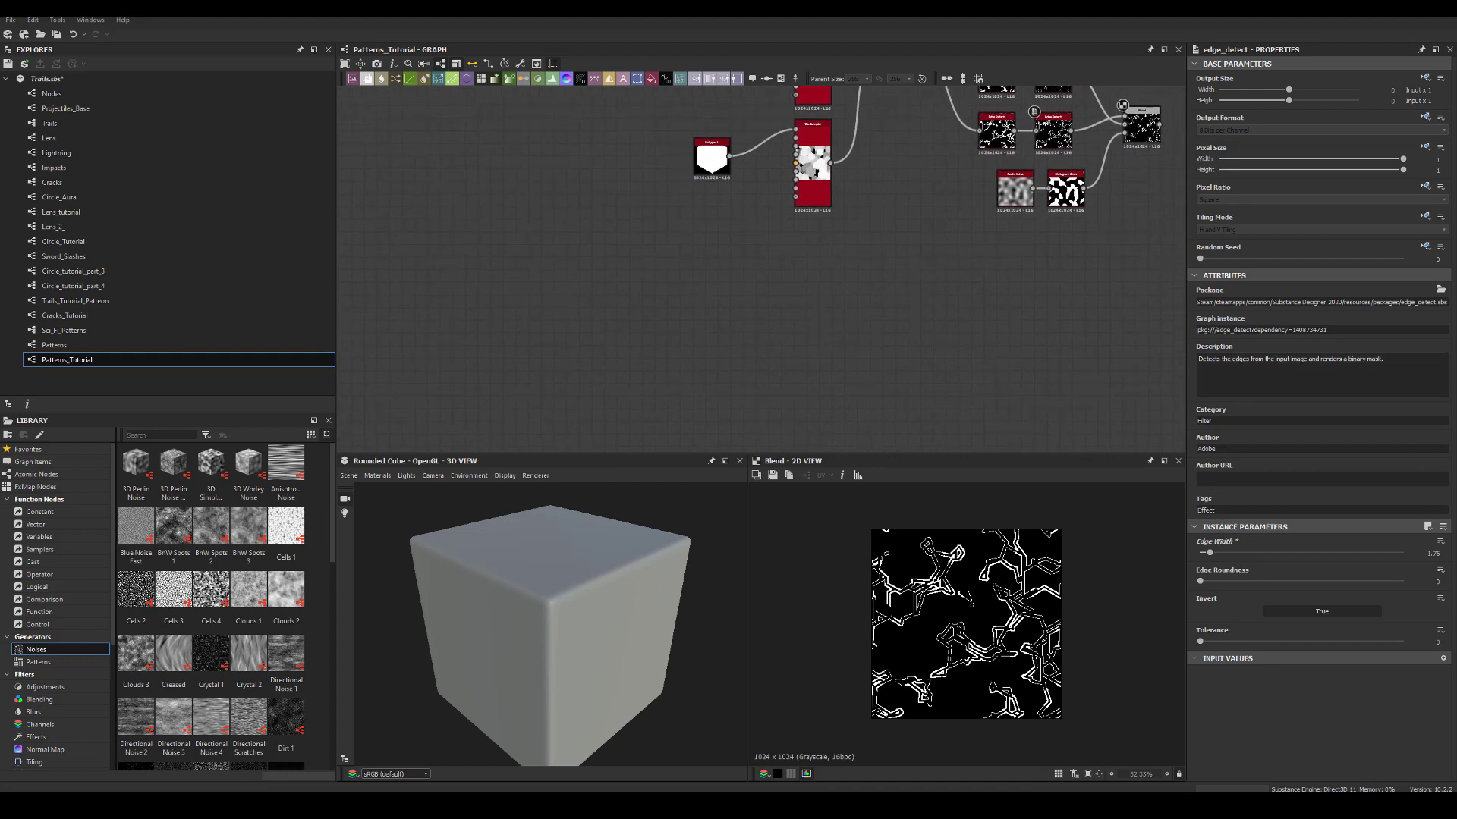
Step: Add a Shape node via node search and place it lower in the graph
{"action": "key", "text": "space"}
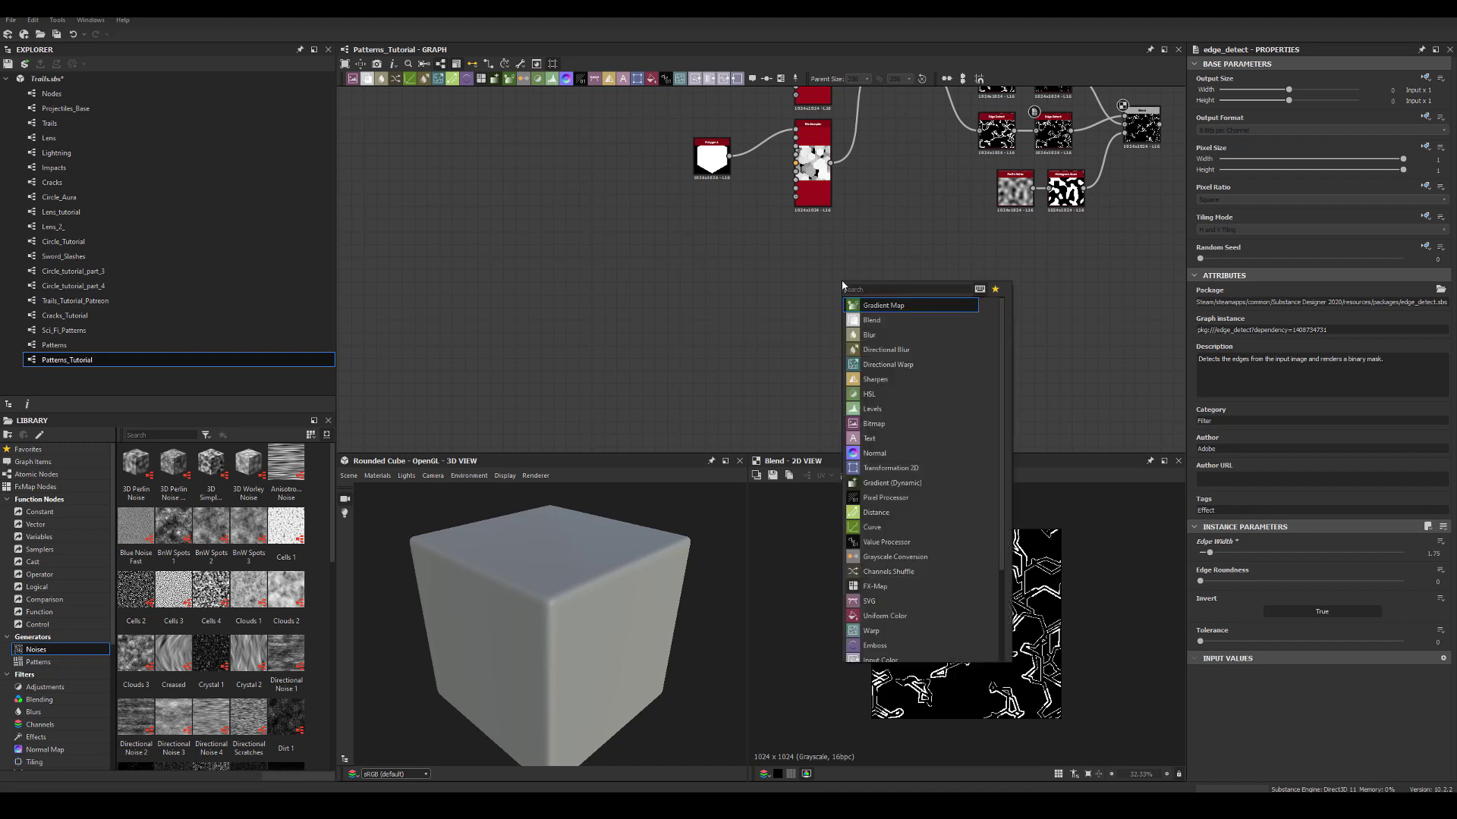
{"action": "type", "text": "sha"}
{"action": "left_click", "coordinate": [870, 316]}
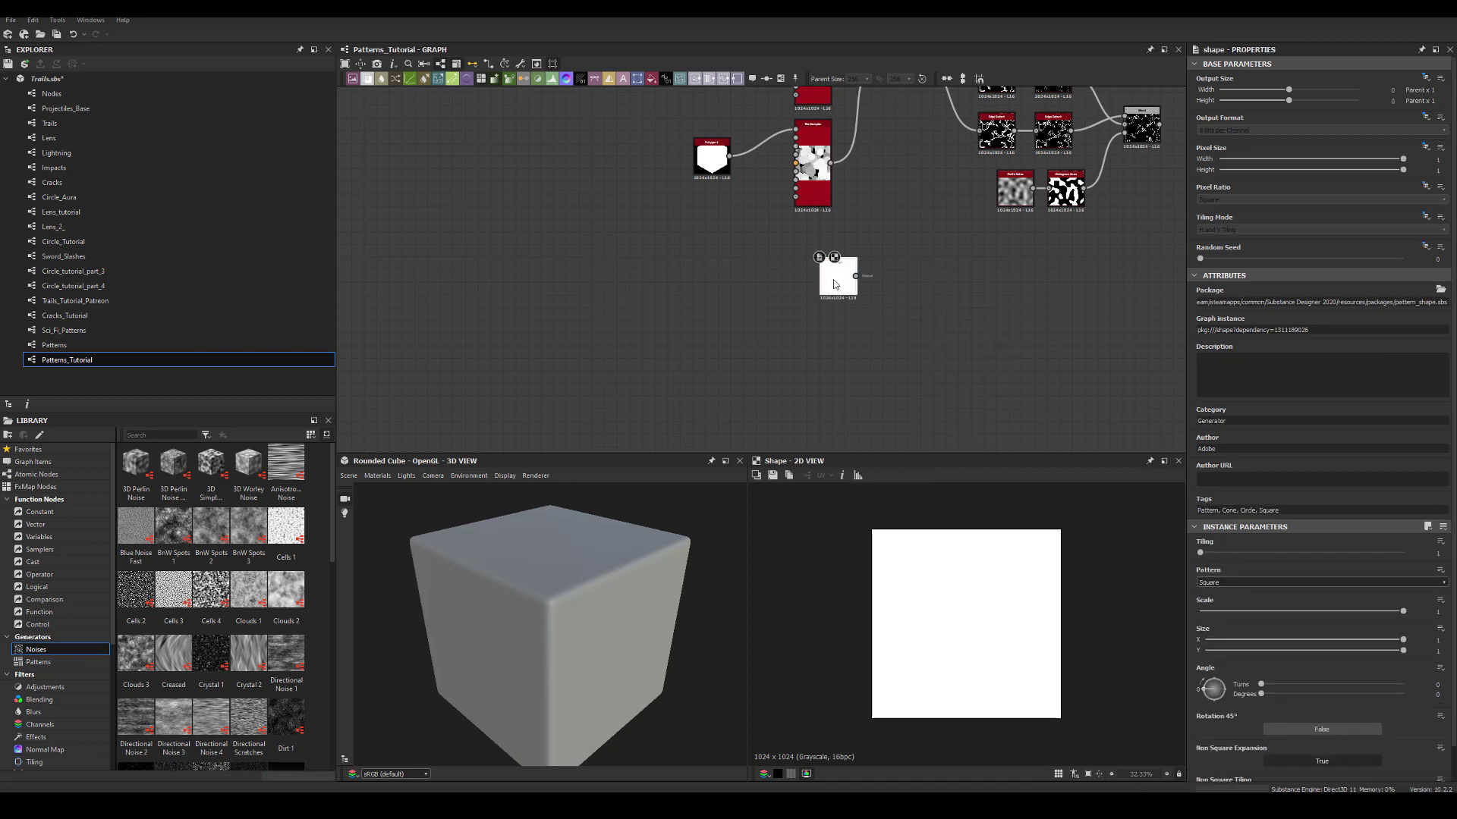
{"action": "left_click_drag", "start_coordinate": [843, 286], "coordinate": [786, 342]}
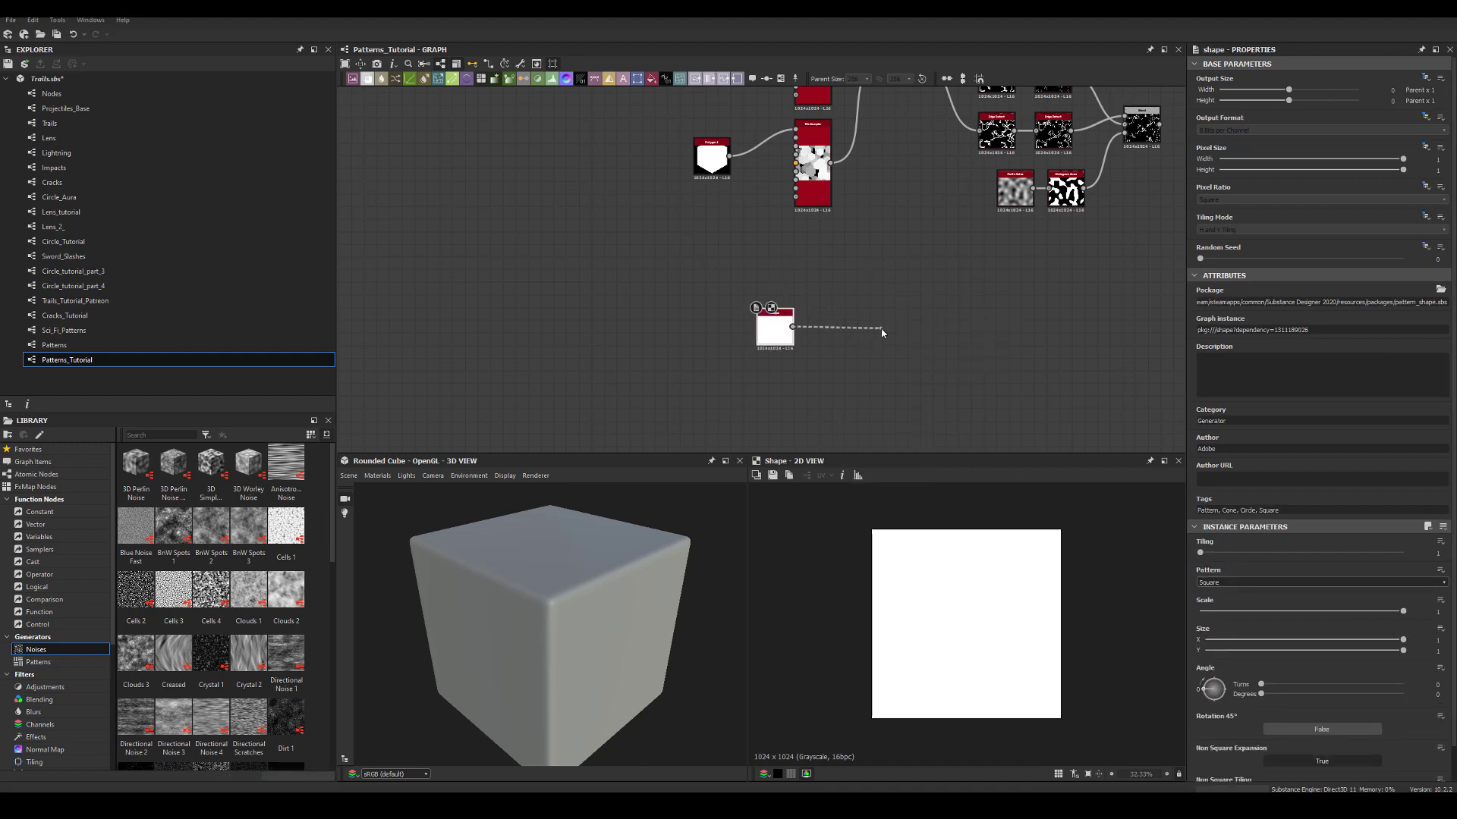
Step: Add a Tile Sampler fed by the Shape node's output
{"action": "left_click_drag", "start_coordinate": [793, 328], "coordinate": [894, 330]}
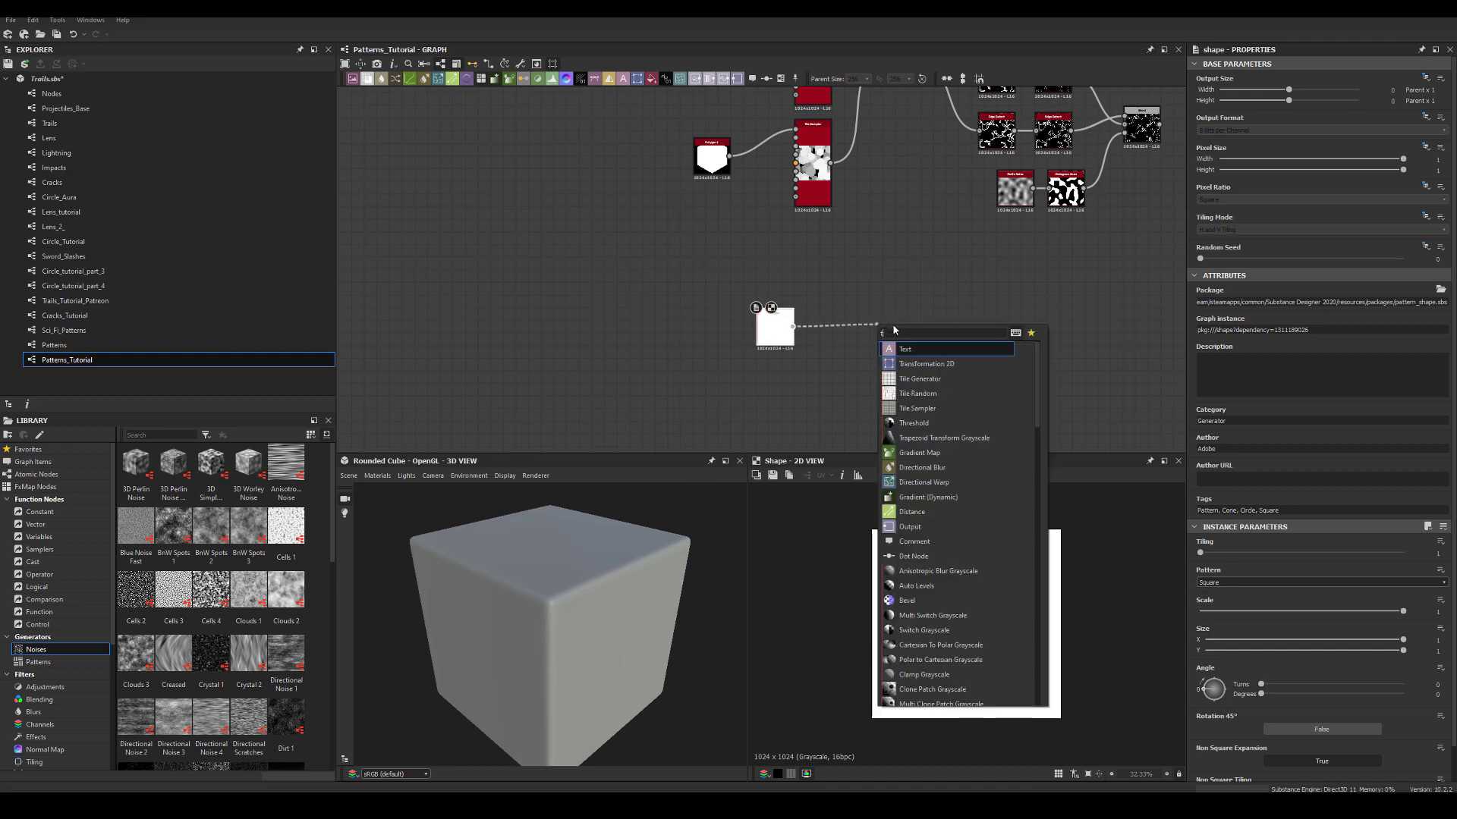
{"action": "type", "text": "tile"}
{"action": "left_click", "coordinate": [904, 382]}
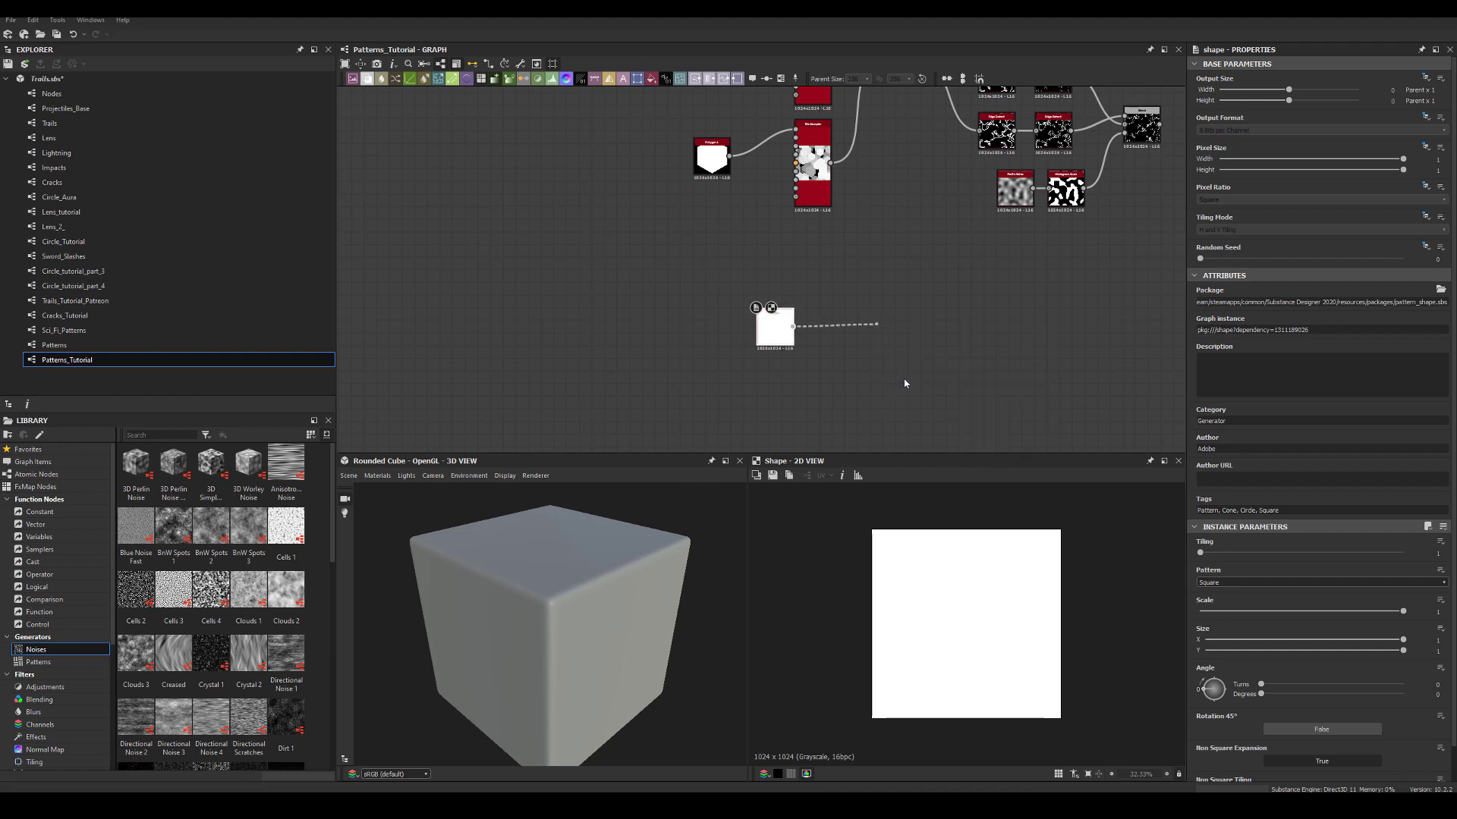
{"action": "left_click_drag", "start_coordinate": [903, 338], "coordinate": [865, 352]}
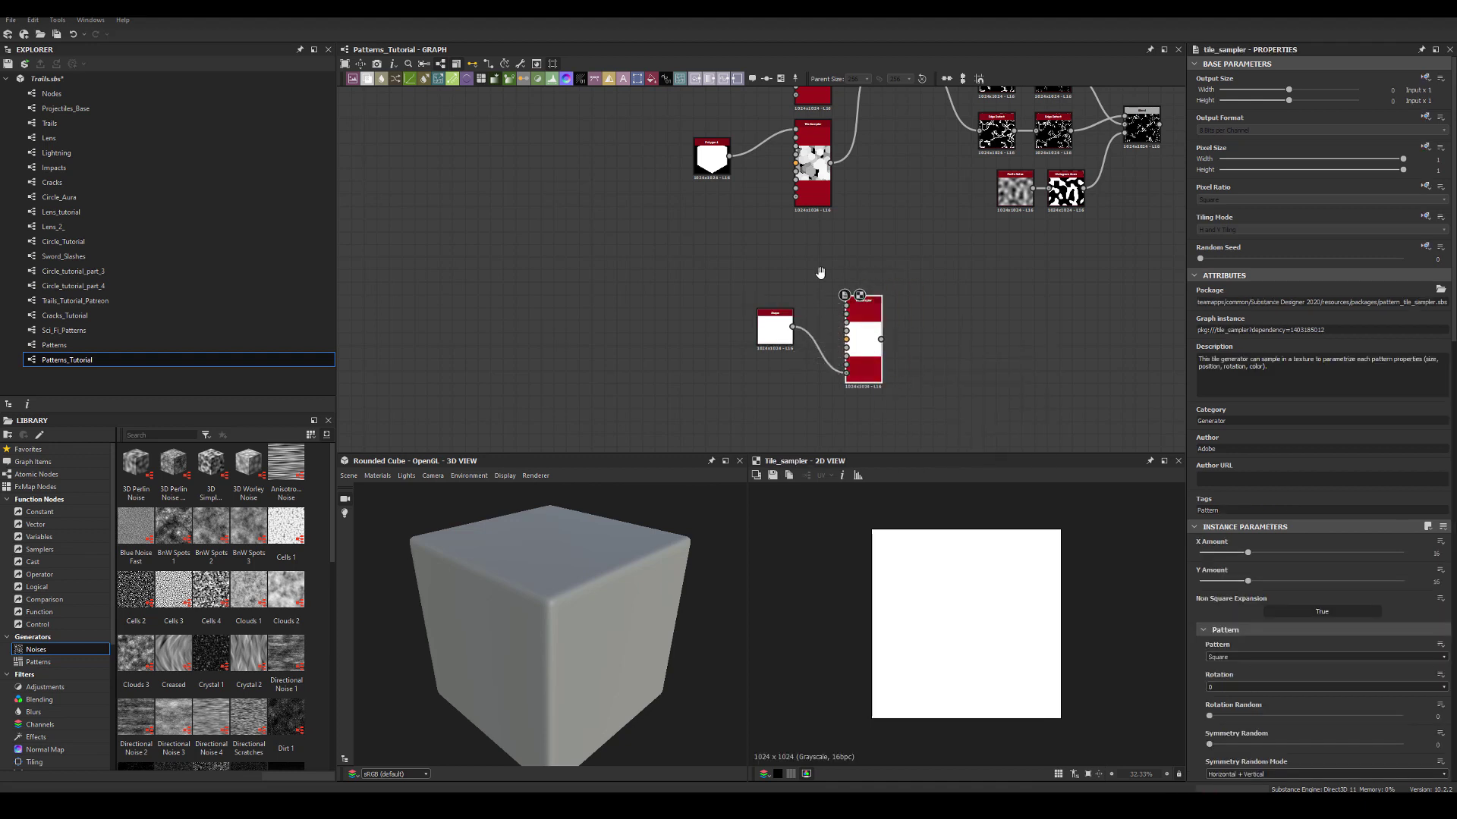
Step: Link the Shape to the Tile Sampler's pattern input and set Pattern to Pattern Input
{"action": "middle_click_drag", "start_coordinate": [819, 273], "coordinate": [829, 190]}
{"action": "scroll", "coordinate": [831, 194], "scroll_direction": "up", "scroll_amount": 3}
{"action": "double_click", "coordinate": [876, 357]}
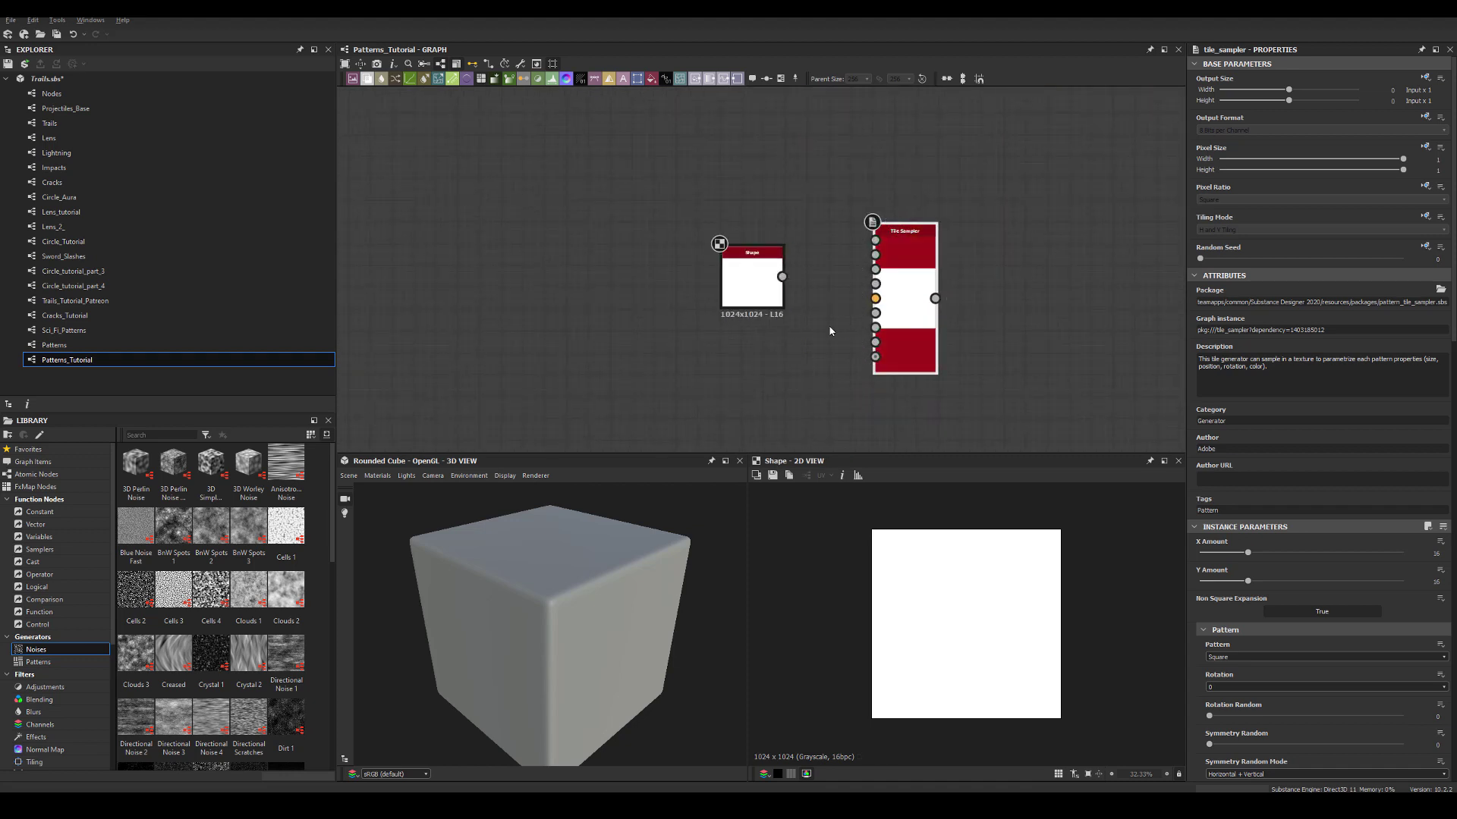
{"action": "left_click_drag", "start_coordinate": [782, 276], "coordinate": [876, 241]}
{"action": "double_click", "coordinate": [902, 276]}
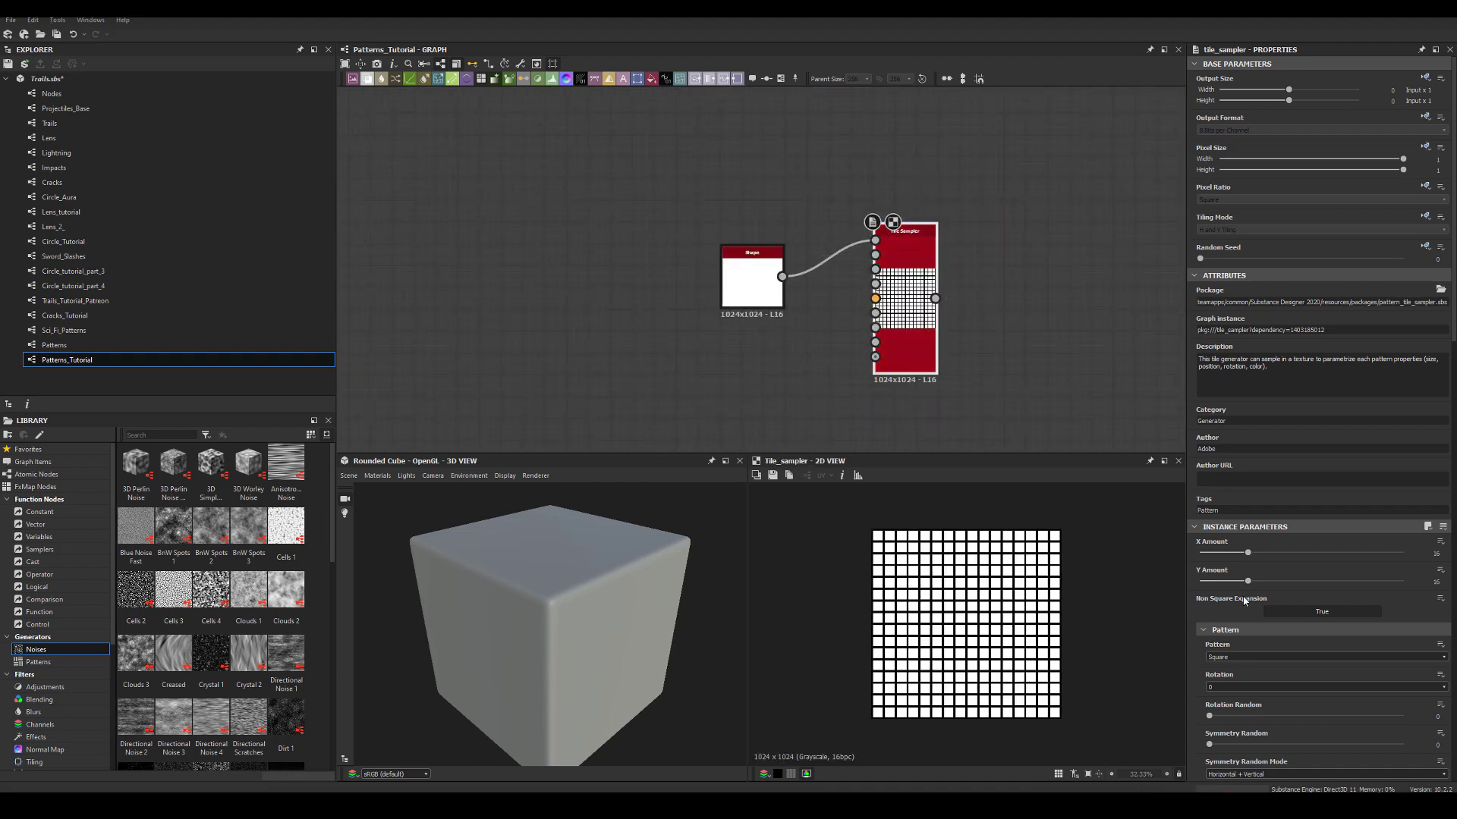
{"action": "left_click", "coordinate": [1324, 657]}
{"action": "left_click", "coordinate": [1244, 669]}
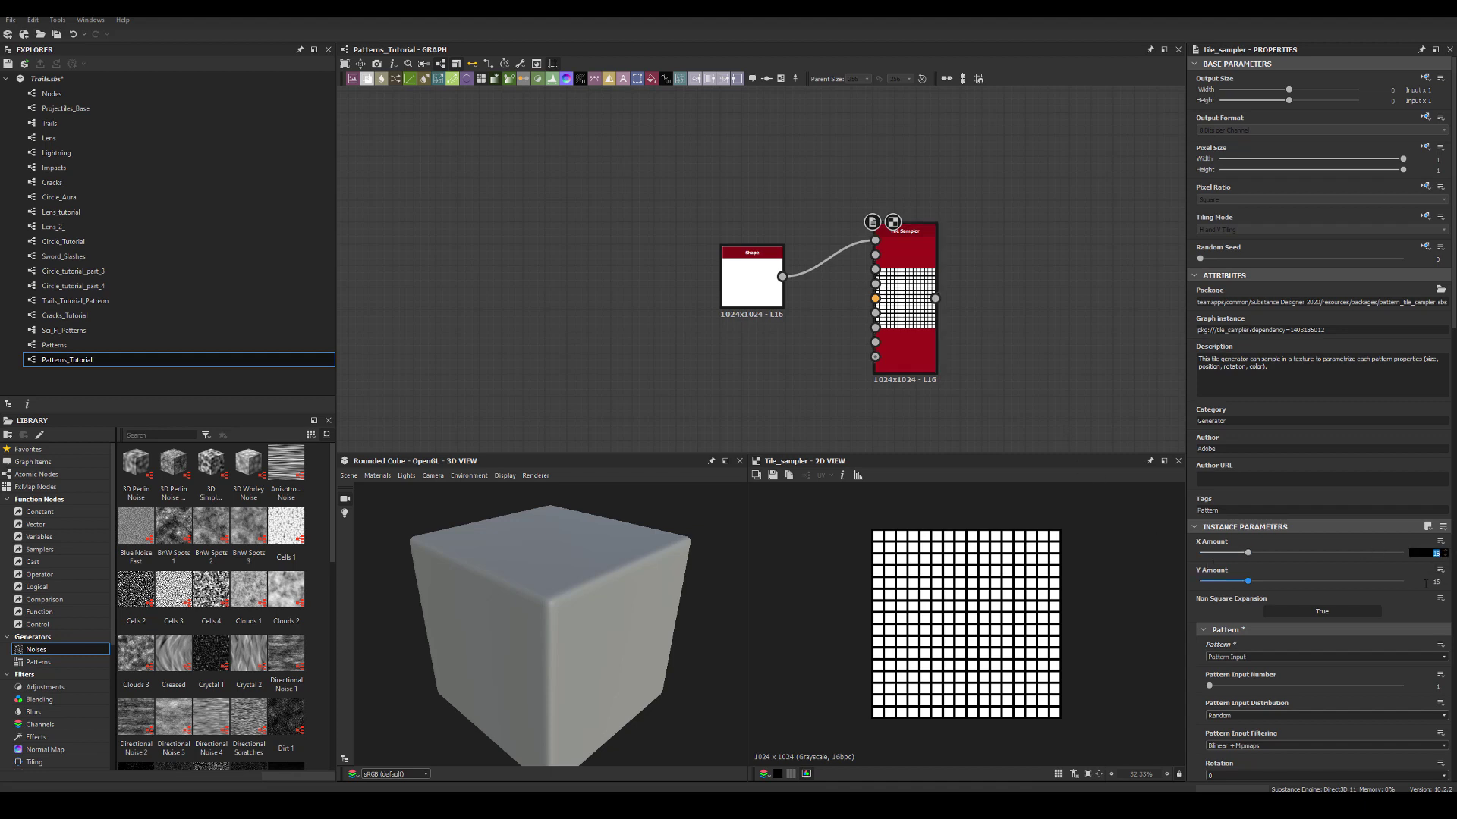
Step: Set X and Y Amount to 8 and raise Position Random to 7.57
{"action": "type", "text": "8"}
{"action": "key", "text": "Tab"}
{"action": "type", "text": "8"}
{"action": "key", "text": "Return"}
{"action": "scroll", "coordinate": [1358, 562], "scroll_direction": "down", "scroll_amount": 5}
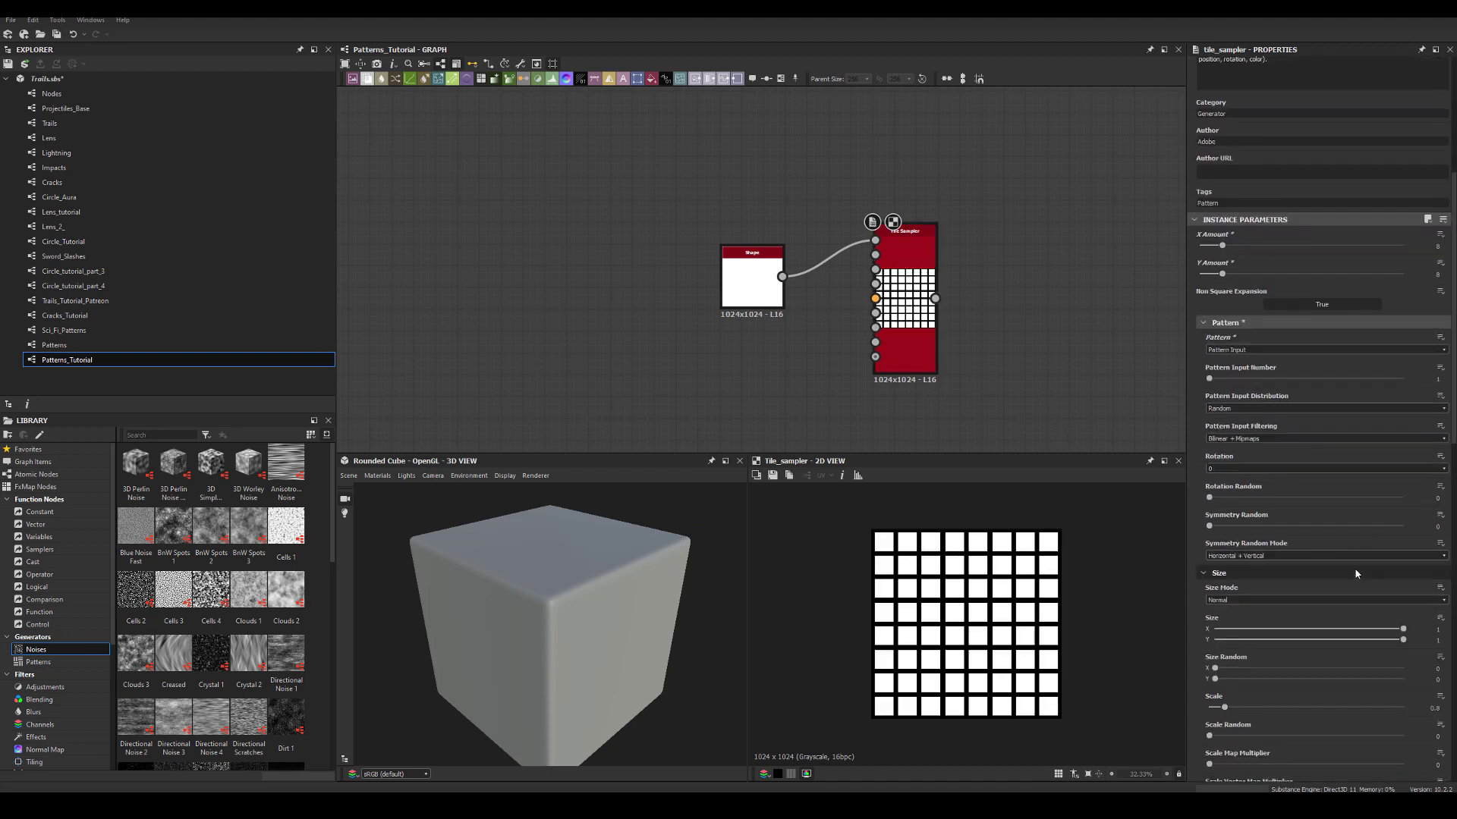
{"action": "scroll", "coordinate": [1346, 563], "scroll_direction": "down", "scroll_amount": 4}
{"action": "left_click_drag", "start_coordinate": [1209, 593], "coordinate": [1357, 591]}
Step: Experiment with tile rotation, leaving a slight rotation on the scattered squares
{"action": "scroll", "coordinate": [1339, 579], "scroll_direction": "down", "scroll_amount": 3}
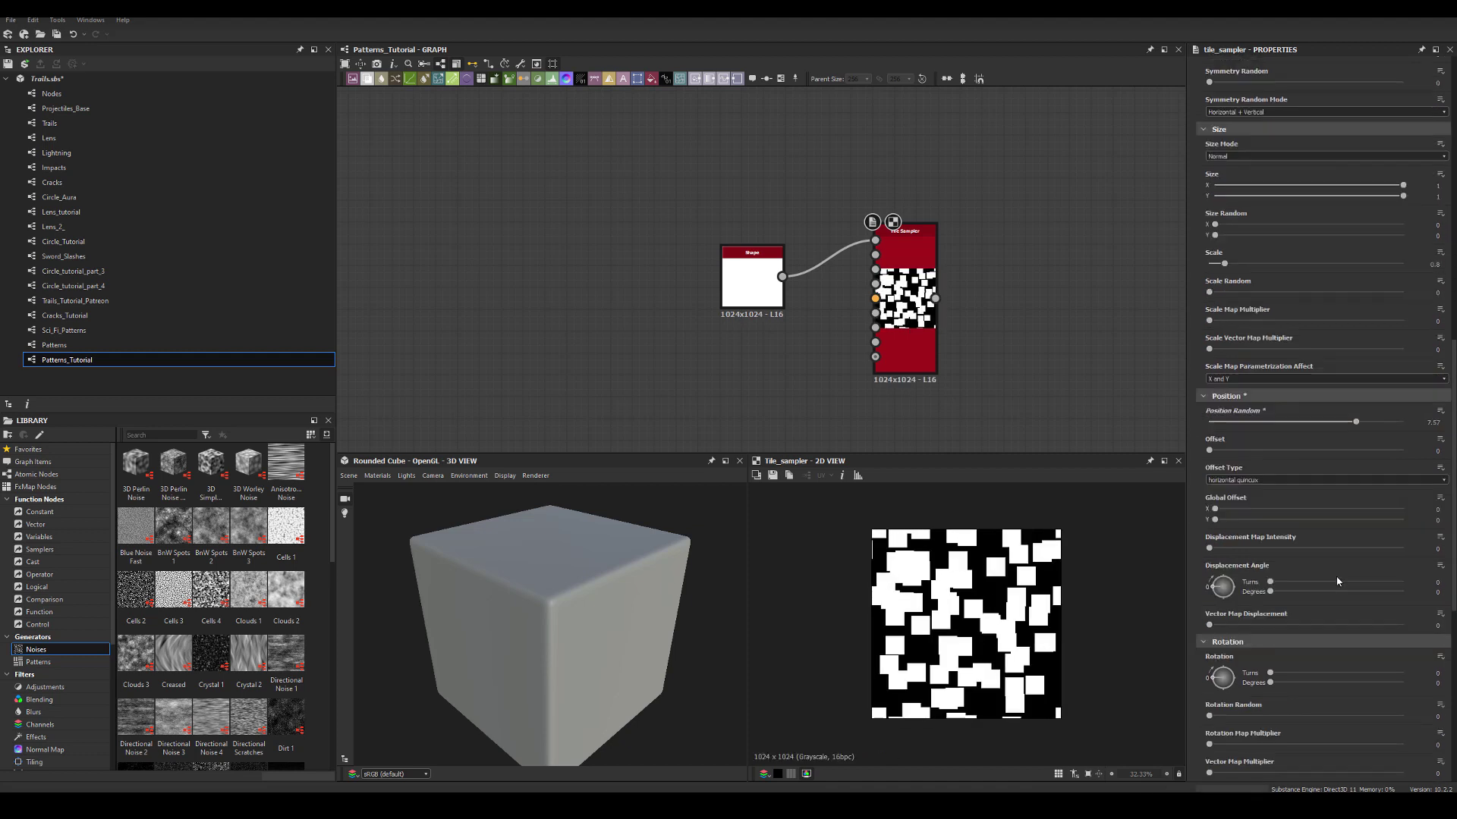
{"action": "scroll", "coordinate": [1214, 547], "scroll_direction": "down", "scroll_amount": 2}
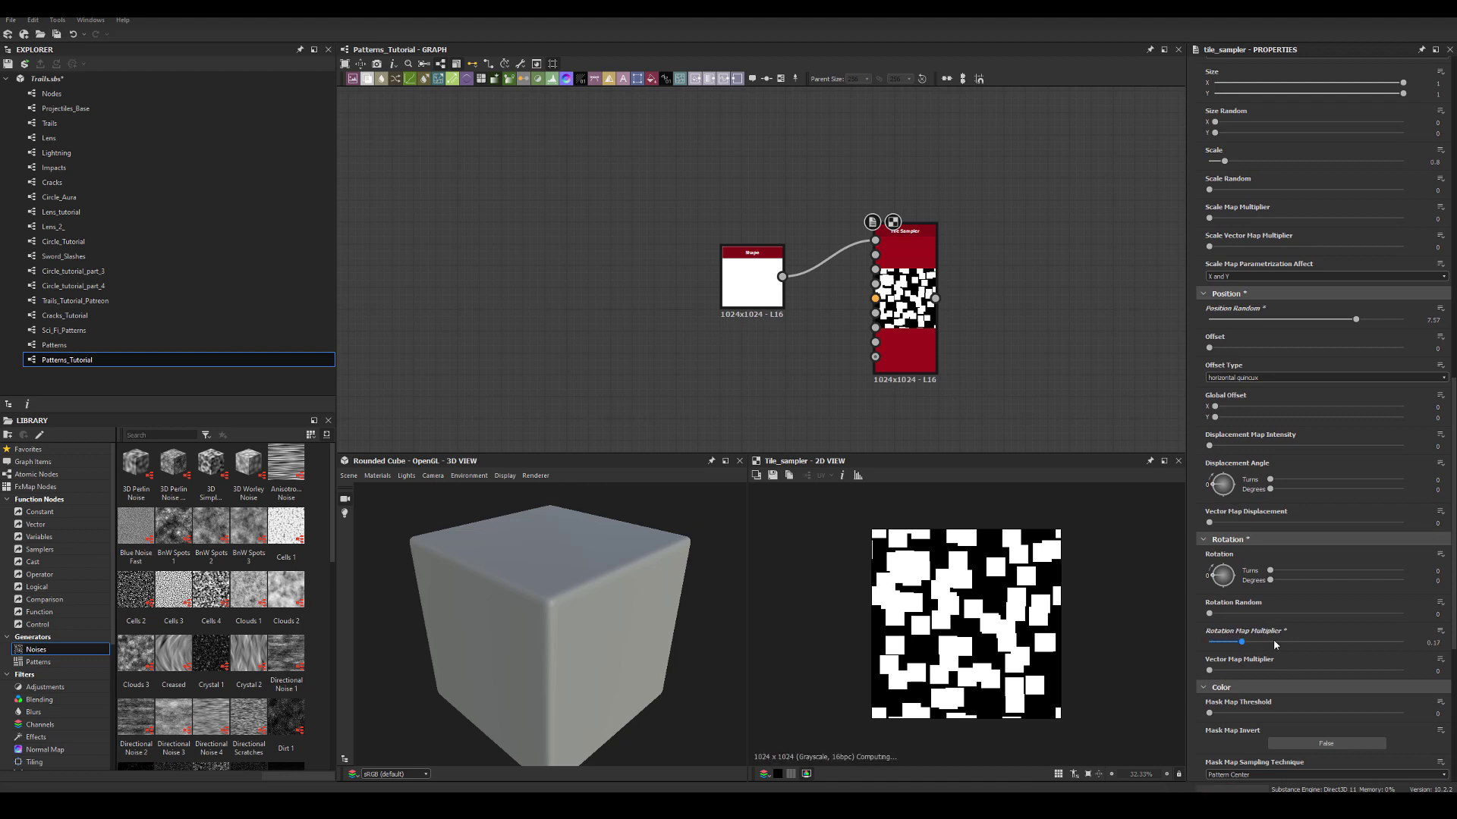
{"action": "mouse_move", "coordinate": [1271, 580]}
{"action": "left_mouse_down"}
{"action": "mouse_move", "coordinate": [1311, 583]}
{"action": "mouse_move", "coordinate": [1254, 587]}
{"action": "left_mouse_up"}
{"action": "mouse_move", "coordinate": [1210, 673]}
{"action": "left_mouse_down"}
{"action": "mouse_move", "coordinate": [1260, 672]}
{"action": "mouse_move", "coordinate": [1210, 672]}
{"action": "left_mouse_up"}
{"action": "middle_click_drag", "start_coordinate": [1073, 372], "coordinate": [1098, 306]}
Step: Paste a copy of Polygon 1 beside the Shape node, deleting the extra pasted Tile Sampler
{"action": "left_click_drag", "start_coordinate": [764, 212], "coordinate": [710, 145]}
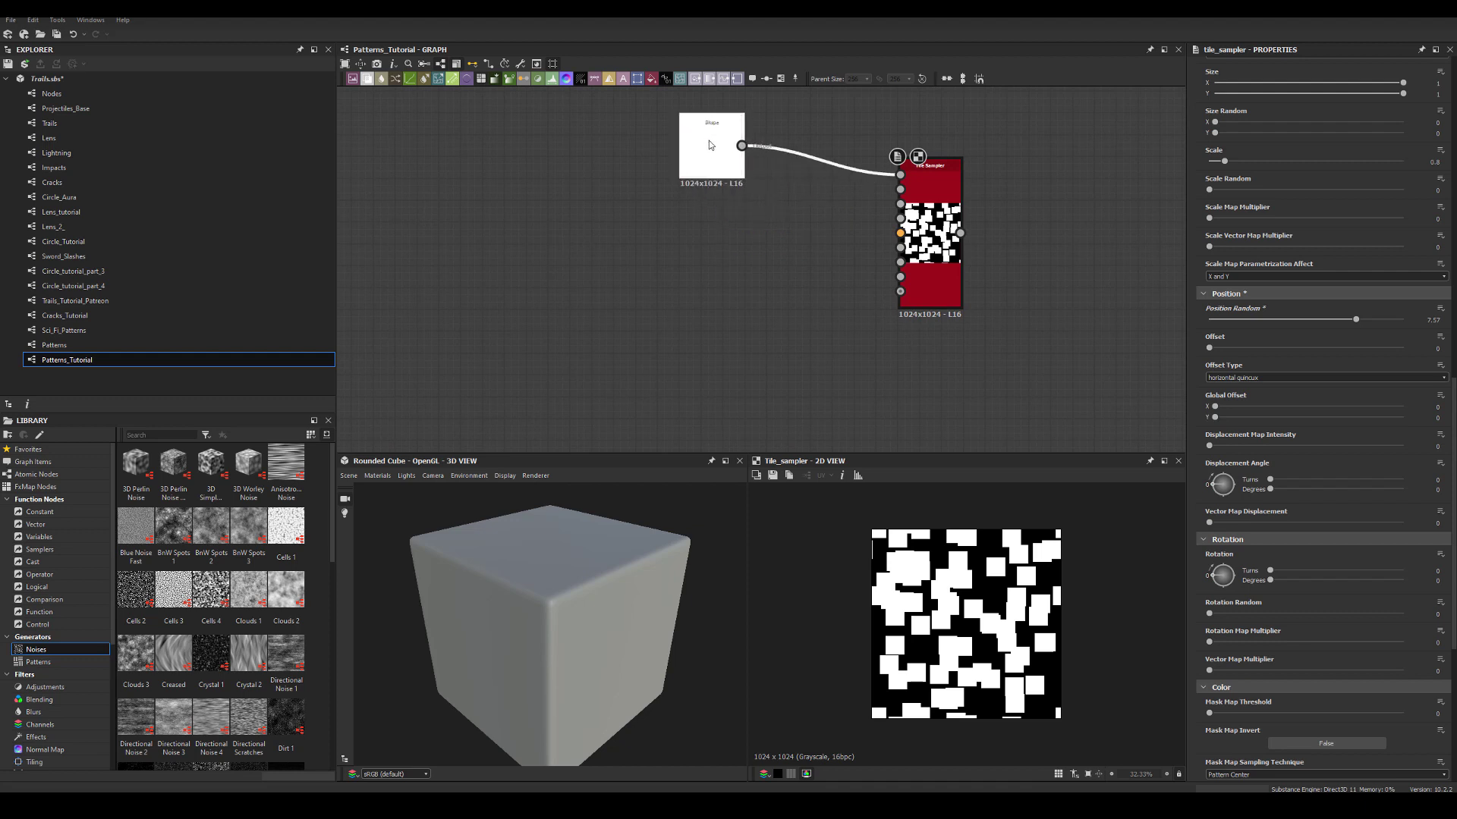
{"action": "left_click", "coordinate": [698, 163]}
{"action": "left_click", "coordinate": [709, 154], "text": "ctrl"}
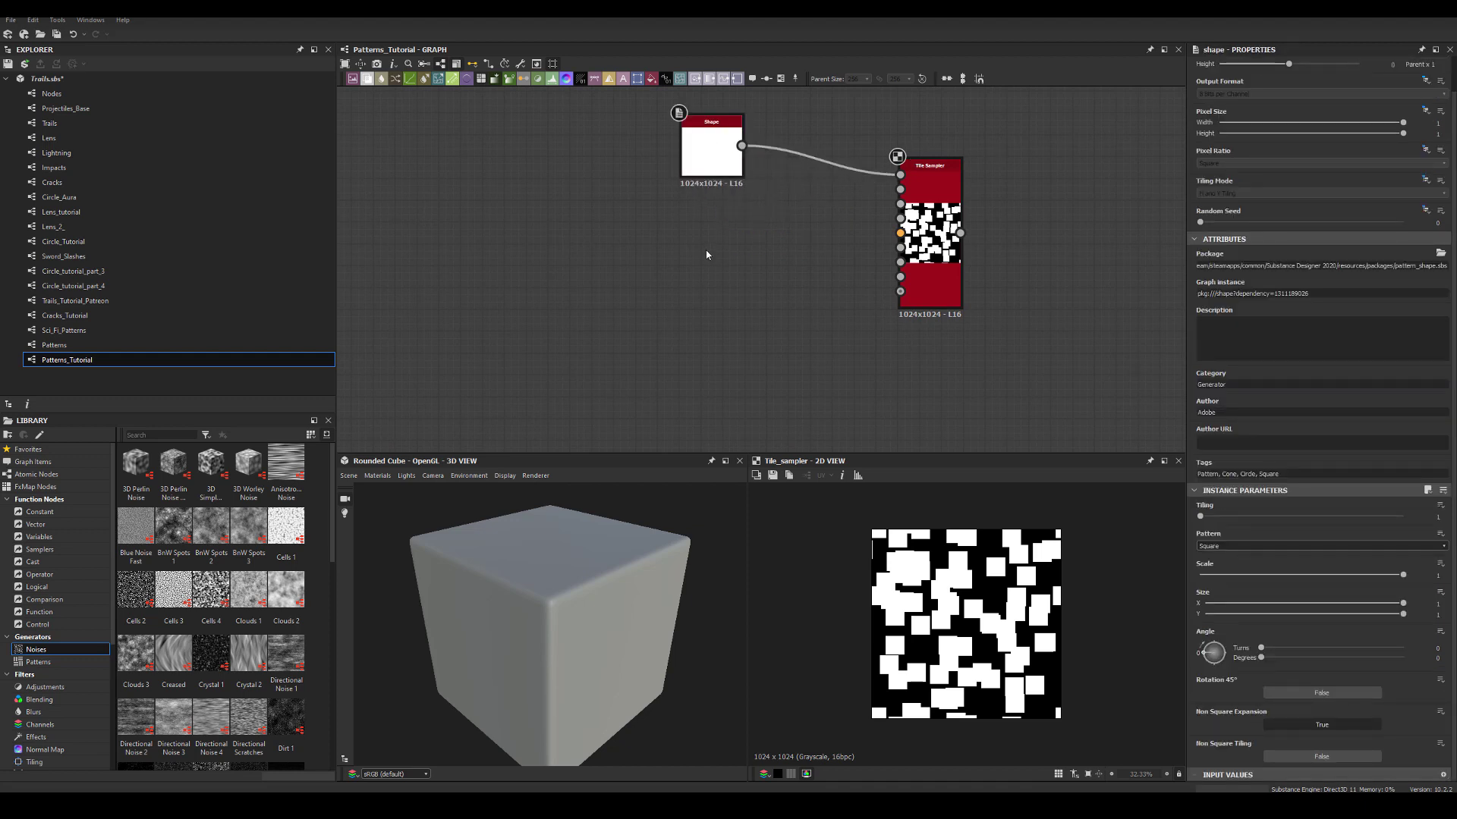
{"action": "key", "text": "ctrl+v"}
{"action": "left_click_drag", "start_coordinate": [682, 264], "coordinate": [835, 226]}
{"action": "left_click", "coordinate": [800, 345]}
{"action": "key", "text": "Delete"}
Step: Set Pattern Input Number to 2 and connect Polygon 1 to the second pattern input
{"action": "left_click", "coordinate": [931, 282]}
{"action": "left_click", "coordinate": [1138, 328]}
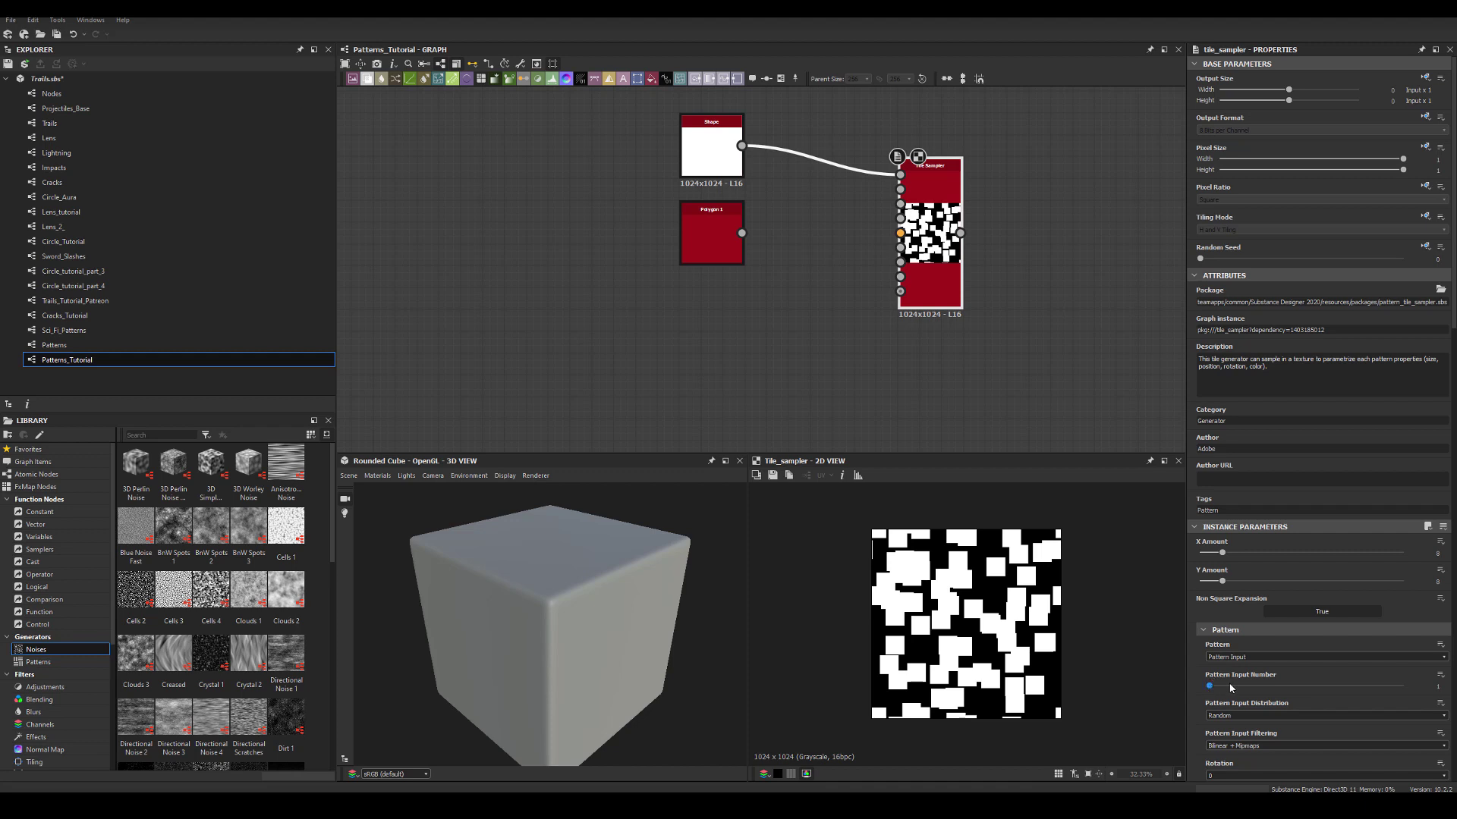
{"action": "left_click_drag", "start_coordinate": [1231, 688], "coordinate": [1241, 689]}
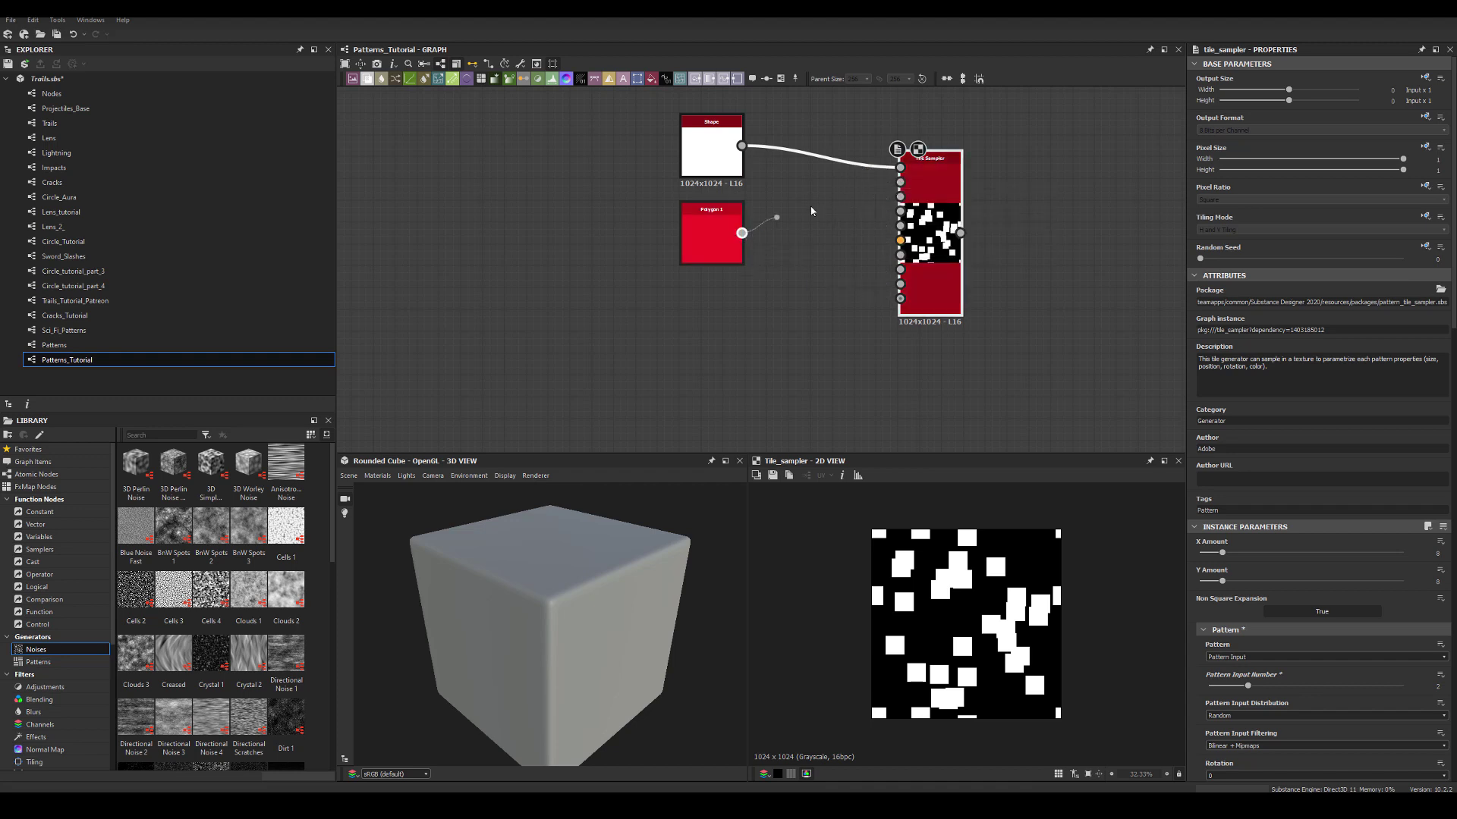
{"action": "left_click_drag", "start_coordinate": [742, 233], "coordinate": [908, 186]}
{"action": "double_click", "coordinate": [708, 230]}
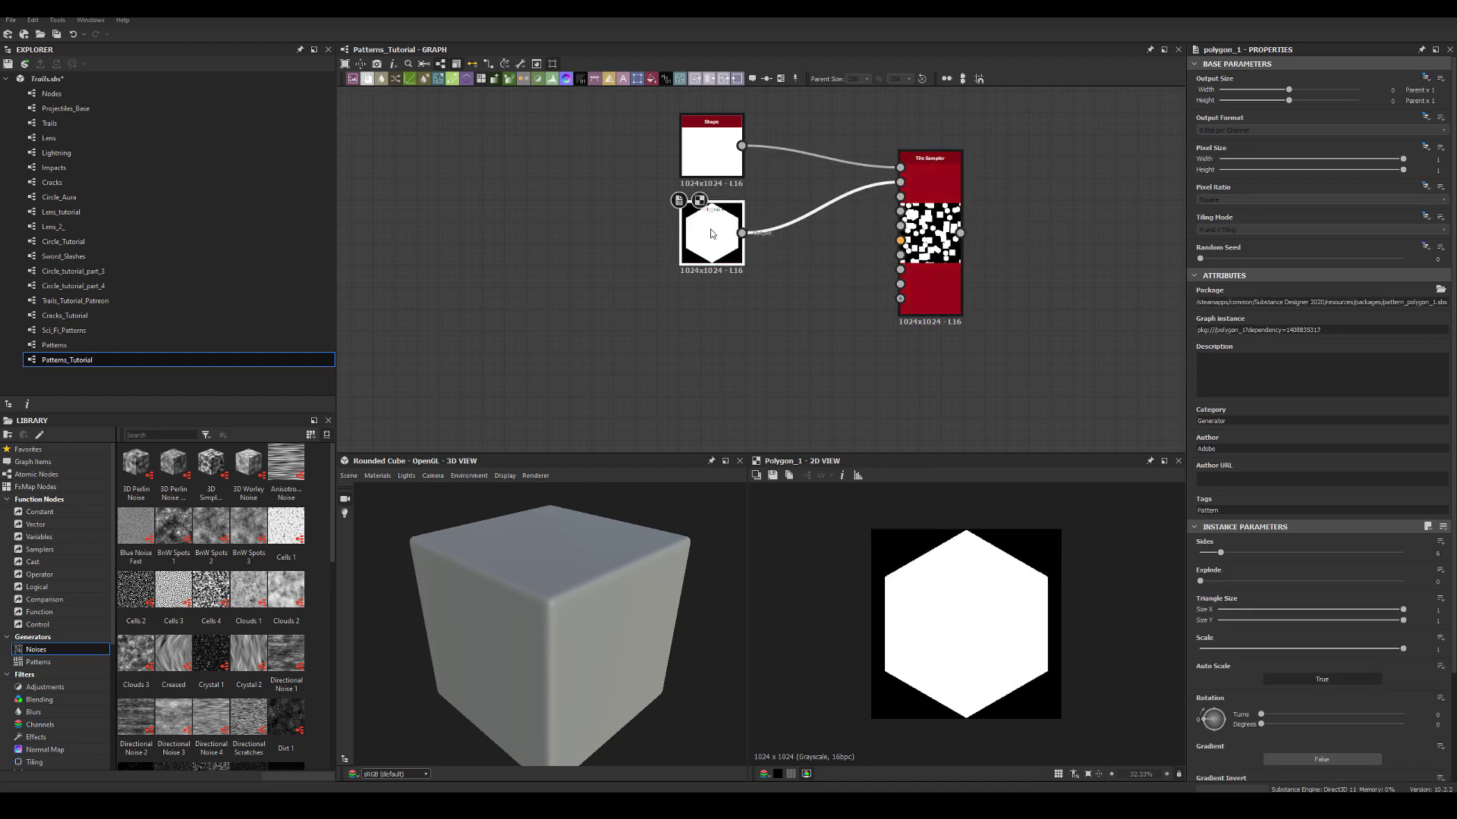
Step: Make Polygon 1 a 4-sided diamond rotated 45° at scale 0.89, then preview the Tile Sampler
{"action": "mouse_move", "coordinate": [1217, 559]}
{"action": "left_mouse_down"}
{"action": "mouse_move", "coordinate": [1190, 555]}
{"action": "mouse_move", "coordinate": [1208, 555]}
{"action": "left_mouse_up"}
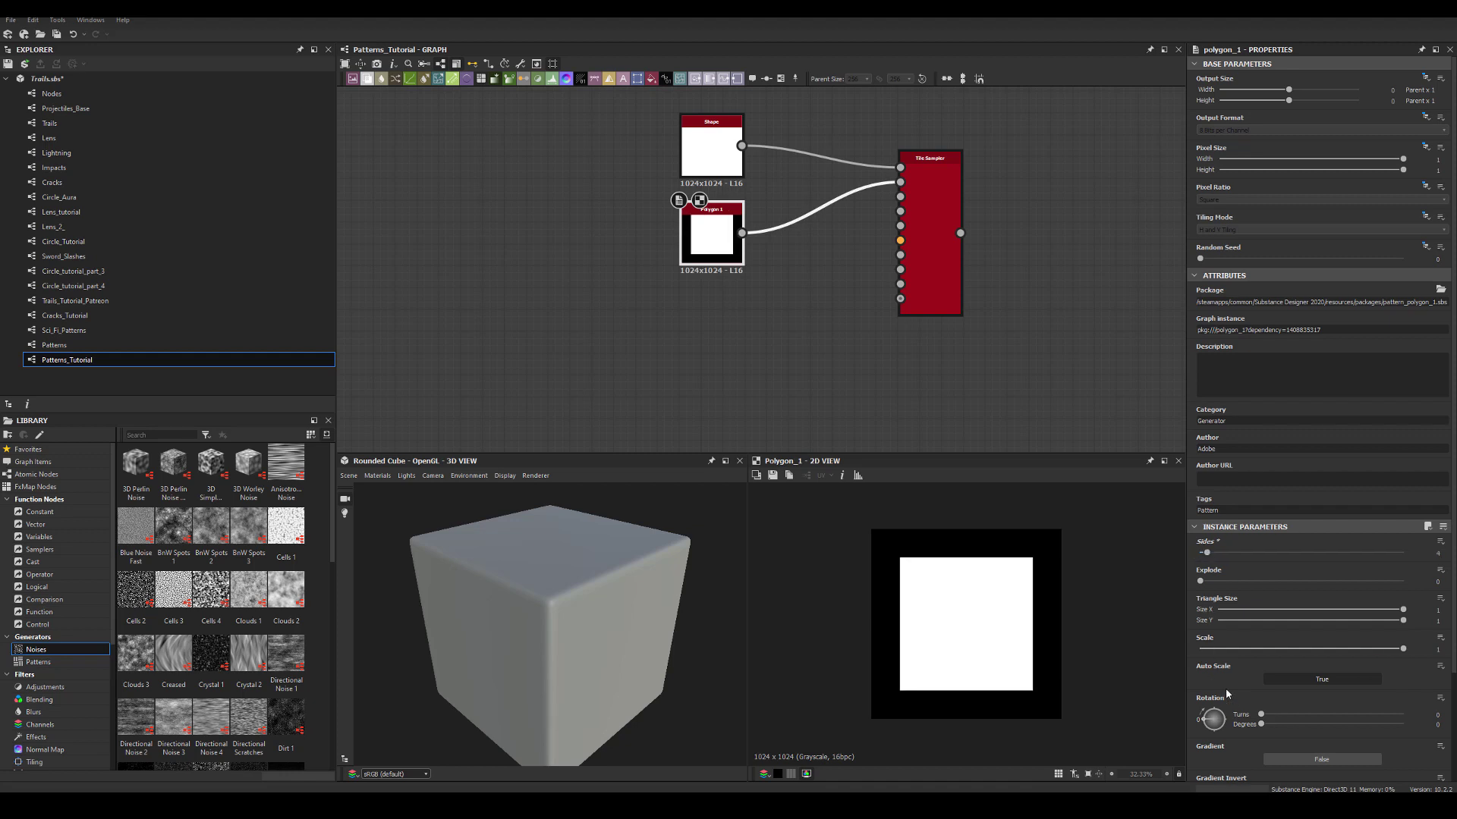
{"action": "left_click_drag", "start_coordinate": [1260, 725], "coordinate": [1282, 725]}
{"action": "type", "text": "45"}
{"action": "key", "text": "Return"}
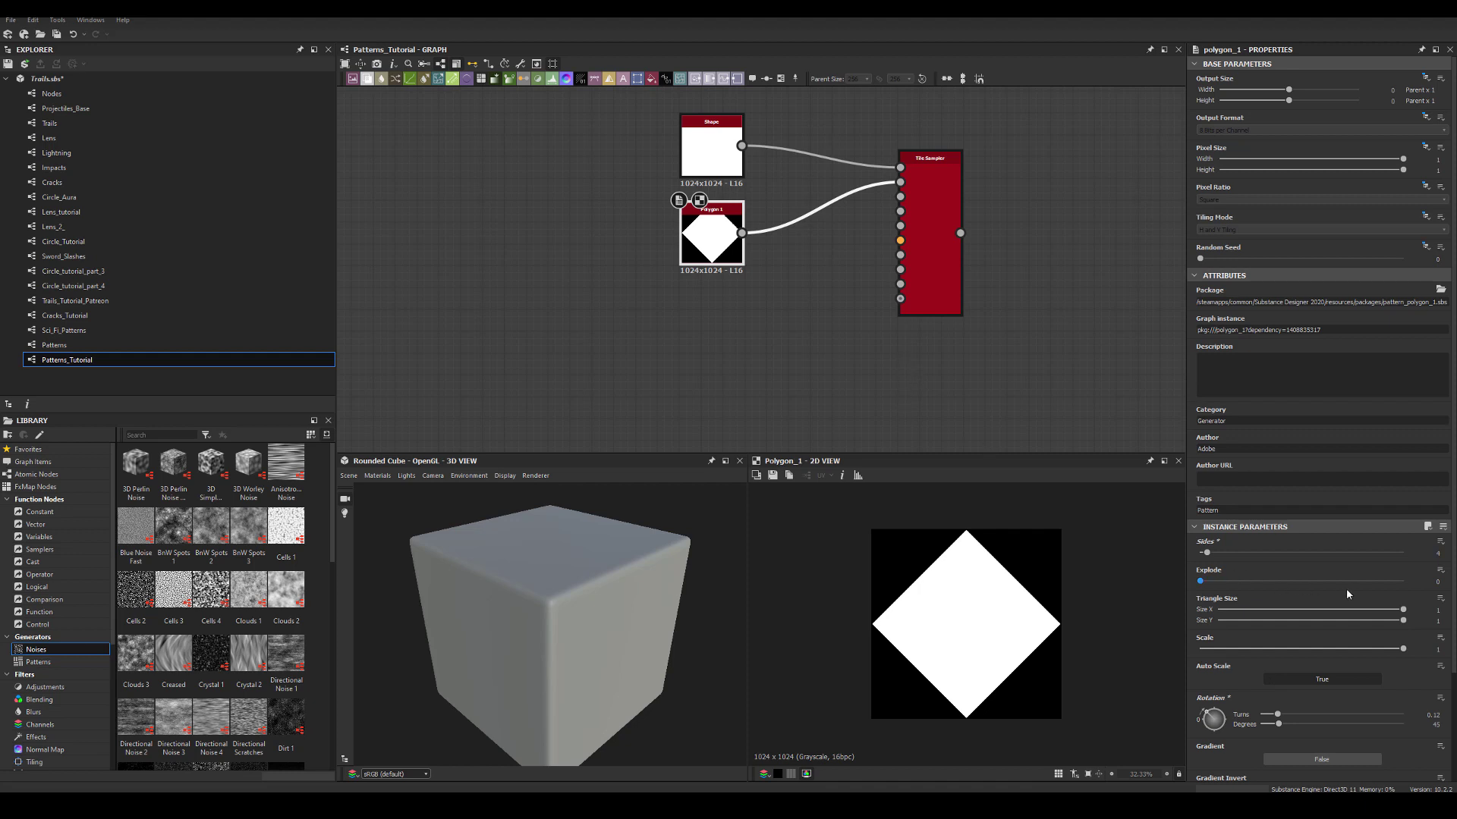
{"action": "left_click_drag", "start_coordinate": [1403, 649], "coordinate": [1380, 648]}
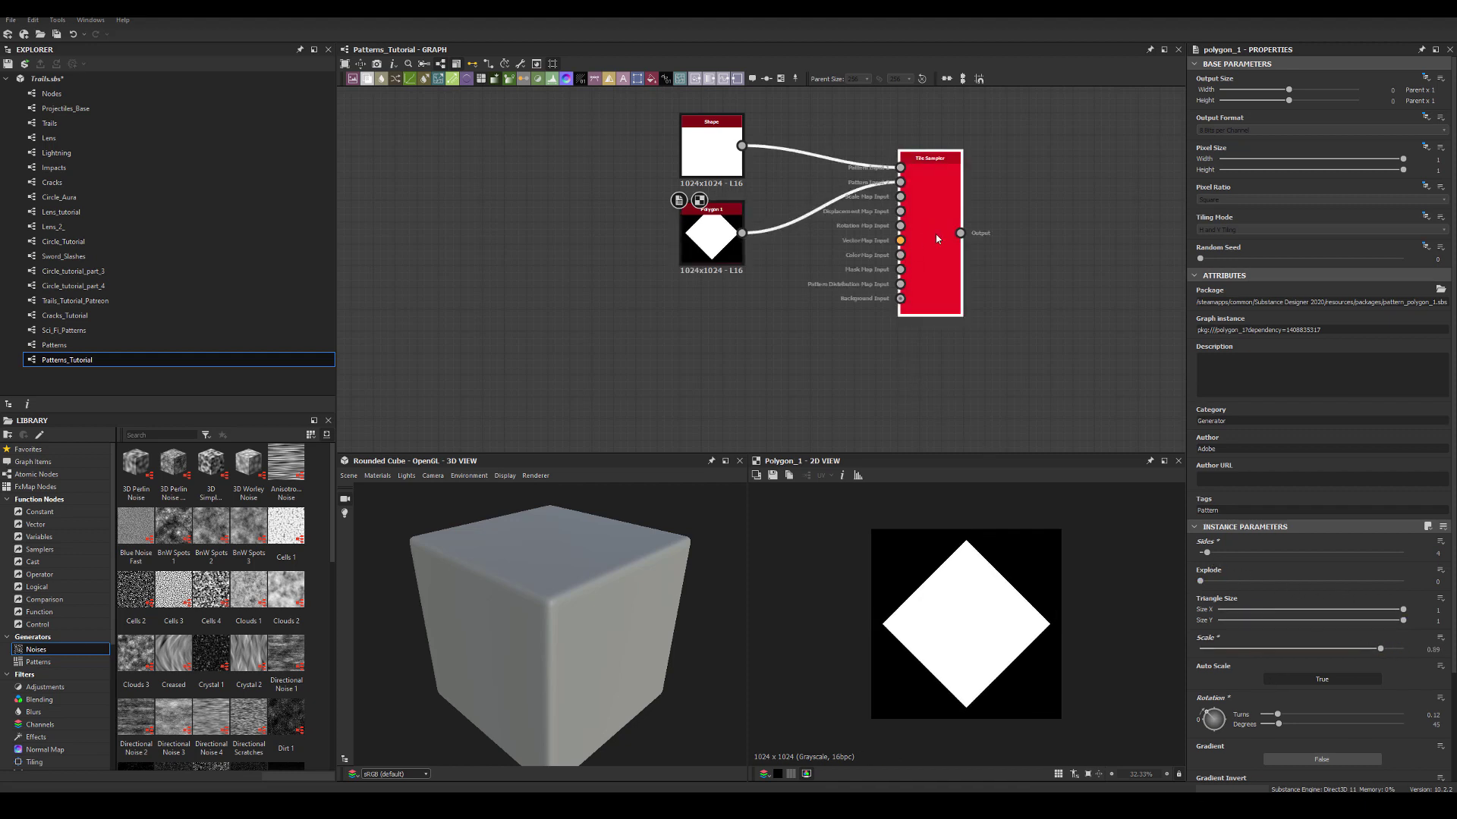
{"action": "double_click", "coordinate": [926, 220]}
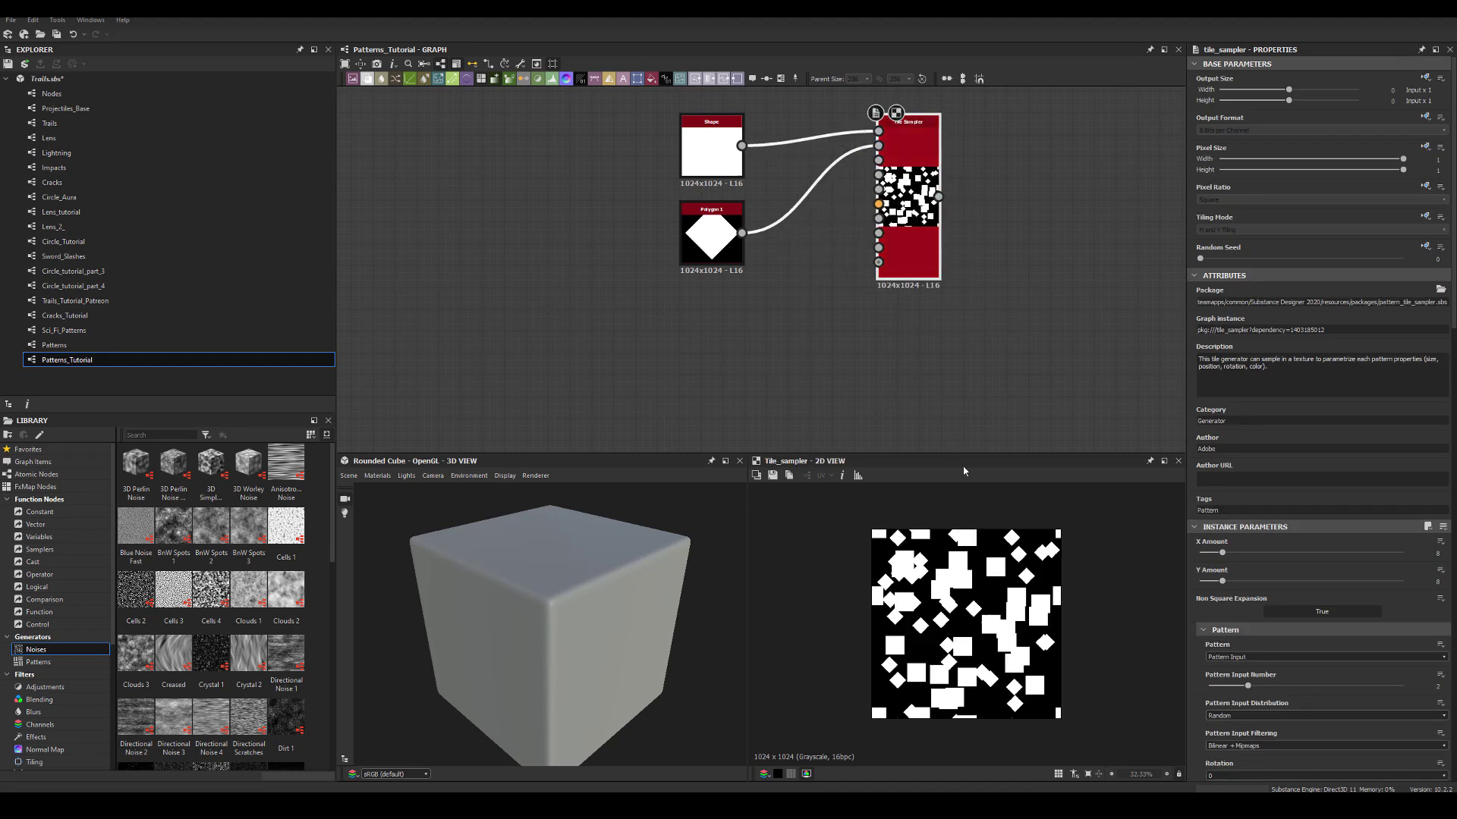
Step: Enlarge the shapes to scale 1.67 and add an inverted Edge Detect with Edge Width 1
{"action": "scroll", "coordinate": [1244, 565], "scroll_direction": "down", "scroll_amount": 10}
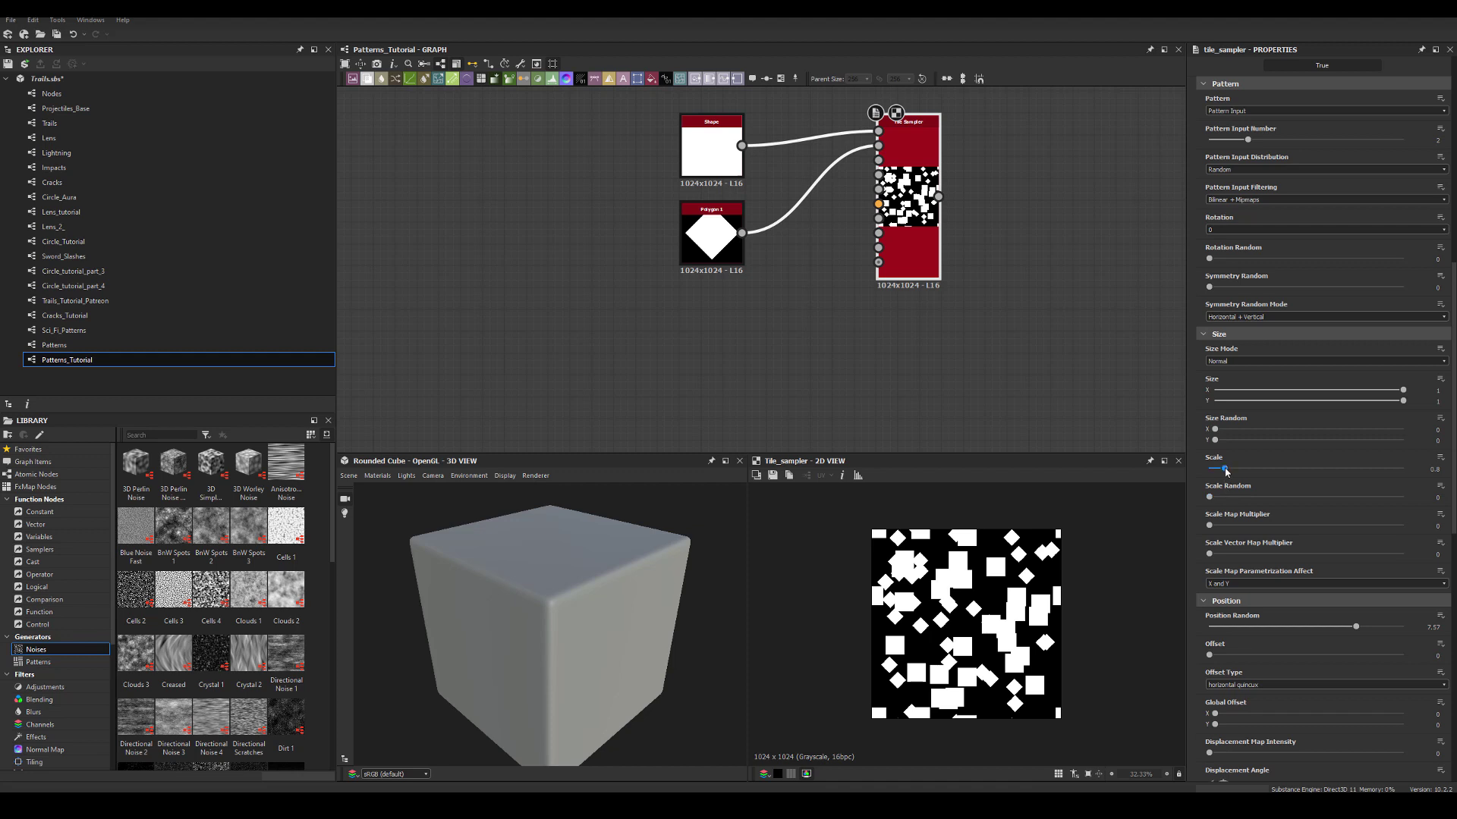
{"action": "left_click_drag", "start_coordinate": [1226, 471], "coordinate": [1242, 475]}
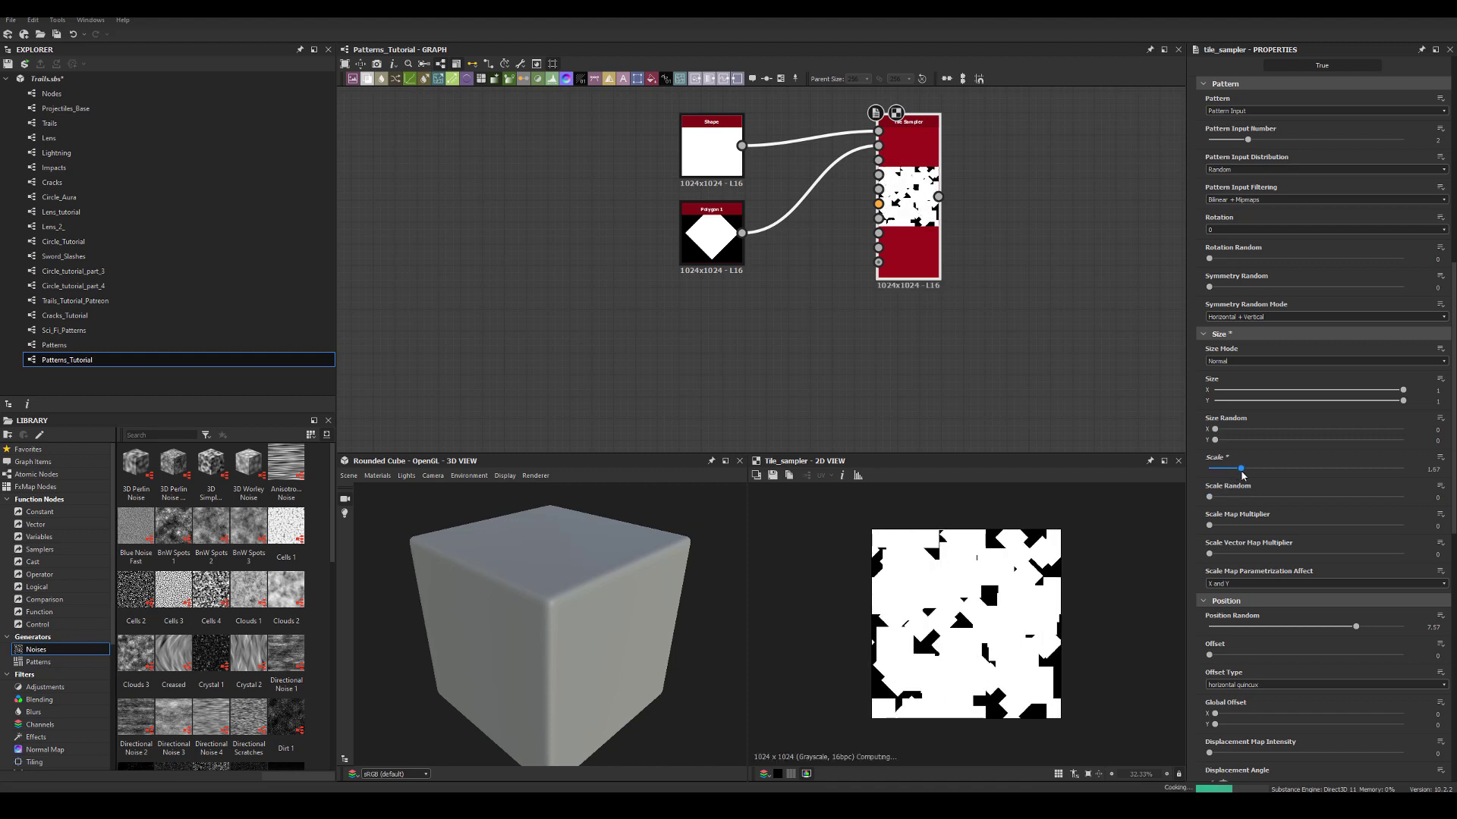
{"action": "middle_click_drag", "start_coordinate": [940, 198], "coordinate": [873, 232]}
{"action": "left_click_drag", "start_coordinate": [870, 229], "coordinate": [997, 230]}
{"action": "type", "text": "edge"}
{"action": "left_click", "coordinate": [1034, 255]}
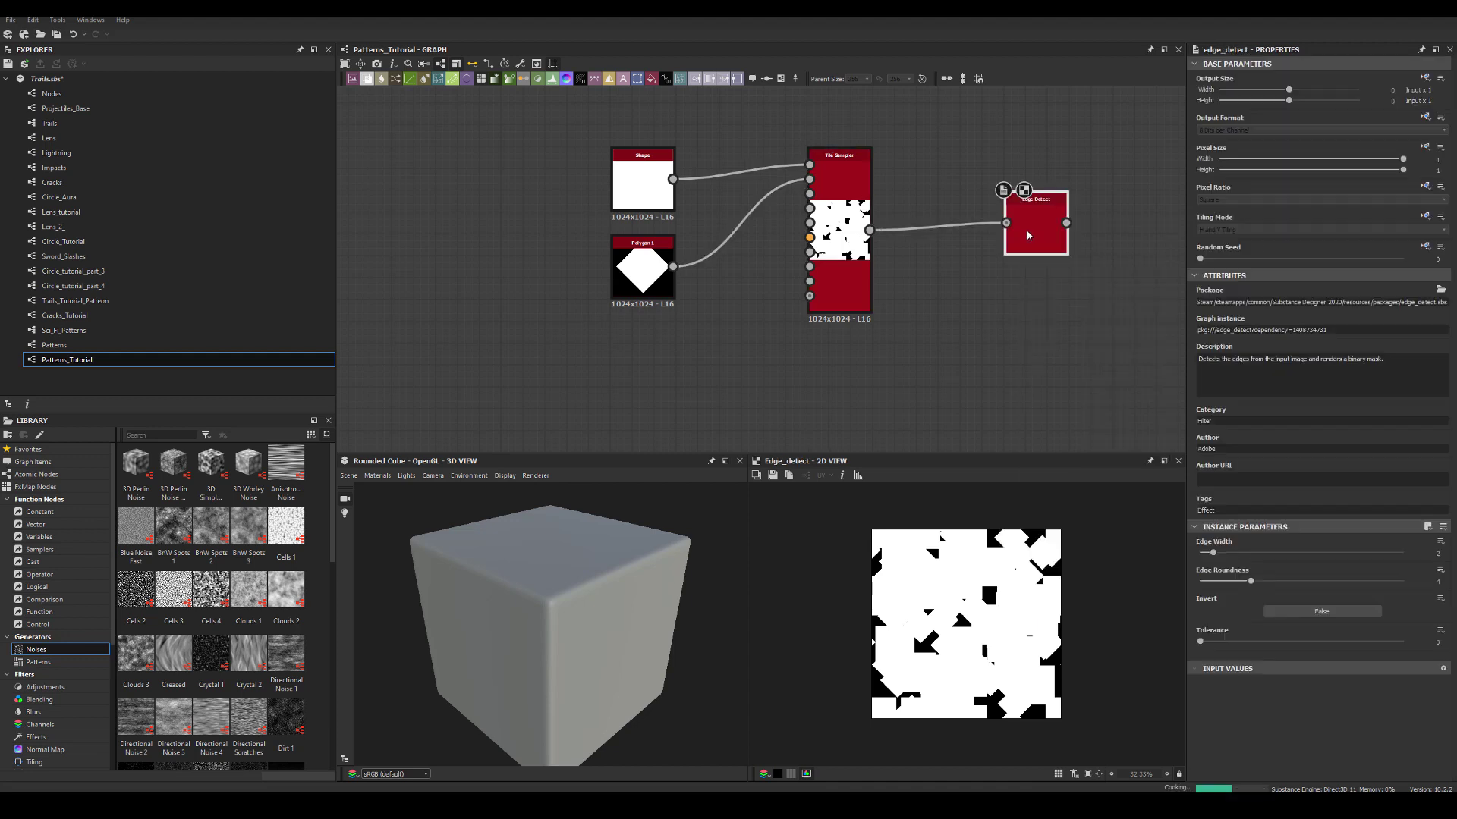
{"action": "left_click", "coordinate": [1321, 610]}
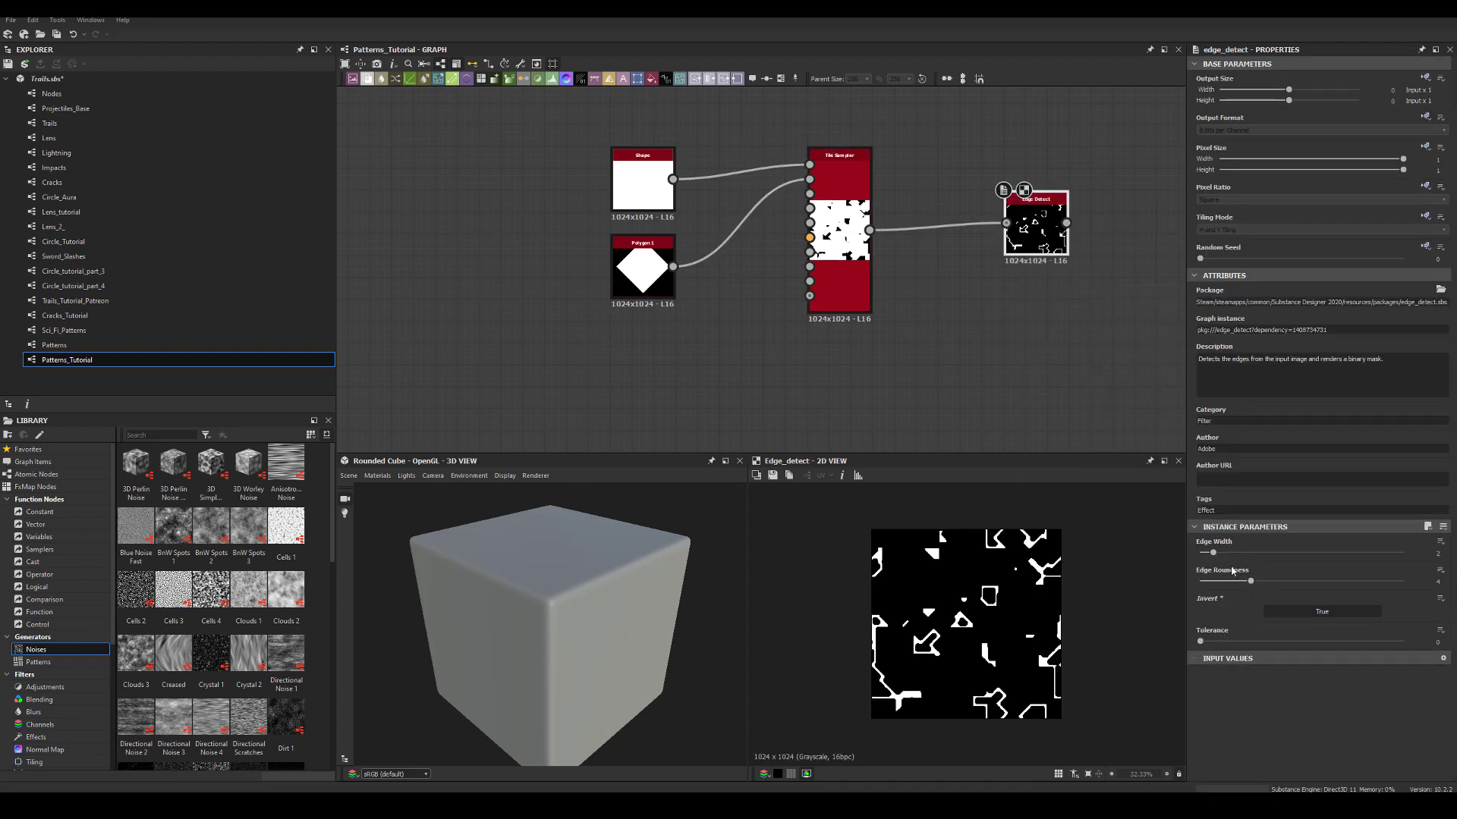
{"action": "left_click_drag", "start_coordinate": [1212, 559], "coordinate": [1253, 591]}
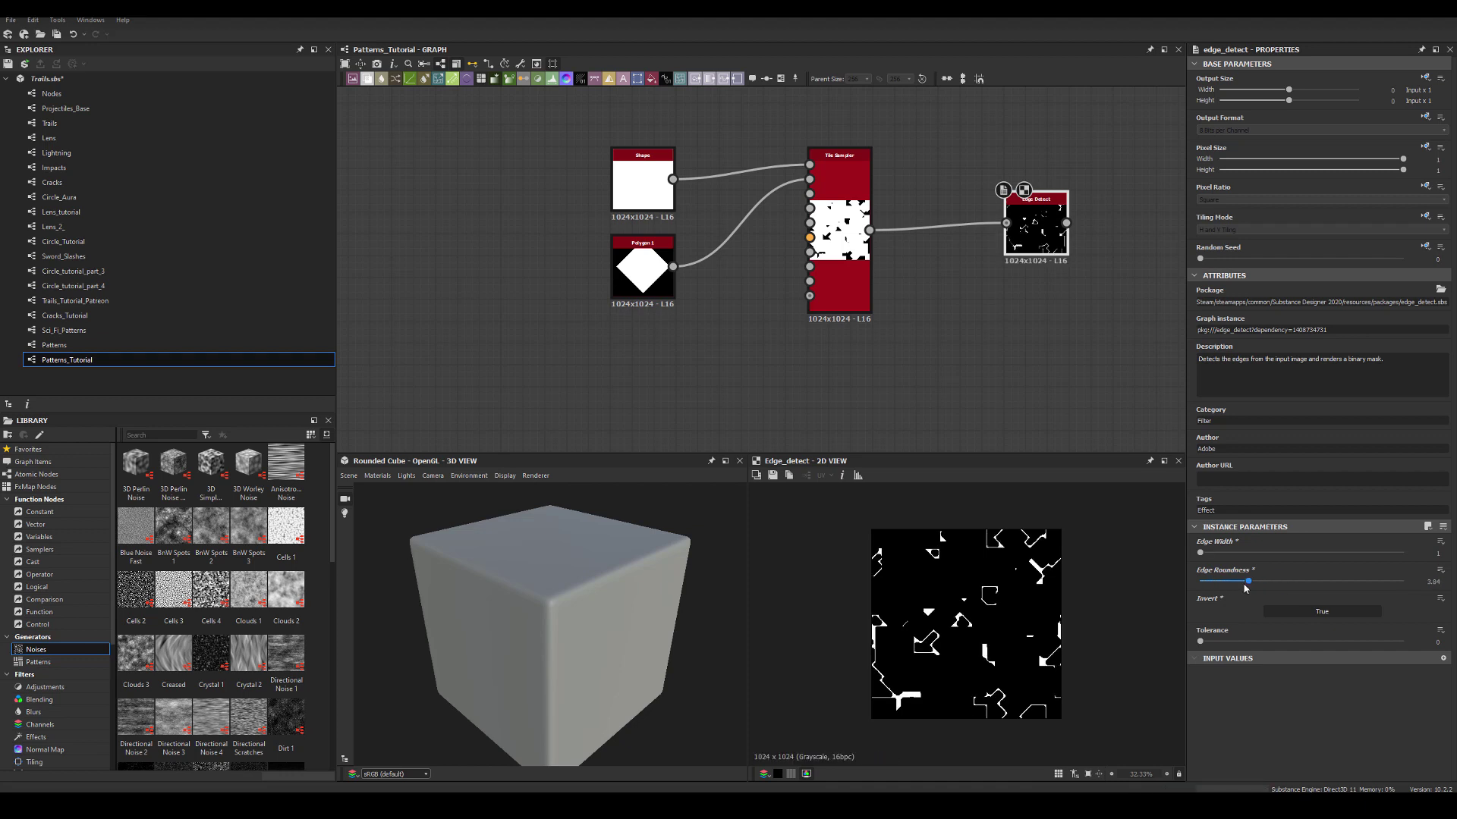
Step: Reduce the Tile Sampler Scale to 1.35 and Scale Random to 0.03
{"action": "left_click", "coordinate": [825, 238]}
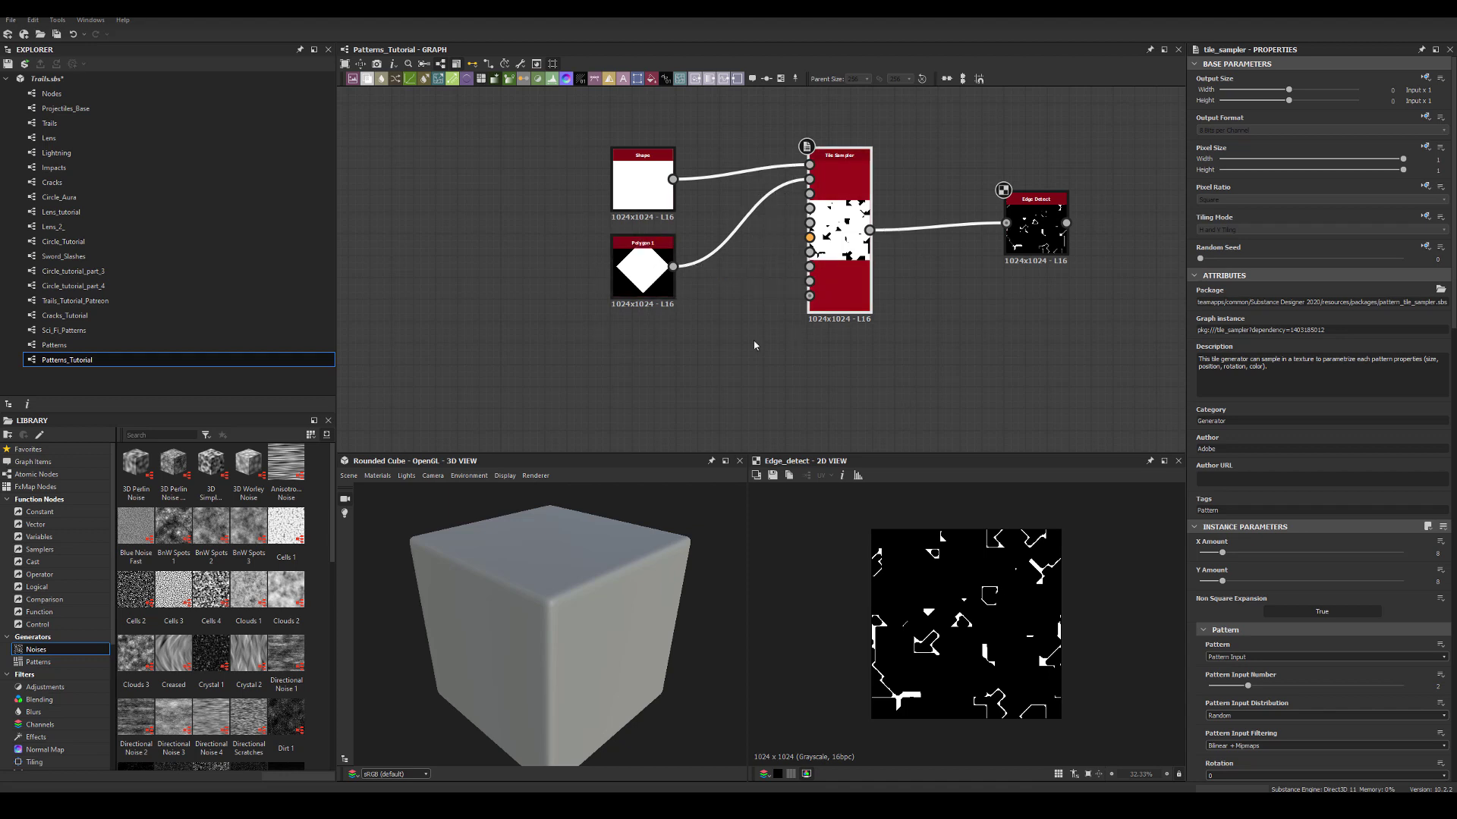
{"action": "scroll", "coordinate": [1326, 530], "scroll_direction": "down", "scroll_amount": 10}
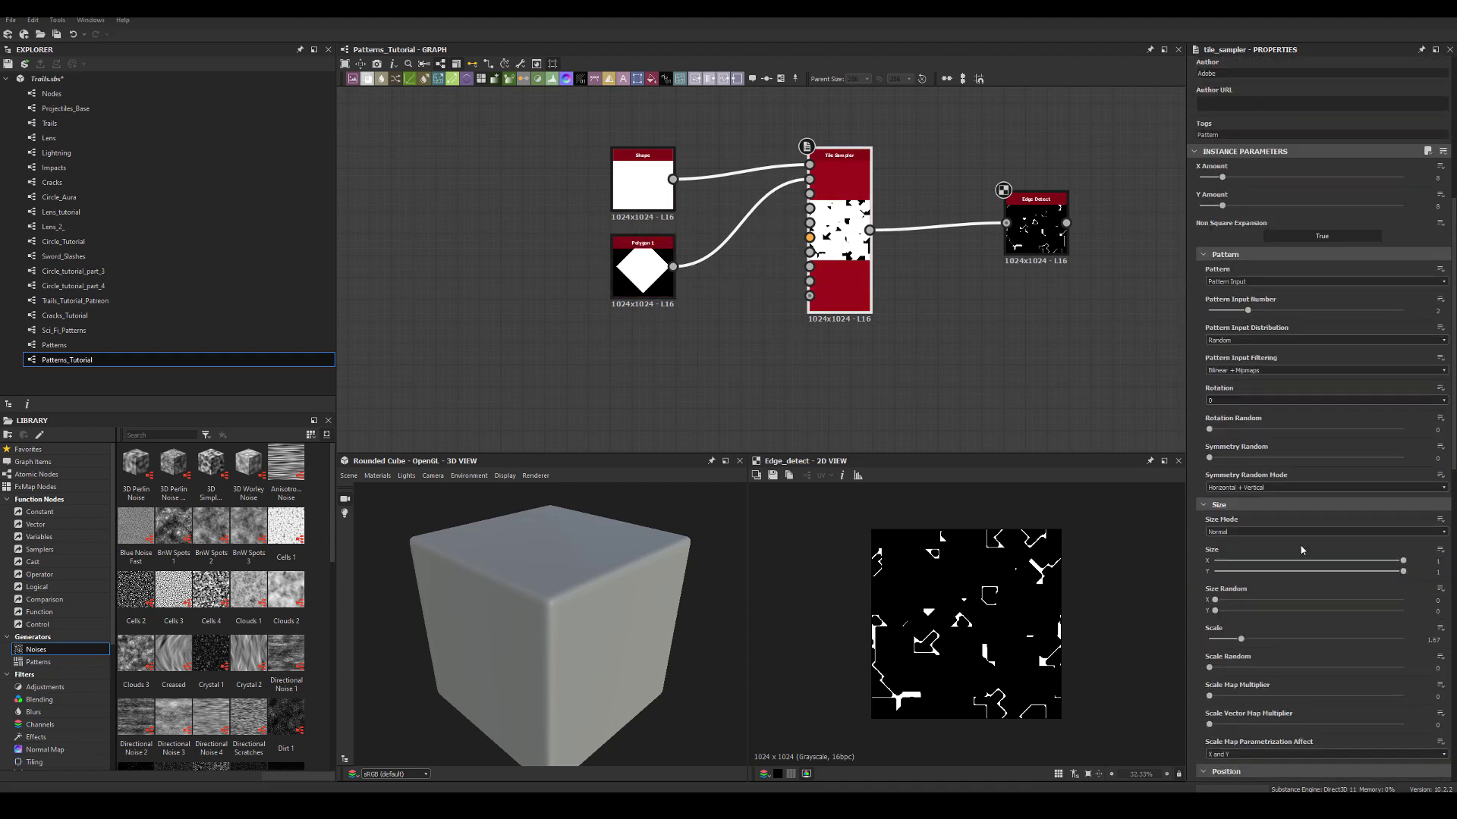
{"action": "left_click_drag", "start_coordinate": [1241, 504], "coordinate": [1212, 546]}
{"action": "left_click_drag", "start_coordinate": [1054, 245], "coordinate": [990, 256]}
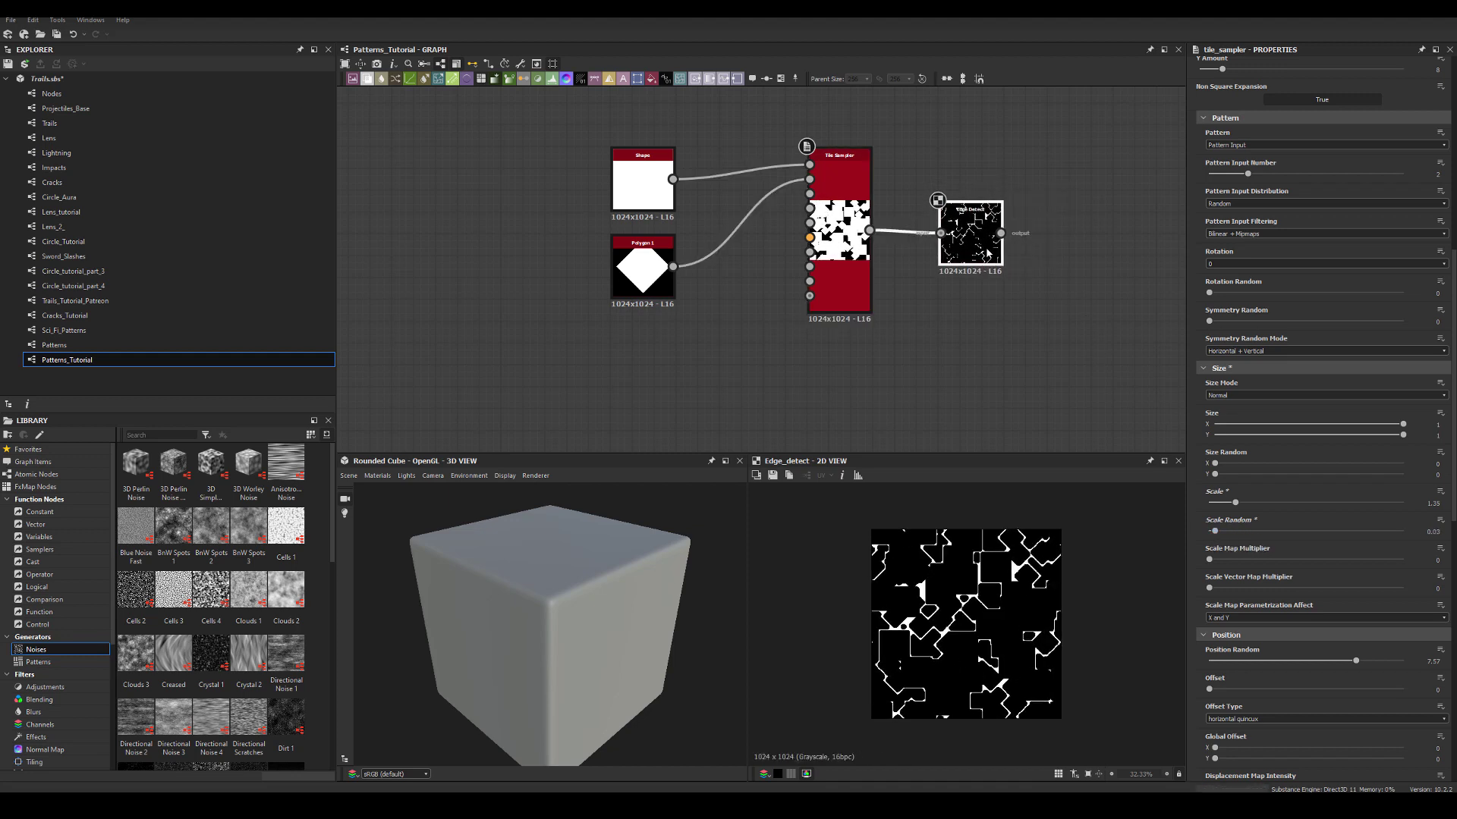
{"action": "middle_click_drag", "start_coordinate": [1050, 204], "coordinate": [933, 241]}
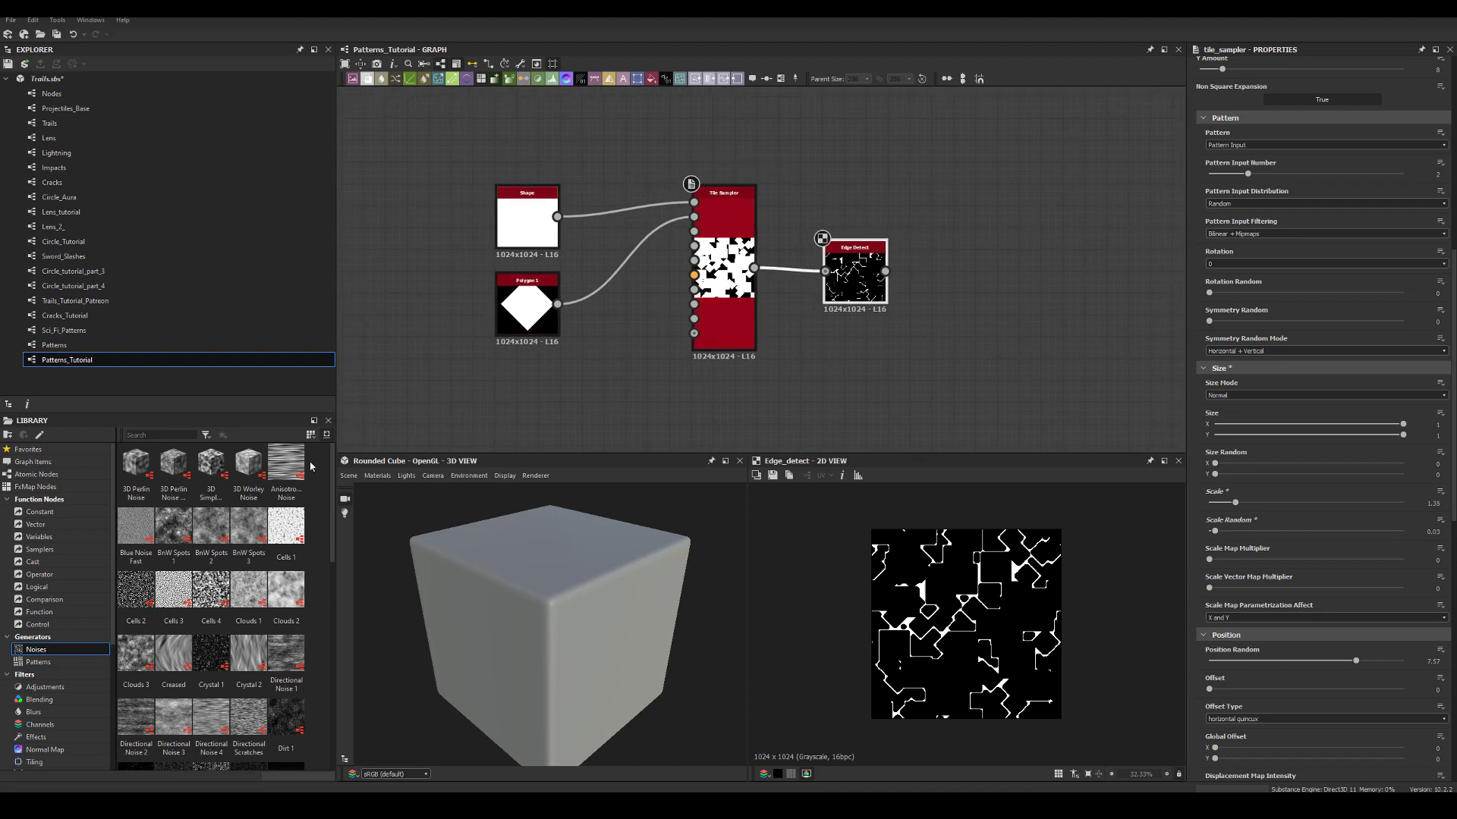
Step: Add an Anisotropic Noise with X Amount 2, Y Amount 42, and Smoothness and Smoothness Interpolation both 0
{"action": "left_click_drag", "start_coordinate": [286, 466], "coordinate": [843, 152]}
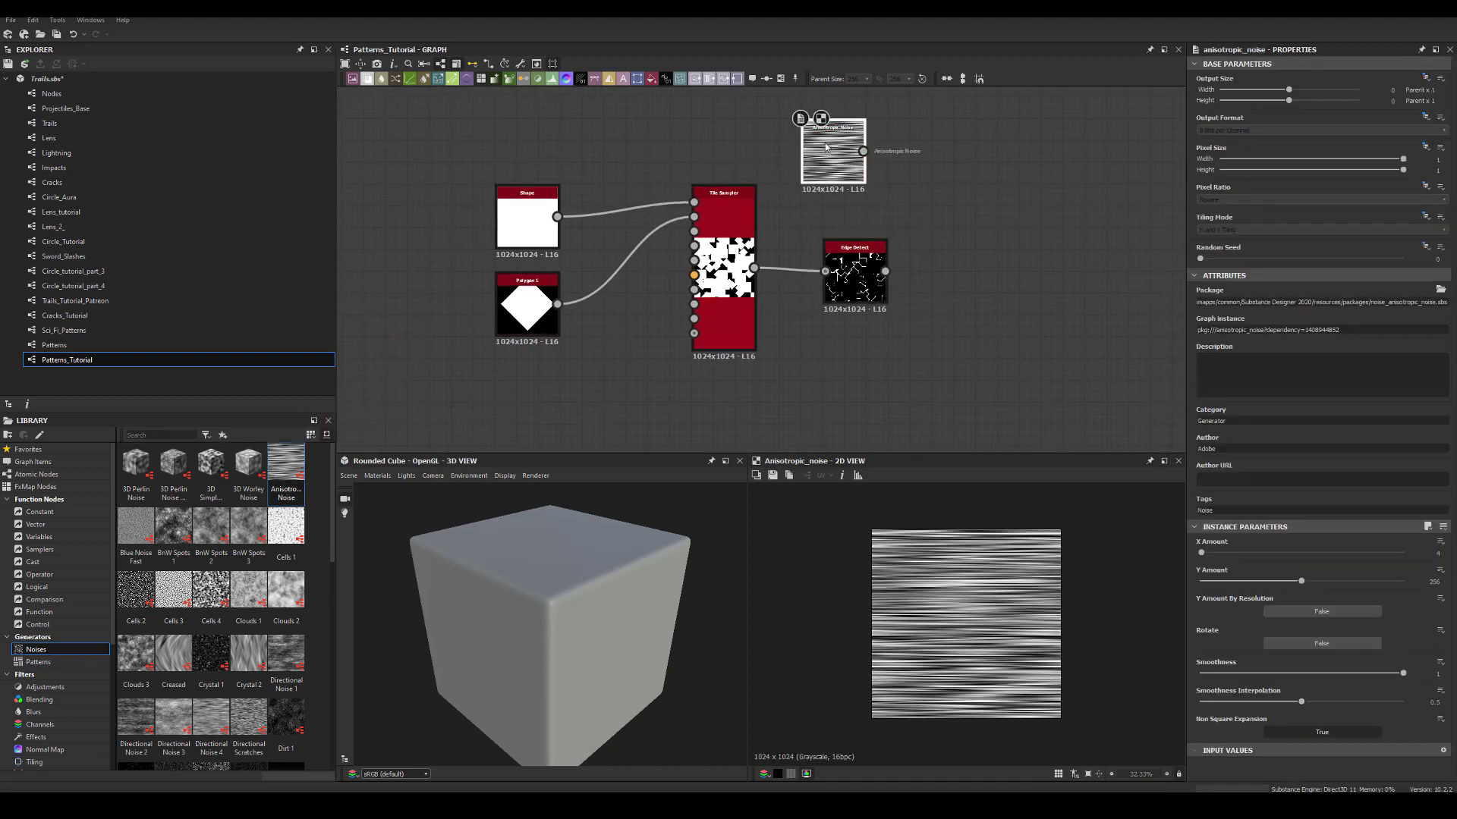
{"action": "left_click_drag", "start_coordinate": [1258, 579], "coordinate": [1209, 583]}
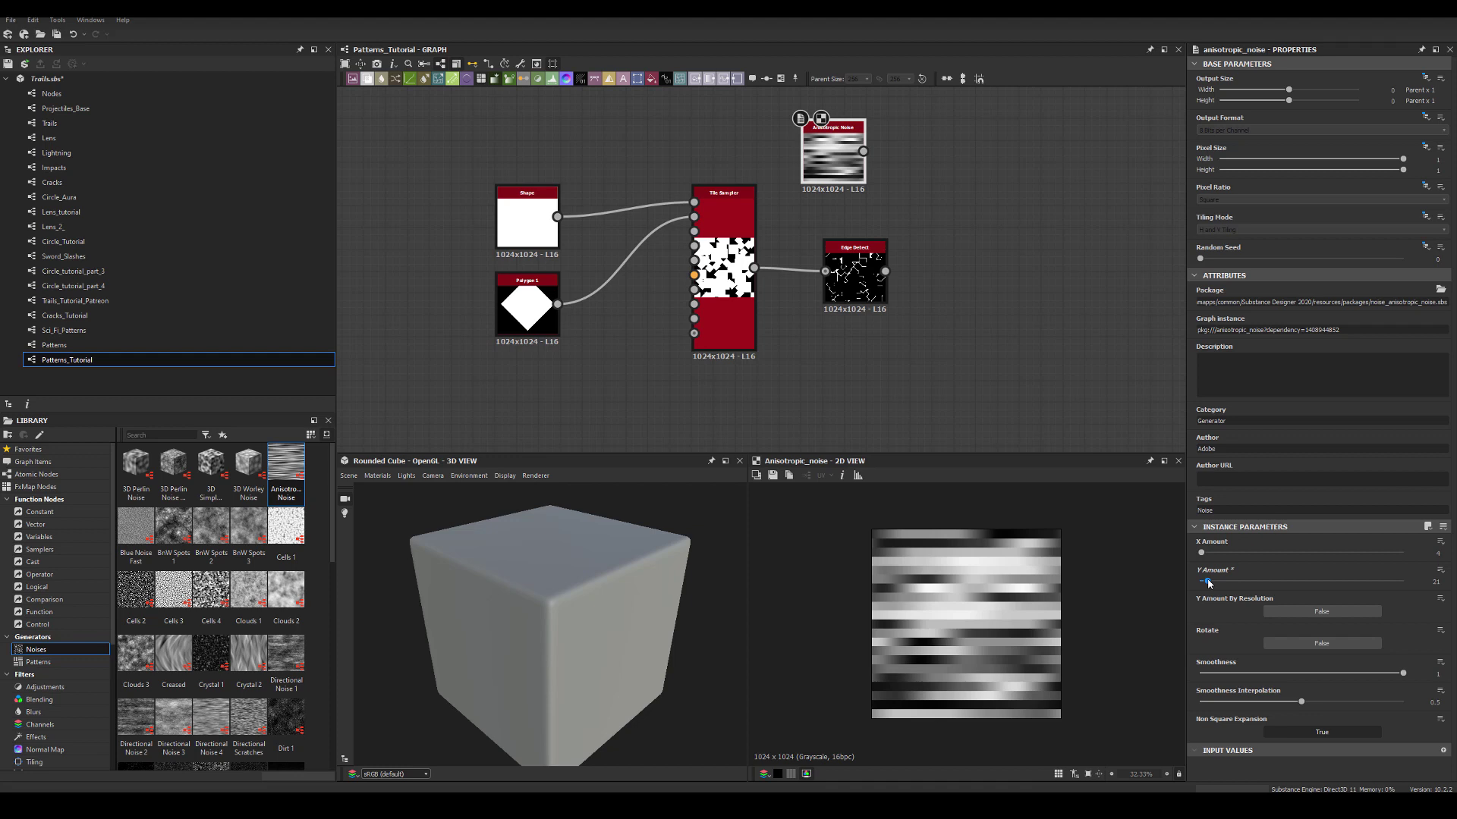
{"action": "left_click_drag", "start_coordinate": [1208, 583], "coordinate": [1217, 584]}
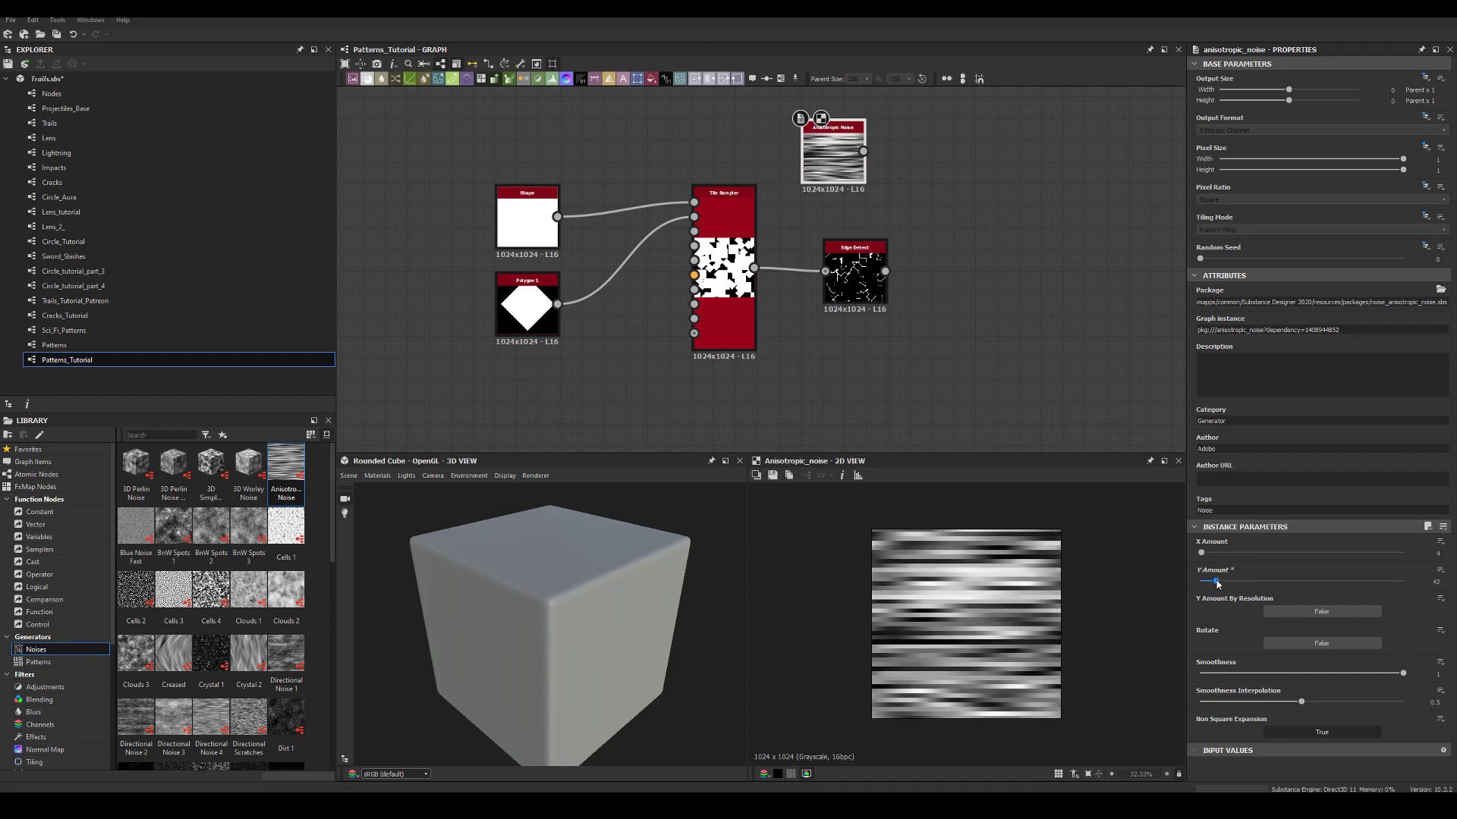
{"action": "left_click_drag", "start_coordinate": [1316, 670], "coordinate": [1183, 674]}
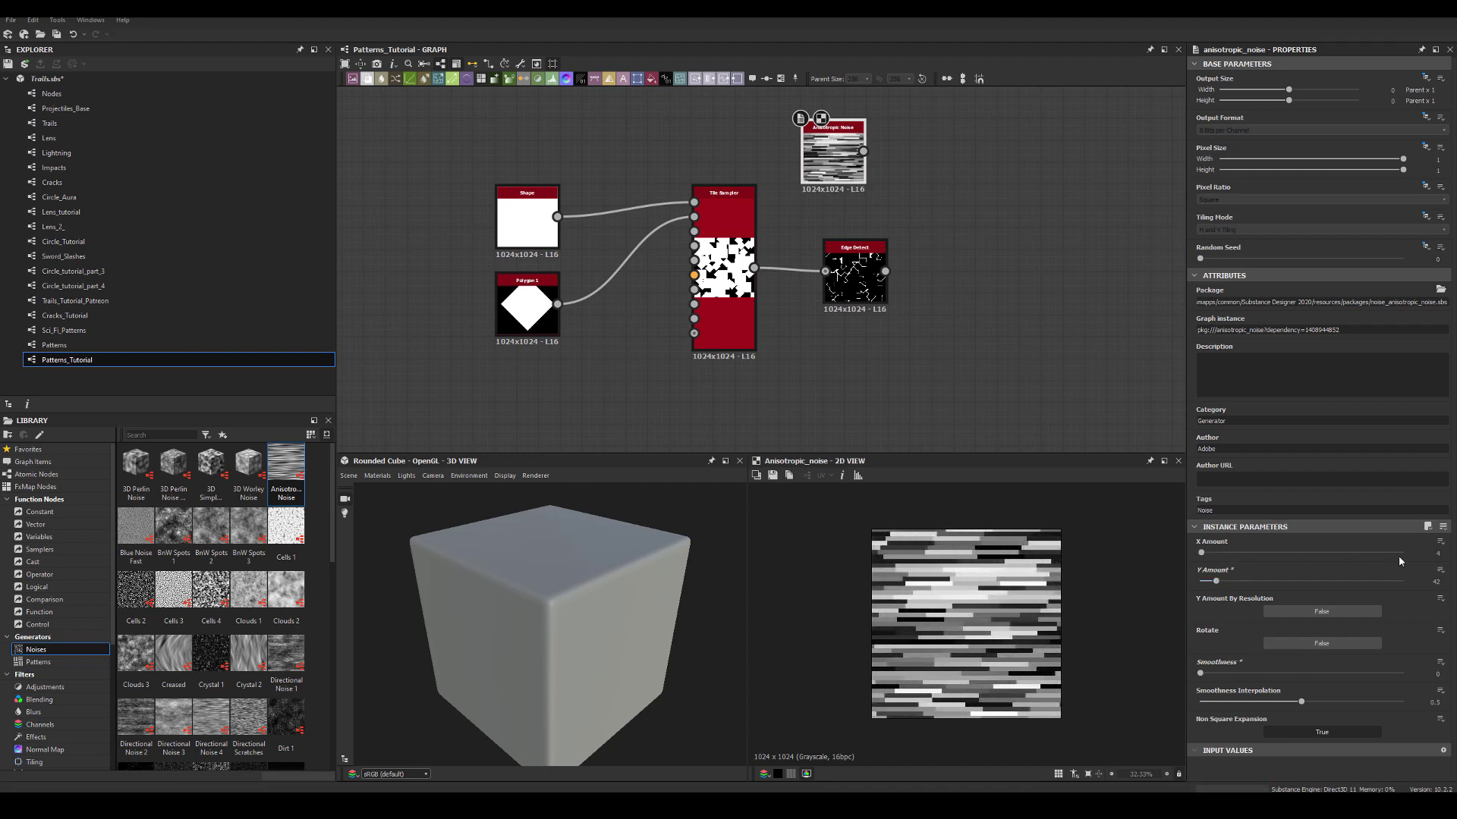
{"action": "type", "text": "2"}
{"action": "key", "text": "Return"}
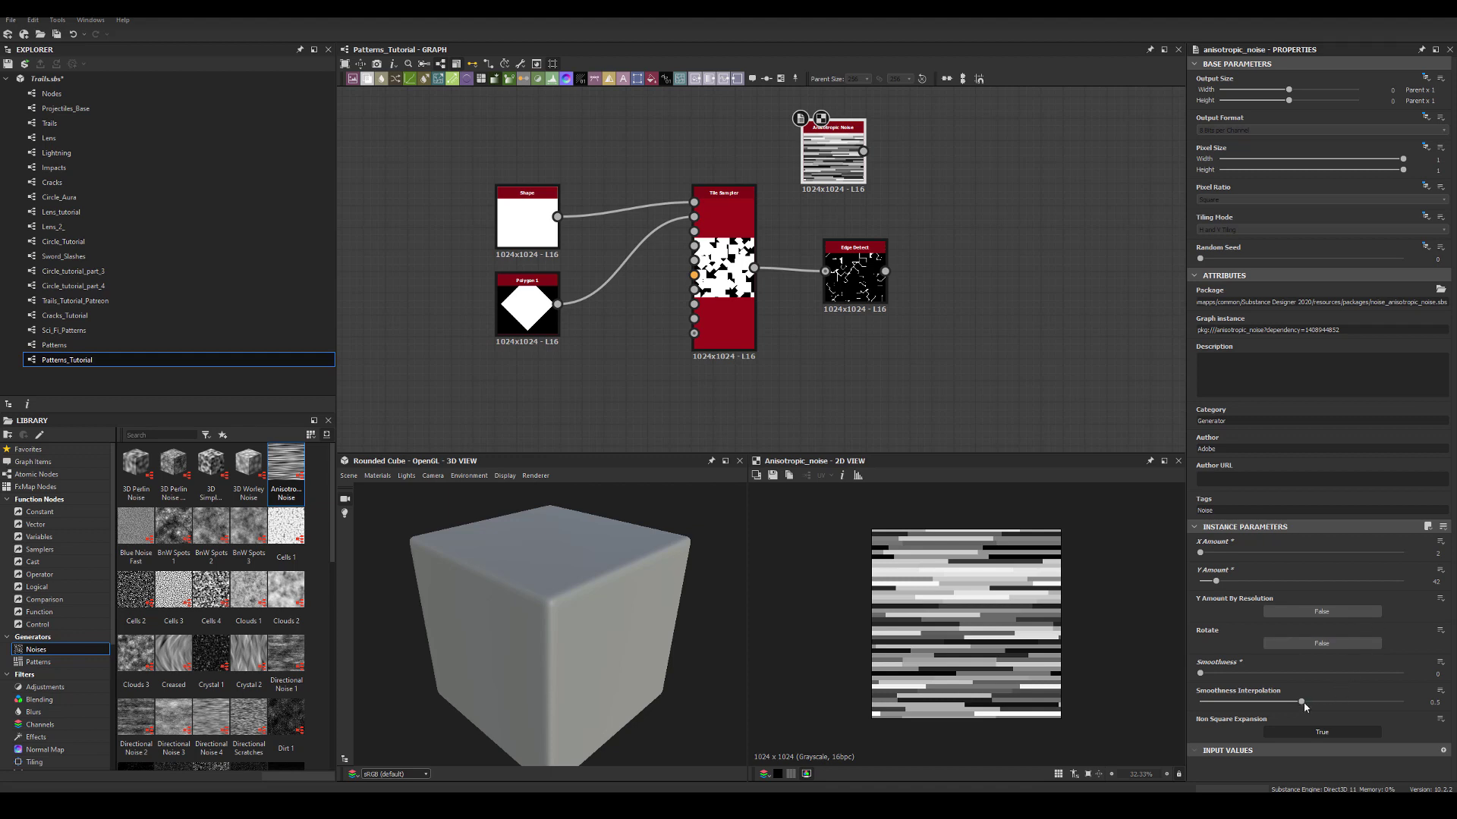
{"action": "left_click_drag", "start_coordinate": [1302, 704], "coordinate": [1104, 697]}
{"action": "left_click_drag", "start_coordinate": [863, 151], "coordinate": [994, 162]}
Step: Add a Histogram Scan after the noise with Position about 0.27 and Contrast 1
{"action": "type", "text": "sca"}
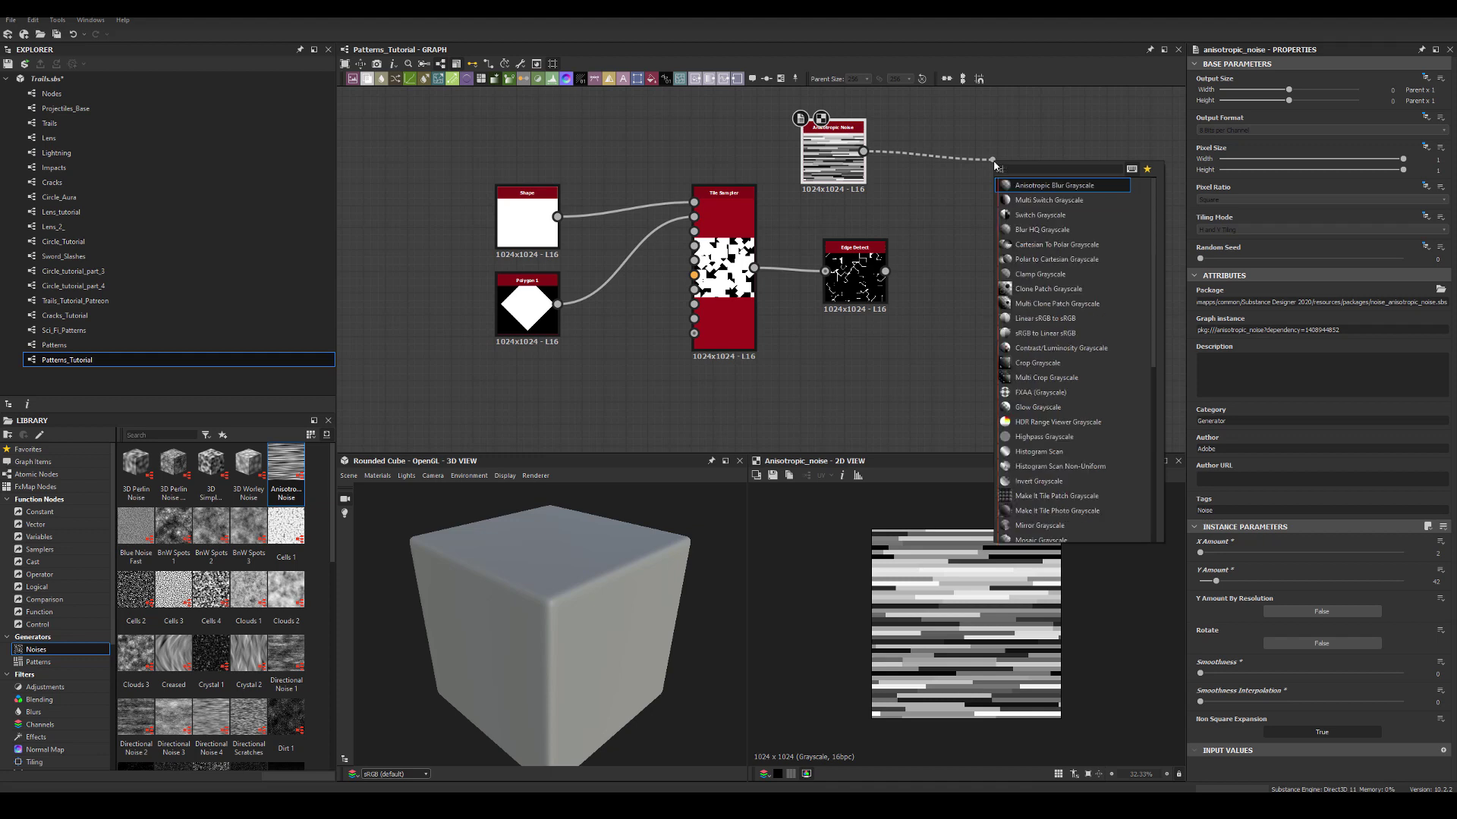
{"action": "type", "text": "c"}
{"action": "key", "text": "BackSpace"}
{"action": "key", "text": "BackSpace"}
{"action": "type", "text": "n"}
{"action": "left_click", "coordinate": [1016, 246]}
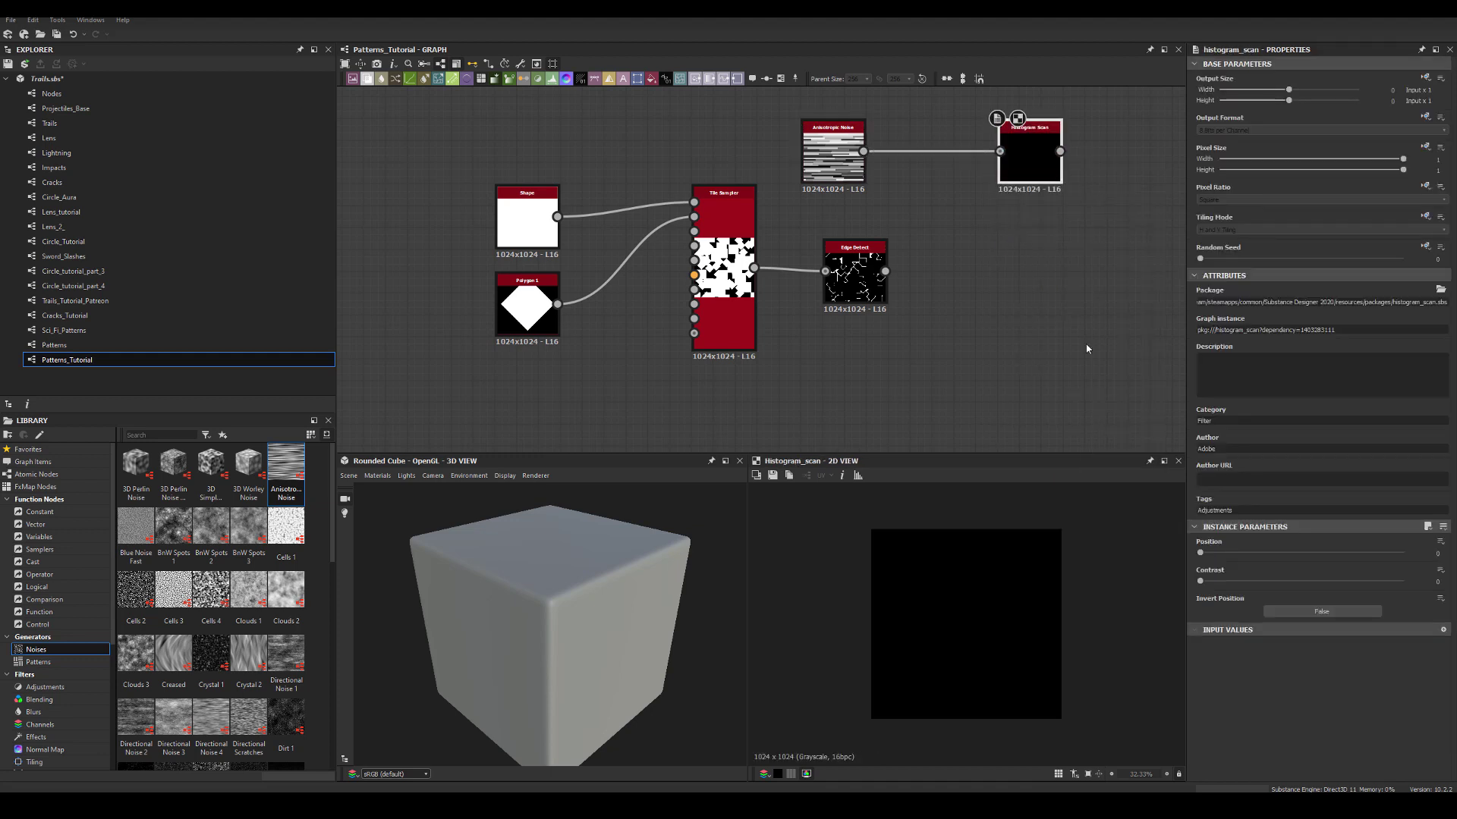
{"action": "left_click_drag", "start_coordinate": [1200, 552], "coordinate": [1277, 553]}
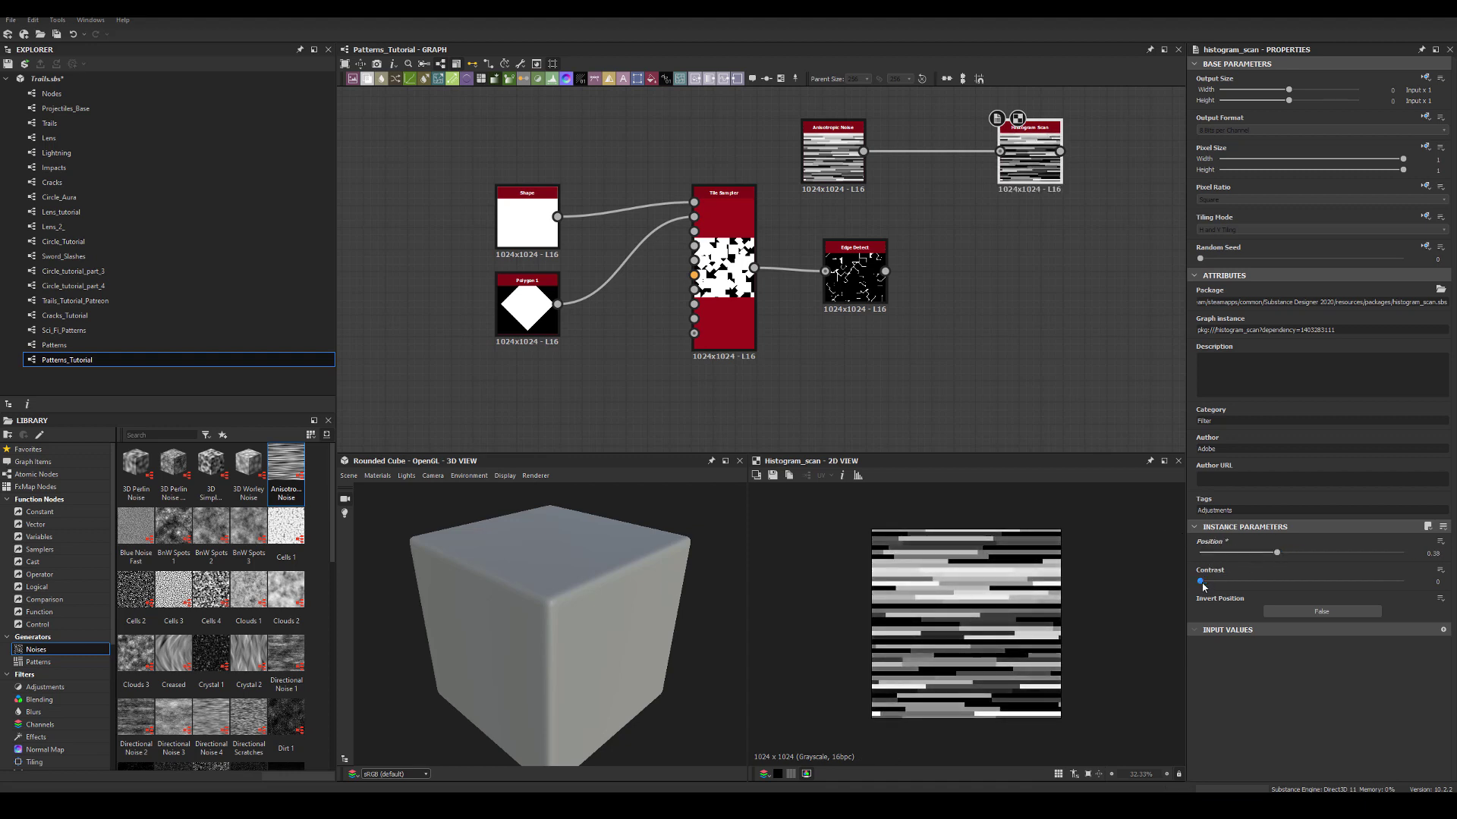
{"action": "left_click_drag", "start_coordinate": [1201, 581], "coordinate": [1403, 581]}
{"action": "left_click_drag", "start_coordinate": [1277, 552], "coordinate": [1254, 559]}
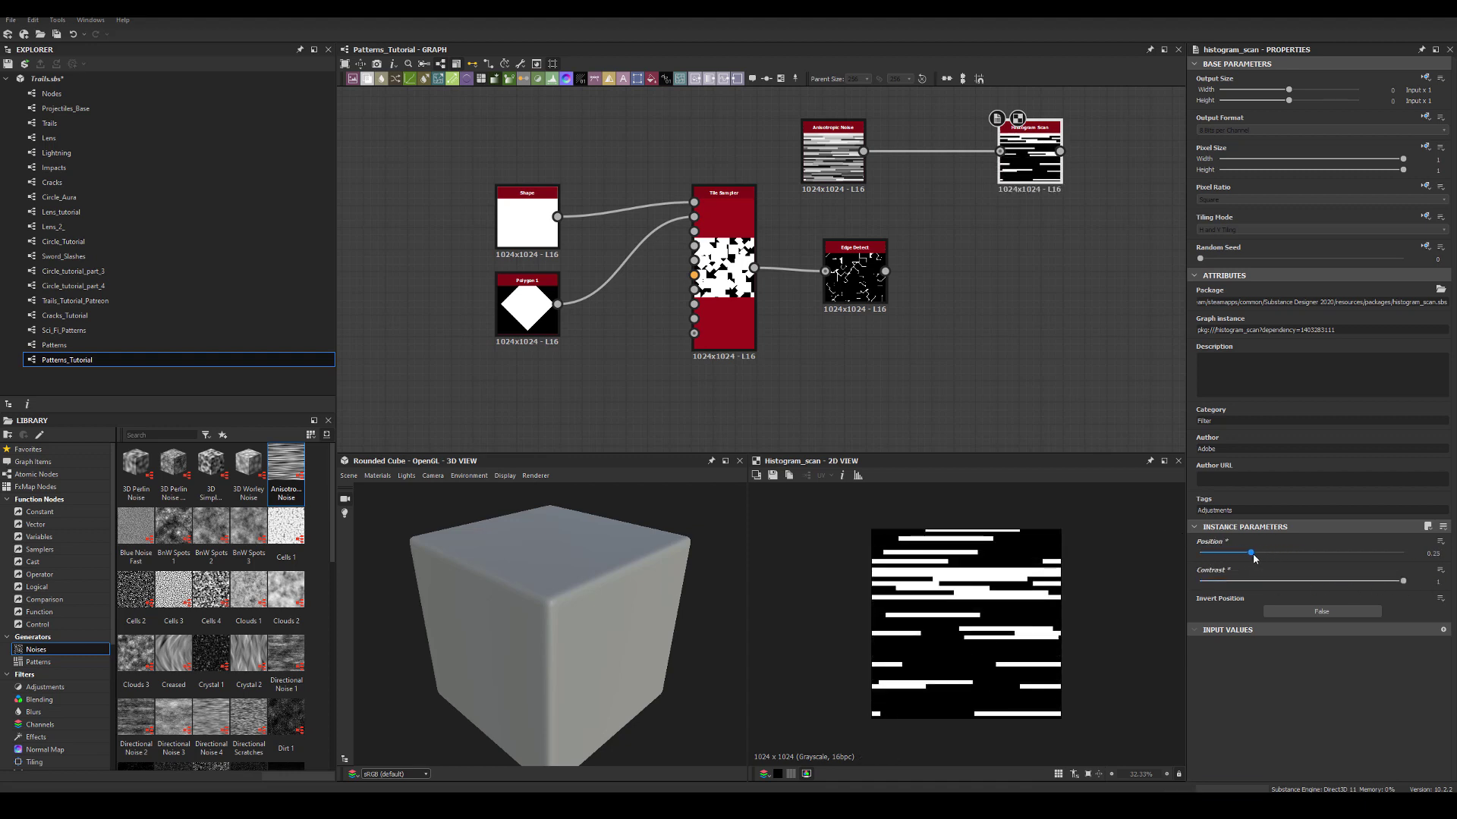
Step: Add a Blend fed by Edge Detect, with the stripe pattern wired into its Foreground
{"action": "middle_click_drag", "start_coordinate": [871, 289], "coordinate": [799, 287]}
{"action": "left_click_drag", "start_coordinate": [812, 272], "coordinate": [1105, 269]}
{"action": "type", "text": "bl"}
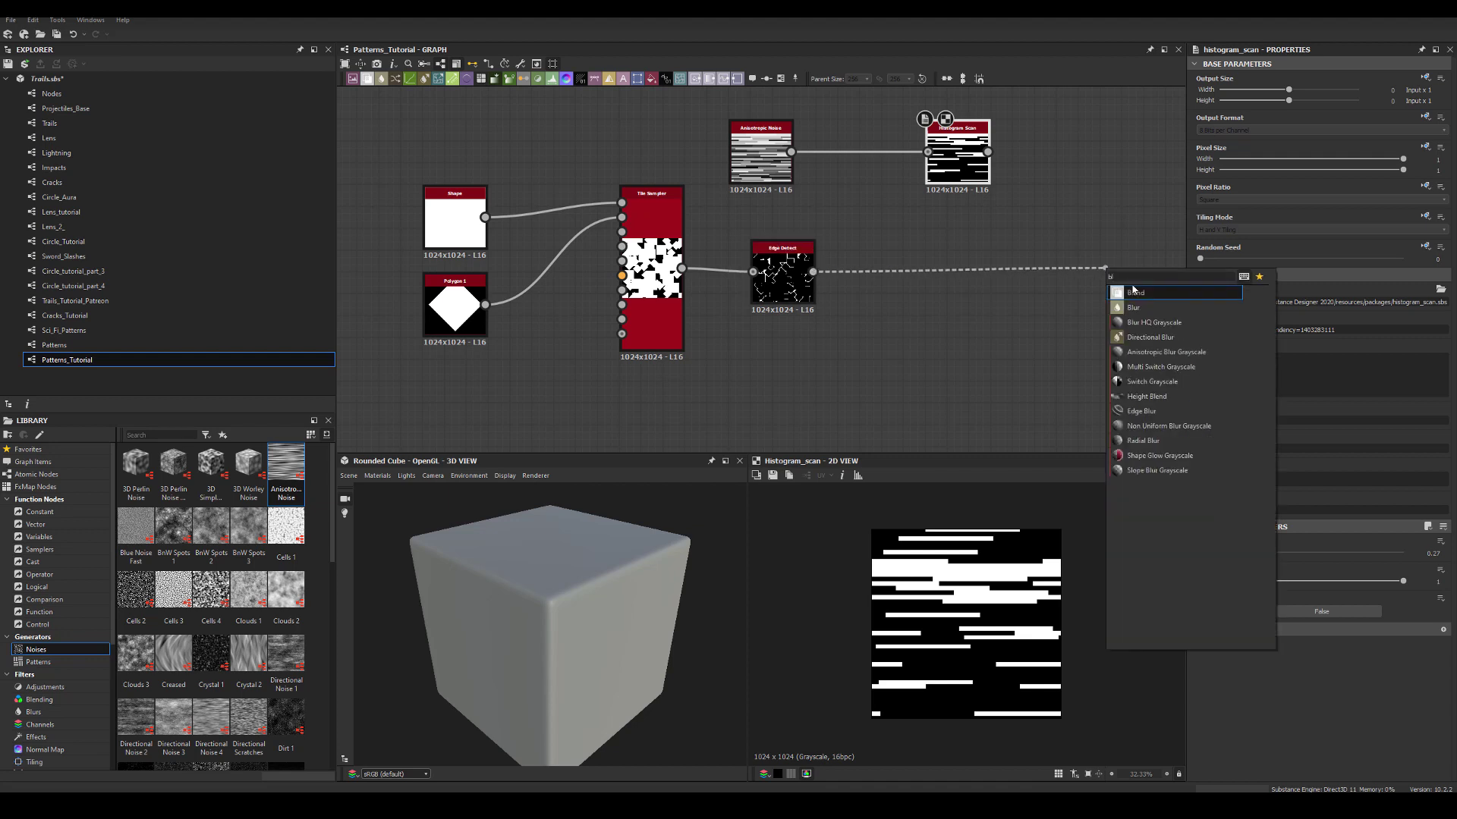
{"action": "left_click", "coordinate": [1135, 292]}
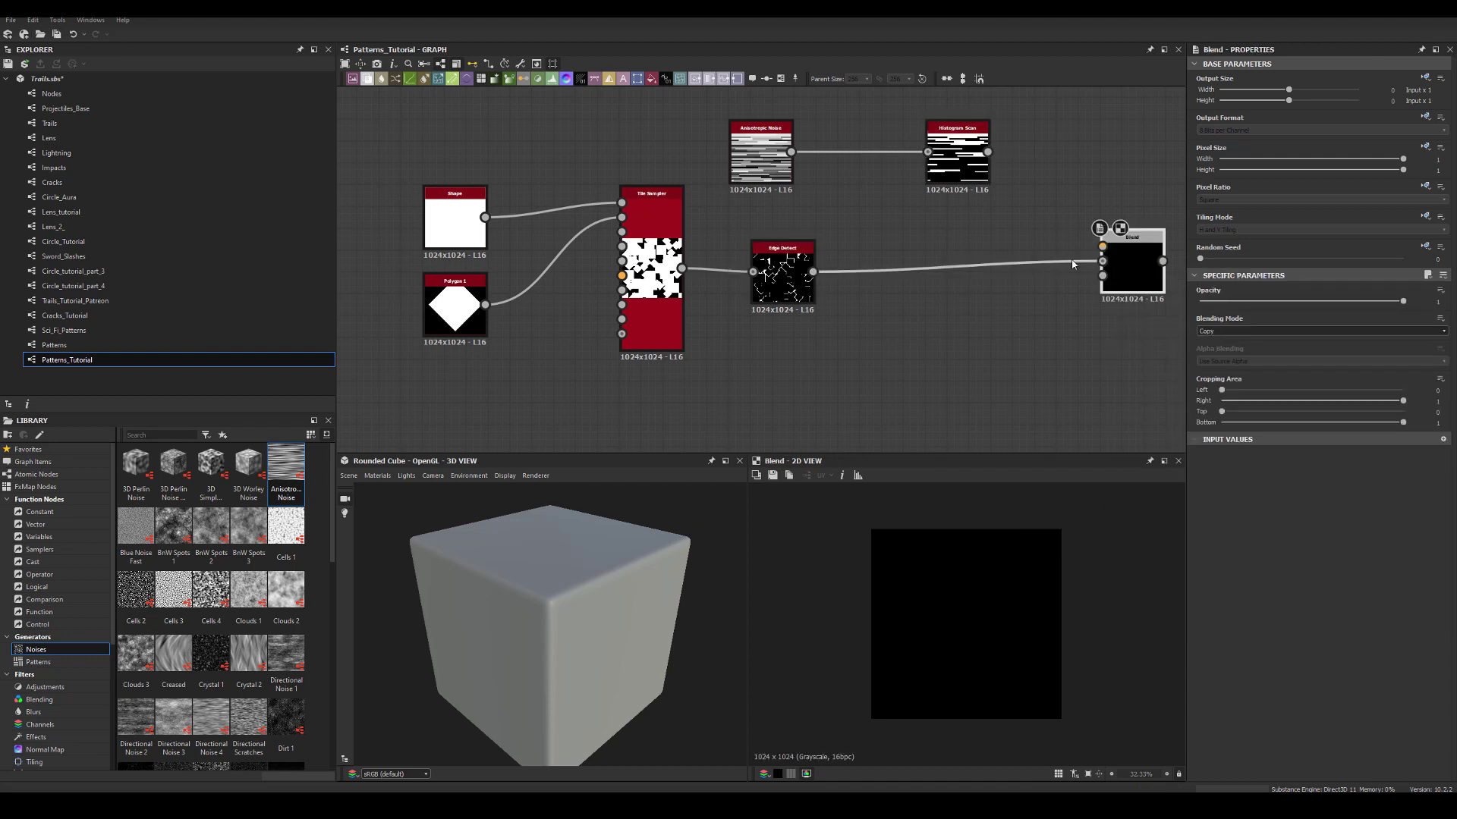
{"action": "left_click_drag", "start_coordinate": [987, 152], "coordinate": [1102, 246]}
{"action": "left_click_drag", "start_coordinate": [1124, 267], "coordinate": [1081, 224]}
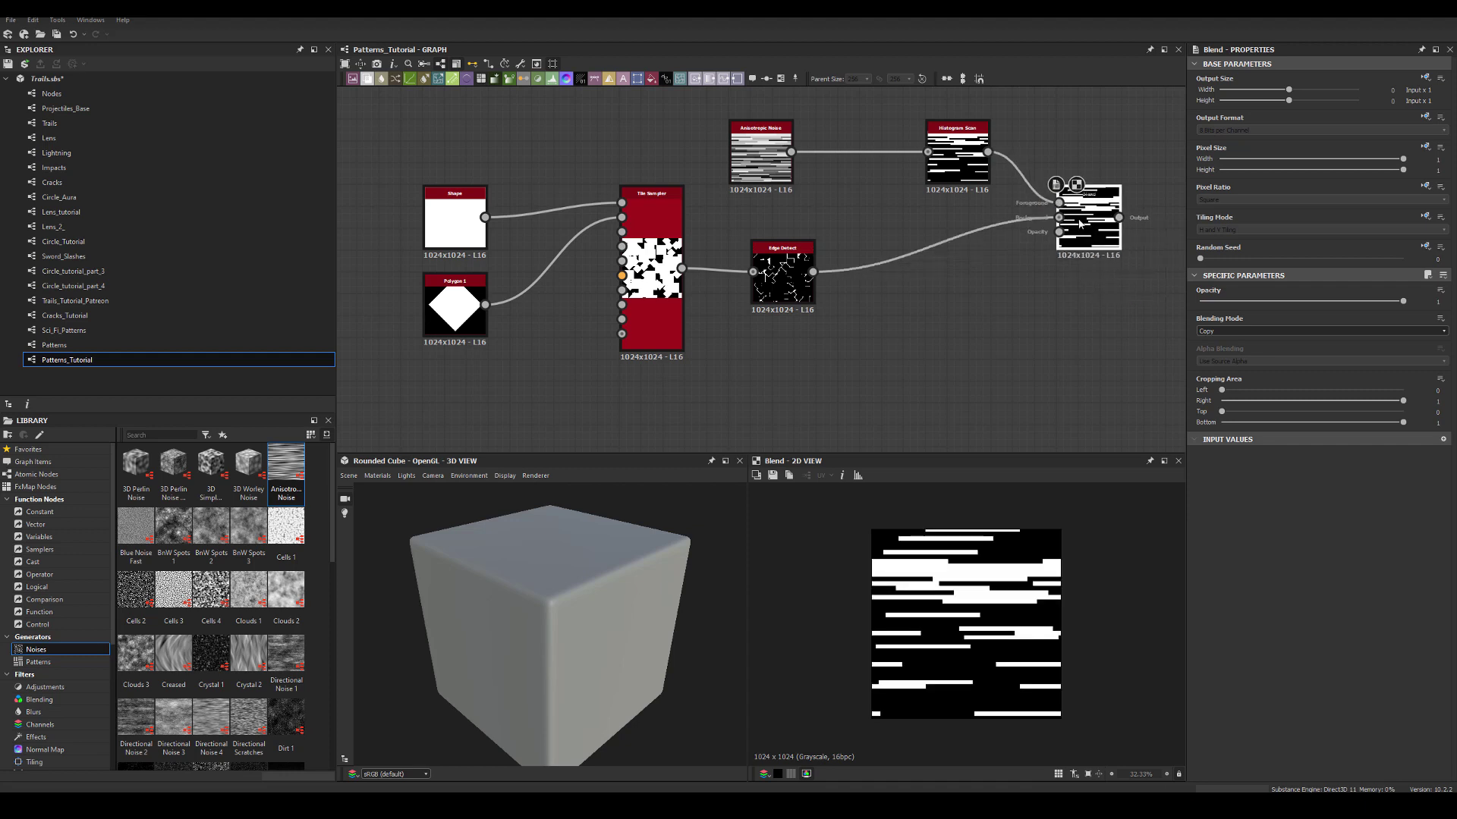
Step: Set the Blend to Subtract mode, testing Opacity and leaving it at 1
{"action": "left_click", "coordinate": [1320, 331]}
{"action": "left_click", "coordinate": [1222, 350]}
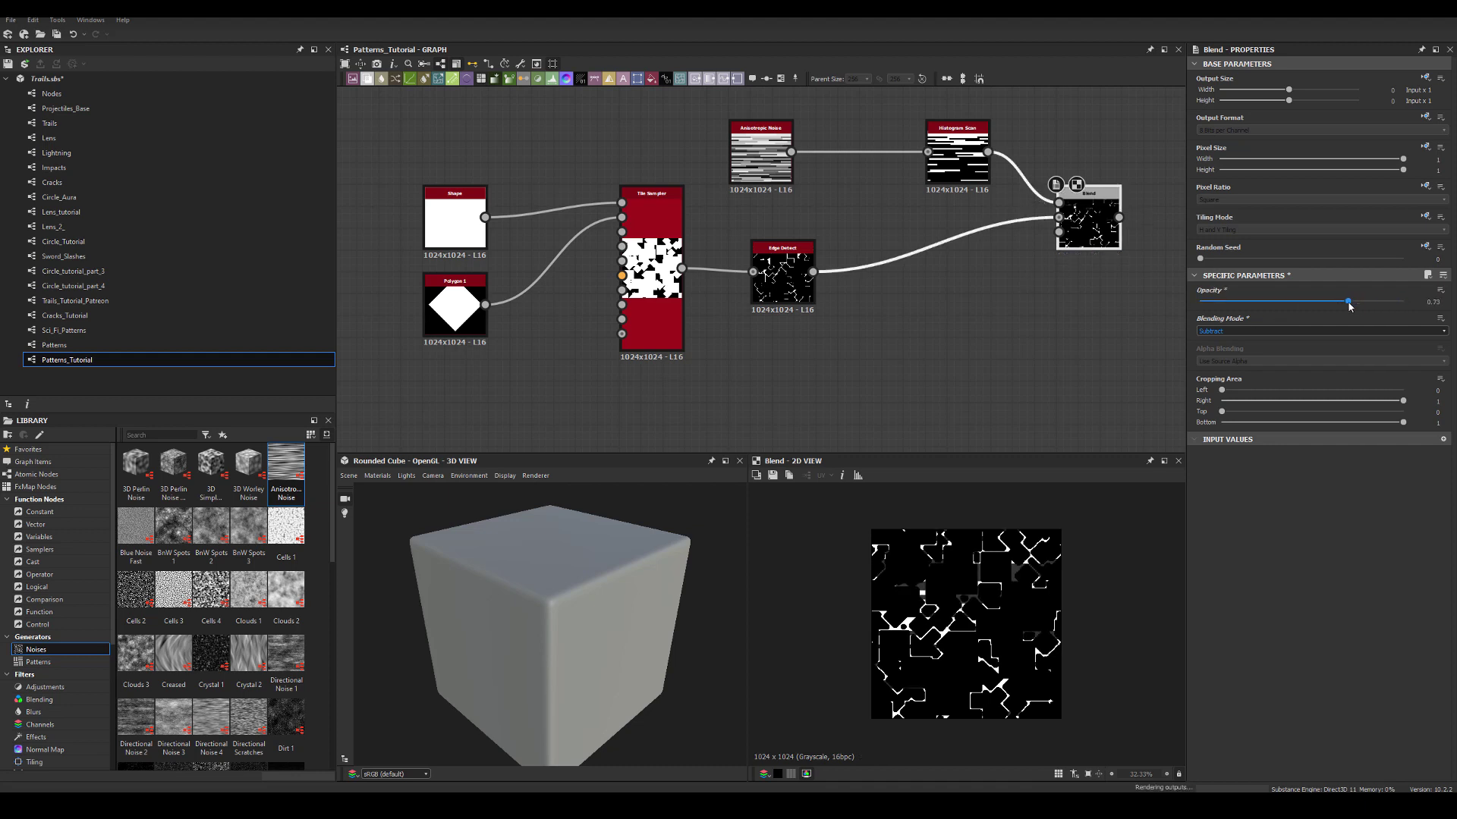
{"action": "mouse_move", "coordinate": [1403, 307]}
{"action": "left_mouse_down"}
{"action": "mouse_move", "coordinate": [1244, 306]}
{"action": "mouse_move", "coordinate": [1423, 315]}
{"action": "left_mouse_up"}
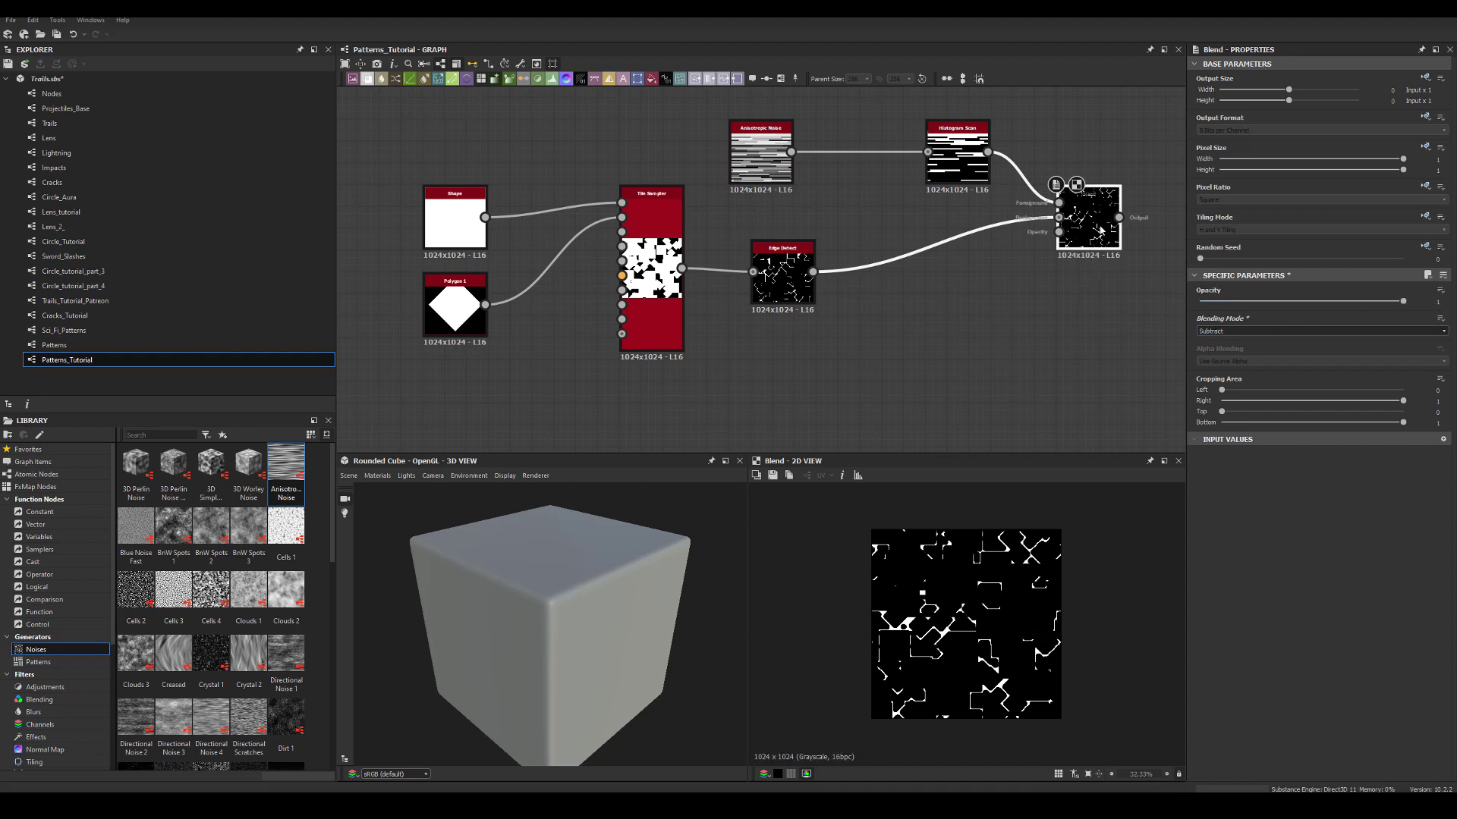
{"action": "middle_click_drag", "start_coordinate": [1032, 290], "coordinate": [881, 255]}
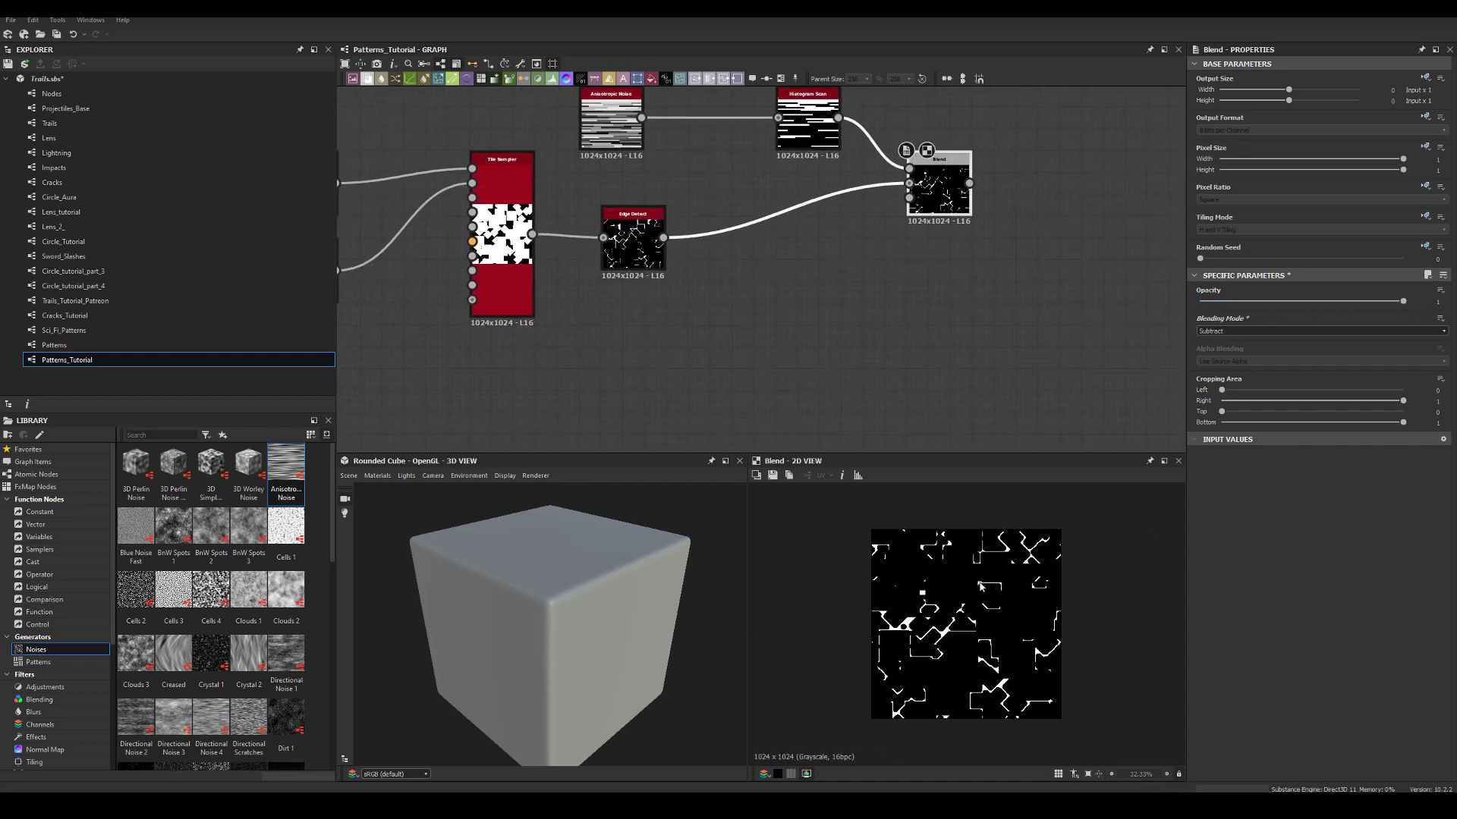
Step: Add an inverted Edge Detect after the Blend, with Edge Width about 2.68 and Roundness about 3.13
{"action": "scroll", "coordinate": [980, 586], "scroll_direction": "up", "scroll_amount": 2}
{"action": "left_click_drag", "start_coordinate": [938, 188], "coordinate": [1046, 194]}
{"action": "type", "text": "edge"}
{"action": "left_click", "coordinate": [1079, 218]}
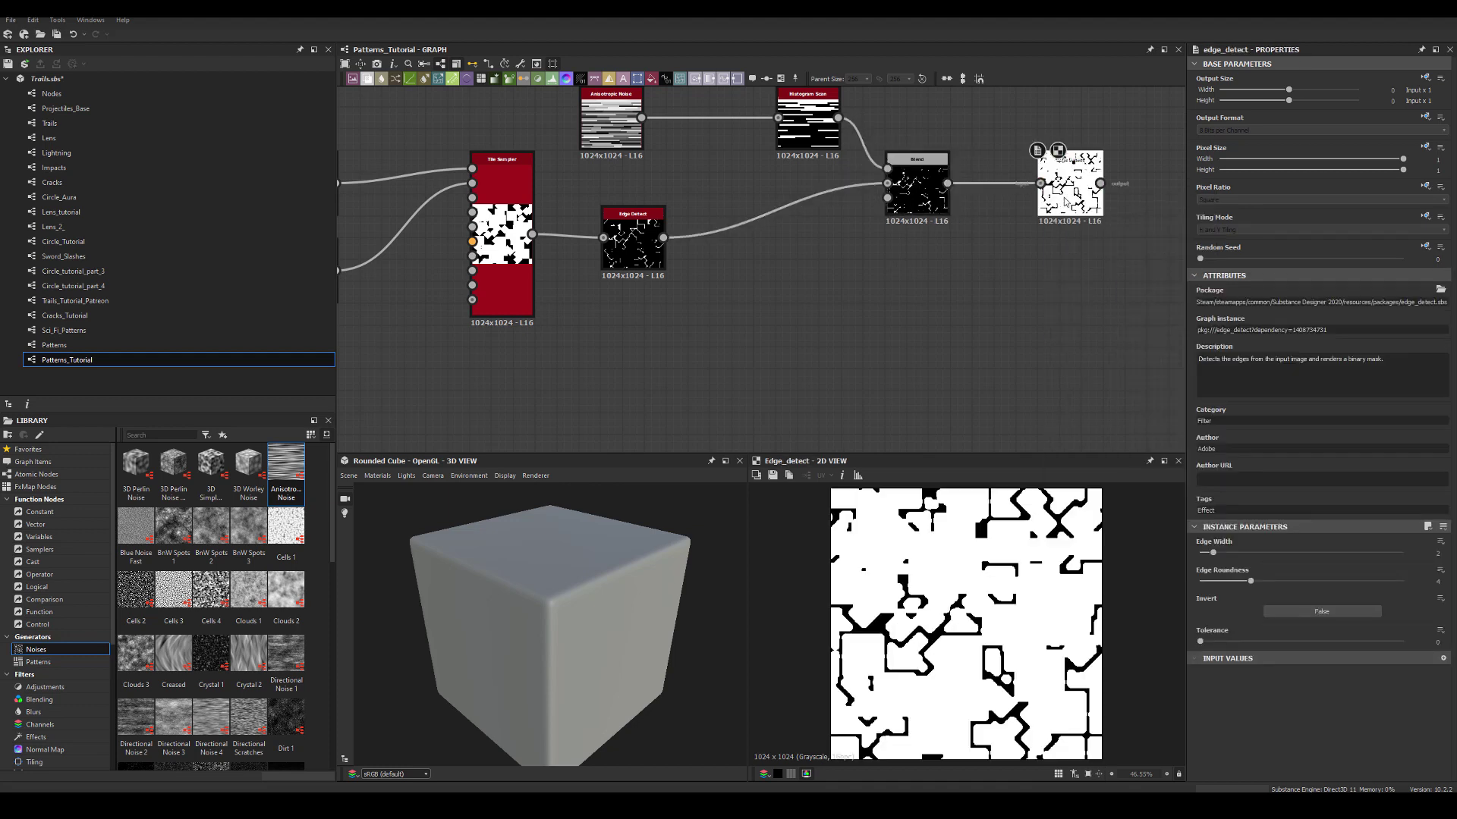
{"action": "left_click", "coordinate": [1265, 612]}
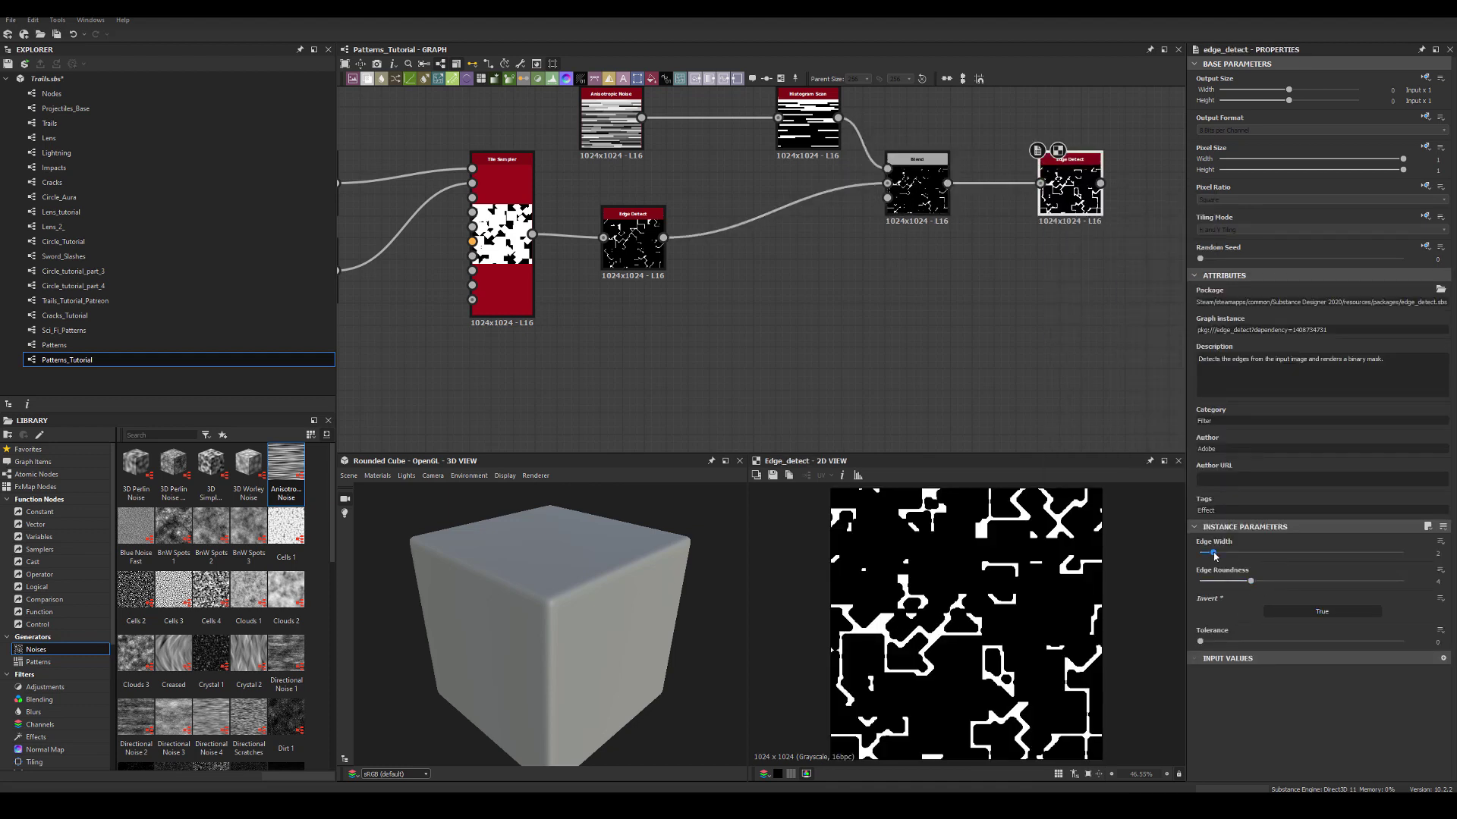
{"action": "left_click_drag", "start_coordinate": [1214, 556], "coordinate": [1239, 582]}
{"action": "middle_click_drag", "start_coordinate": [998, 319], "coordinate": [828, 288]}
Step: Chain a second Edge Detect with Edge Width 1 and Roundness 0
{"action": "left_click_drag", "start_coordinate": [932, 151], "coordinate": [1032, 173]}
{"action": "type", "text": "ed"}
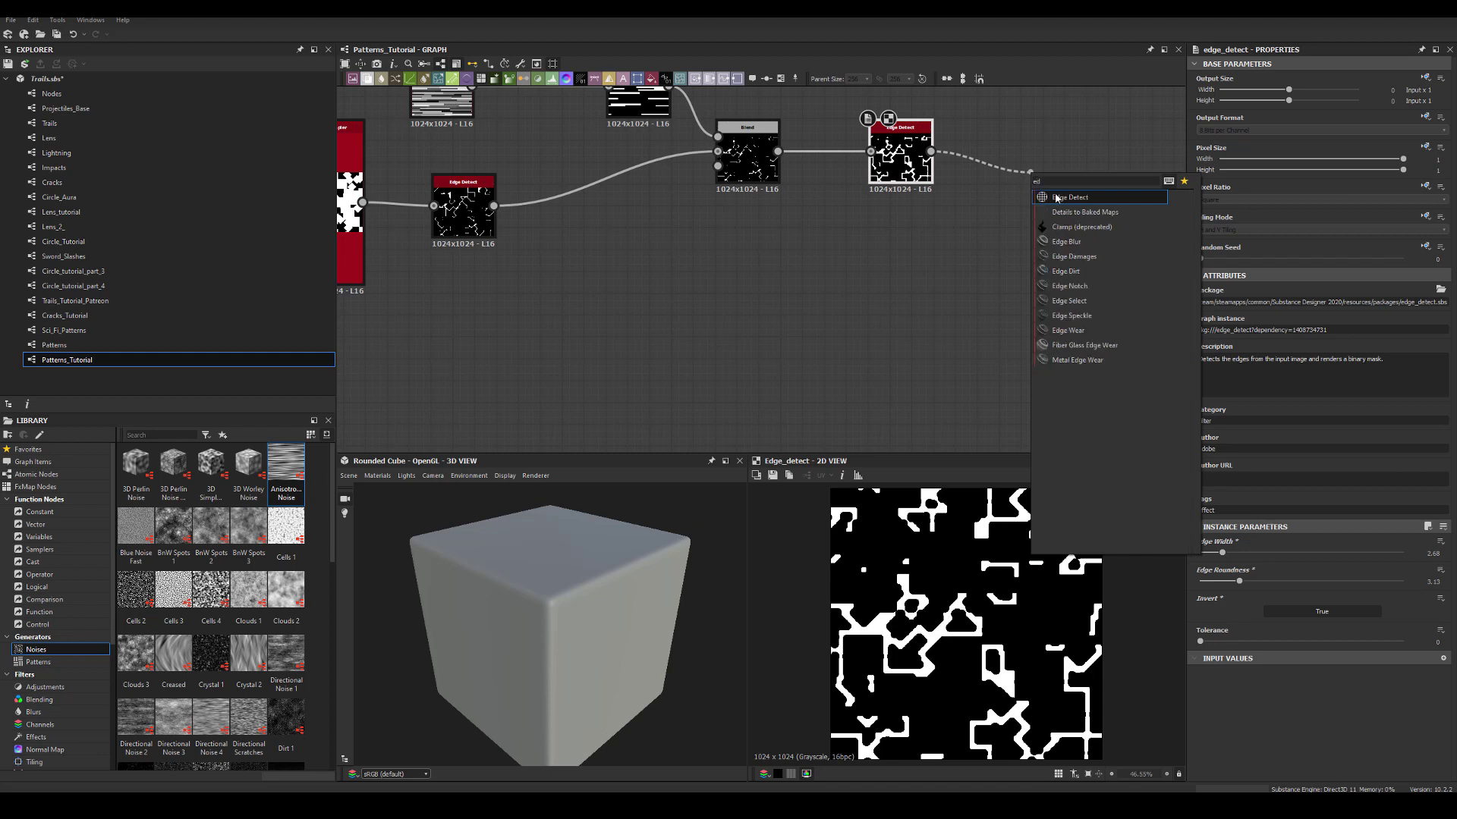
{"action": "left_click", "coordinate": [1057, 198]}
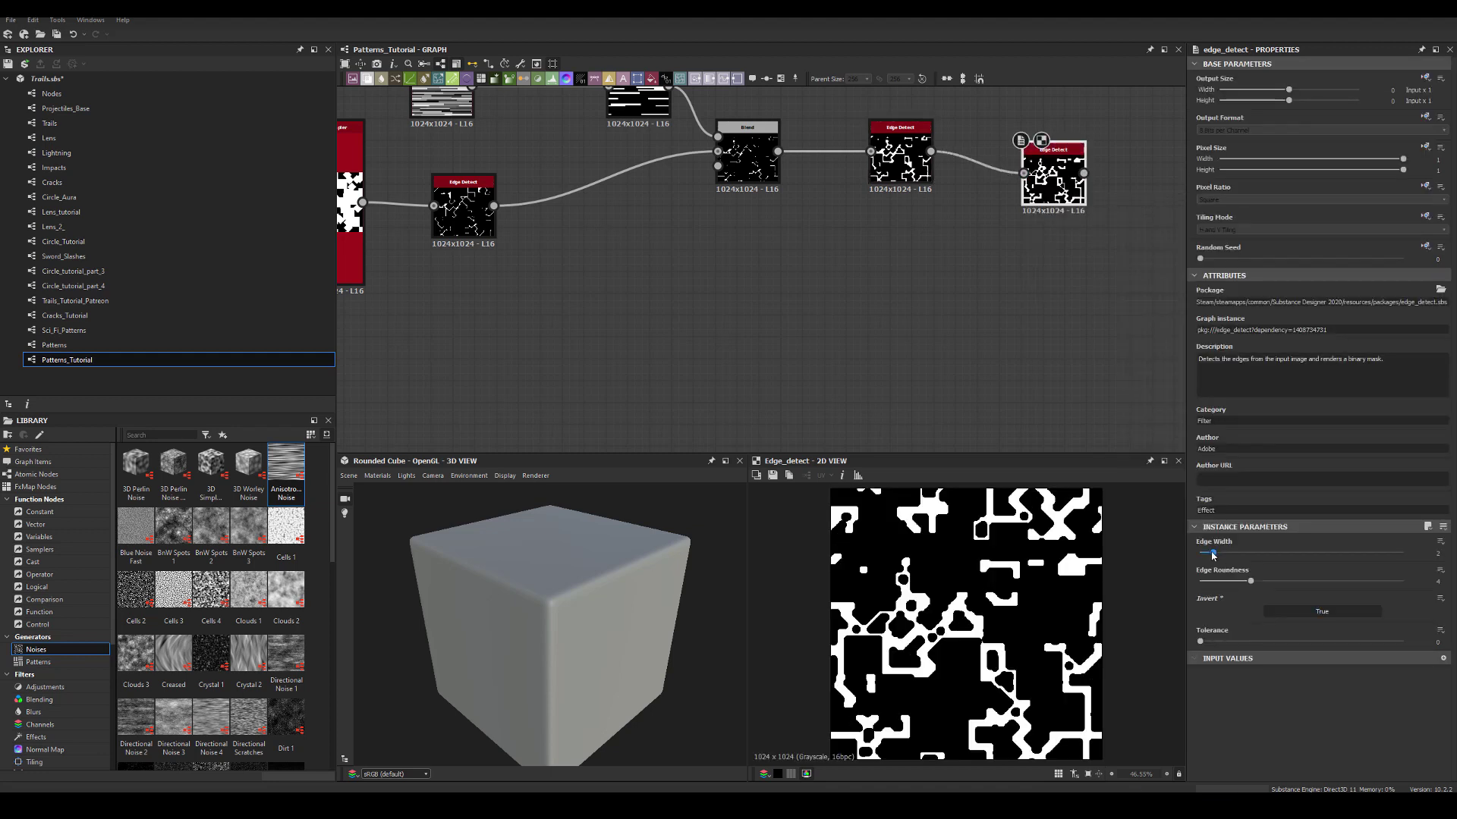
{"action": "left_click_drag", "start_coordinate": [1212, 554], "coordinate": [1147, 558]}
{"action": "left_click_drag", "start_coordinate": [1231, 585], "coordinate": [1151, 582]}
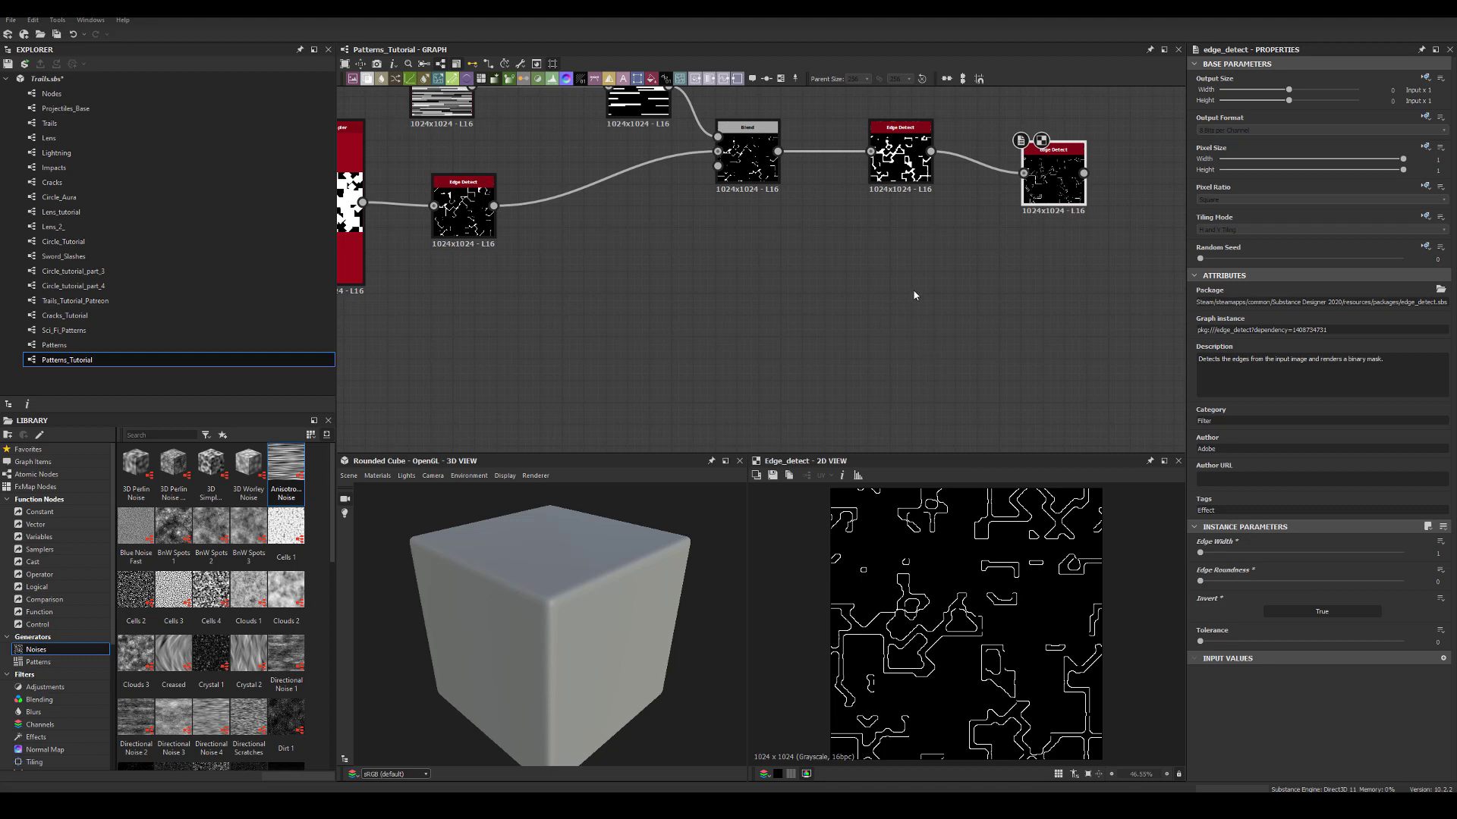
Step: Add a Blend node after the second Edge Detect
{"action": "middle_click_drag", "start_coordinate": [1071, 211], "coordinate": [885, 260]}
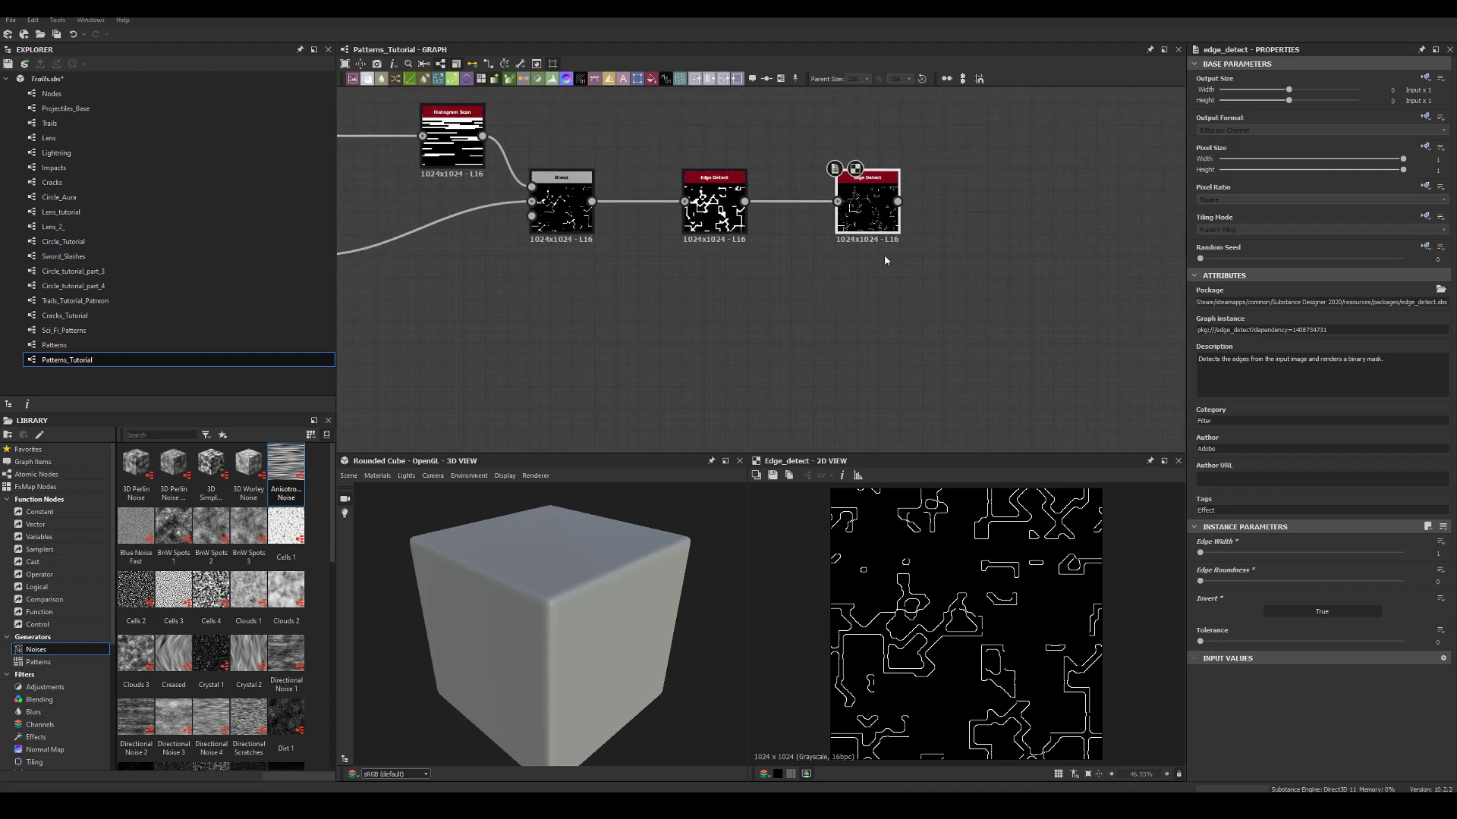
{"action": "left_click_drag", "start_coordinate": [897, 201], "coordinate": [1041, 277]}
{"action": "type", "text": "bl"}
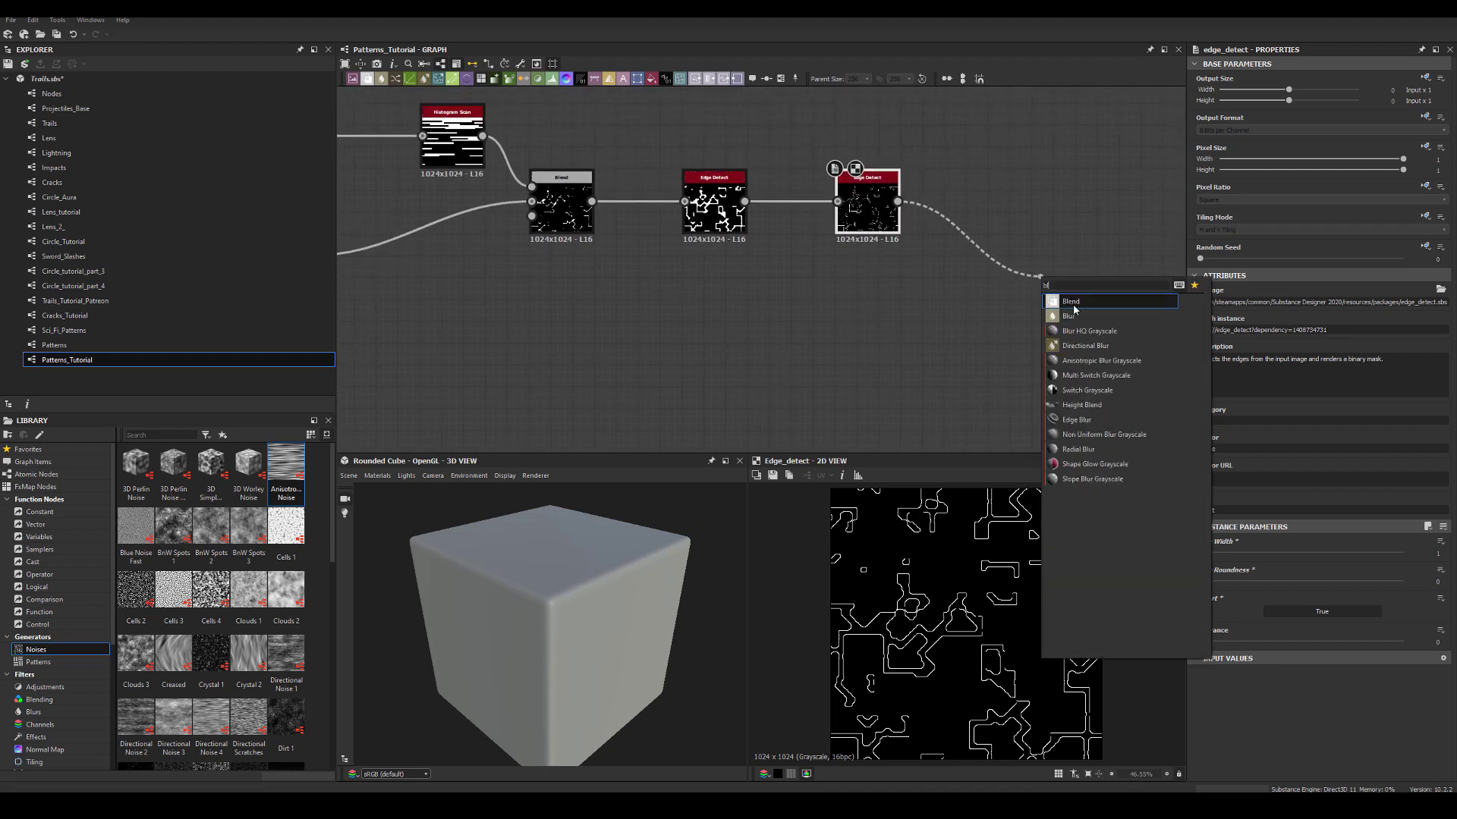
{"action": "left_click", "coordinate": [1074, 306]}
{"action": "middle_click_drag", "start_coordinate": [880, 365], "coordinate": [874, 299]}
Step: Add a Perlin Noise node, then delete it
{"action": "key", "text": "space"}
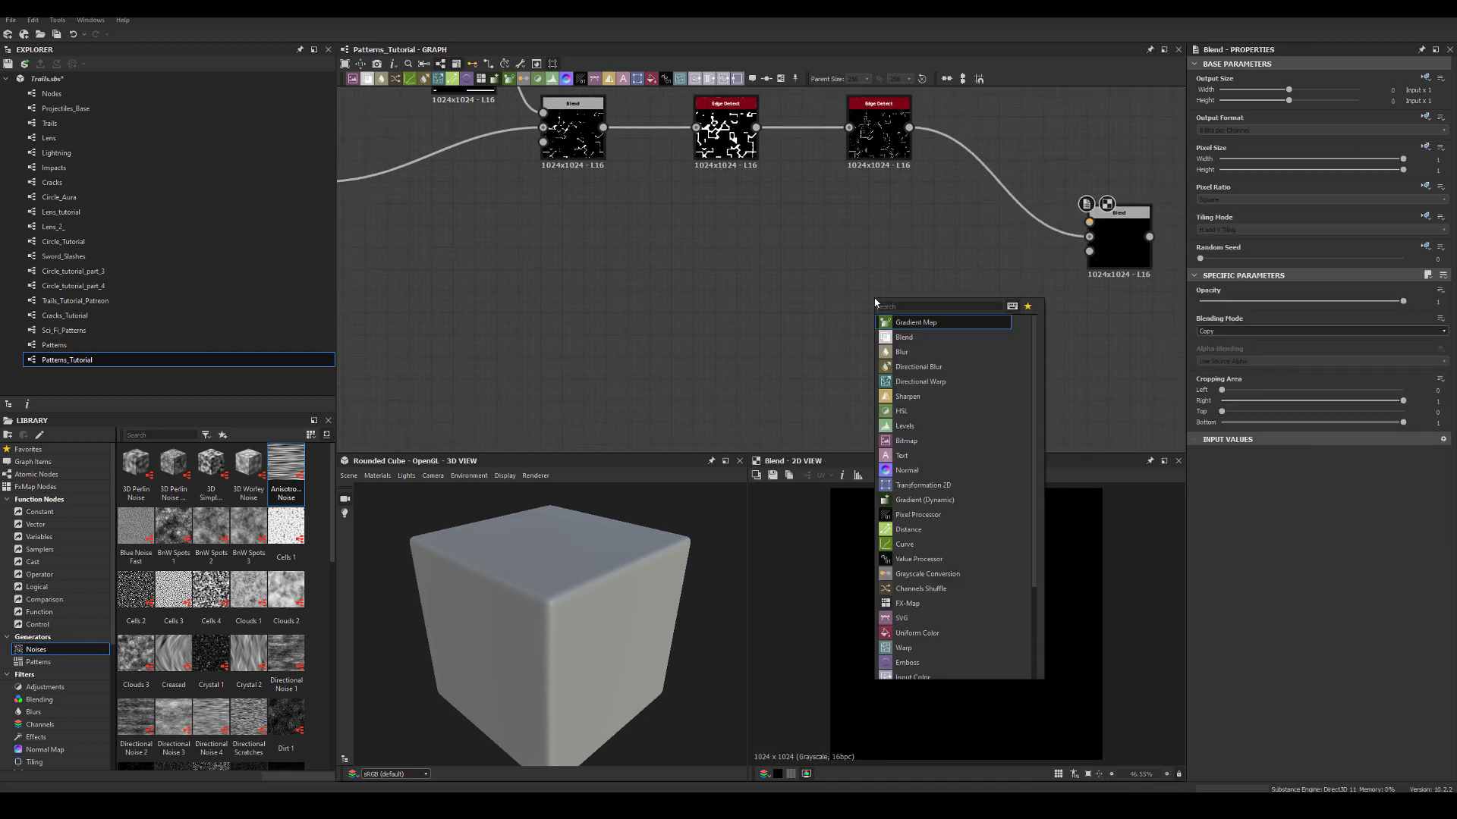
{"action": "type", "text": "per"}
{"action": "left_click", "coordinate": [908, 338]}
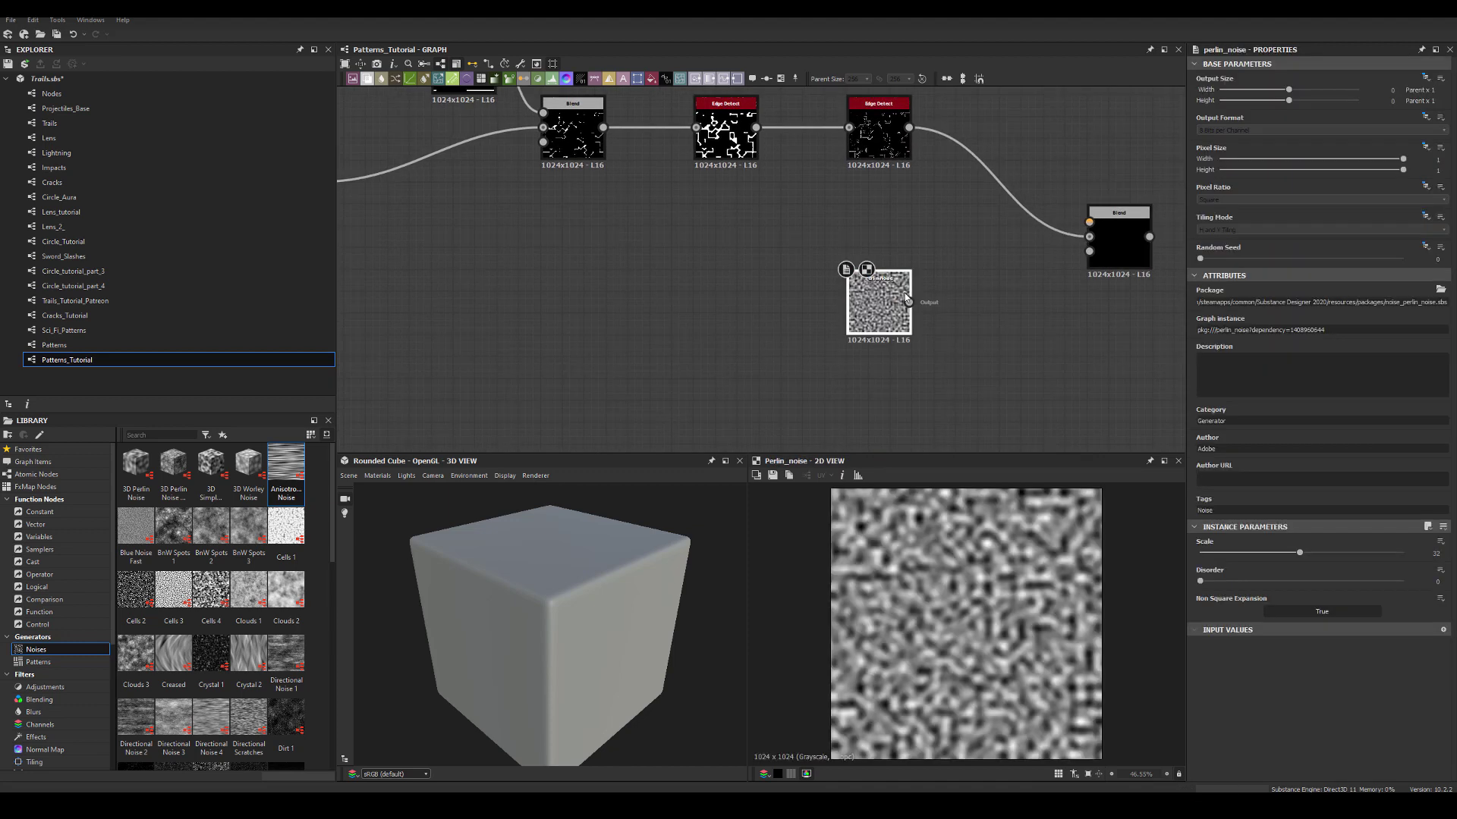
{"action": "left_click_drag", "start_coordinate": [955, 306], "coordinate": [957, 303]}
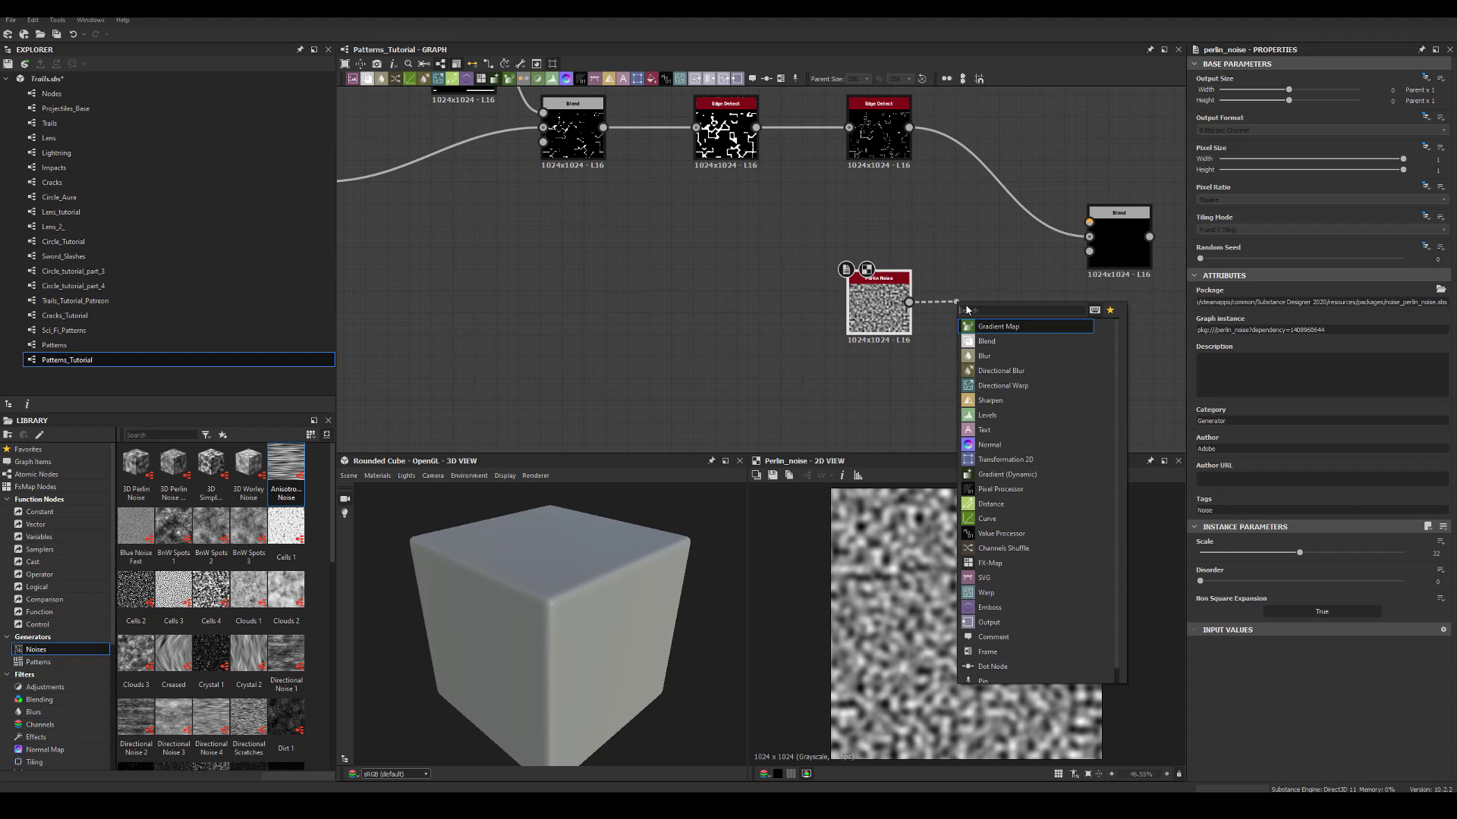
{"action": "left_click", "coordinate": [791, 283]}
{"action": "left_click_drag", "start_coordinate": [873, 305], "coordinate": [829, 326]}
{"action": "key", "text": "Delete"}
Step: Place an Anisotropic Noise with Y Amount 72, Smoothness 0 and Interpolation 0.11
{"action": "left_click_drag", "start_coordinate": [289, 465], "coordinate": [791, 368]}
{"action": "left_click", "coordinate": [1236, 582]}
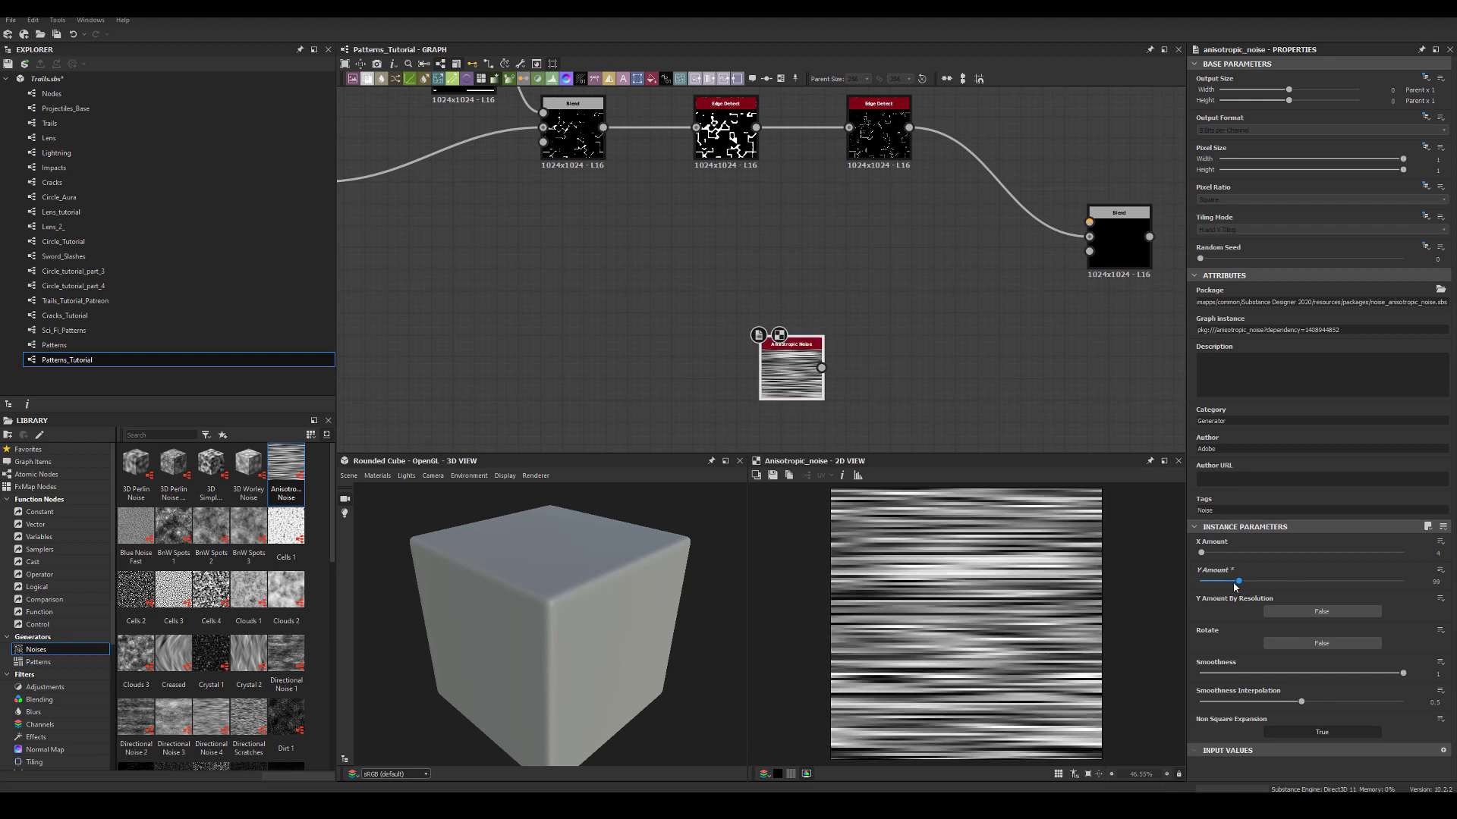
{"action": "left_click_drag", "start_coordinate": [1234, 584], "coordinate": [1228, 584]}
{"action": "left_click_drag", "start_coordinate": [1264, 675], "coordinate": [1130, 704]}
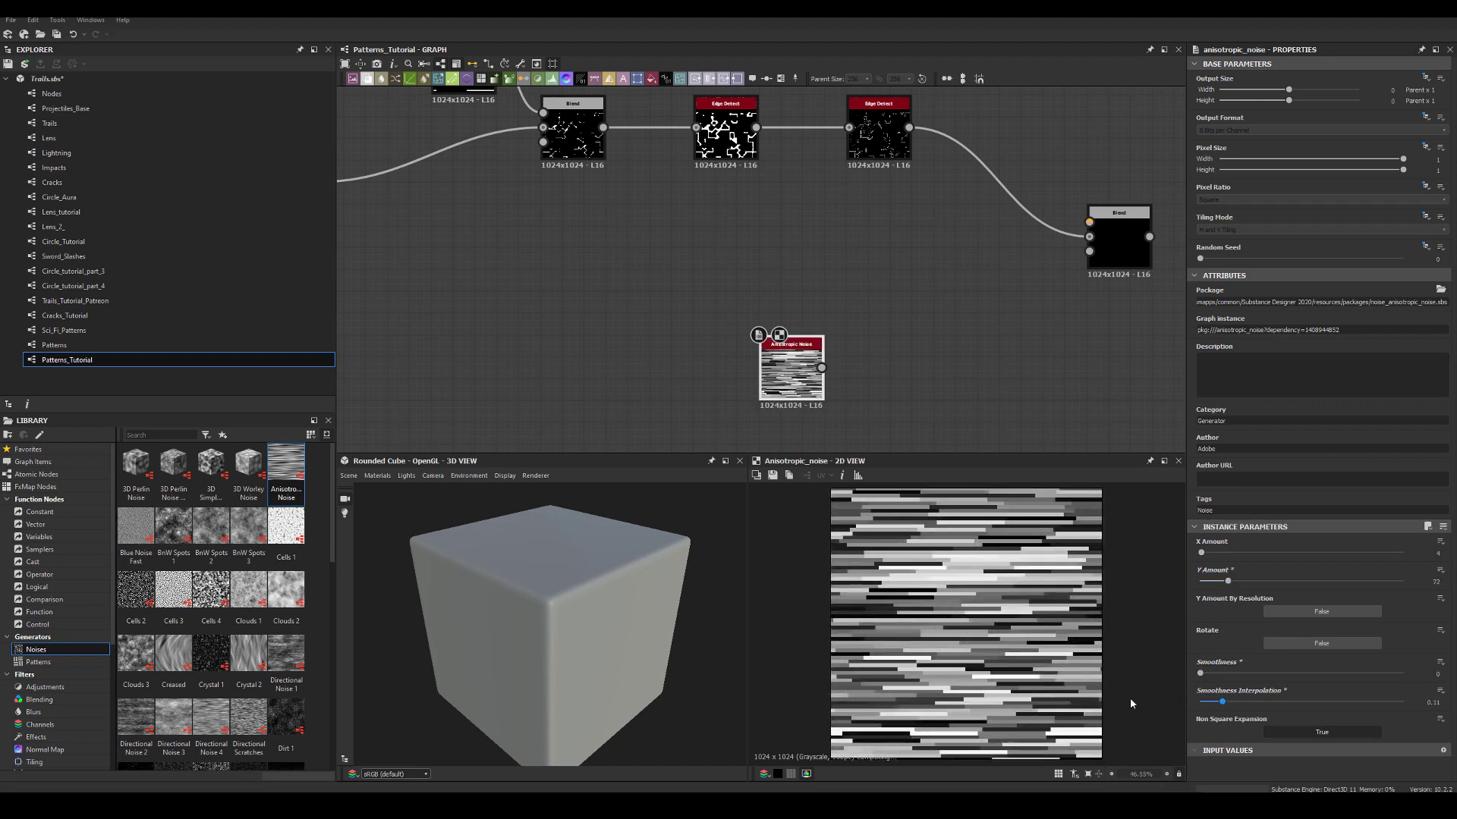
Step: Add a Histogram Scan after the Anisotropic Noise with Position 0.33 and Contrast 1
{"action": "left_click_drag", "start_coordinate": [821, 368], "coordinate": [898, 342]}
{"action": "type", "text": "Scan"}
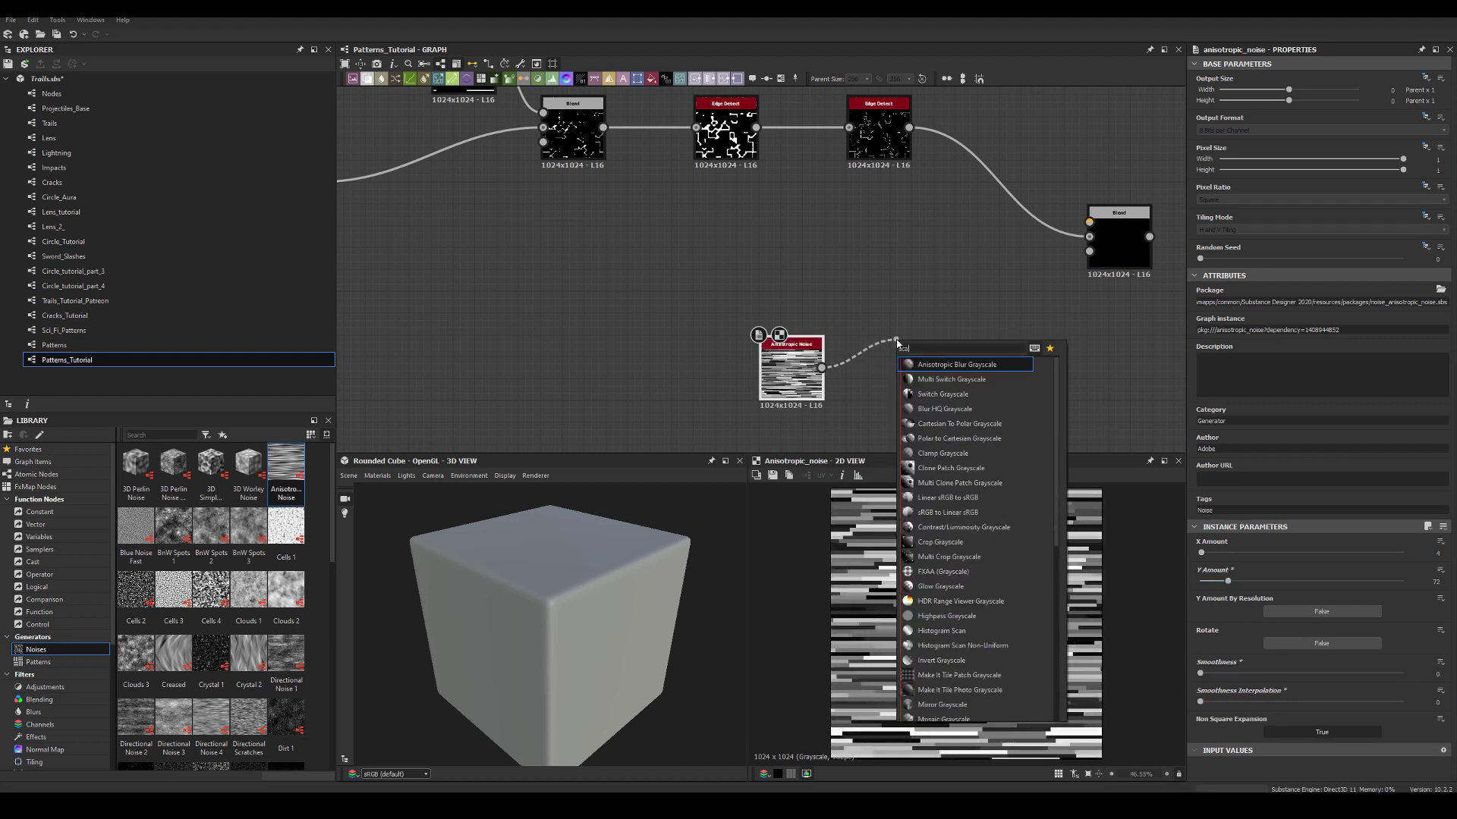
{"action": "left_click", "coordinate": [941, 424]}
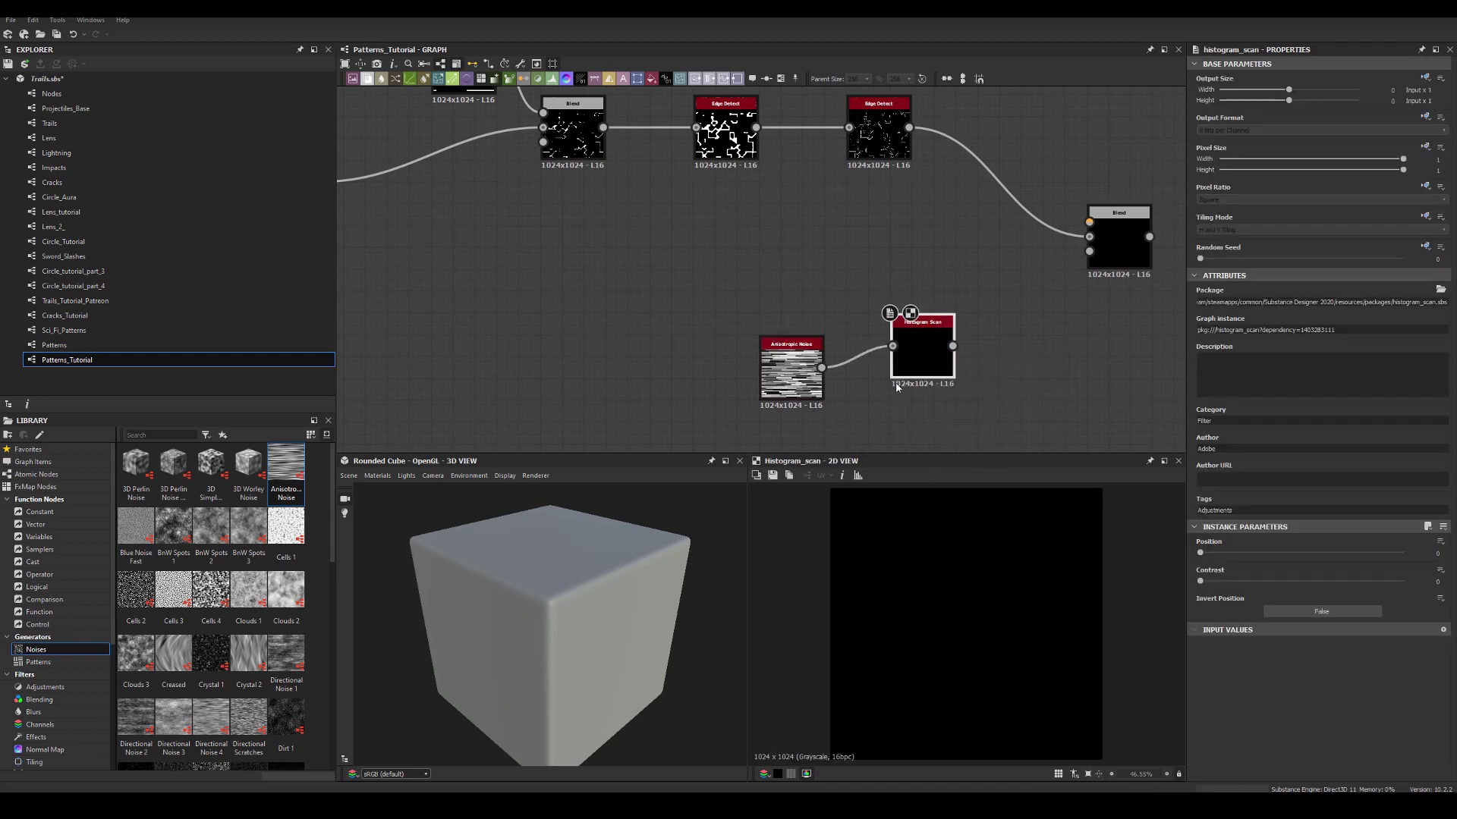
{"action": "left_click_drag", "start_coordinate": [1202, 553], "coordinate": [1305, 553]}
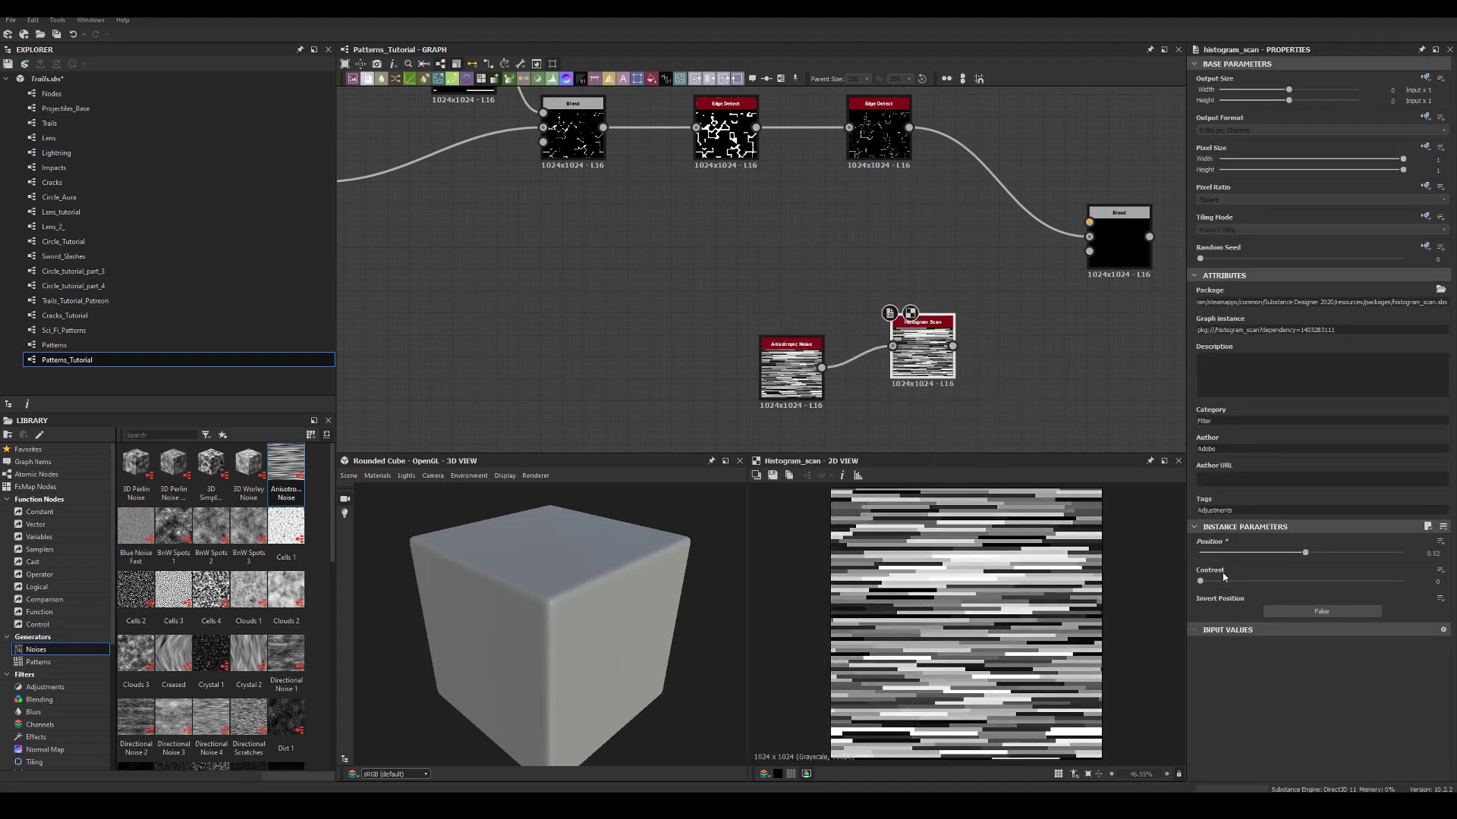
{"action": "left_click_drag", "start_coordinate": [1200, 581], "coordinate": [1403, 581]}
{"action": "left_click_drag", "start_coordinate": [1305, 553], "coordinate": [1267, 555]}
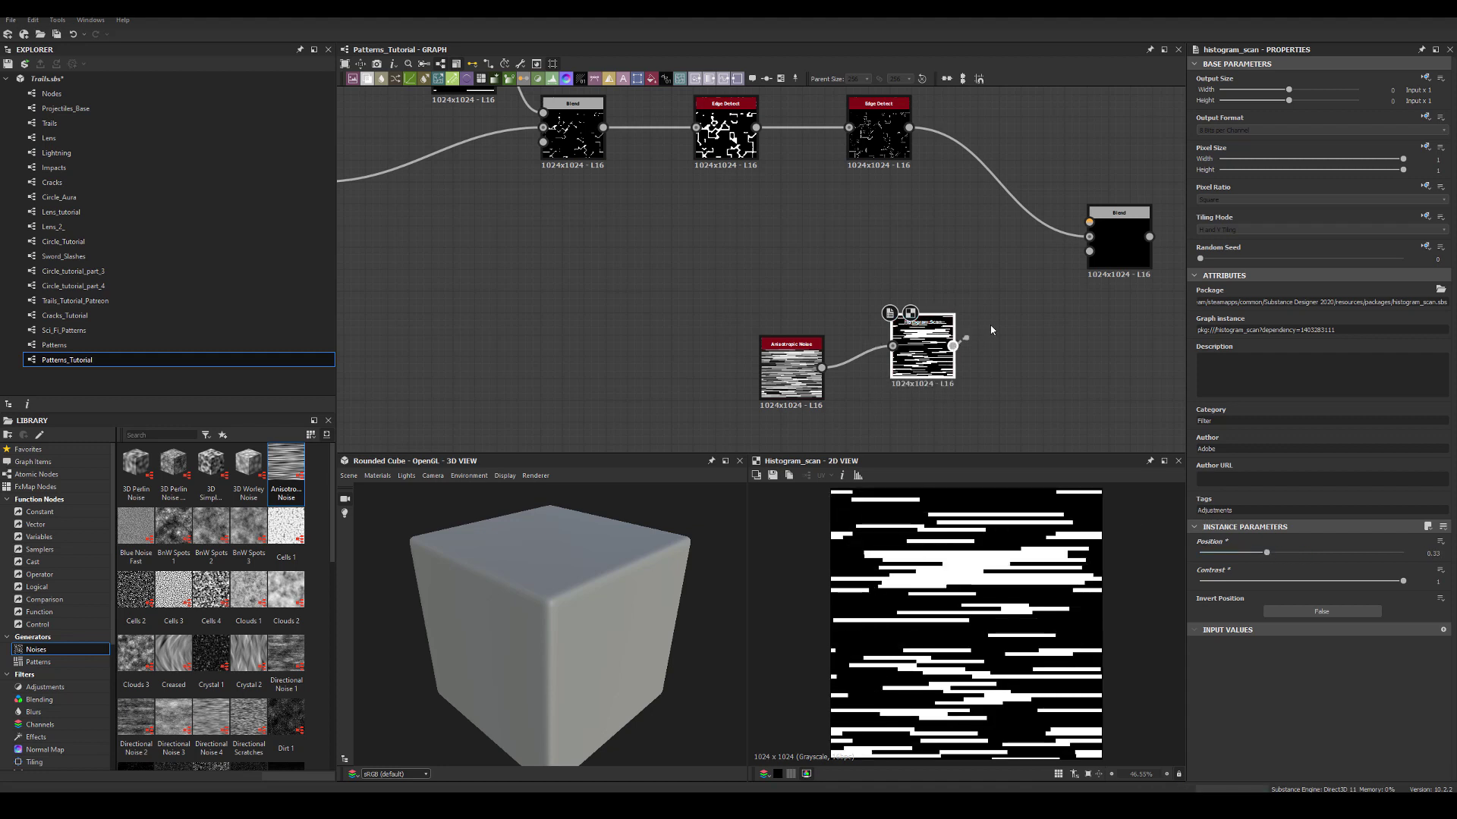
Step: Wire the stripes into the Blend's Opacity and the first Edge Detect into its Foreground
{"action": "left_click_drag", "start_coordinate": [992, 330], "coordinate": [1090, 251]}
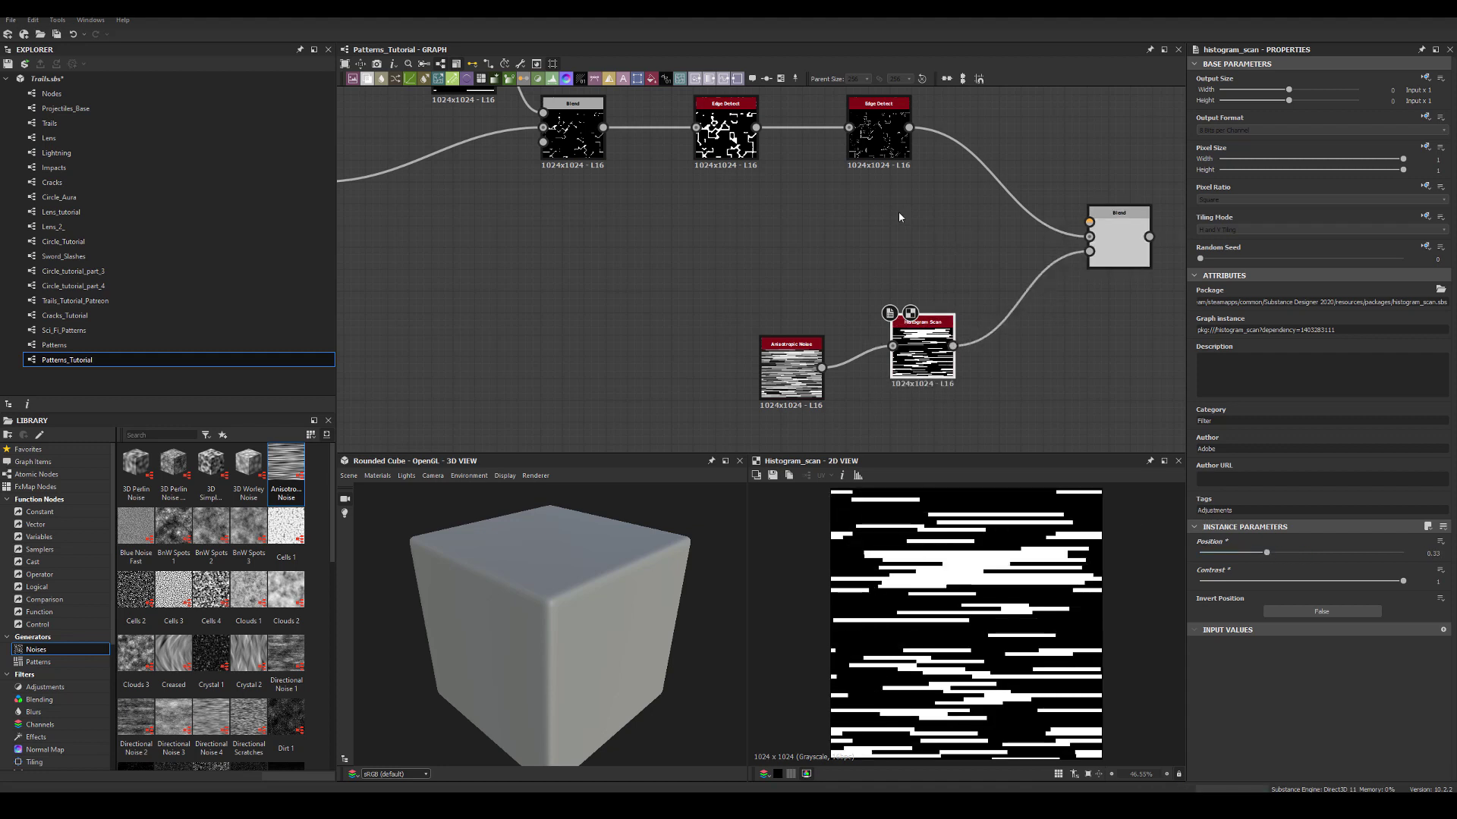
{"action": "left_click_drag", "start_coordinate": [756, 128], "coordinate": [1092, 224]}
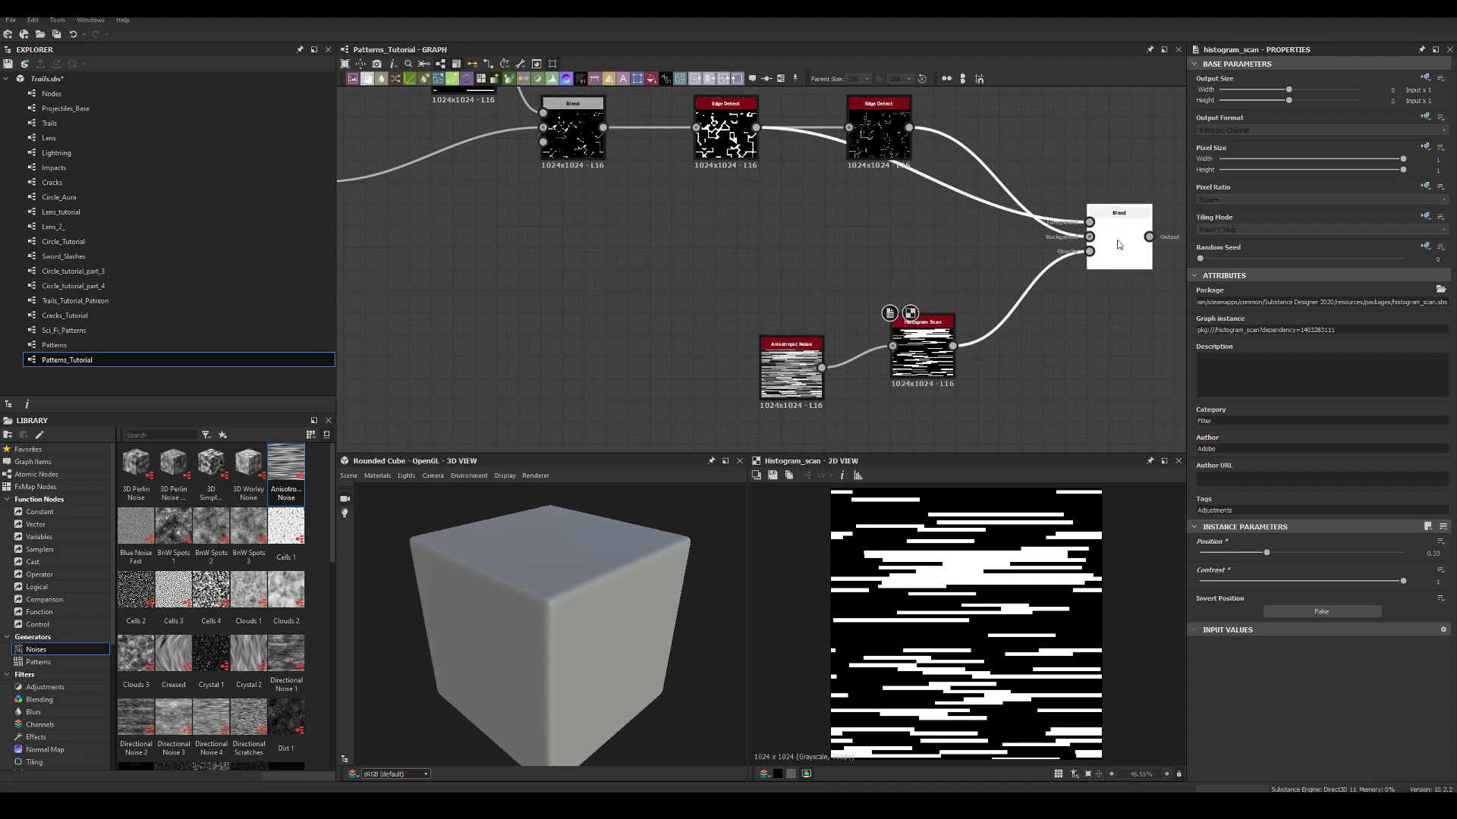
{"action": "double_click", "coordinate": [1119, 244]}
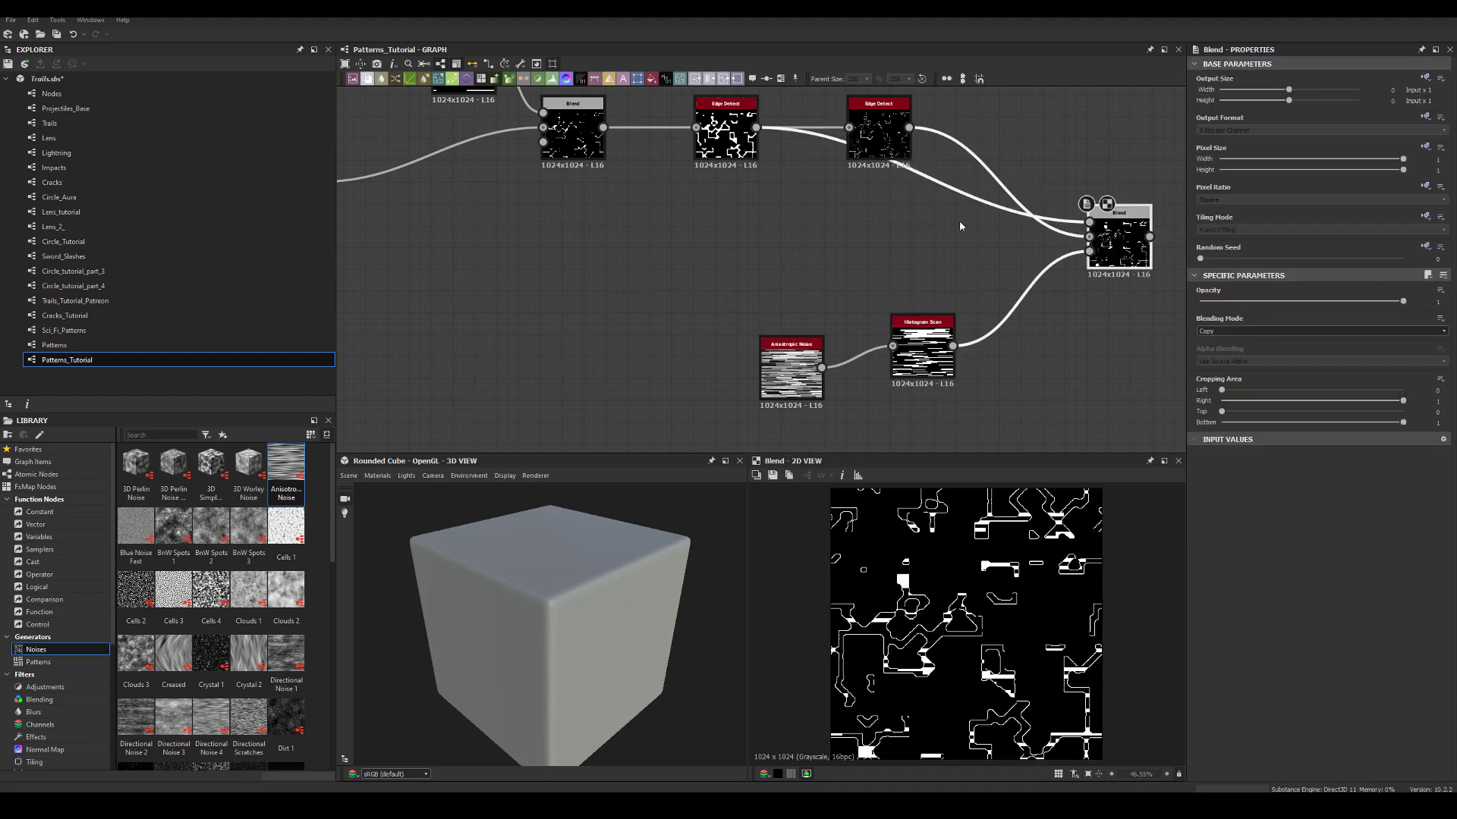
{"action": "left_click_drag", "start_coordinate": [899, 132], "coordinate": [943, 133]}
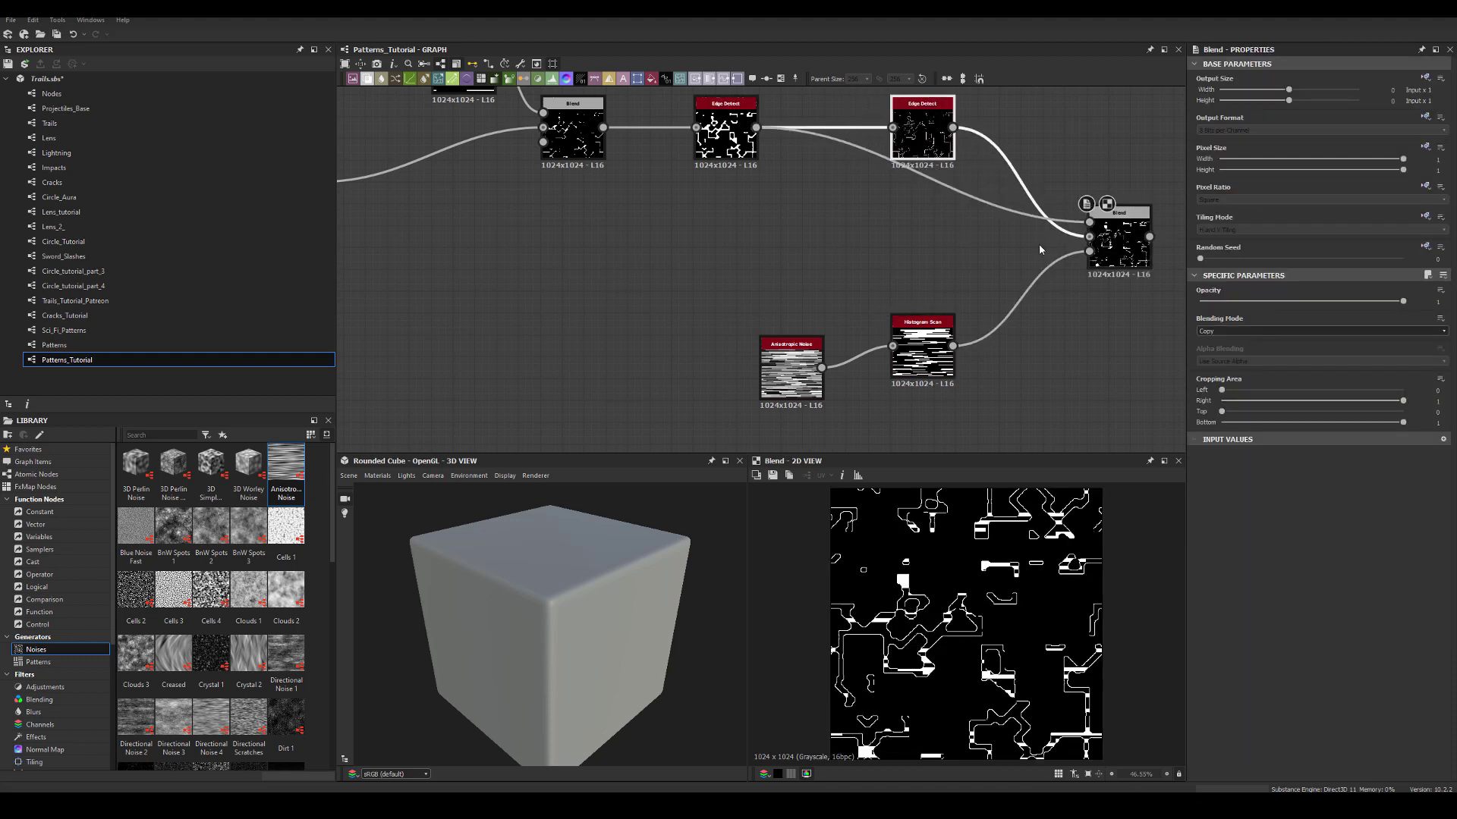
Step: Insert a Transformation 2D rotating the stripe mask 45° before the Blend's Opacity
{"action": "left_click", "coordinate": [920, 362]}
{"action": "left_click", "coordinate": [792, 372]}
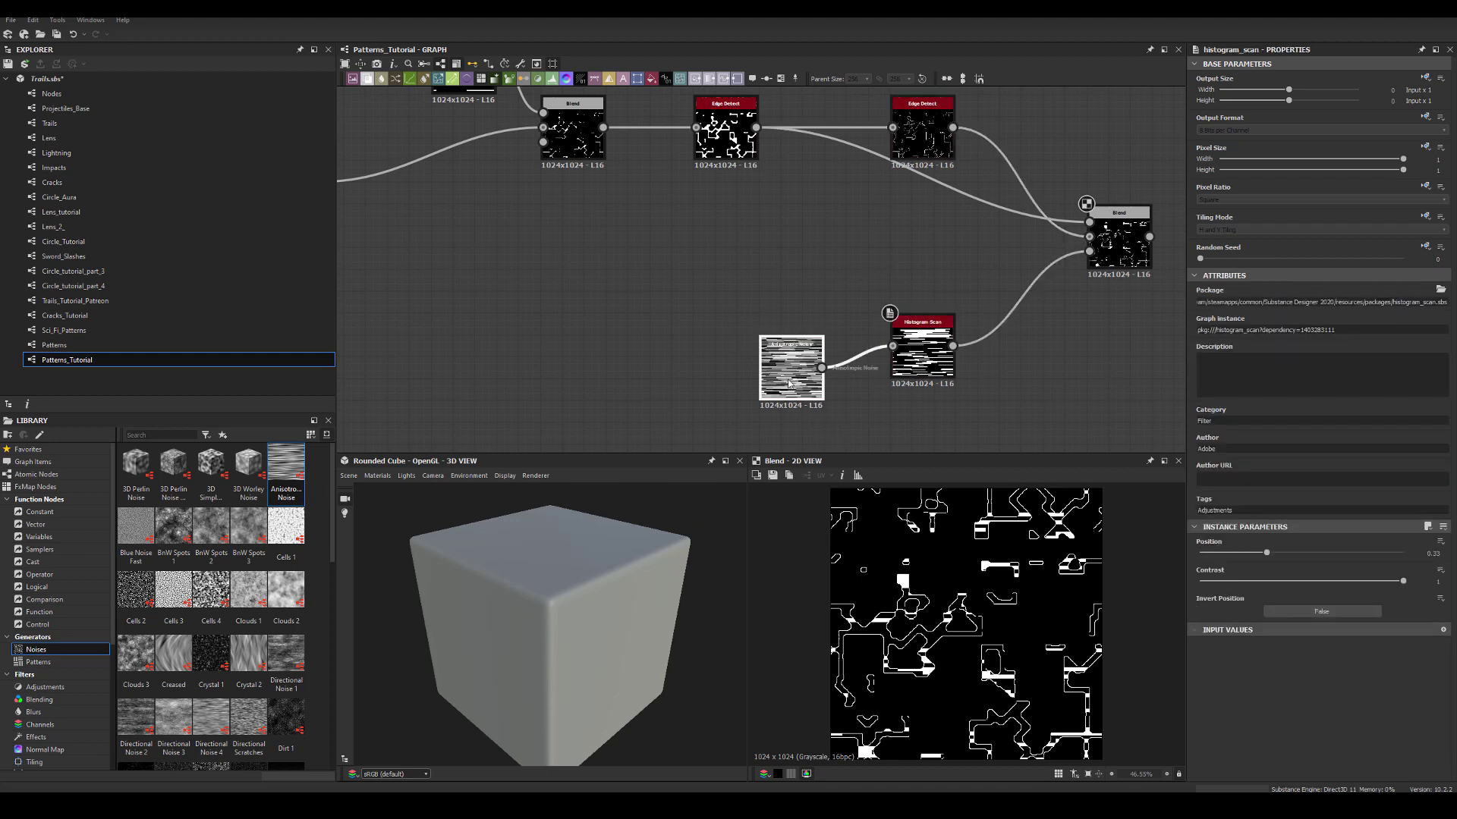
{"action": "left_click_drag", "start_coordinate": [913, 349], "coordinate": [879, 367]}
{"action": "left_click_drag", "start_coordinate": [976, 321], "coordinate": [976, 322]}
{"action": "type", "text": "tr"}
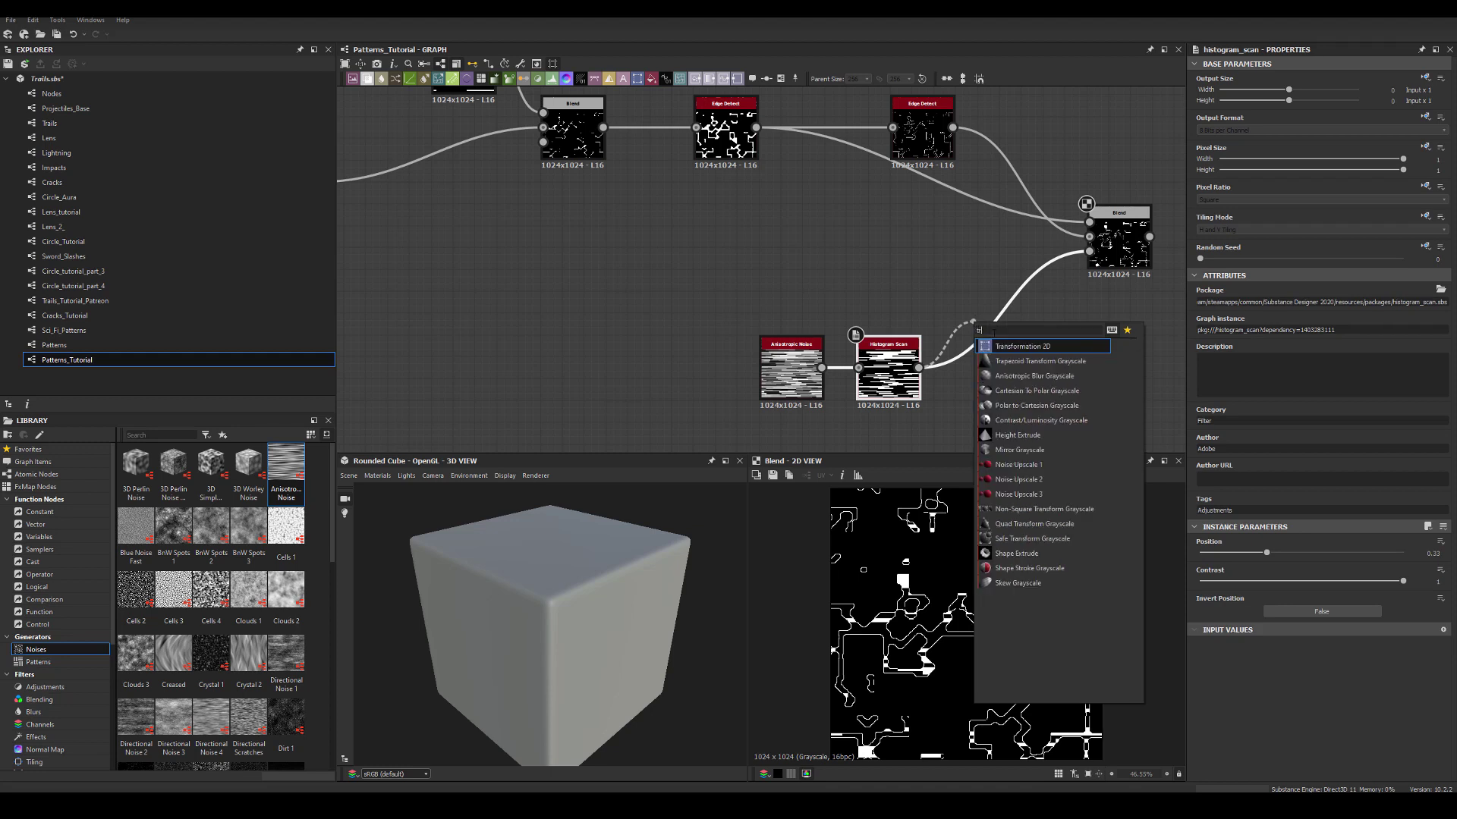
{"action": "left_click", "coordinate": [1012, 346]}
{"action": "left_click_drag", "start_coordinate": [1055, 295], "coordinate": [1040, 324]}
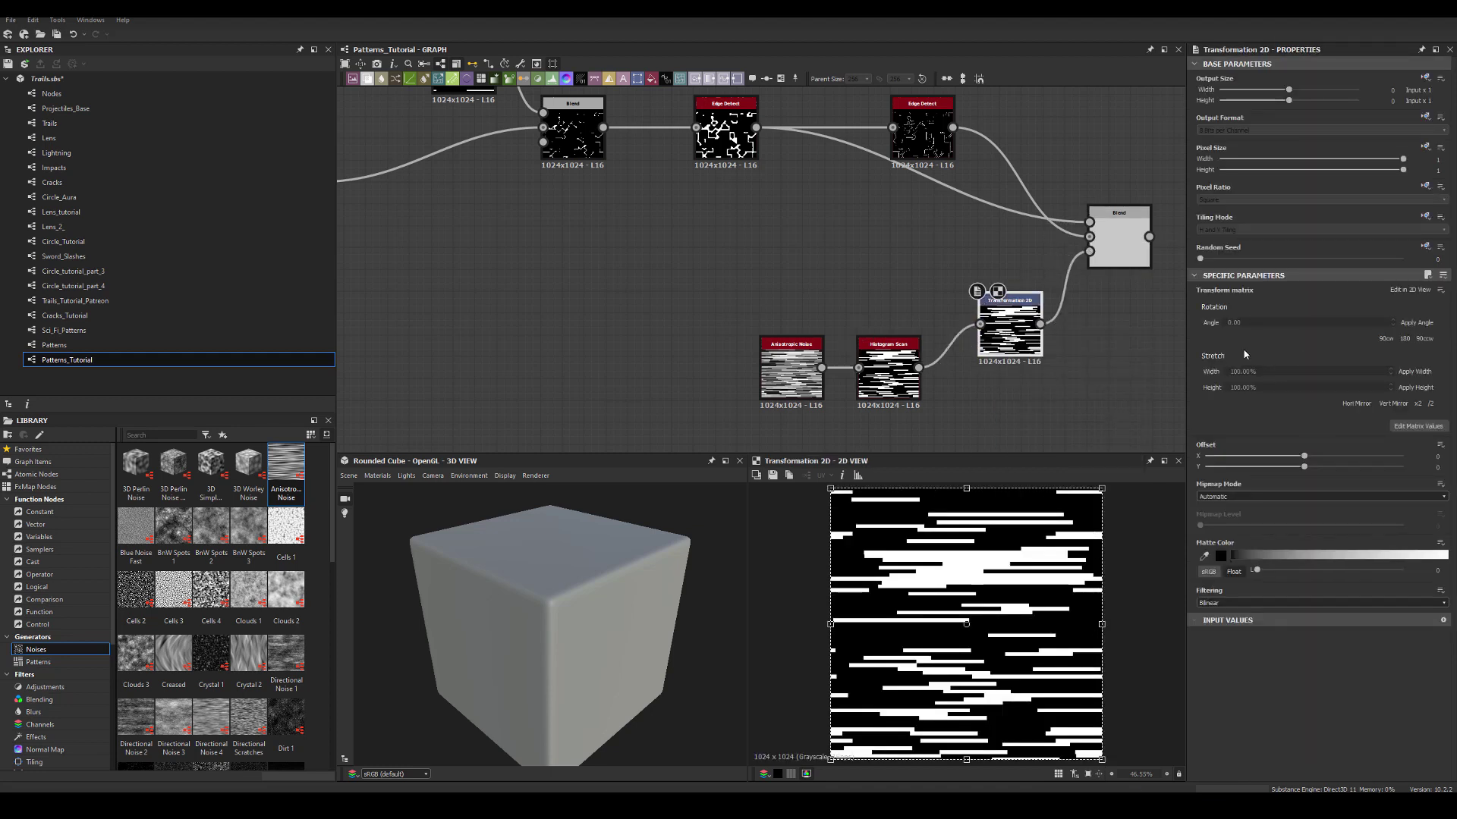
{"action": "left_click", "coordinate": [1236, 322]}
{"action": "type", "text": "45"}
{"action": "key", "text": "Return"}
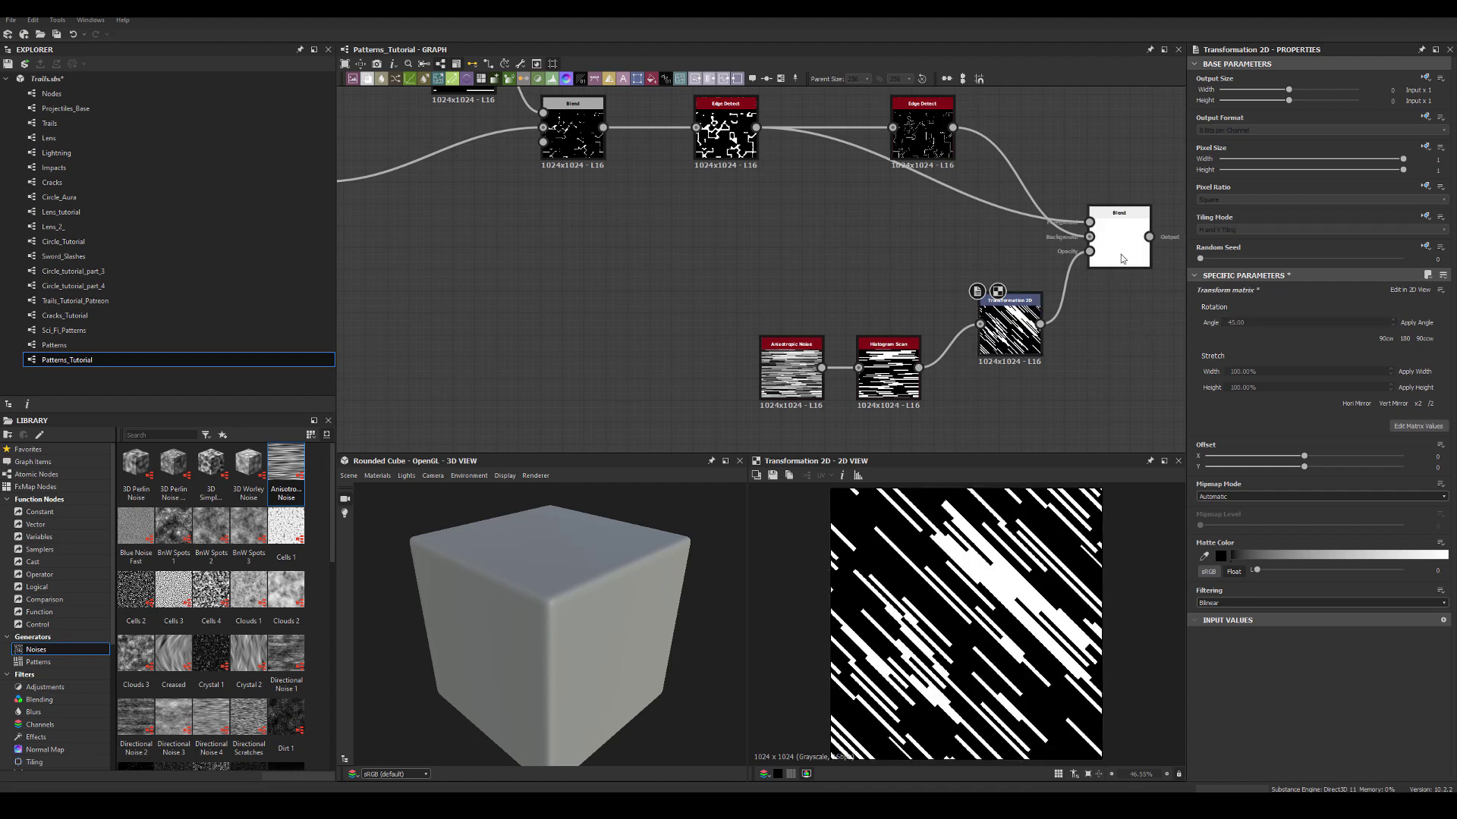
{"action": "left_click", "coordinate": [1120, 253]}
Step: Raise the Anisotropic Noise X Amount, then delete the noise, scan and transform chain
{"action": "left_click", "coordinate": [809, 387]}
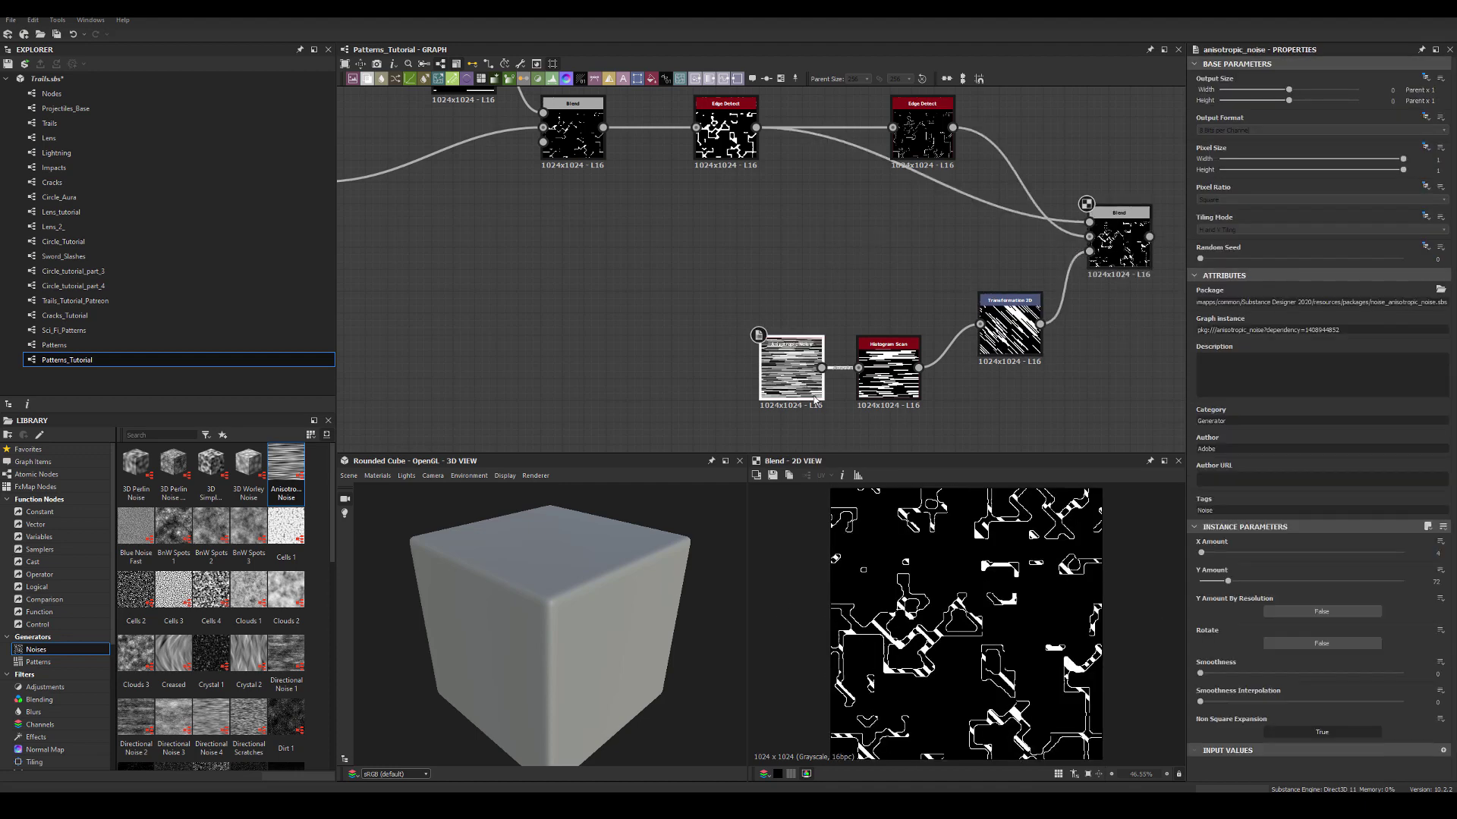
{"action": "left_click_drag", "start_coordinate": [1201, 555], "coordinate": [1116, 553]}
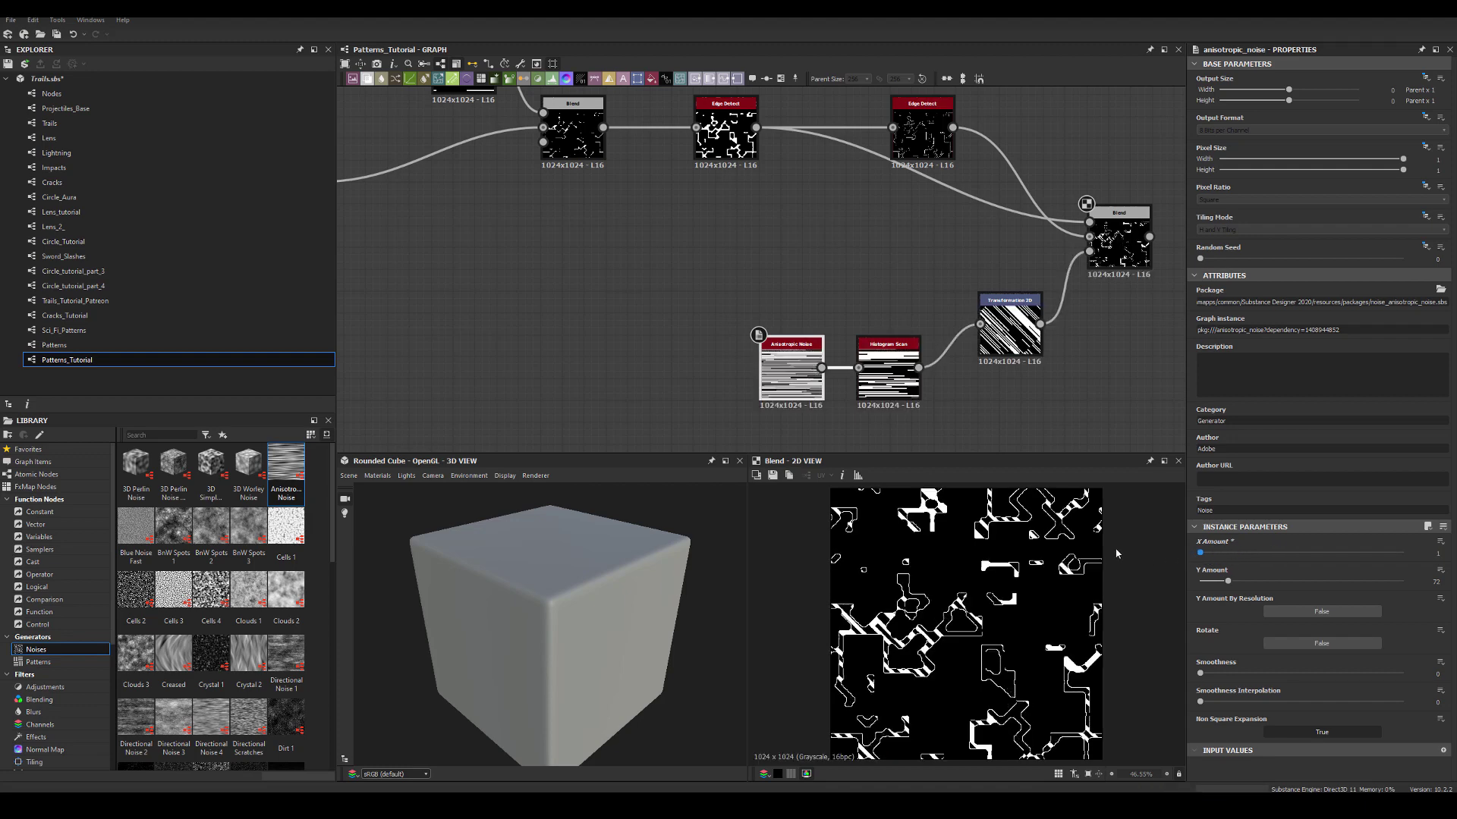
{"action": "left_click", "coordinate": [886, 273]}
{"action": "left_click_drag", "start_coordinate": [1010, 318], "coordinate": [999, 362]}
{"action": "left_click_drag", "start_coordinate": [713, 294], "coordinate": [1017, 399]}
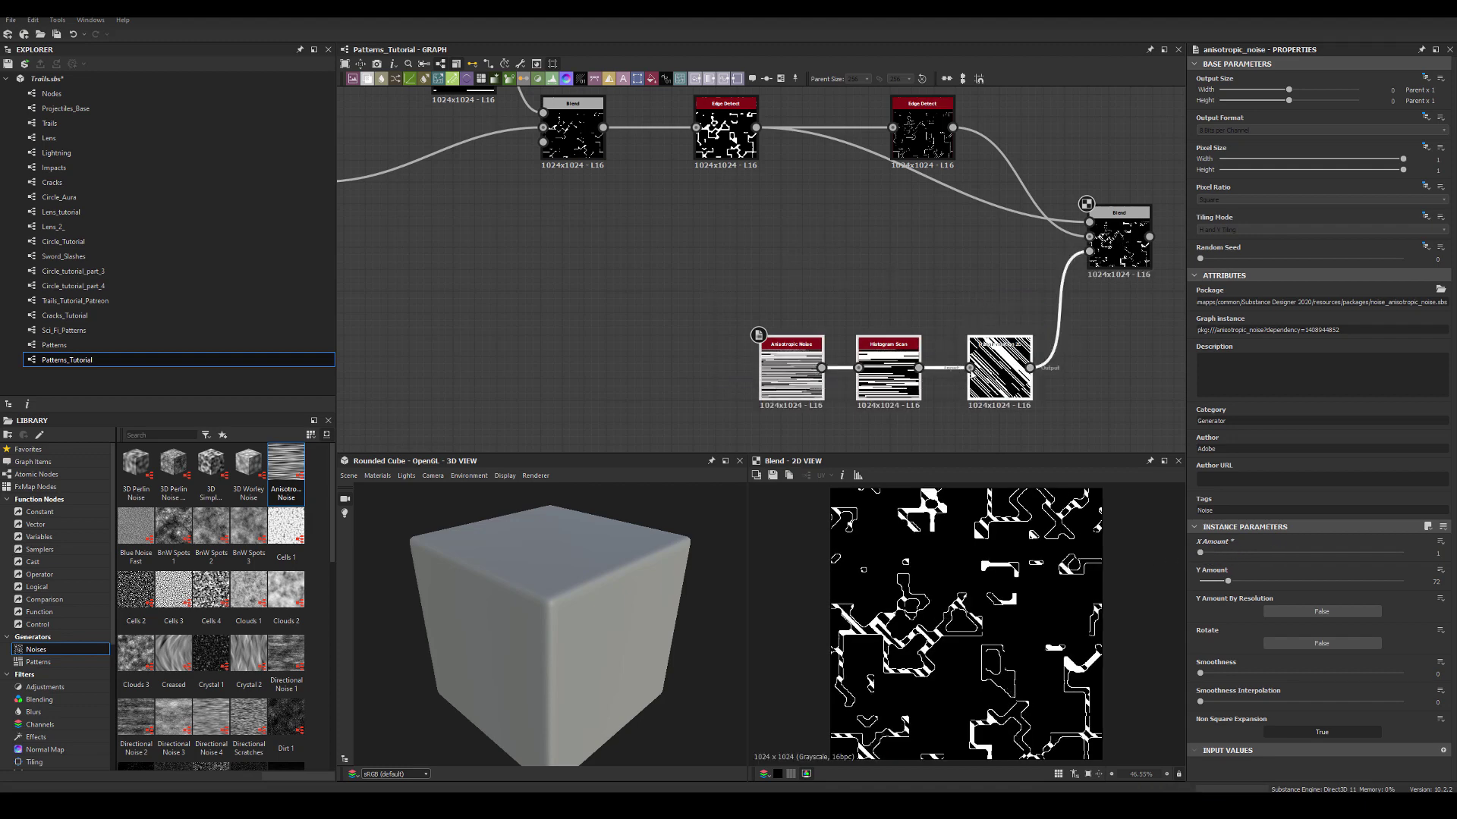
{"action": "key", "text": "Delete"}
Step: Add a Perlin Noise feeding a Histogram Scan with raised Position and high Contrast
{"action": "key", "text": "space"}
{"action": "type", "text": "per"}
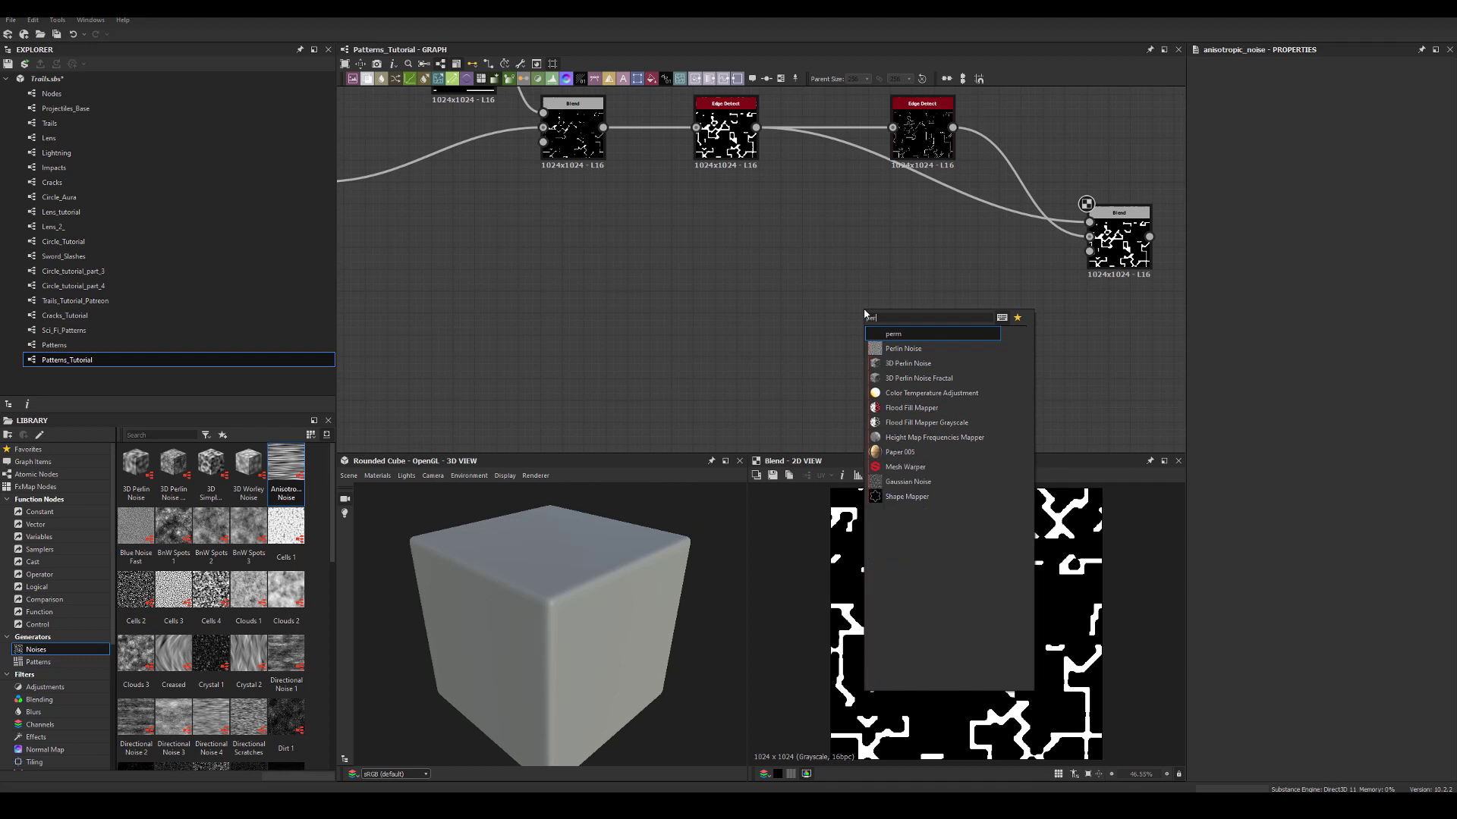
{"action": "left_click", "coordinate": [899, 348]}
{"action": "left_click_drag", "start_coordinate": [822, 302], "coordinate": [935, 325]}
{"action": "type", "text": "sca"}
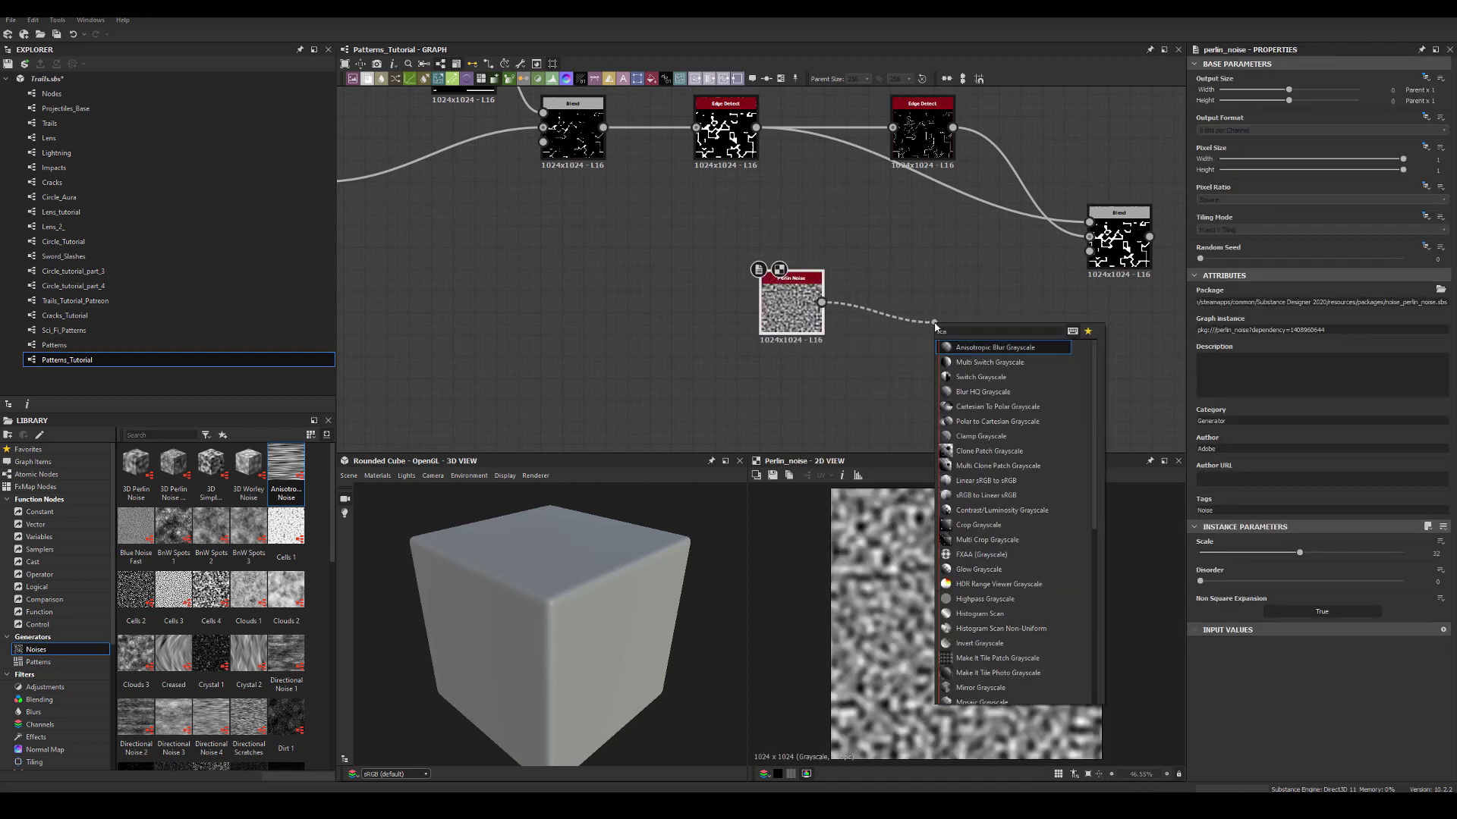
{"action": "type", "text": "n"}
{"action": "left_click", "coordinate": [962, 408]}
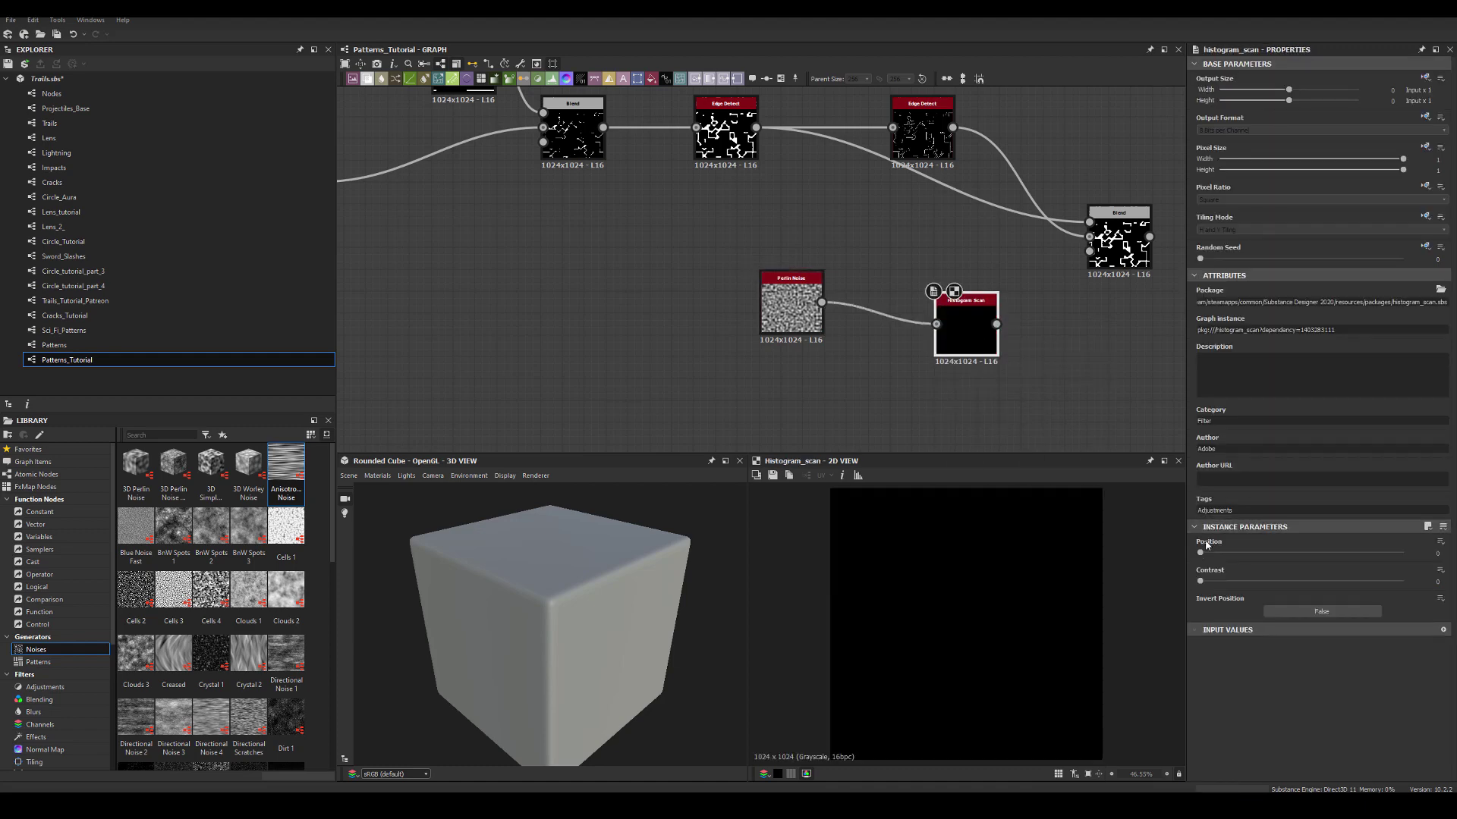
{"action": "left_click_drag", "start_coordinate": [1201, 552], "coordinate": [1307, 553]}
{"action": "left_click_drag", "start_coordinate": [1200, 581], "coordinate": [1443, 596]}
{"action": "left_click_drag", "start_coordinate": [1307, 554], "coordinate": [1247, 553]}
Step: Link the Perlin-driven Histogram Scan into the final Blend as its mask
{"action": "left_click", "coordinate": [794, 307]}
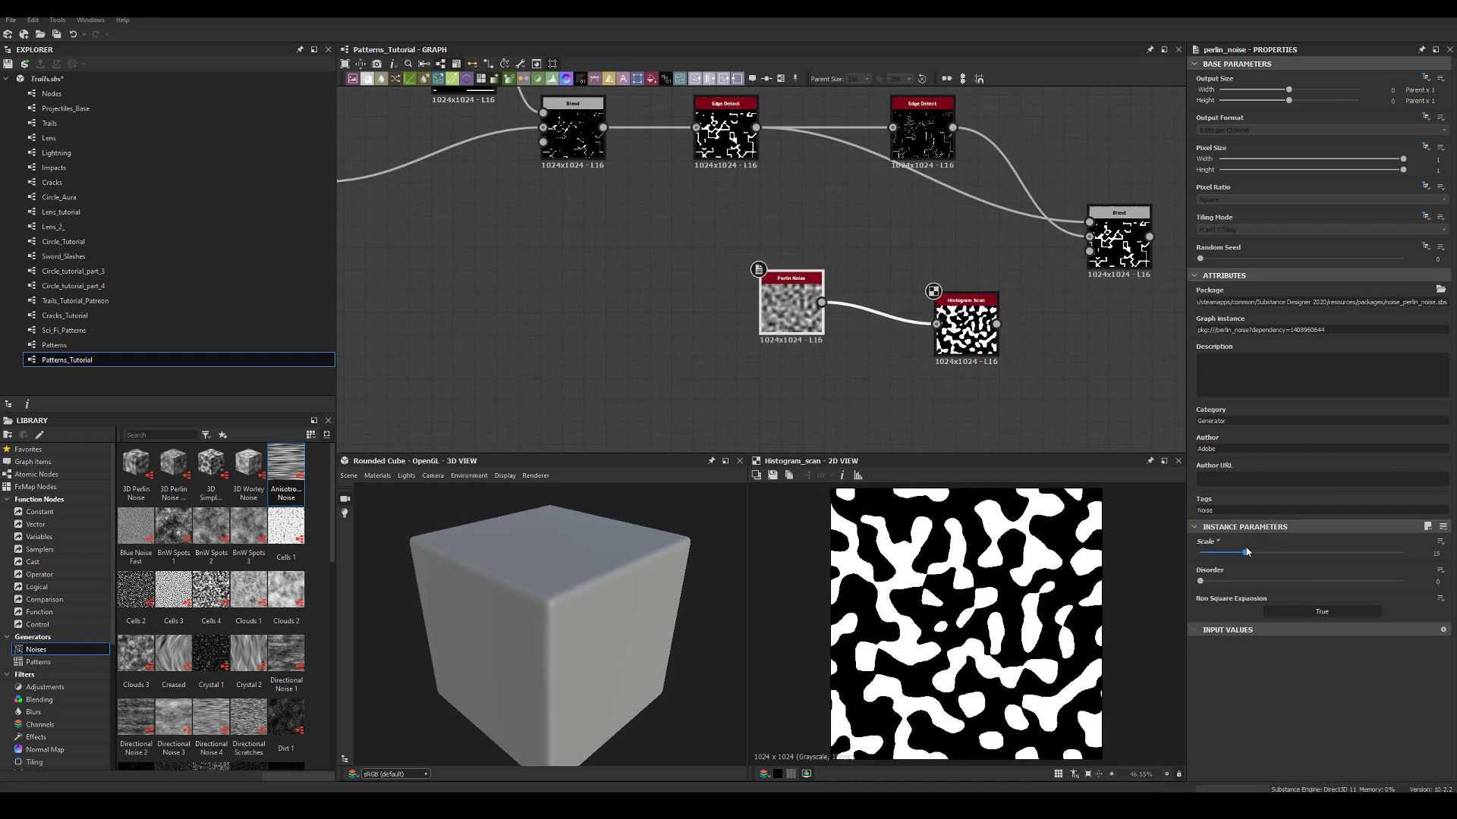
{"action": "left_click_drag", "start_coordinate": [964, 325], "coordinate": [1090, 251]}
{"action": "double_click", "coordinate": [1119, 237]}
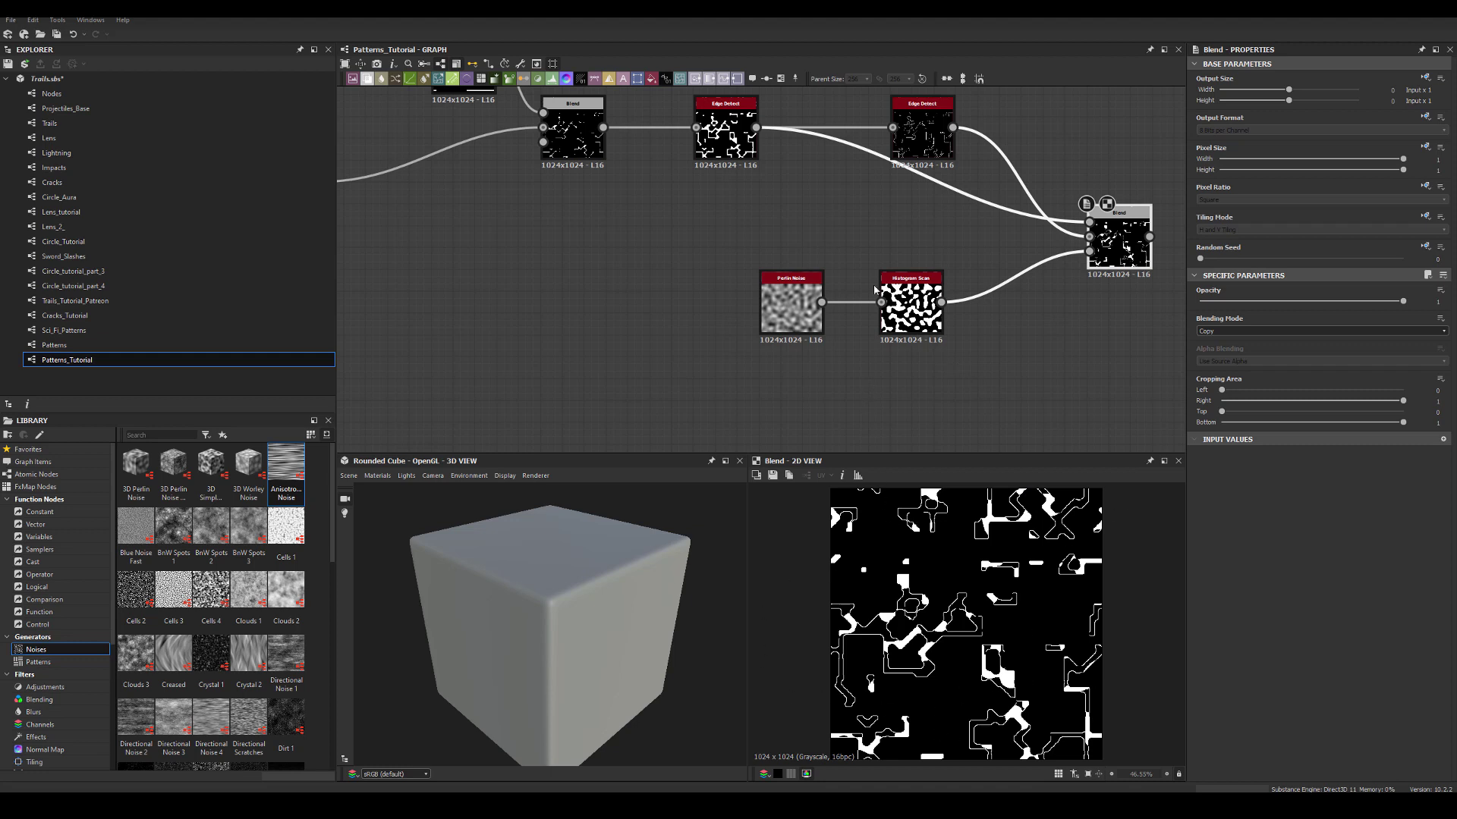
{"action": "left_click", "coordinate": [921, 132]}
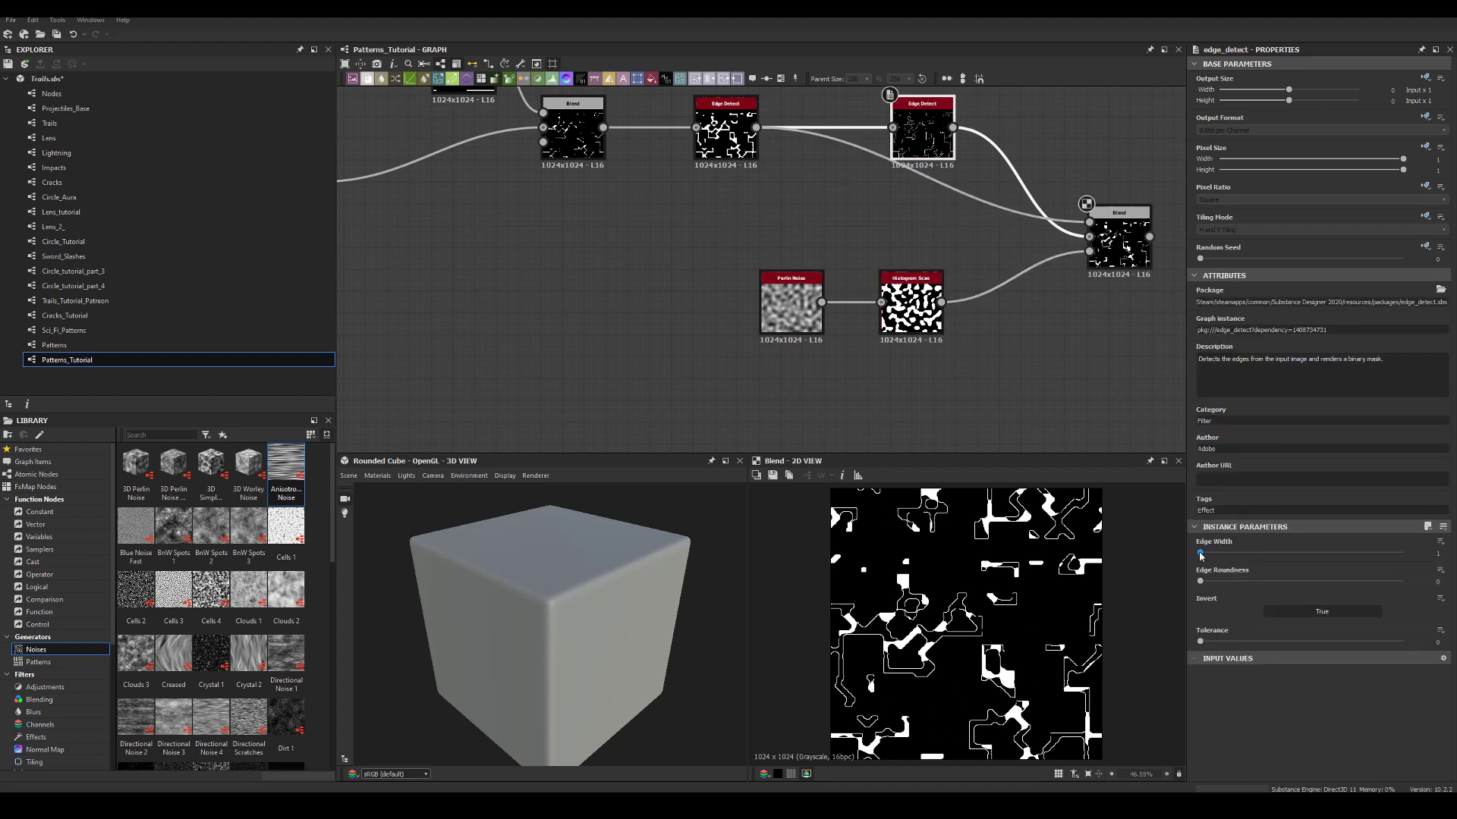
Step: Test a thicker Edge Width on the second Edge Detect, returning it to 1
{"action": "mouse_move", "coordinate": [1199, 554]}
{"action": "left_mouse_down"}
{"action": "mouse_move", "coordinate": [1220, 552]}
{"action": "mouse_move", "coordinate": [1195, 553]}
{"action": "left_mouse_up"}
{"action": "middle_click_drag", "start_coordinate": [969, 398], "coordinate": [812, 475]}
{"action": "left_click_drag", "start_coordinate": [967, 311], "coordinate": [1119, 280]}
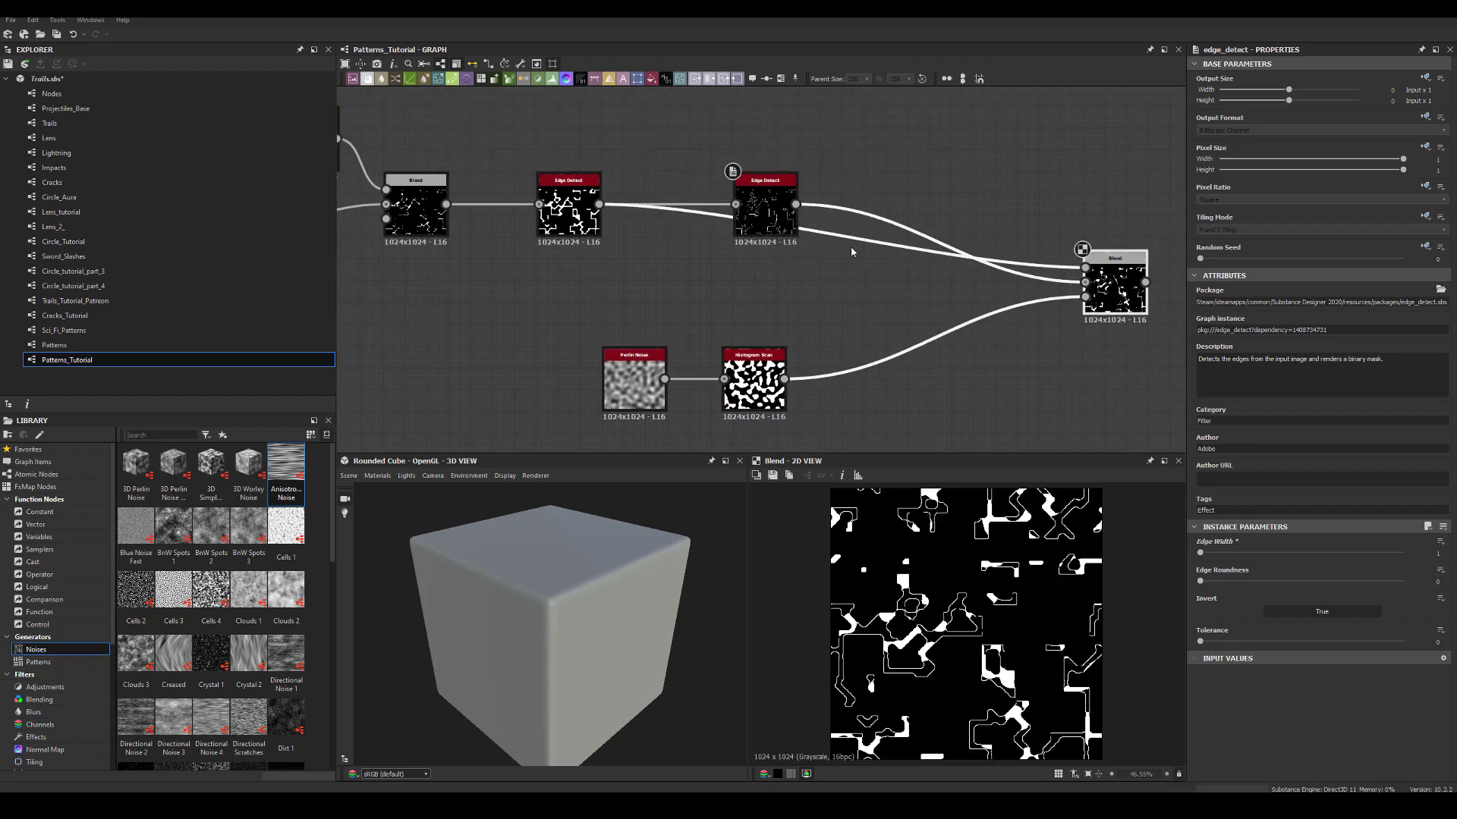
{"action": "left_click_drag", "start_coordinate": [763, 205], "coordinate": [763, 162]}
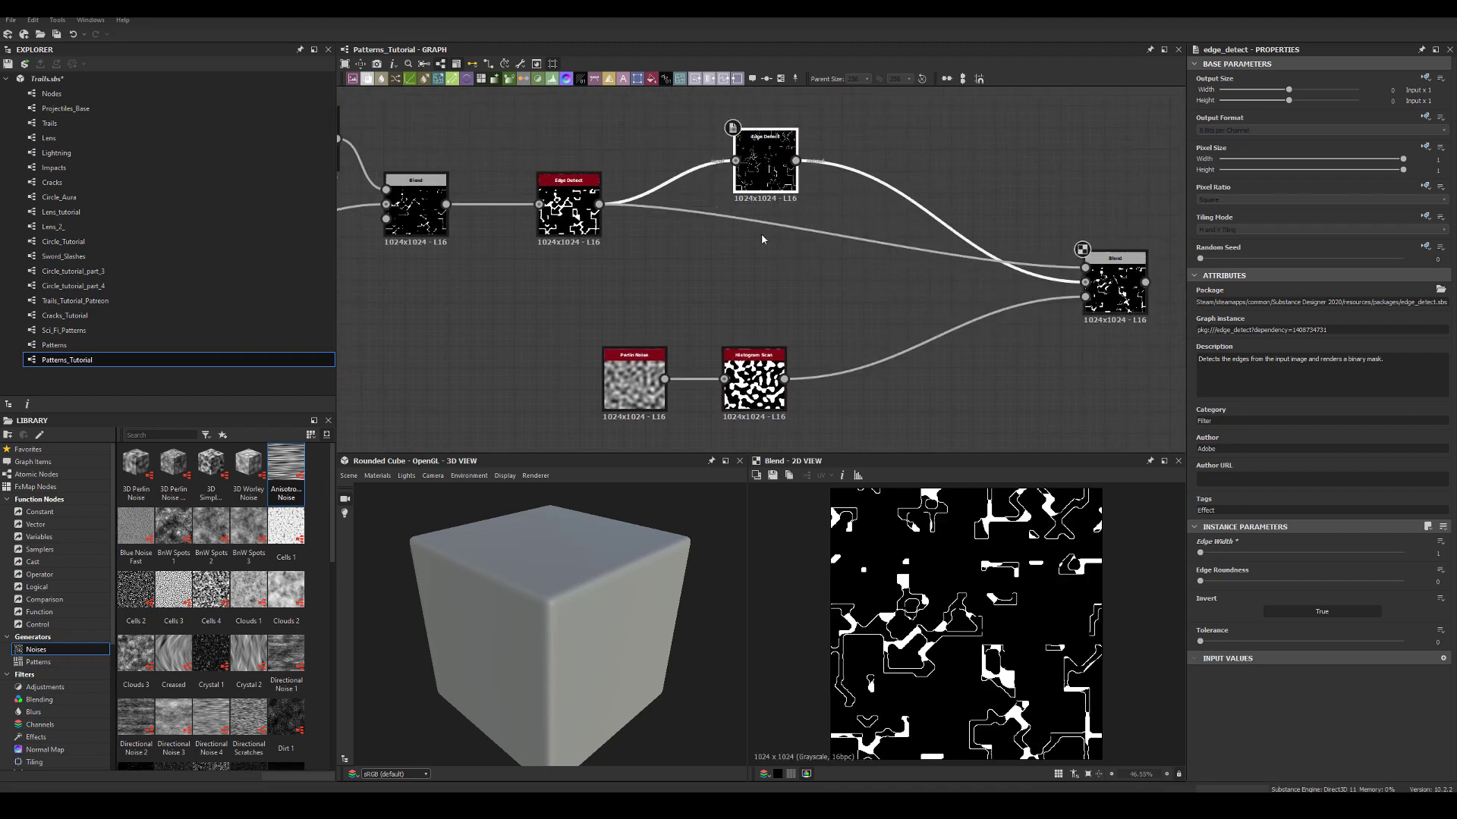
Step: Duplicate the Edge Detect and give the copy an Edge Width of 2.22
{"action": "key", "text": "ctrl+d"}
{"action": "left_click_drag", "start_coordinate": [759, 269], "coordinate": [762, 271]}
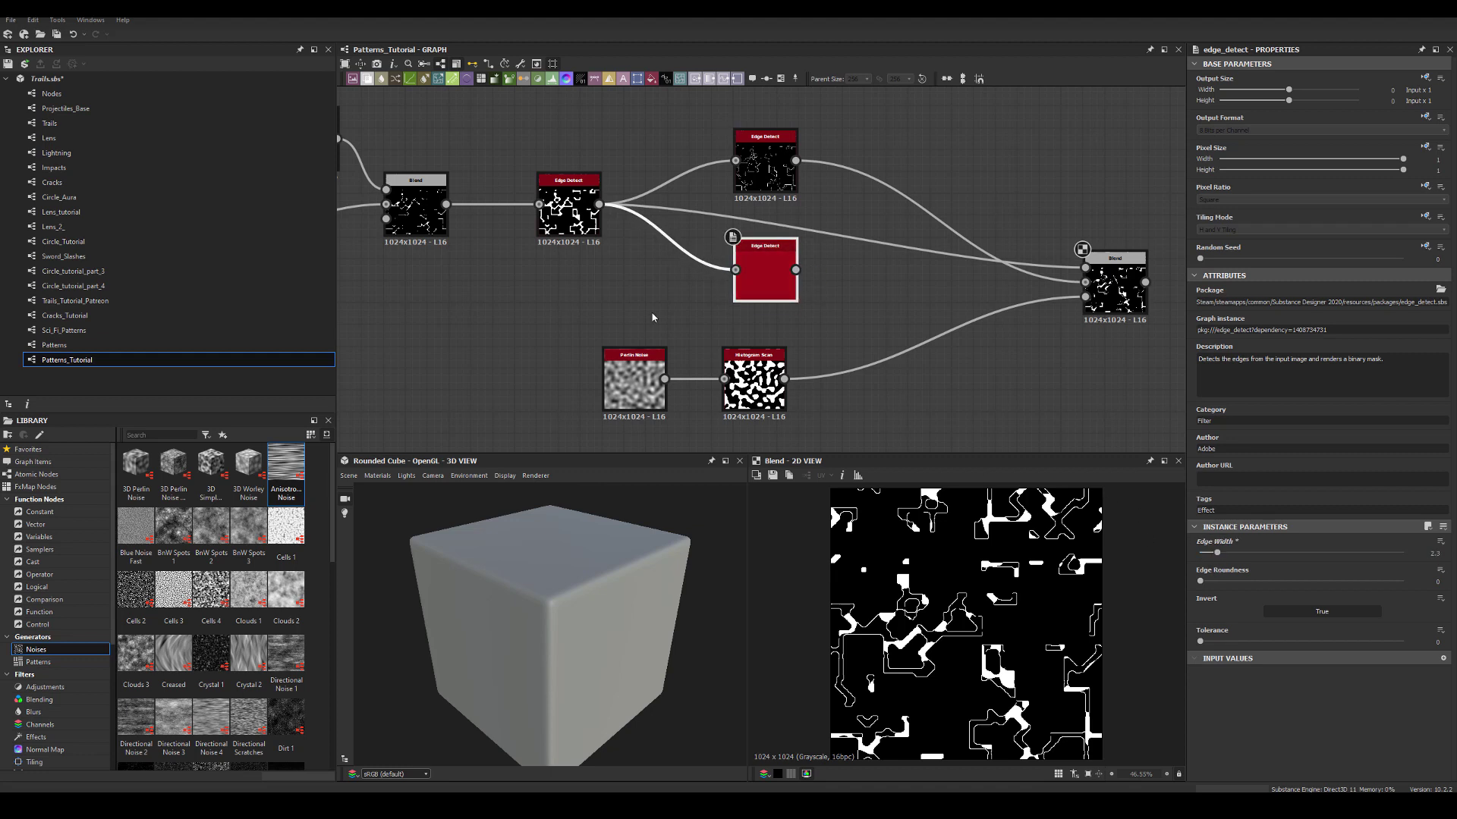
{"action": "double_click", "coordinate": [569, 206]}
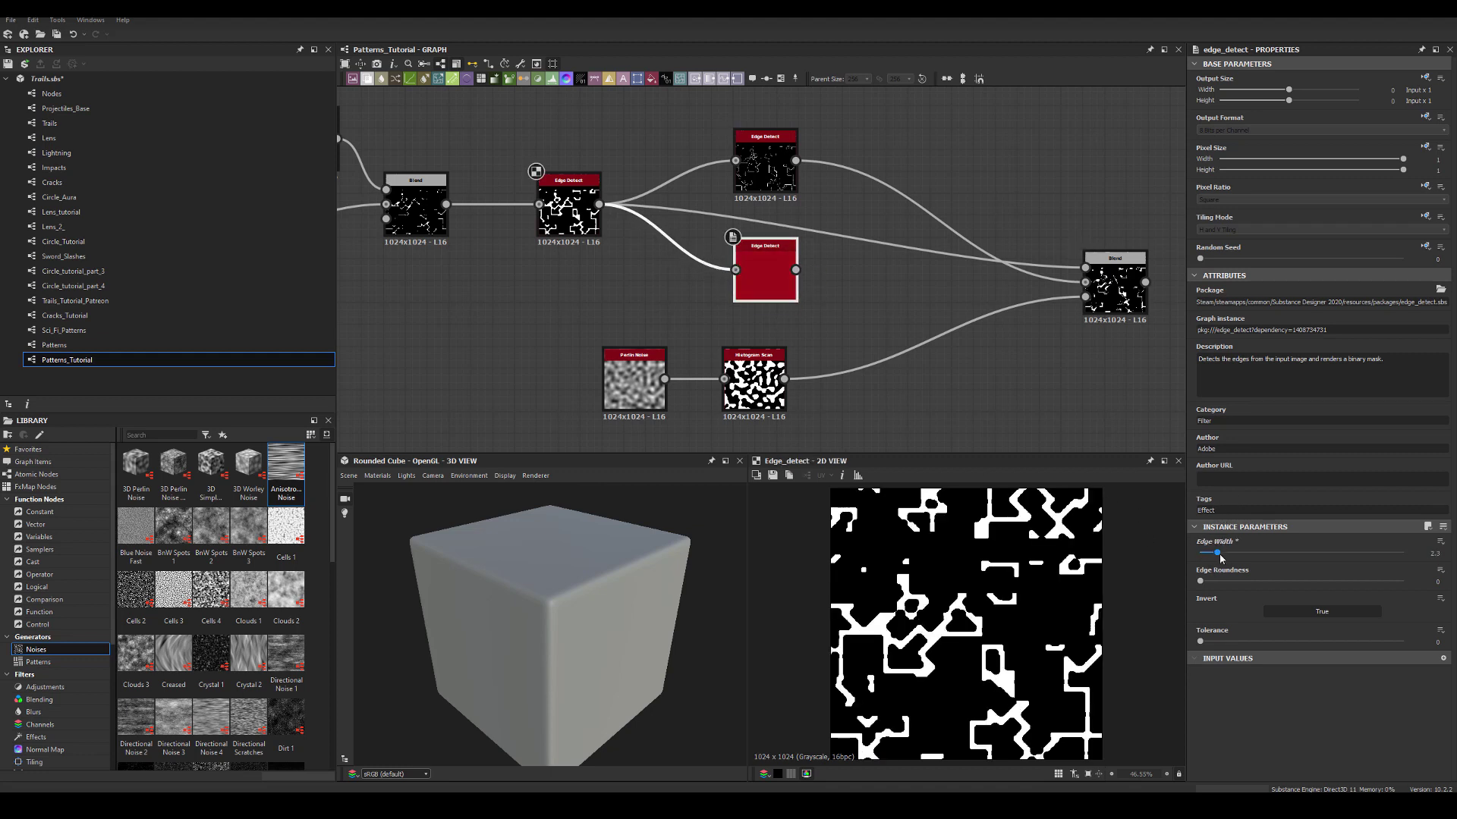
{"action": "double_click", "coordinate": [757, 273]}
{"action": "left_click_drag", "start_coordinate": [1214, 556], "coordinate": [1221, 556]}
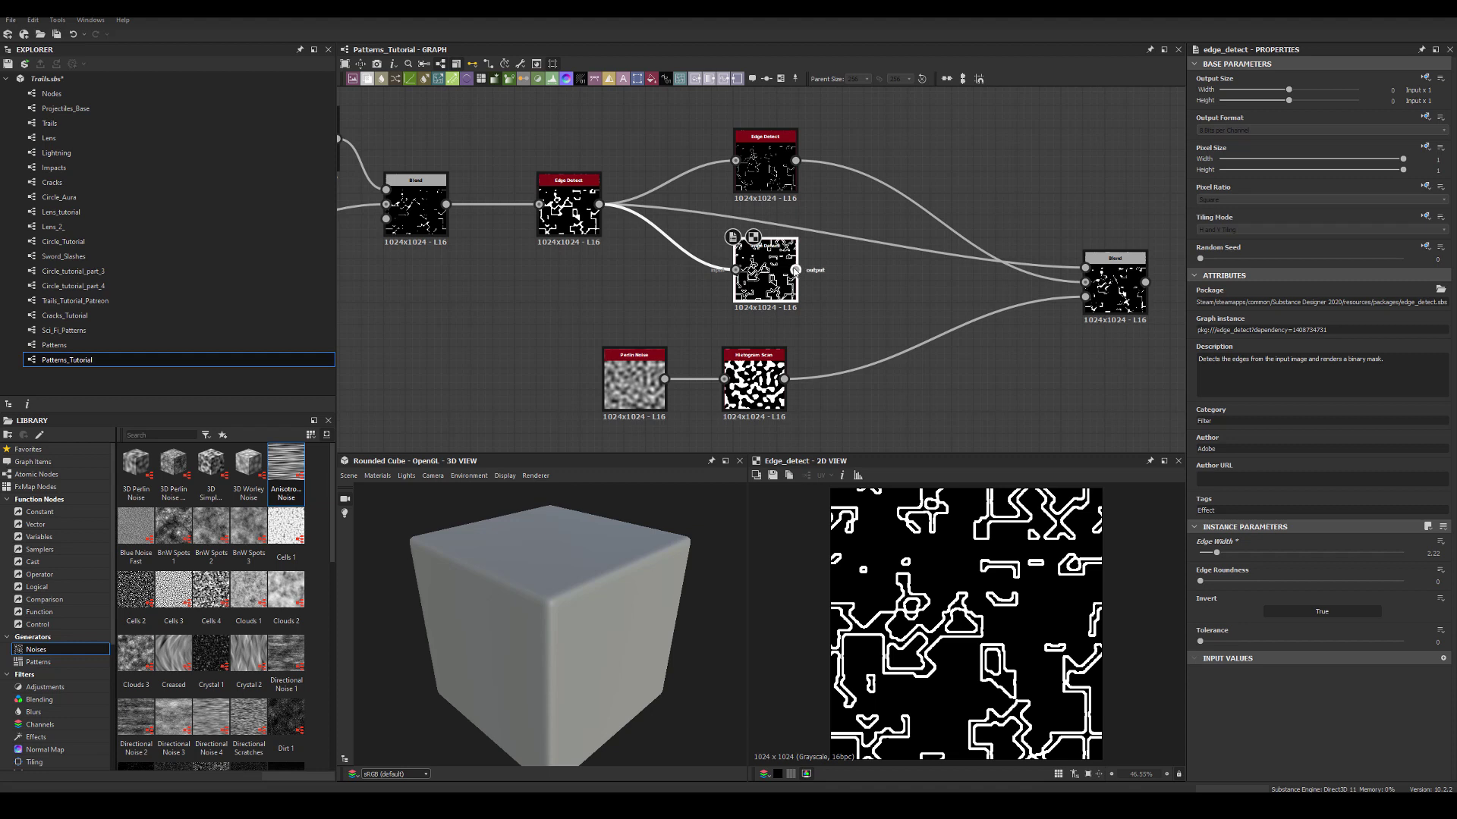
{"action": "left_click_drag", "start_coordinate": [927, 203], "coordinate": [943, 182]}
Step: Merge both Edge Detects in a new Blend masked by a duplicated Perlin Noise with Disorder 0.37
{"action": "left_click", "coordinate": [964, 210]}
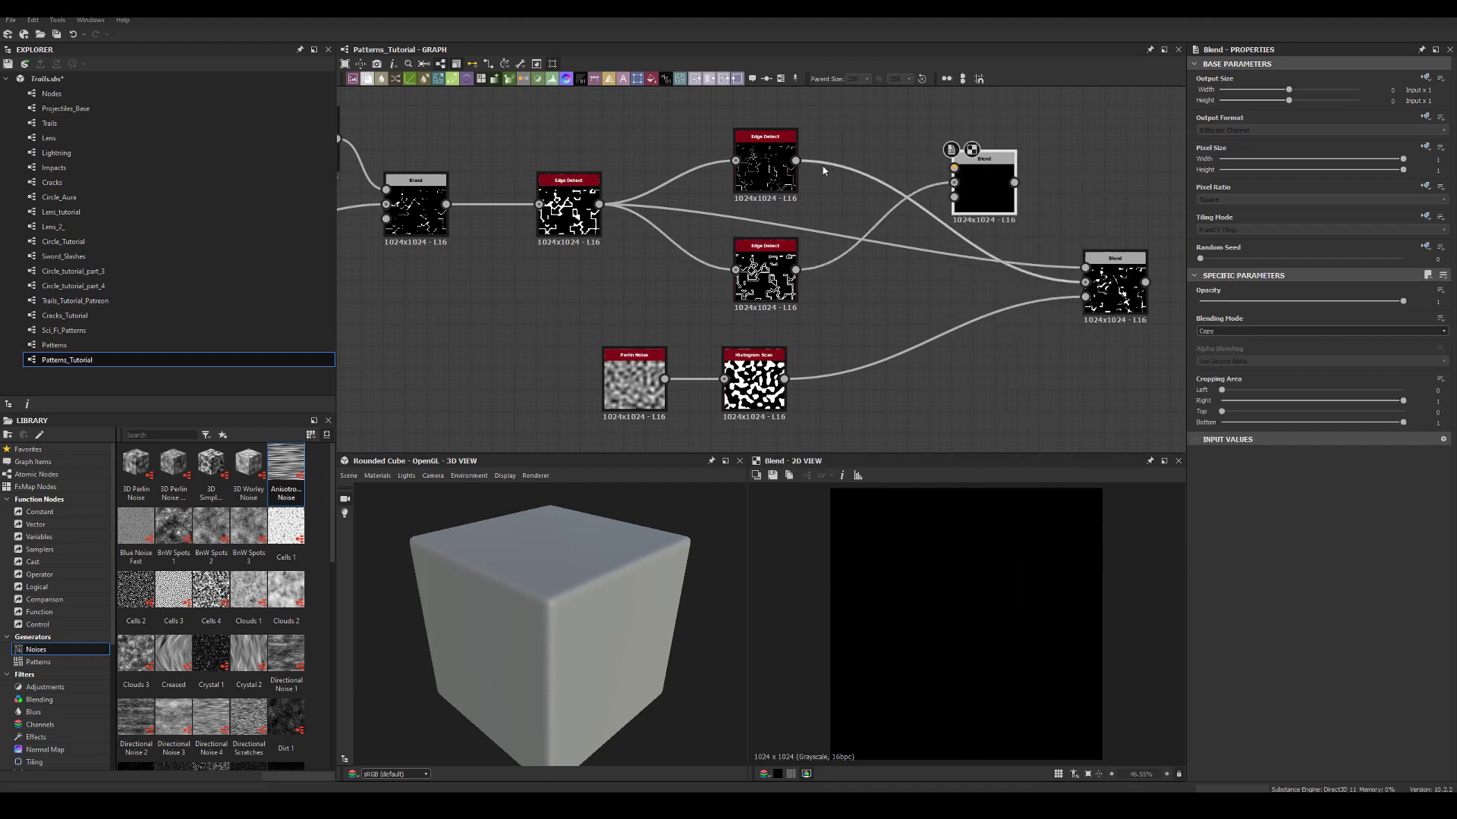
{"action": "left_click_drag", "start_coordinate": [833, 170], "coordinate": [955, 167]}
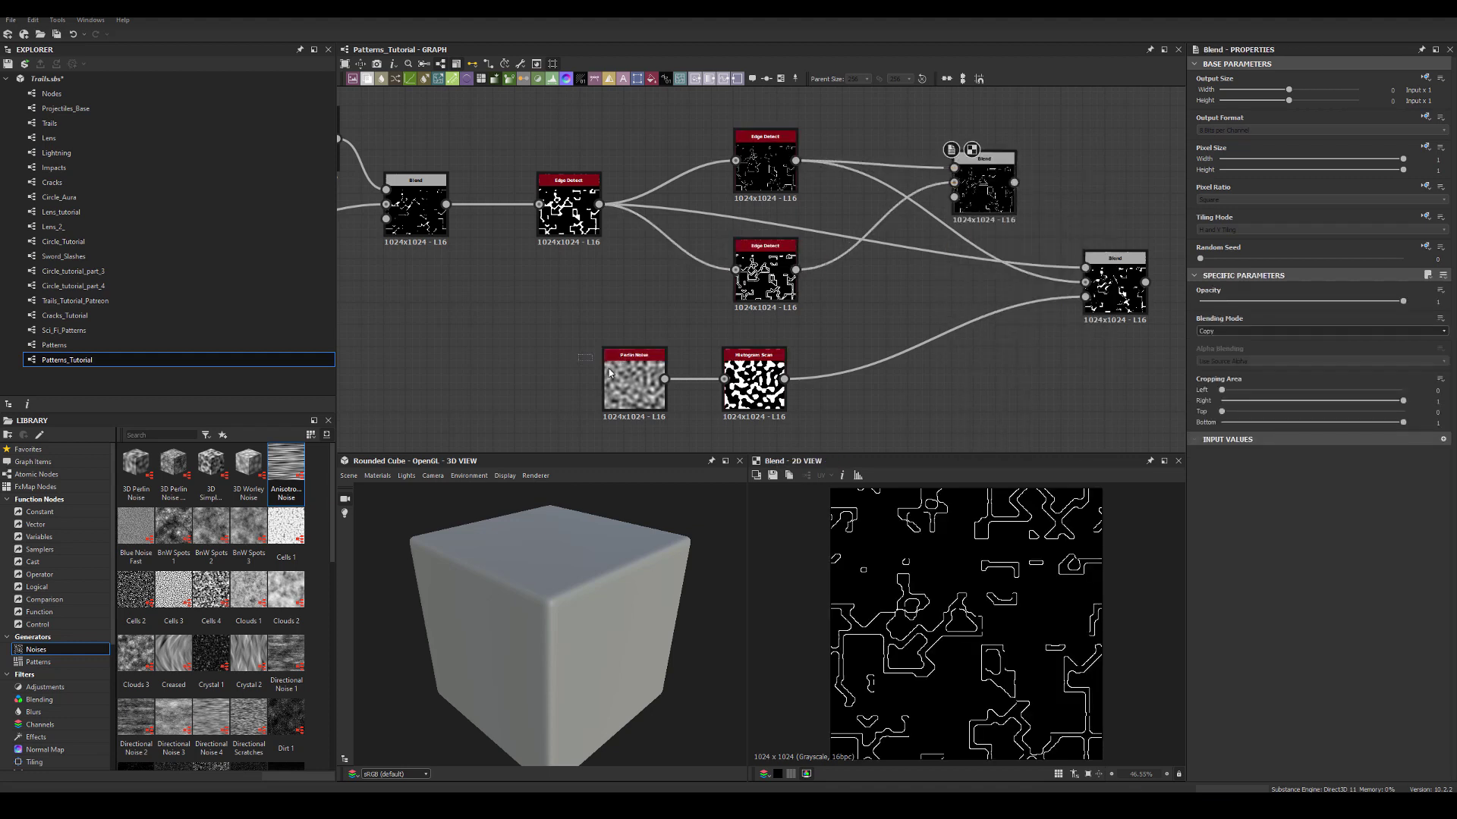
{"action": "key", "text": "ctrl+d"}
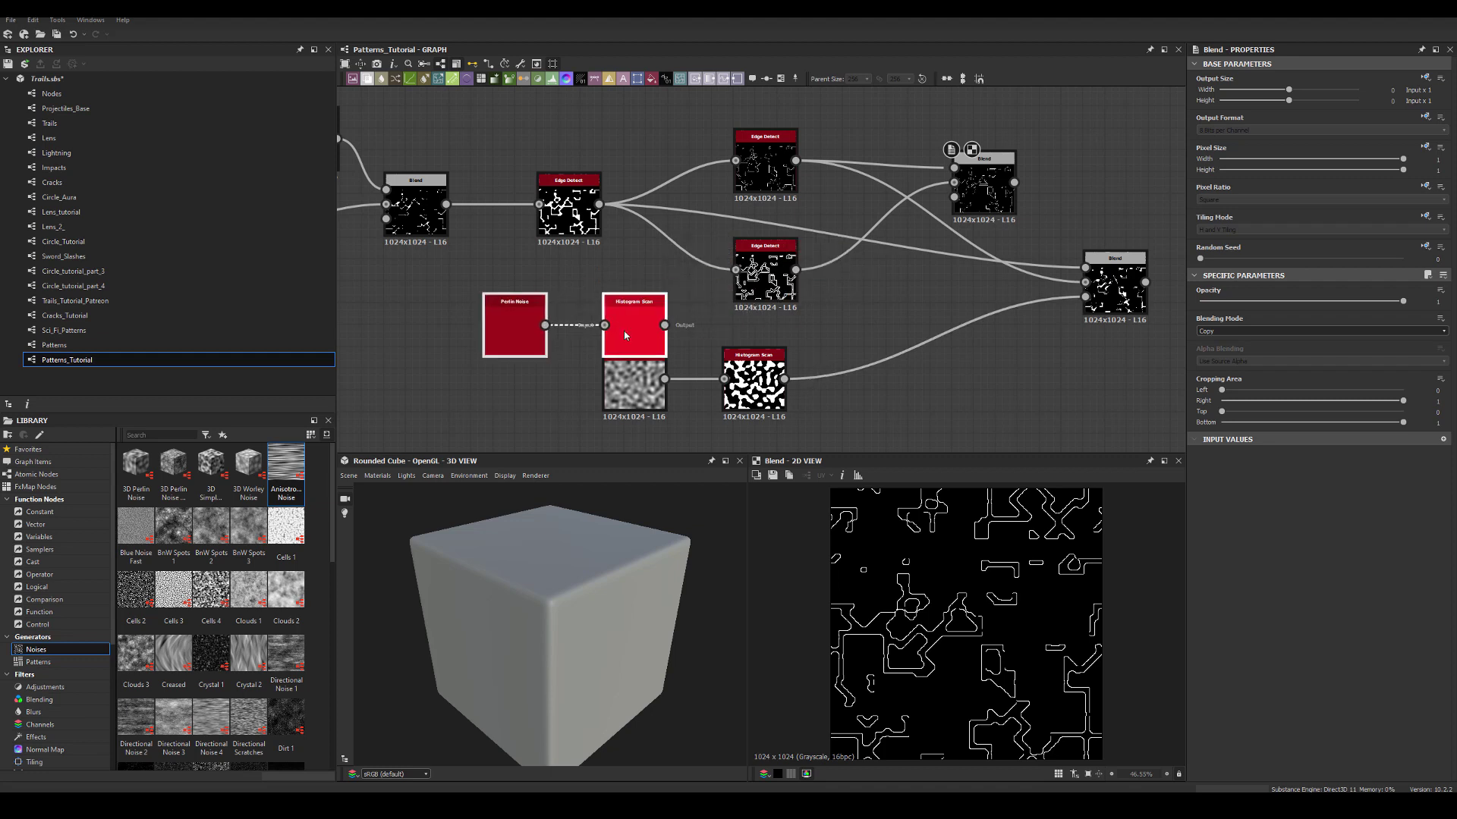
{"action": "left_click_drag", "start_coordinate": [784, 221], "coordinate": [735, 269]}
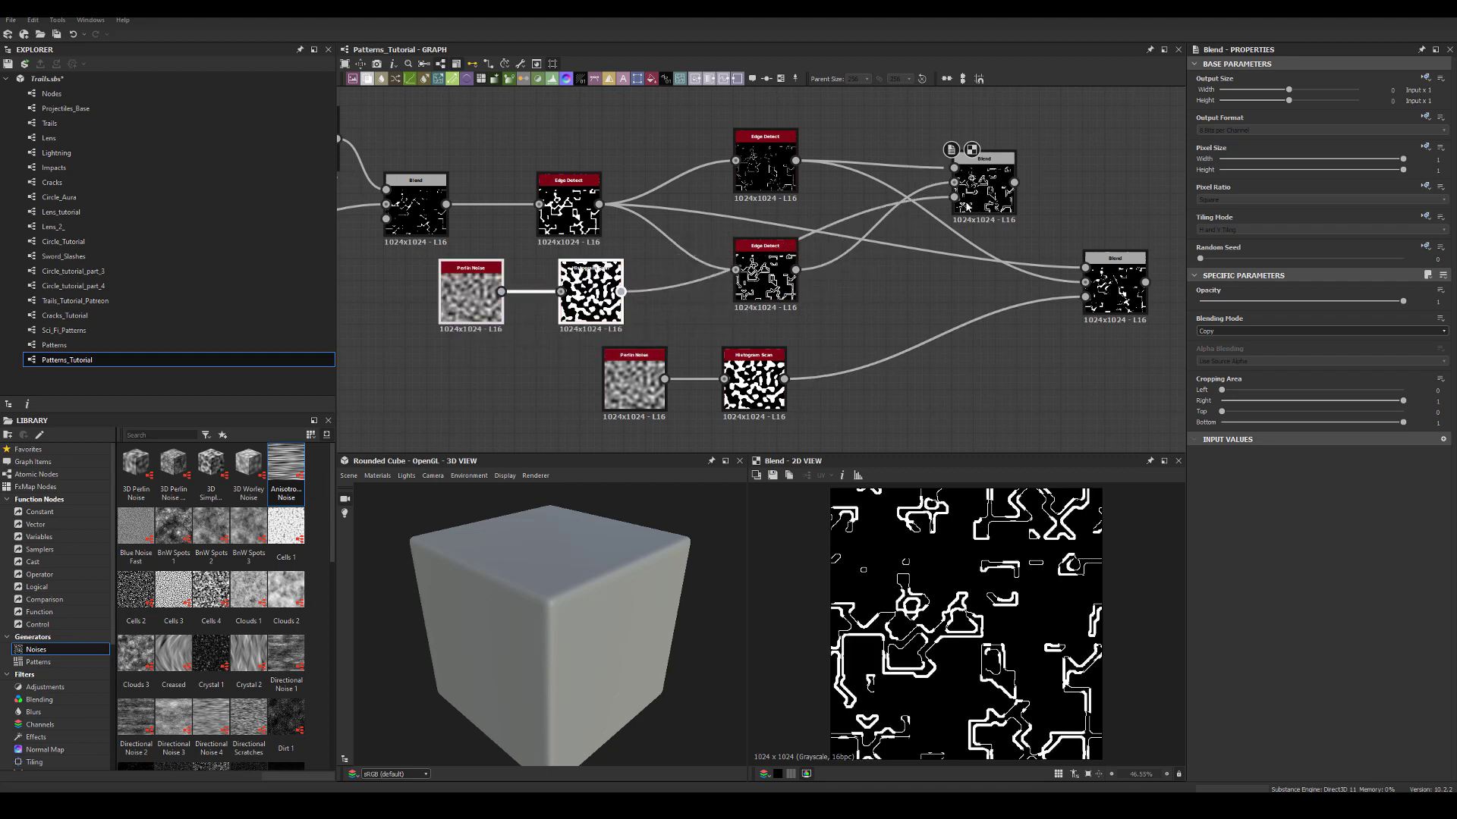
{"action": "left_click", "coordinate": [474, 300]}
{"action": "left_click_drag", "start_coordinate": [1201, 582], "coordinate": [1275, 581]}
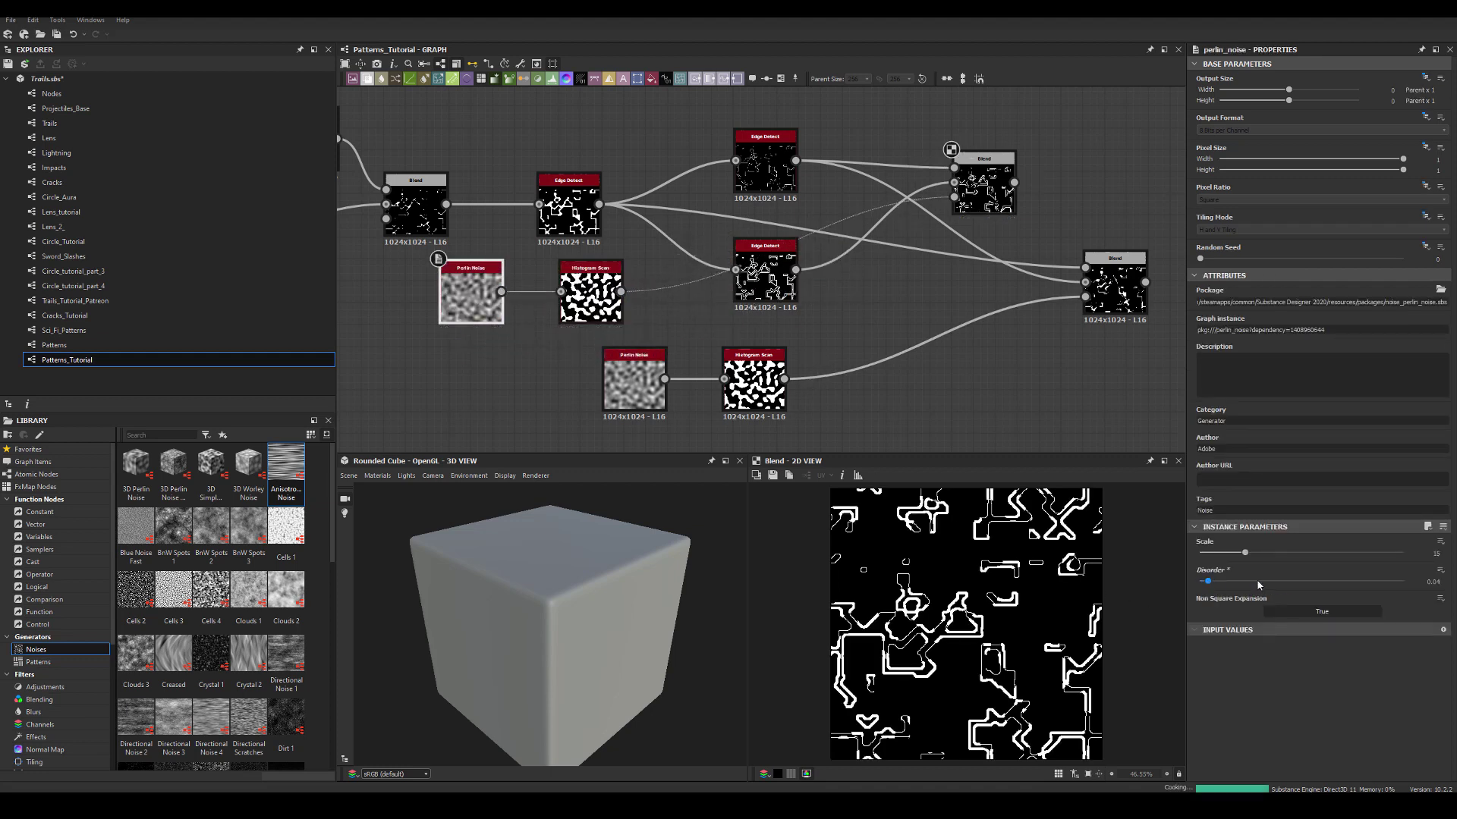
Step: Feed the new Blend into the final Blend's Background and preview both results
{"action": "left_click_drag", "start_coordinate": [1015, 182], "coordinate": [1030, 209]}
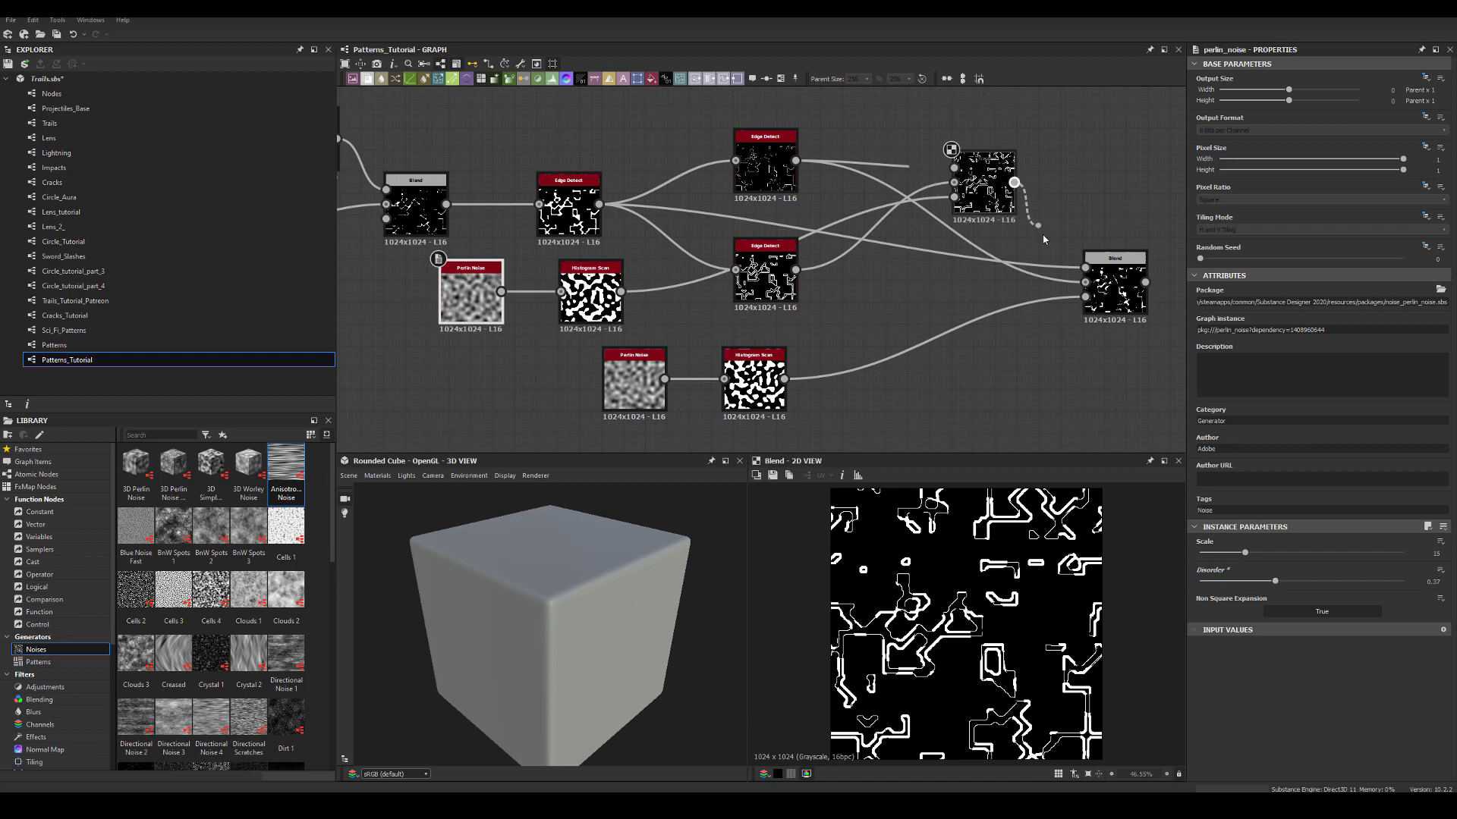
{"action": "mouse_move", "coordinate": [1060, 271]}
{"action": "left_mouse_down"}
{"action": "mouse_move", "coordinate": [1080, 293]}
{"action": "mouse_move", "coordinate": [1086, 281]}
{"action": "left_mouse_up"}
{"action": "double_click", "coordinate": [1120, 293]}
{"action": "double_click", "coordinate": [986, 189]}
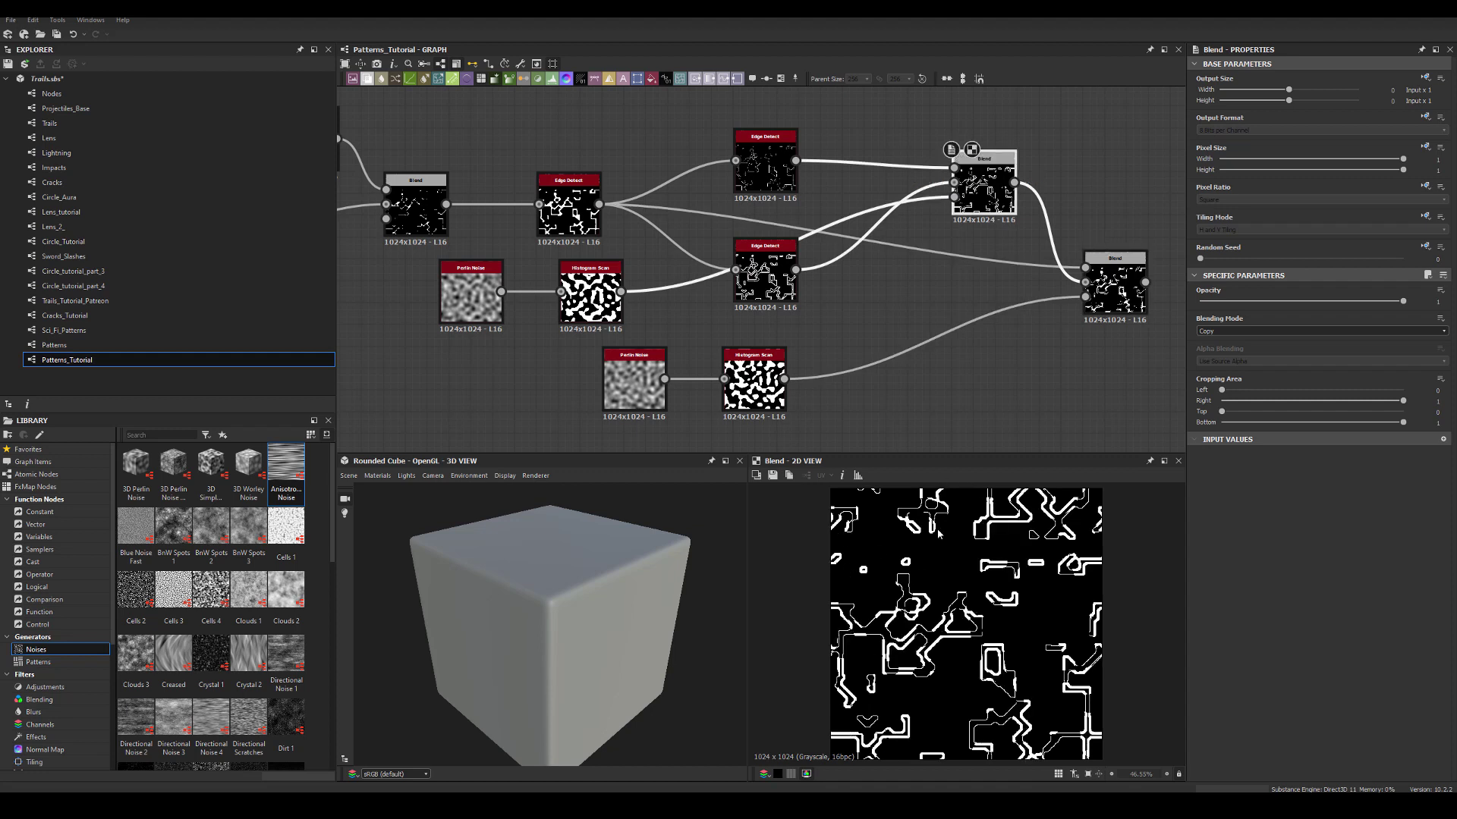
{"action": "left_click", "coordinate": [1092, 297]}
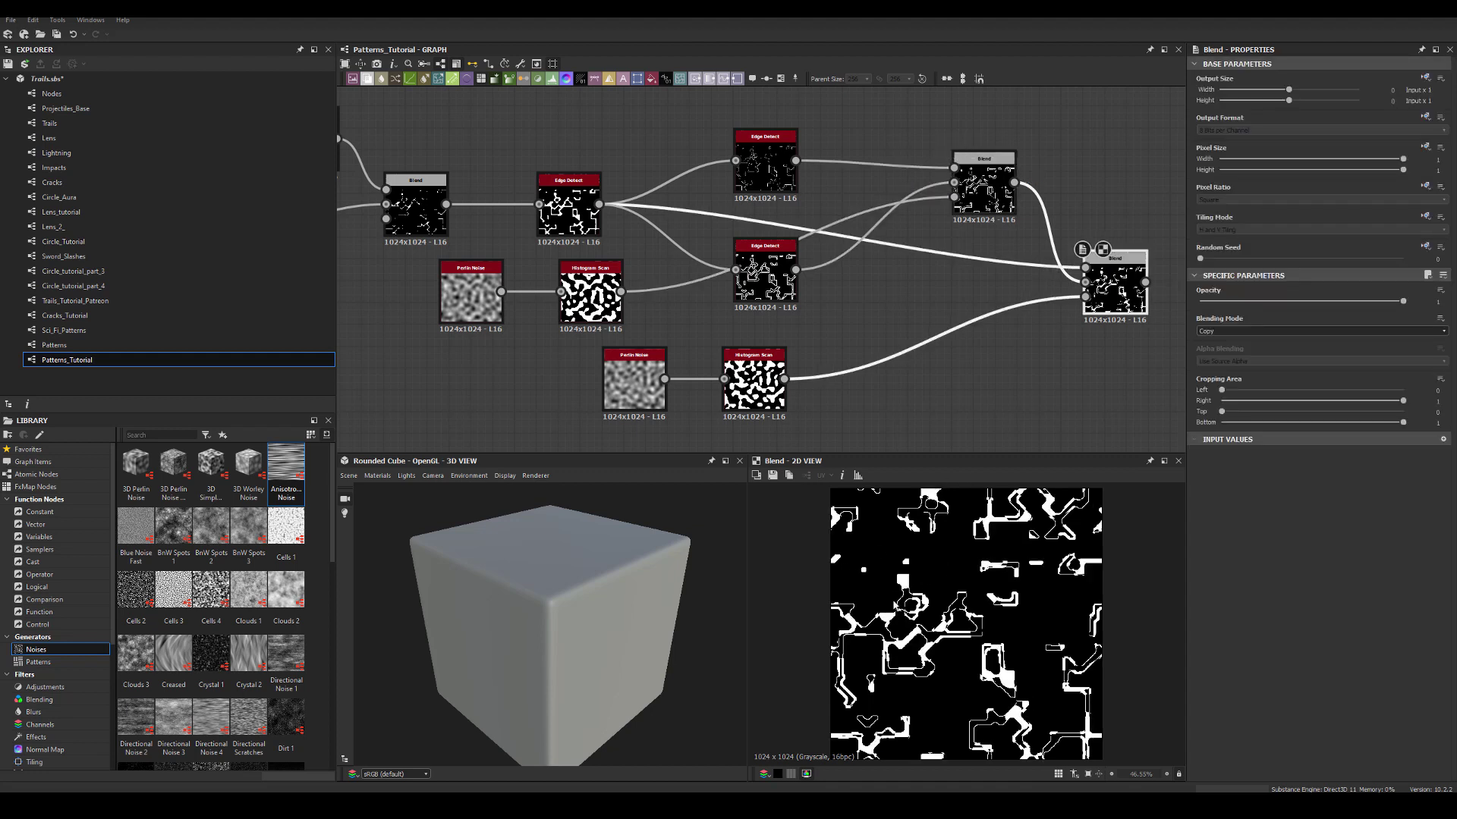
Step: Add a Blur HQ Grayscale after the final Blend with Intensity 2.77
{"action": "left_click_drag", "start_coordinate": [1114, 291], "coordinate": [1104, 279]}
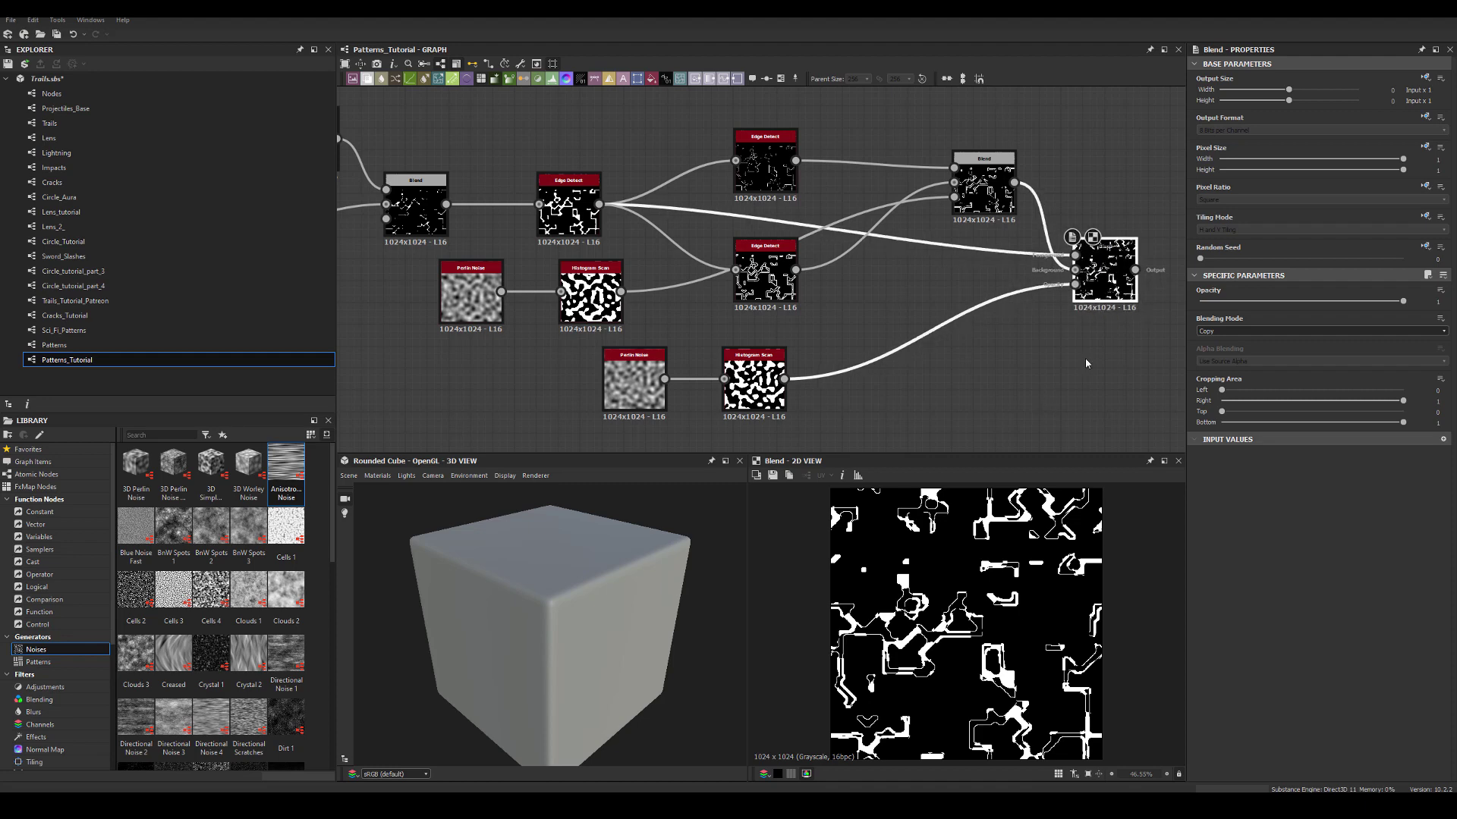
{"action": "scroll", "coordinate": [999, 617], "scroll_direction": "down", "scroll_amount": 4}
{"action": "scroll", "coordinate": [1000, 612], "scroll_direction": "up", "scroll_amount": 3}
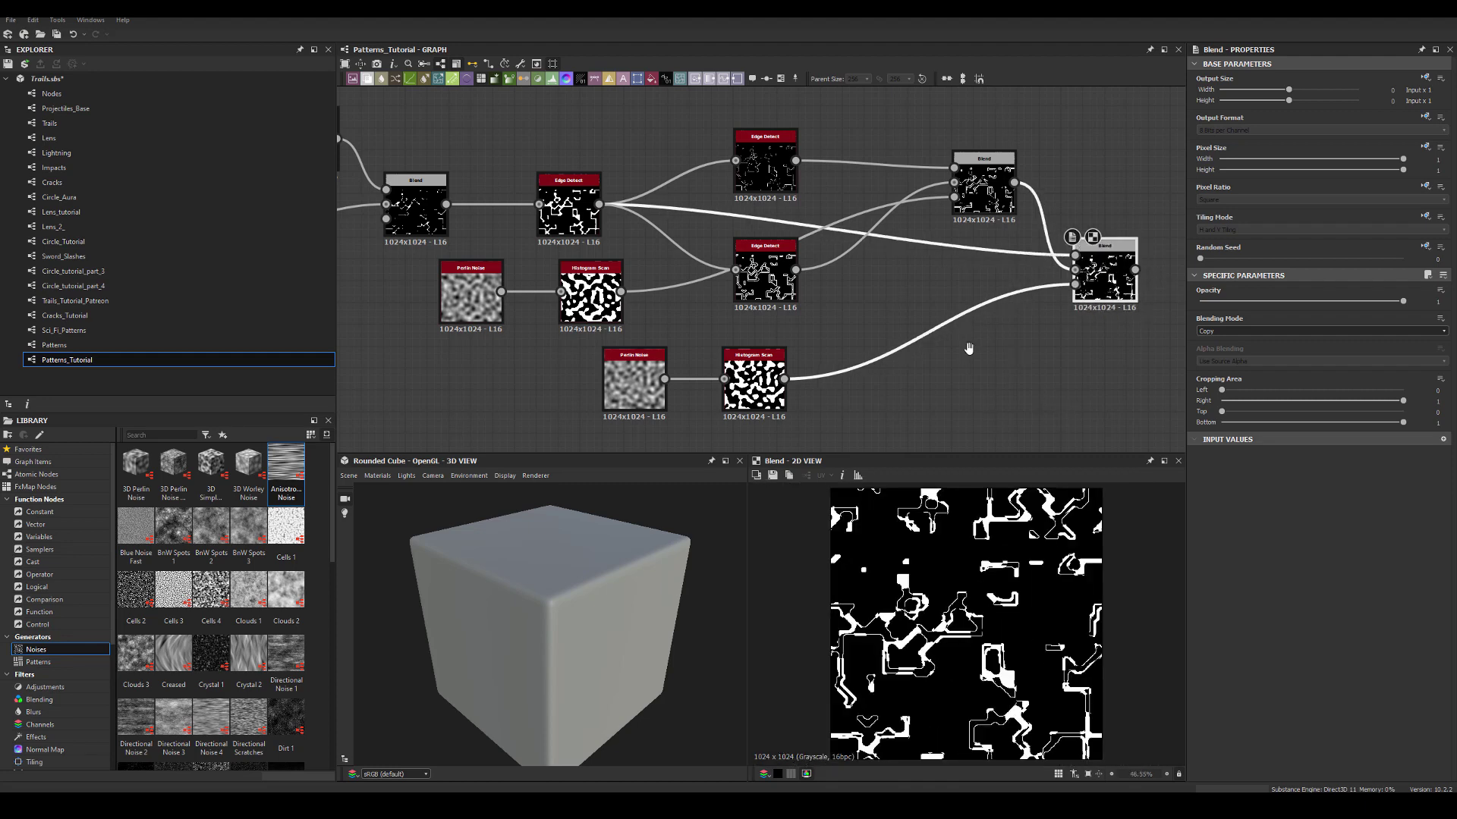
{"action": "middle_click_drag", "start_coordinate": [969, 348], "coordinate": [889, 369]}
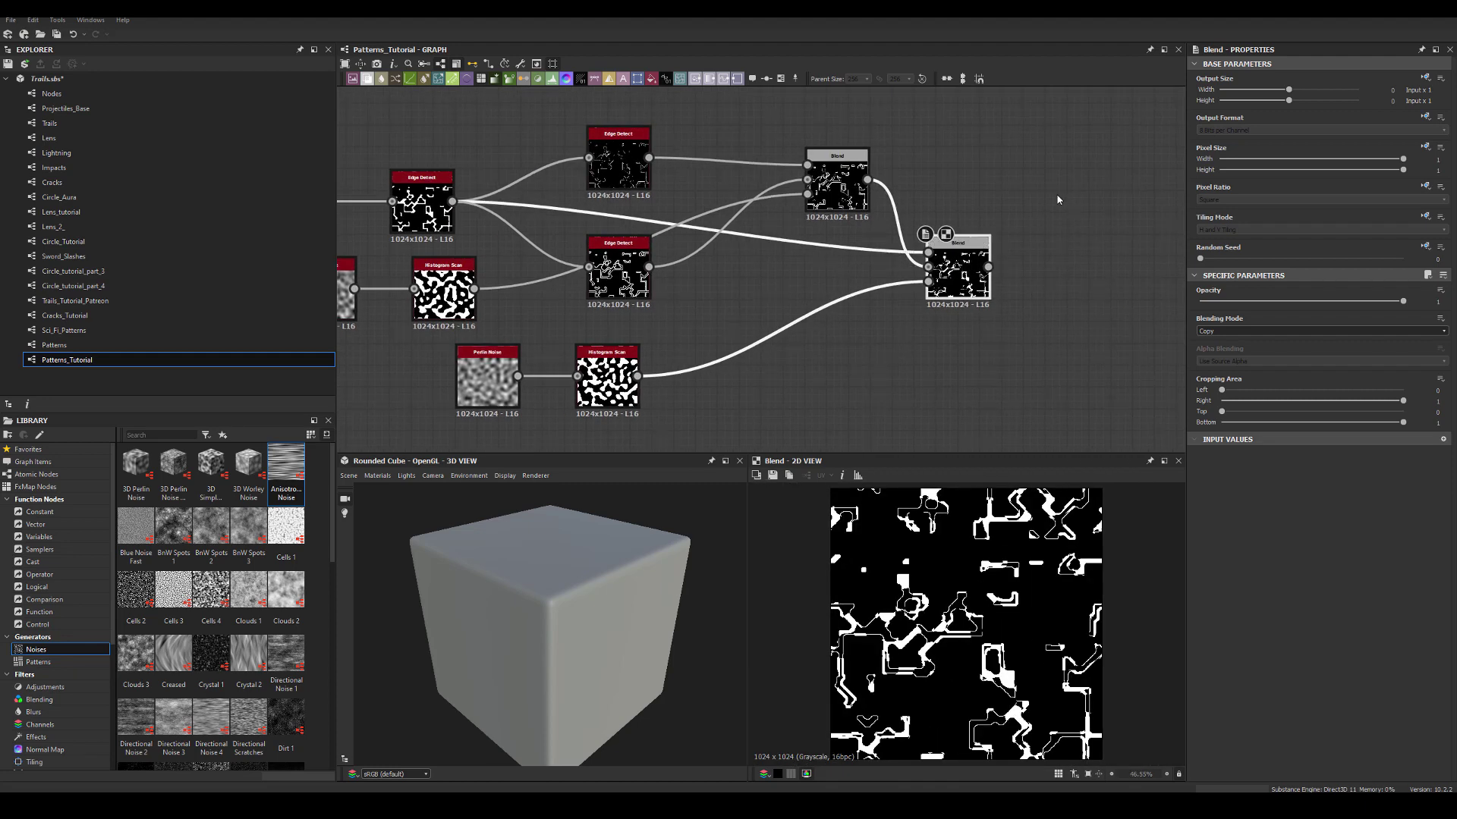
{"action": "middle_click_drag", "start_coordinate": [1060, 199], "coordinate": [1013, 199]}
{"action": "left_click_drag", "start_coordinate": [1023, 269], "coordinate": [1030, 263]}
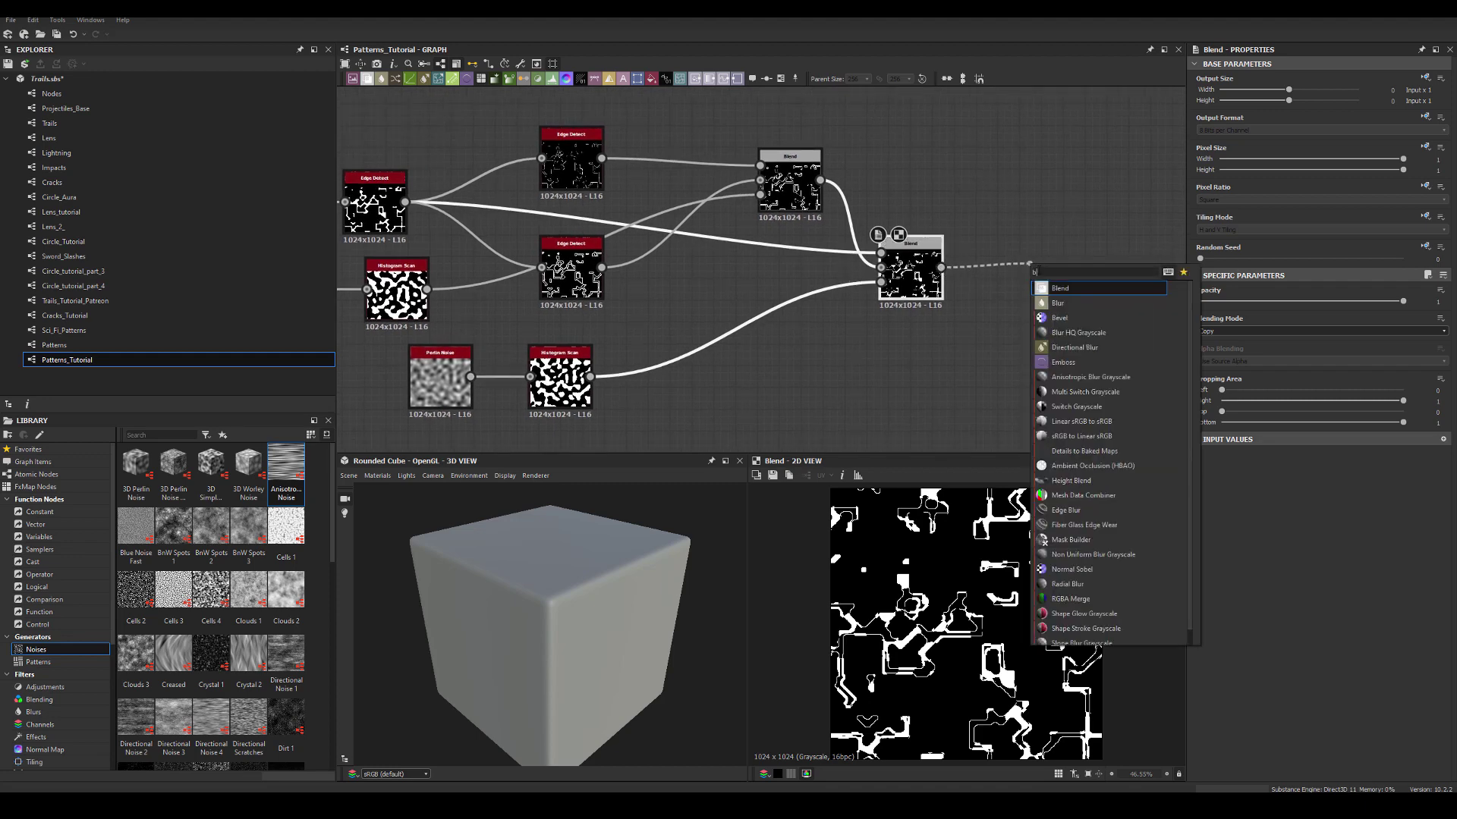
{"action": "left_click", "coordinate": [1056, 358]}
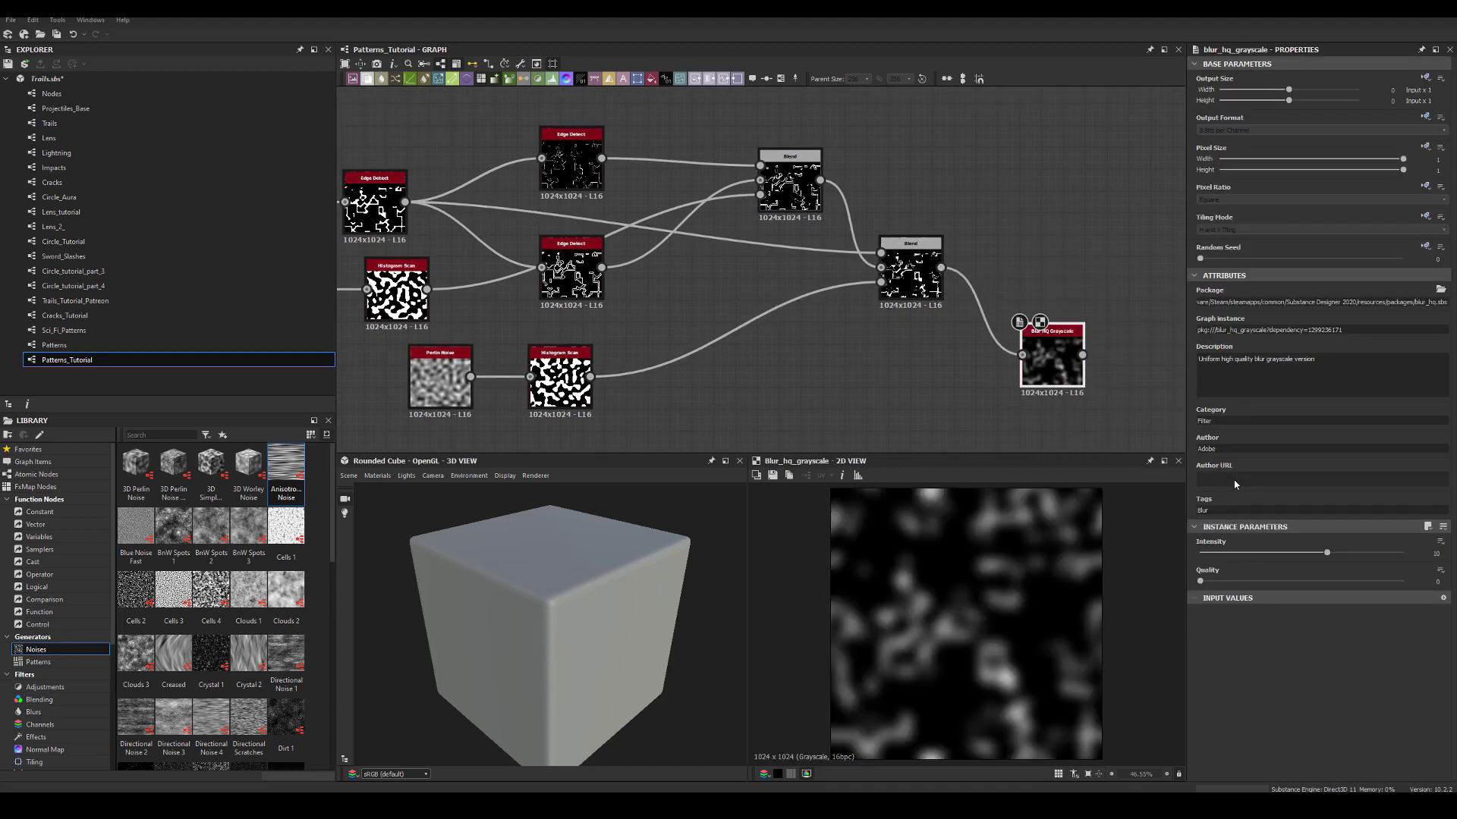
{"action": "left_click_drag", "start_coordinate": [1282, 553], "coordinate": [1235, 552]}
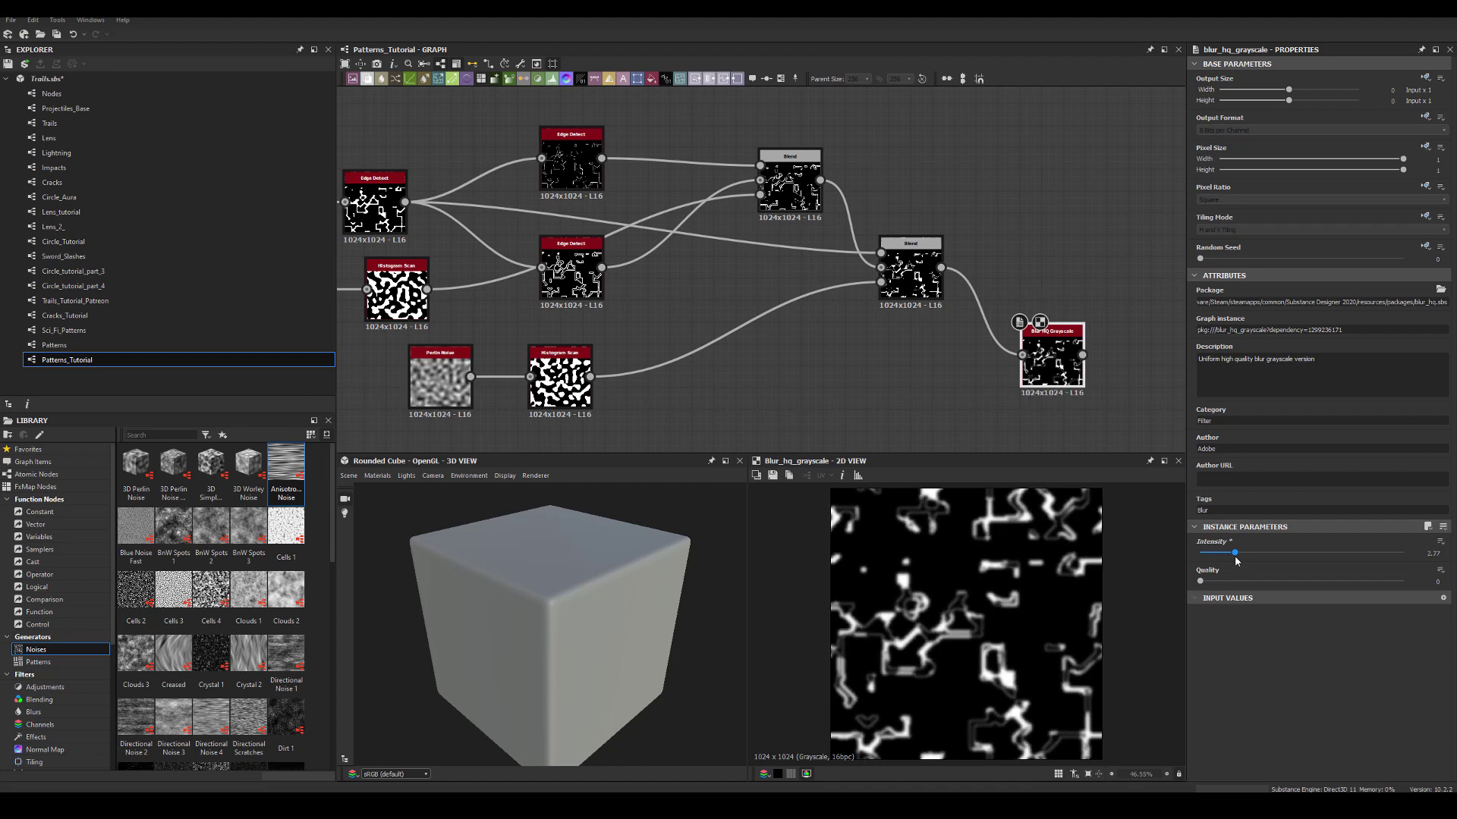
{"action": "middle_click_drag", "start_coordinate": [1066, 351], "coordinate": [952, 282]}
{"action": "left_click_drag", "start_coordinate": [968, 287], "coordinate": [1058, 203]}
Step: Add a Blend fed by the Blur HQ glow and the middle blend, set to Max (Lighten)
{"action": "left_click", "coordinate": [1090, 231]}
{"action": "left_click_drag", "start_coordinate": [827, 201], "coordinate": [1060, 186]}
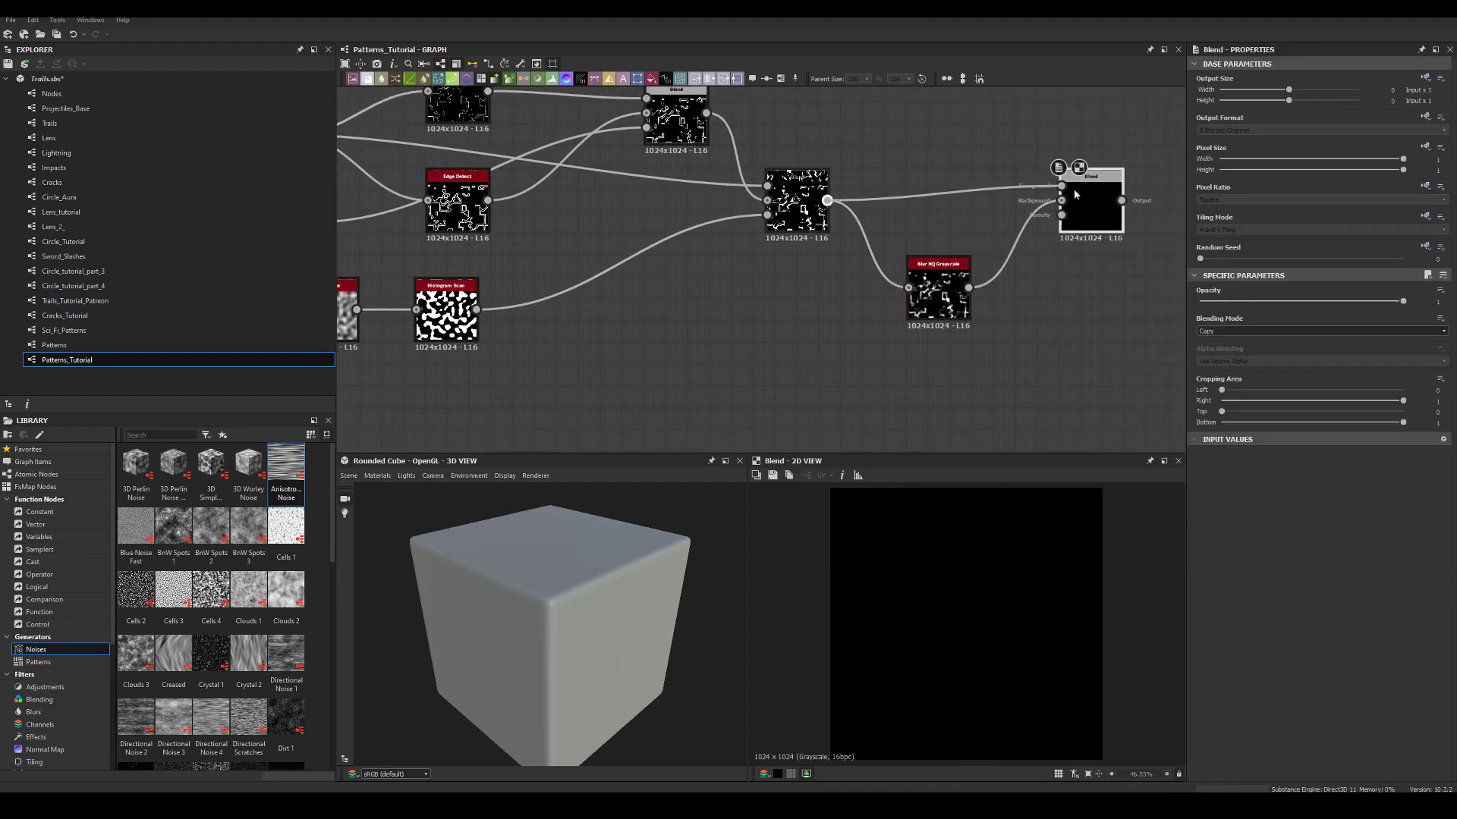
{"action": "left_click", "coordinate": [1229, 332]}
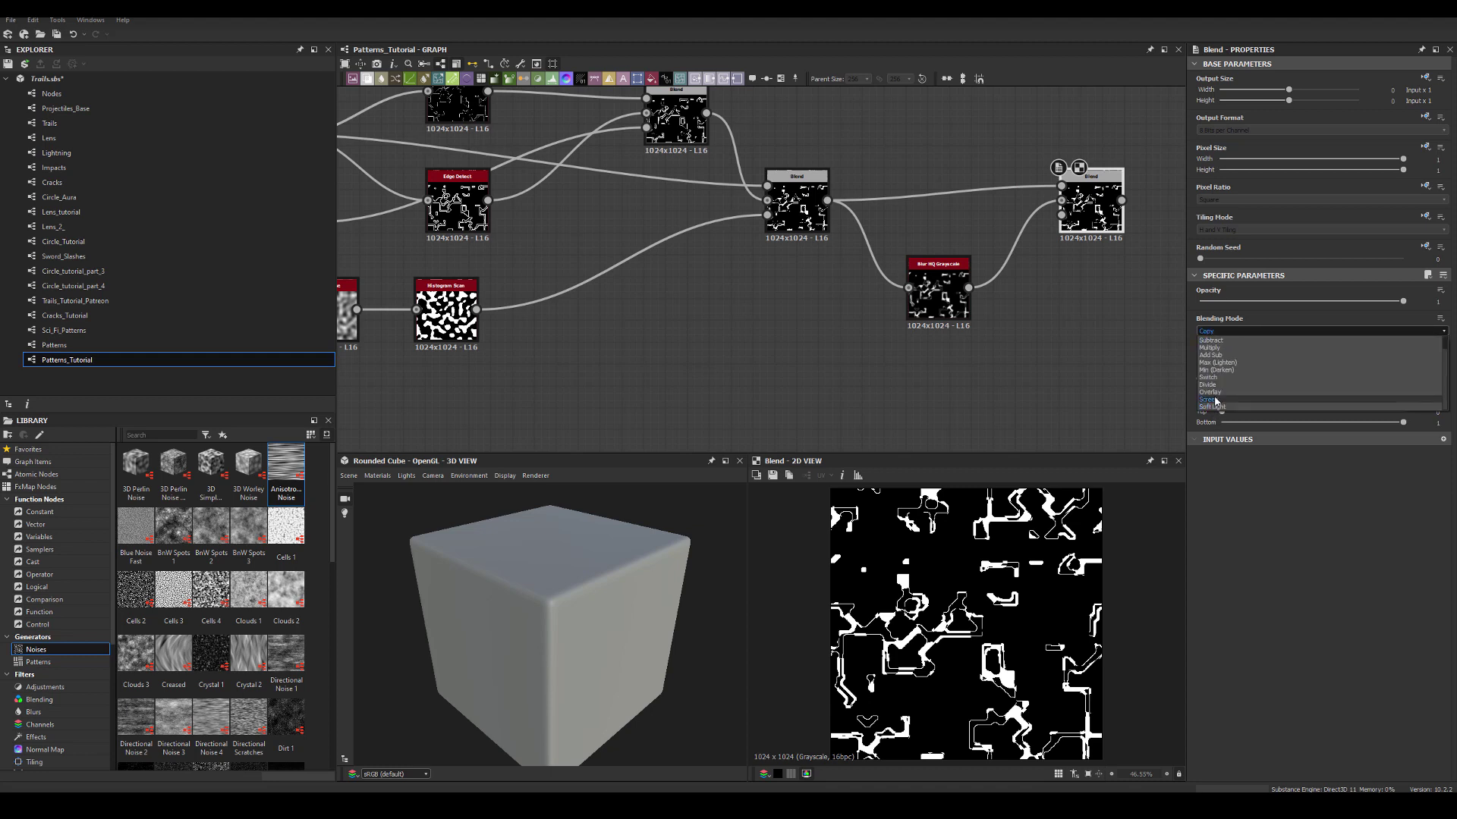
{"action": "left_click", "coordinate": [1216, 384]}
{"action": "left_click", "coordinate": [1218, 331]}
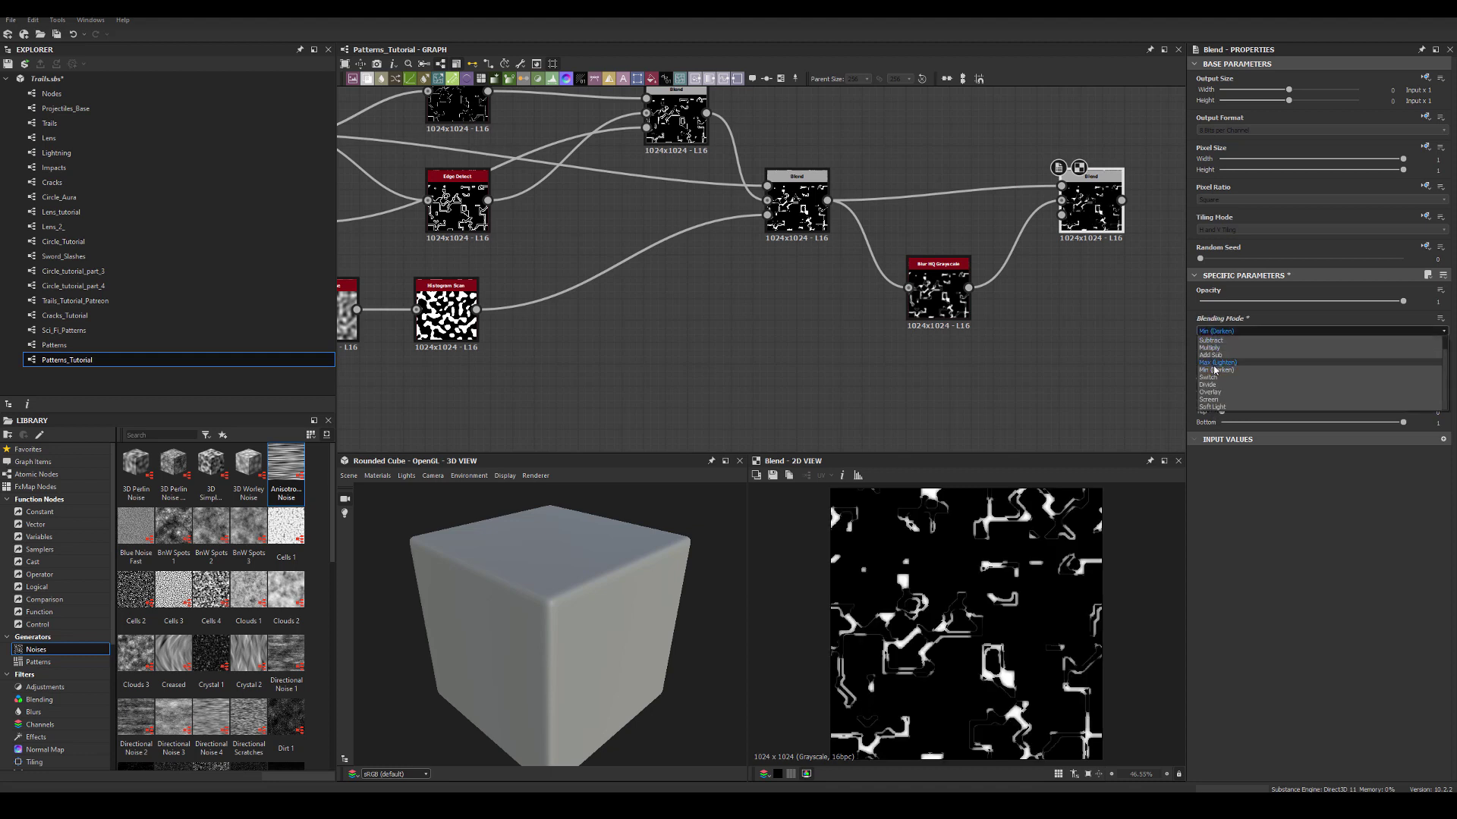
{"action": "left_click", "coordinate": [1218, 366]}
{"action": "middle_click_drag", "start_coordinate": [966, 270], "coordinate": [769, 282]}
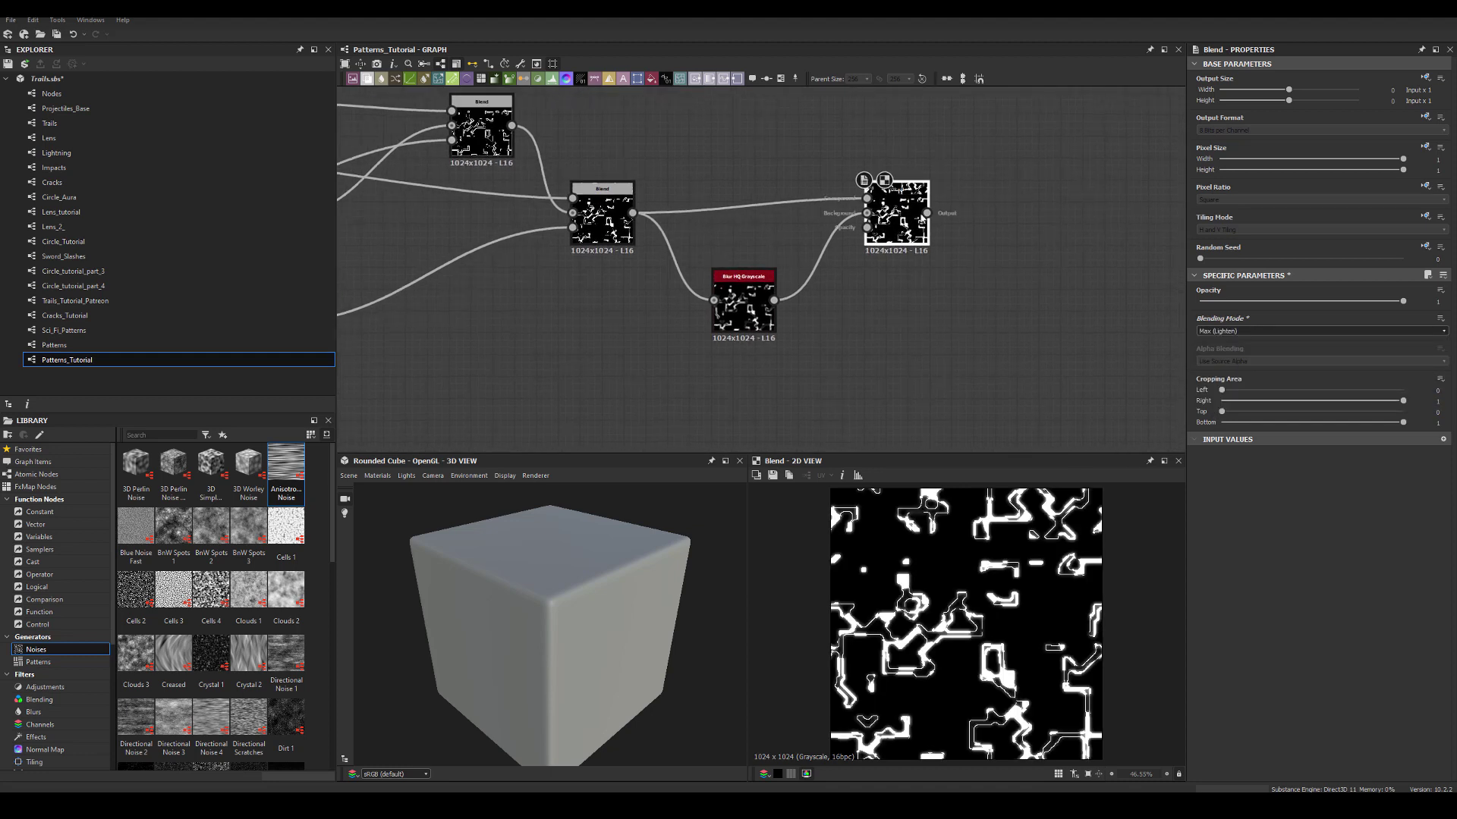
{"action": "left_click_drag", "start_coordinate": [927, 214], "coordinate": [1006, 203]}
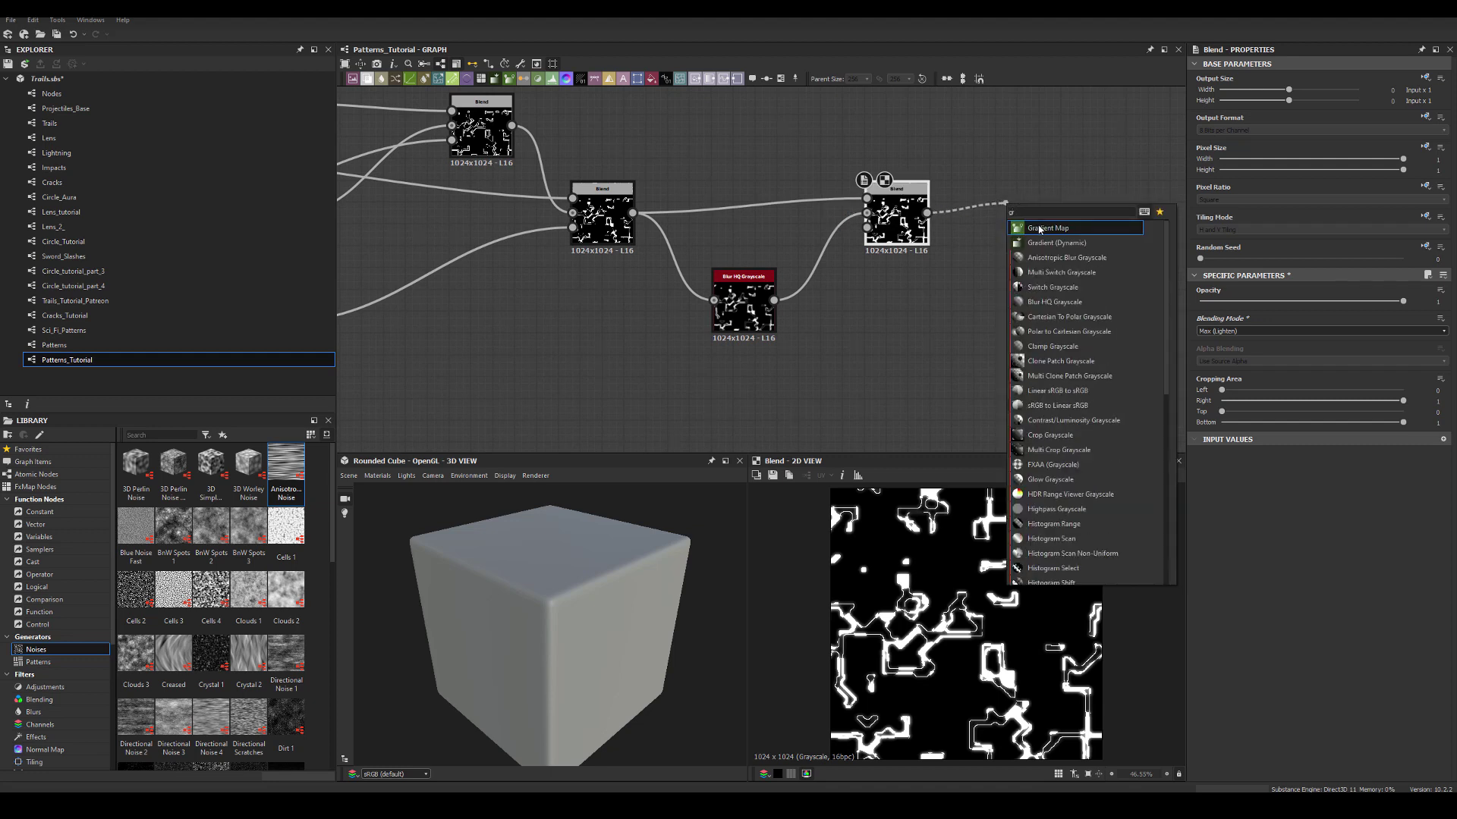
Step: Add a Gradient Map after the final blend with a new key, Smooth interpolation and smoothness 1
{"action": "left_click", "coordinate": [1041, 227]}
{"action": "left_click", "coordinate": [1401, 402]}
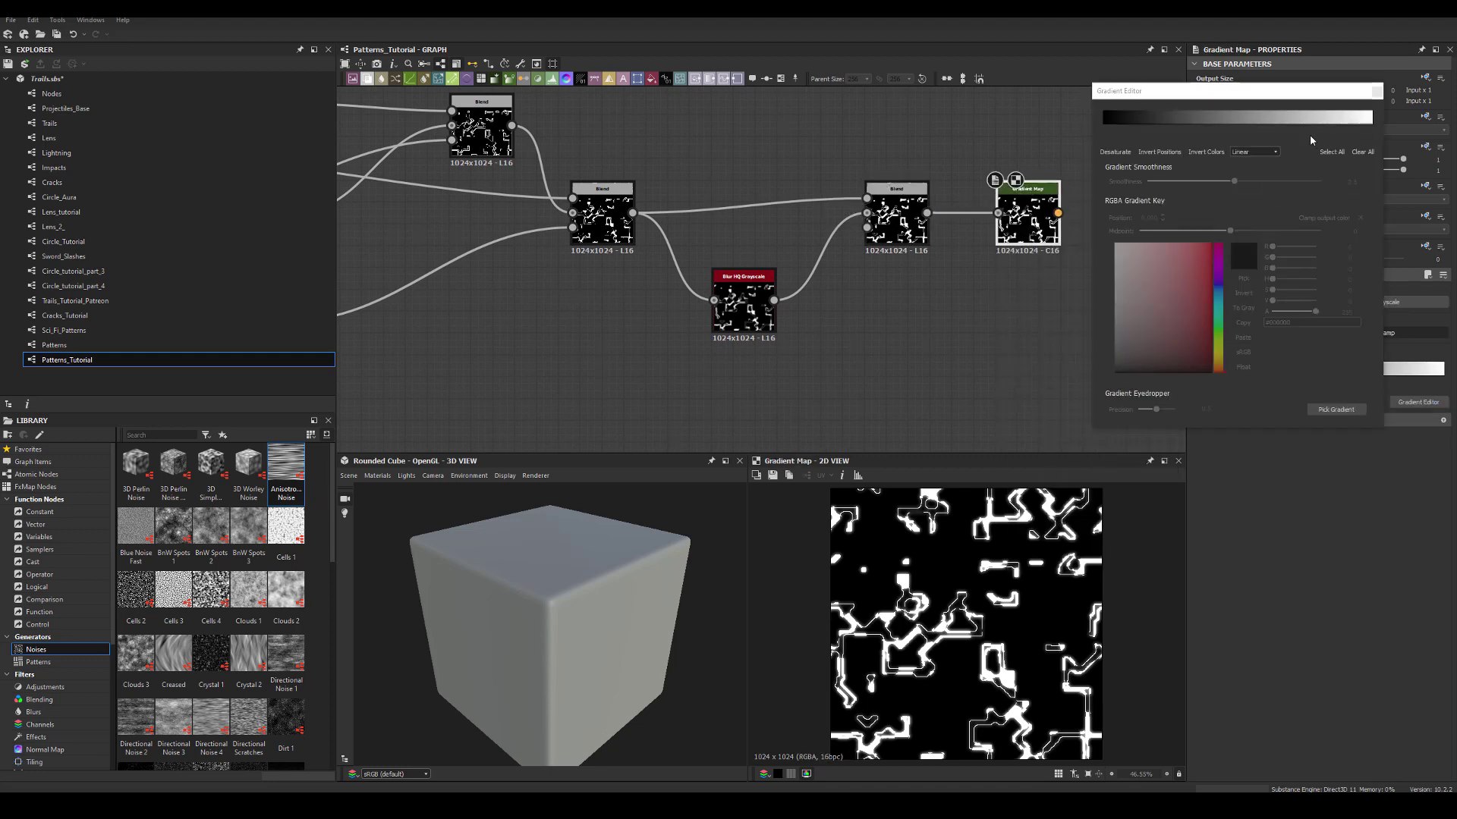
{"action": "left_click", "coordinate": [1329, 119]}
{"action": "left_click", "coordinate": [1252, 152]}
{"action": "left_click", "coordinate": [1245, 178]}
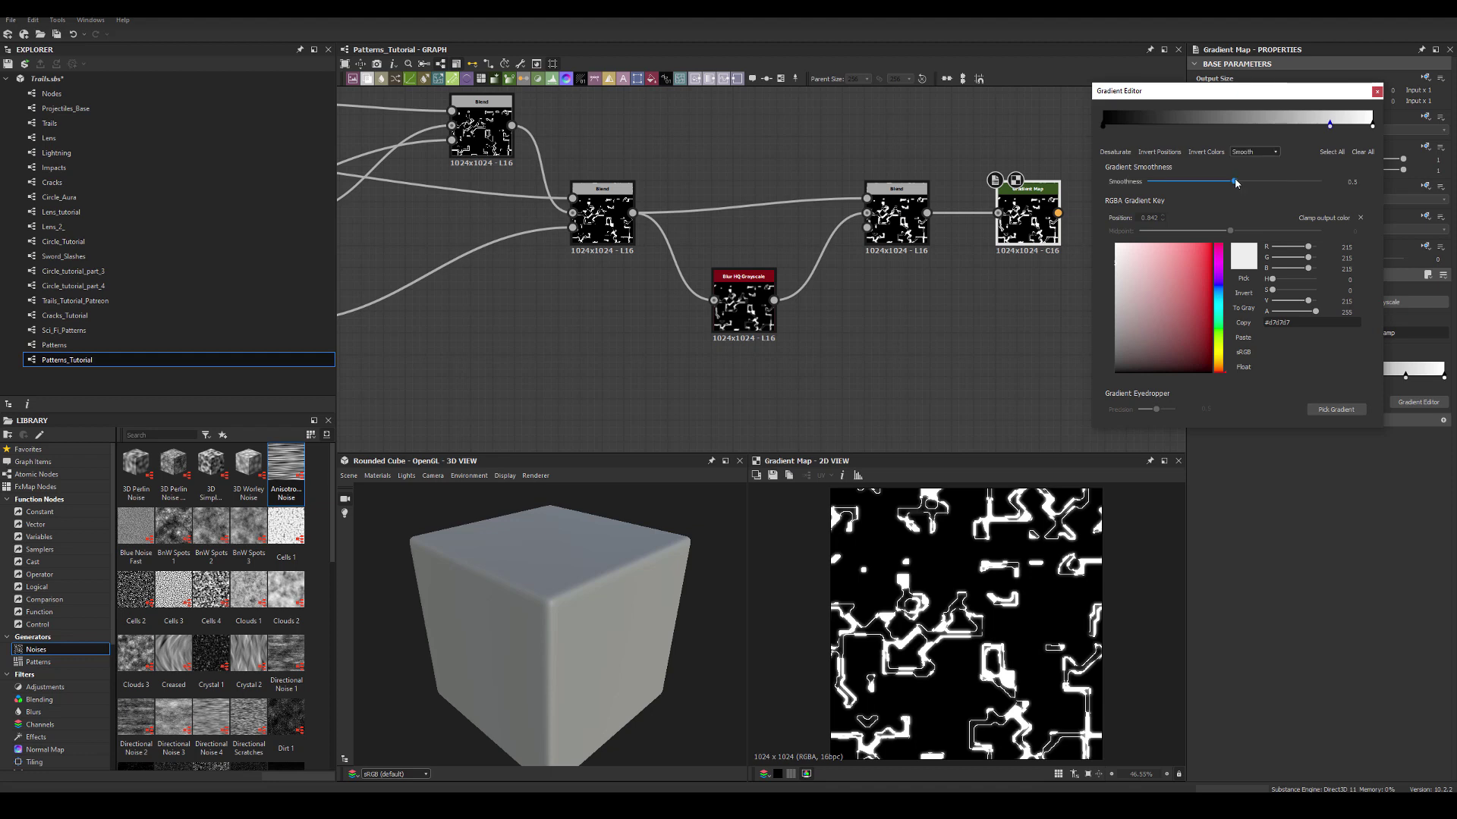
{"action": "left_click_drag", "start_coordinate": [1236, 181], "coordinate": [1337, 180]}
Step: Colour the new gradient key cyan and slide it toward the bright end
{"action": "left_click_drag", "start_coordinate": [1330, 128], "coordinate": [1326, 128]}
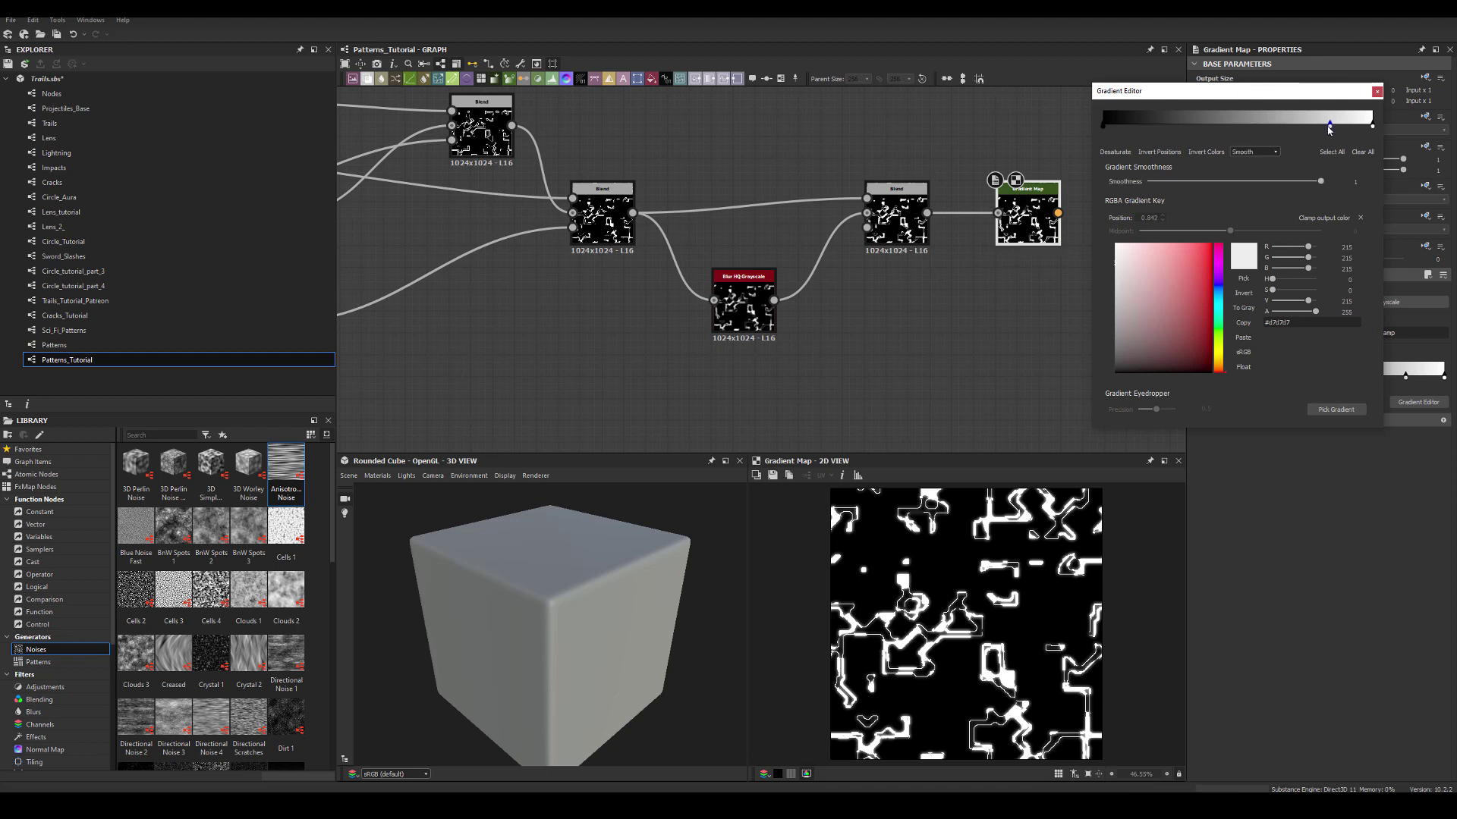
{"action": "left_click_drag", "start_coordinate": [1205, 249], "coordinate": [1238, 221]}
{"action": "left_click_drag", "start_coordinate": [1217, 290], "coordinate": [1215, 303]}
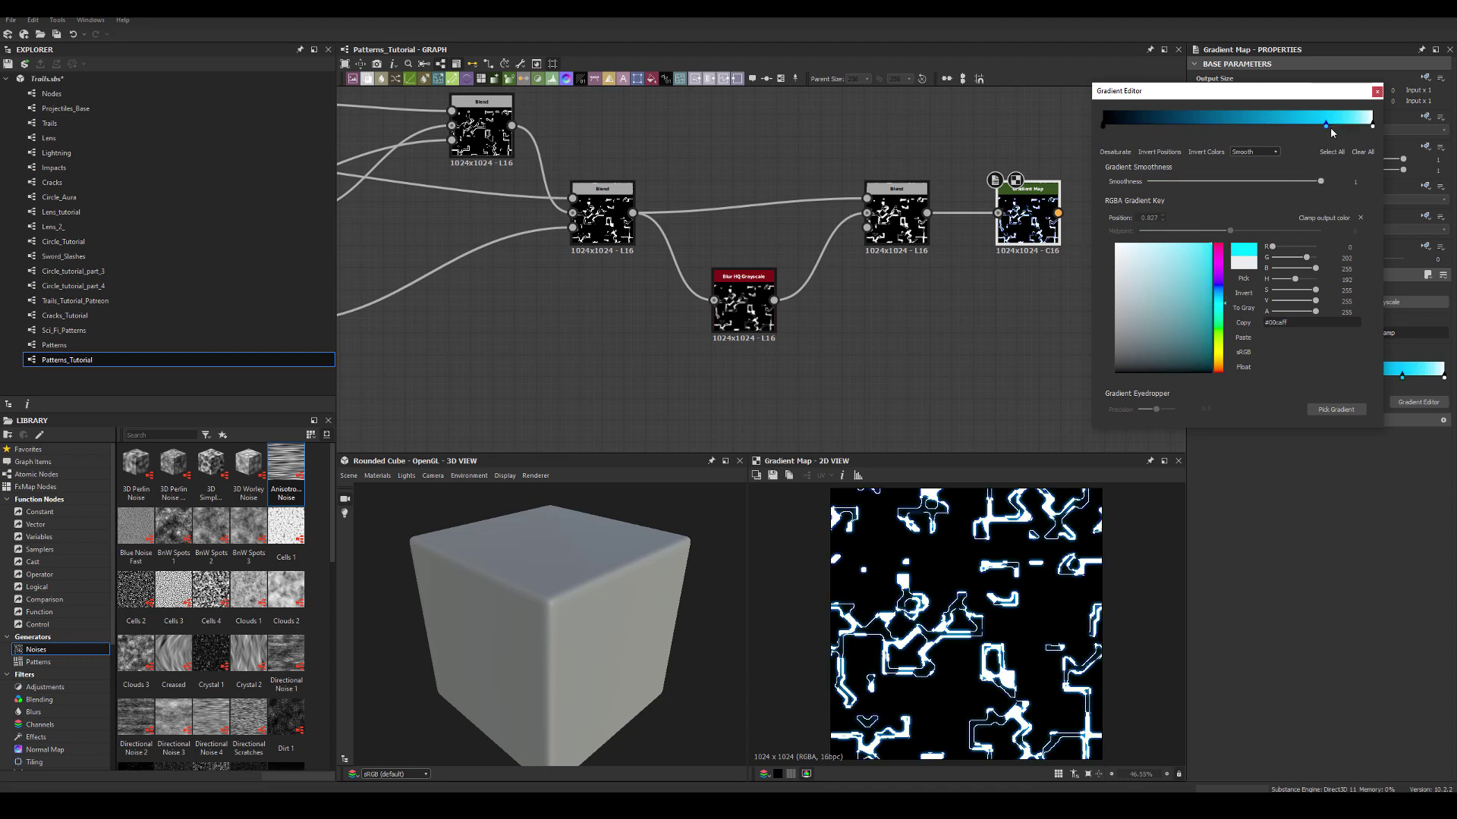
{"action": "left_click_drag", "start_coordinate": [1330, 129], "coordinate": [1270, 126]}
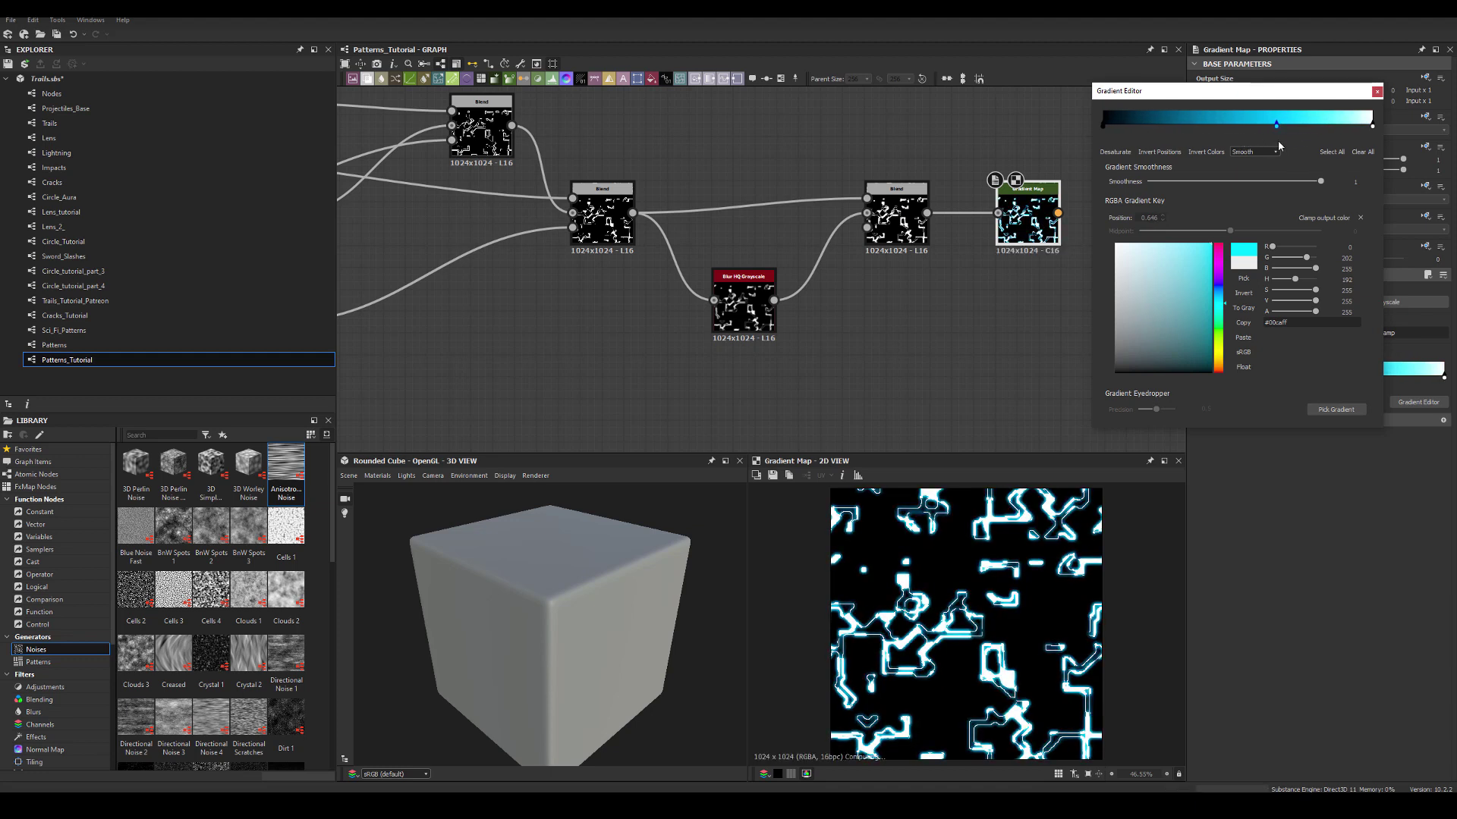
{"action": "left_click", "coordinate": [1377, 92]}
Step: Preview the final blend's output and bring the tile_sampler node into view
{"action": "scroll", "coordinate": [994, 545], "scroll_direction": "down", "scroll_amount": 3}
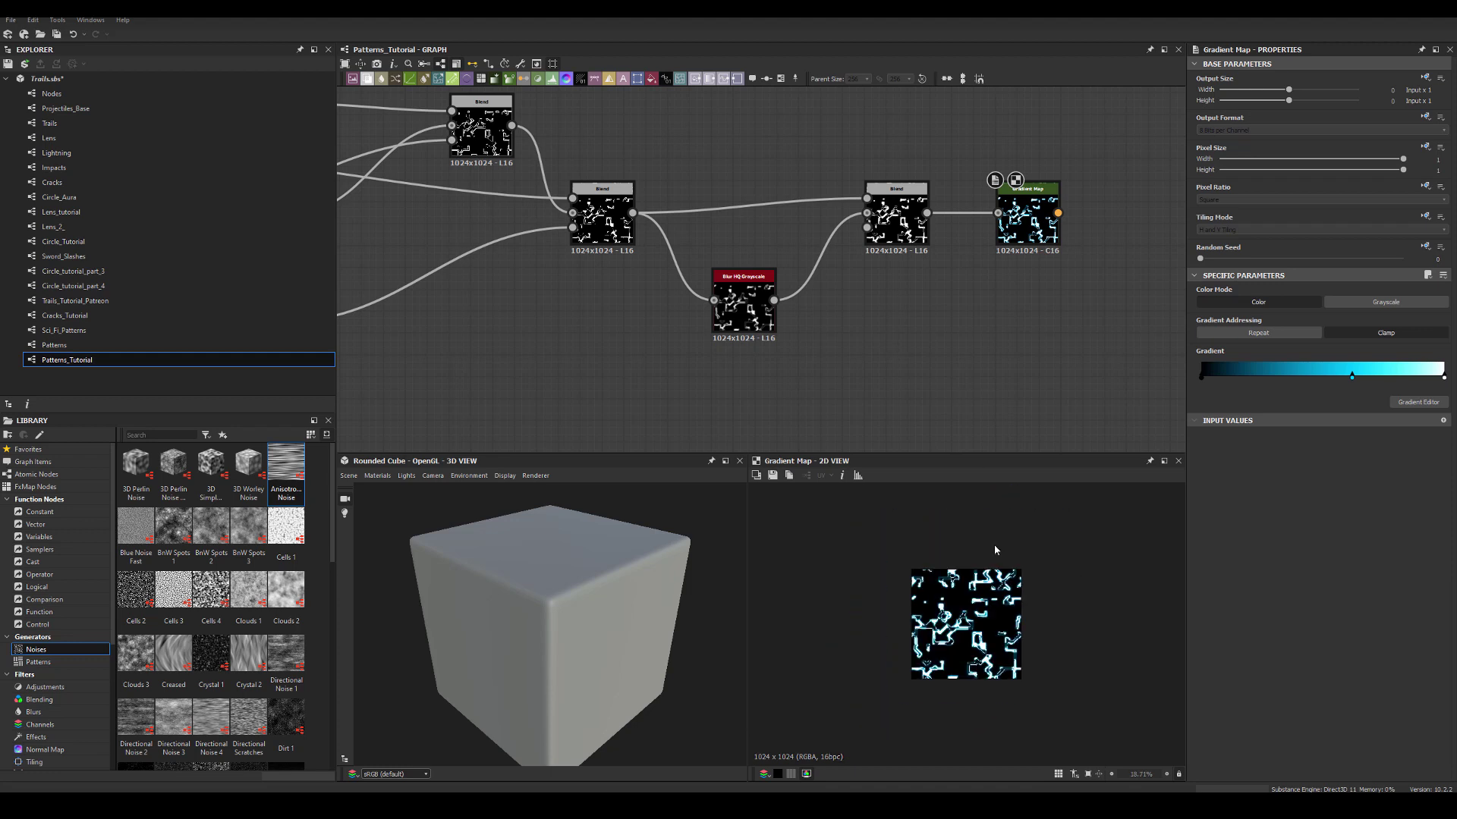
{"action": "left_click_drag", "start_coordinate": [1026, 239], "coordinate": [1004, 239]}
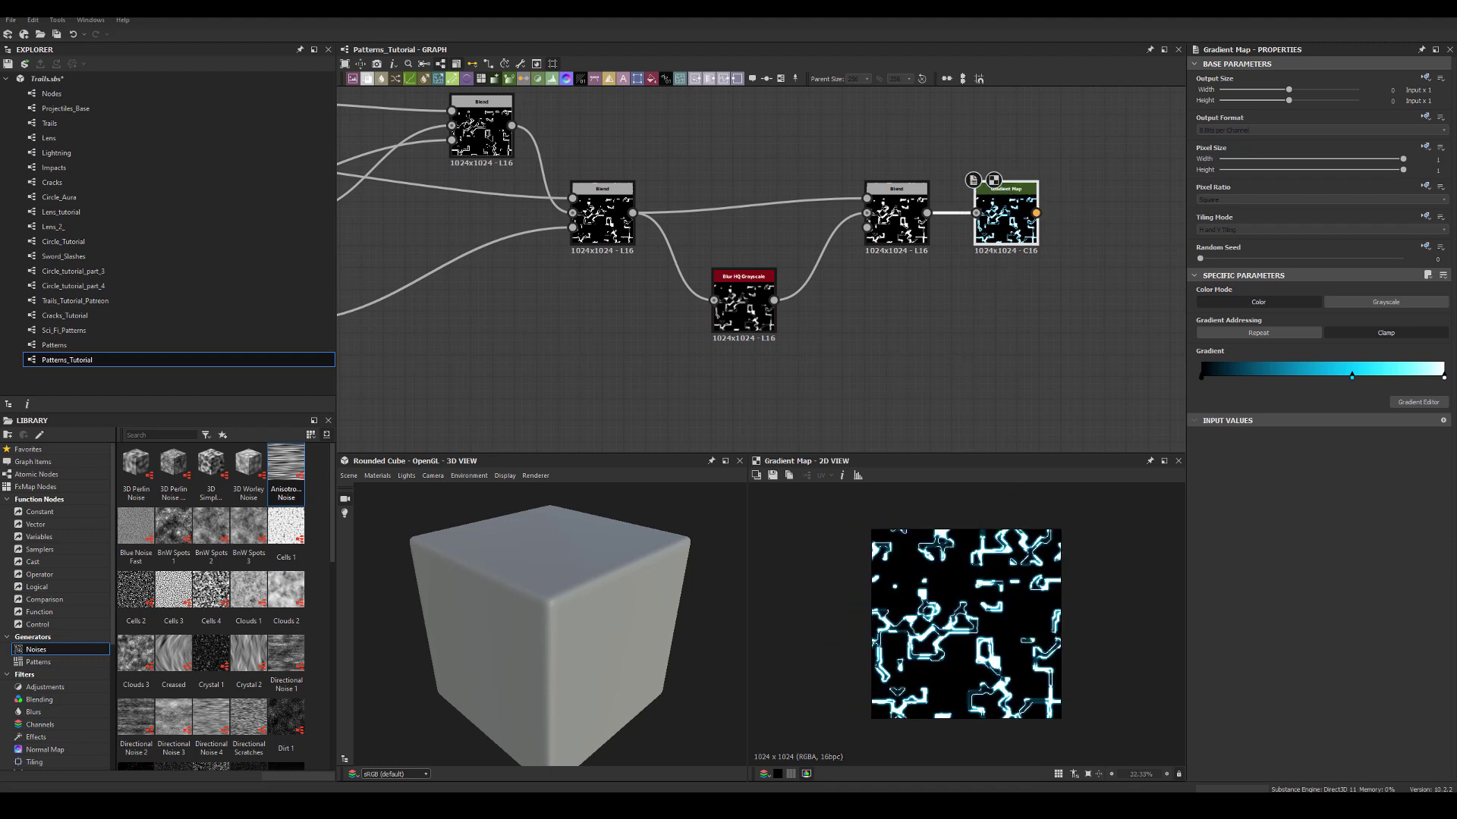
{"action": "double_click", "coordinate": [896, 220]}
{"action": "middle_click_drag", "start_coordinate": [789, 313], "coordinate": [822, 296]}
{"action": "scroll", "coordinate": [822, 296], "scroll_direction": "down", "scroll_amount": 4}
{"action": "middle_click_drag", "start_coordinate": [590, 294], "coordinate": [923, 266]}
{"action": "mouse_move", "coordinate": [598, 257]}
{"action": "middle_mouse_down"}
{"action": "mouse_move", "coordinate": [594, 281]}
{"action": "mouse_move", "coordinate": [526, 273]}
{"action": "middle_mouse_up"}
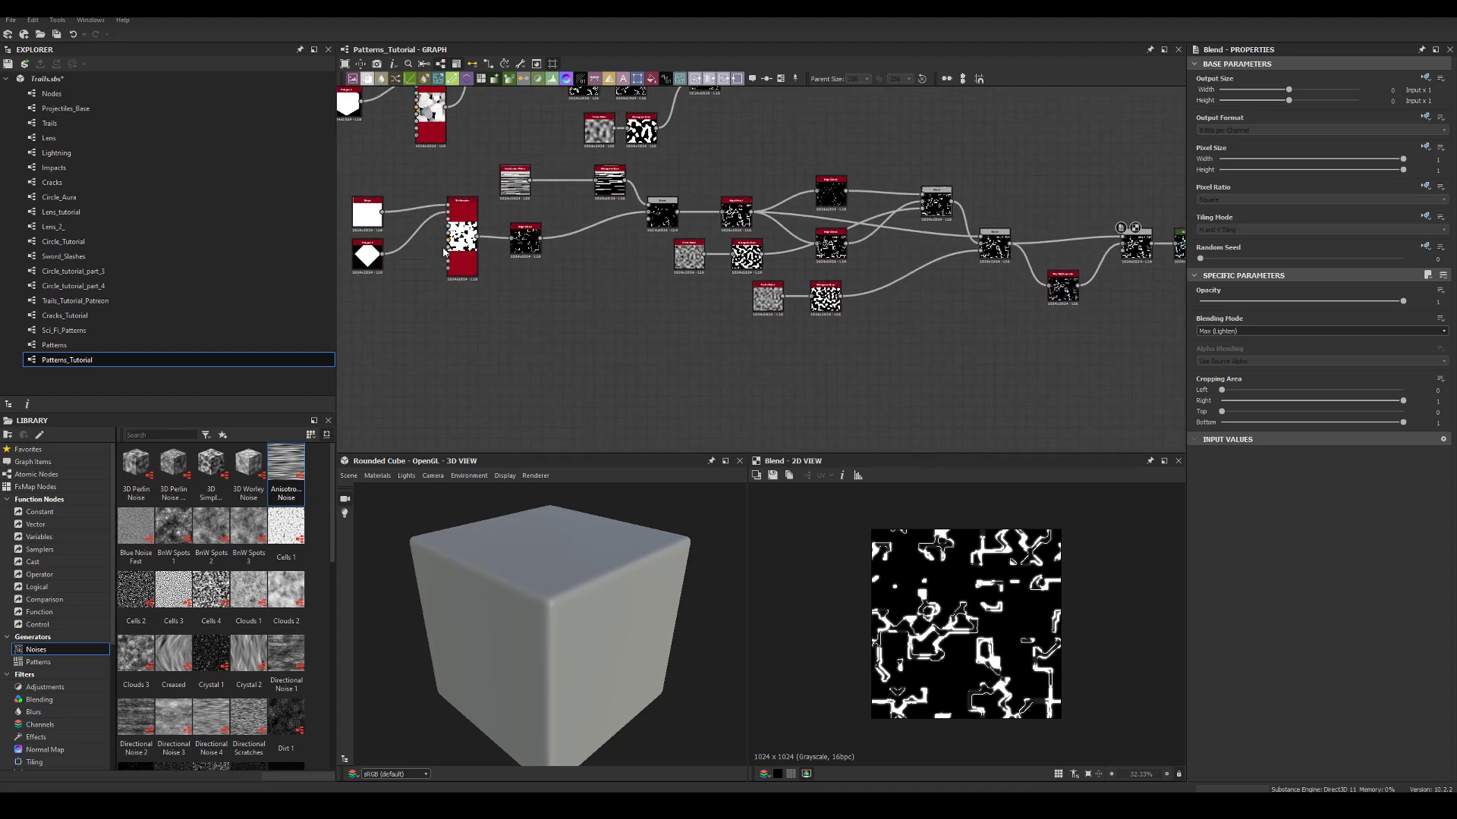
{"action": "middle_click_drag", "start_coordinate": [669, 369], "coordinate": [472, 292]}
{"action": "middle_click_drag", "start_coordinate": [758, 349], "coordinate": [991, 369]}
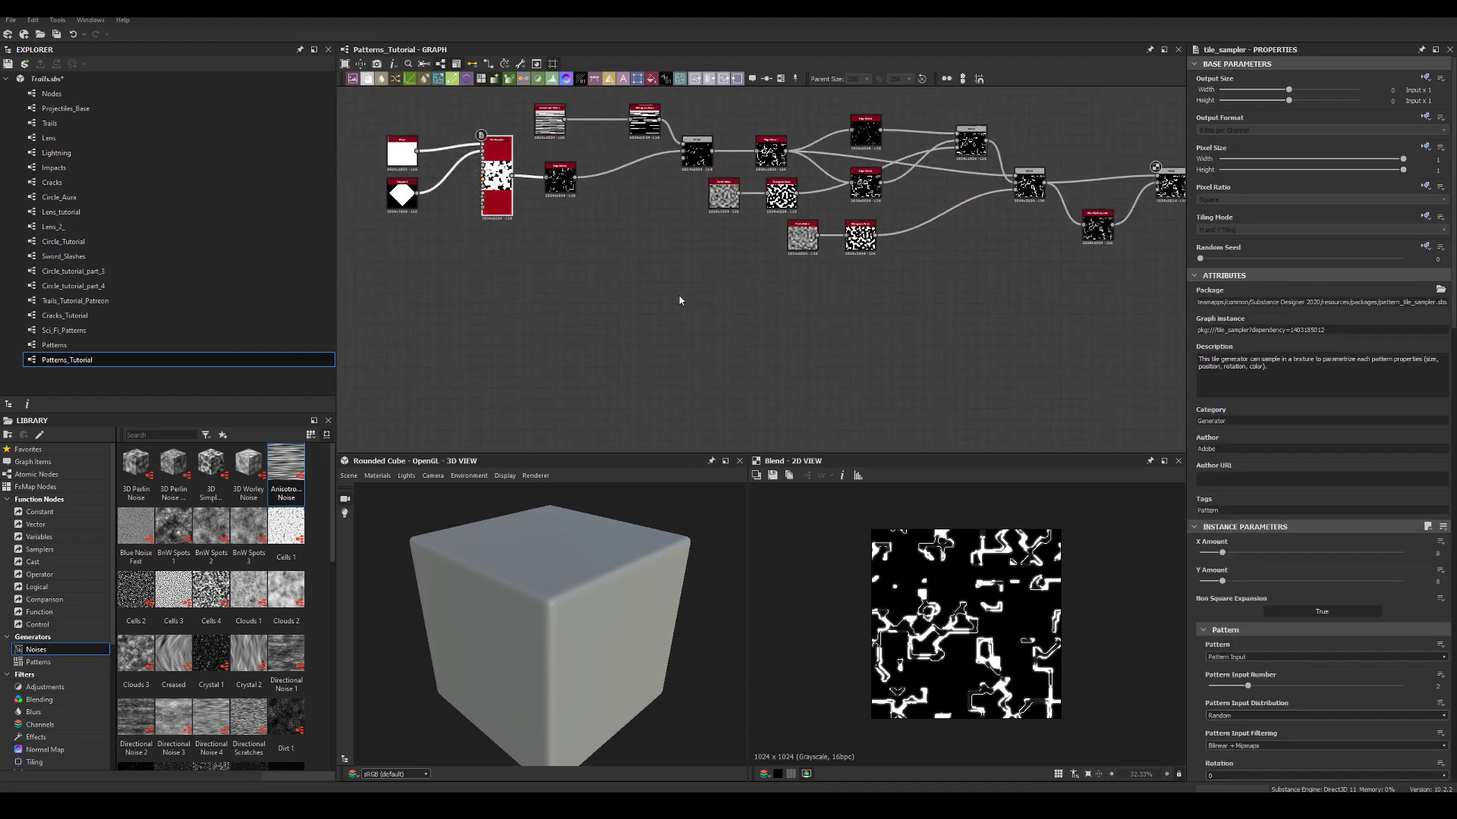
{"action": "scroll", "coordinate": [1231, 531], "scroll_direction": "down", "scroll_amount": 3}
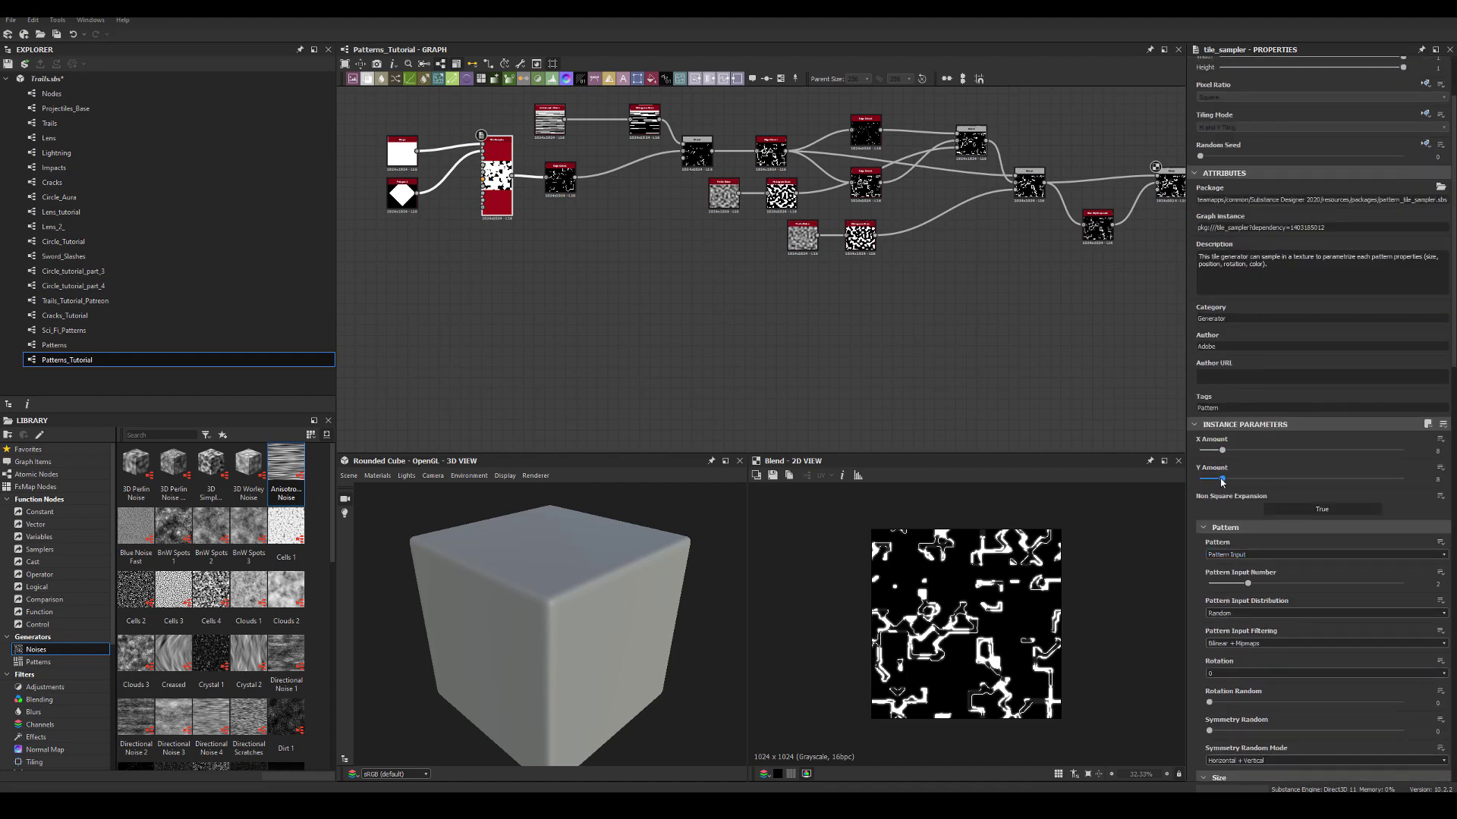
Step: Change the tile sampler's Y Amount and lower its Scale, leaving Scale Random at 0
{"action": "mouse_move", "coordinate": [1221, 480]}
{"action": "left_mouse_down"}
{"action": "mouse_move", "coordinate": [1272, 480]}
{"action": "mouse_move", "coordinate": [1224, 480]}
{"action": "mouse_move", "coordinate": [1282, 454]}
{"action": "mouse_move", "coordinate": [1224, 456]}
{"action": "left_mouse_up"}
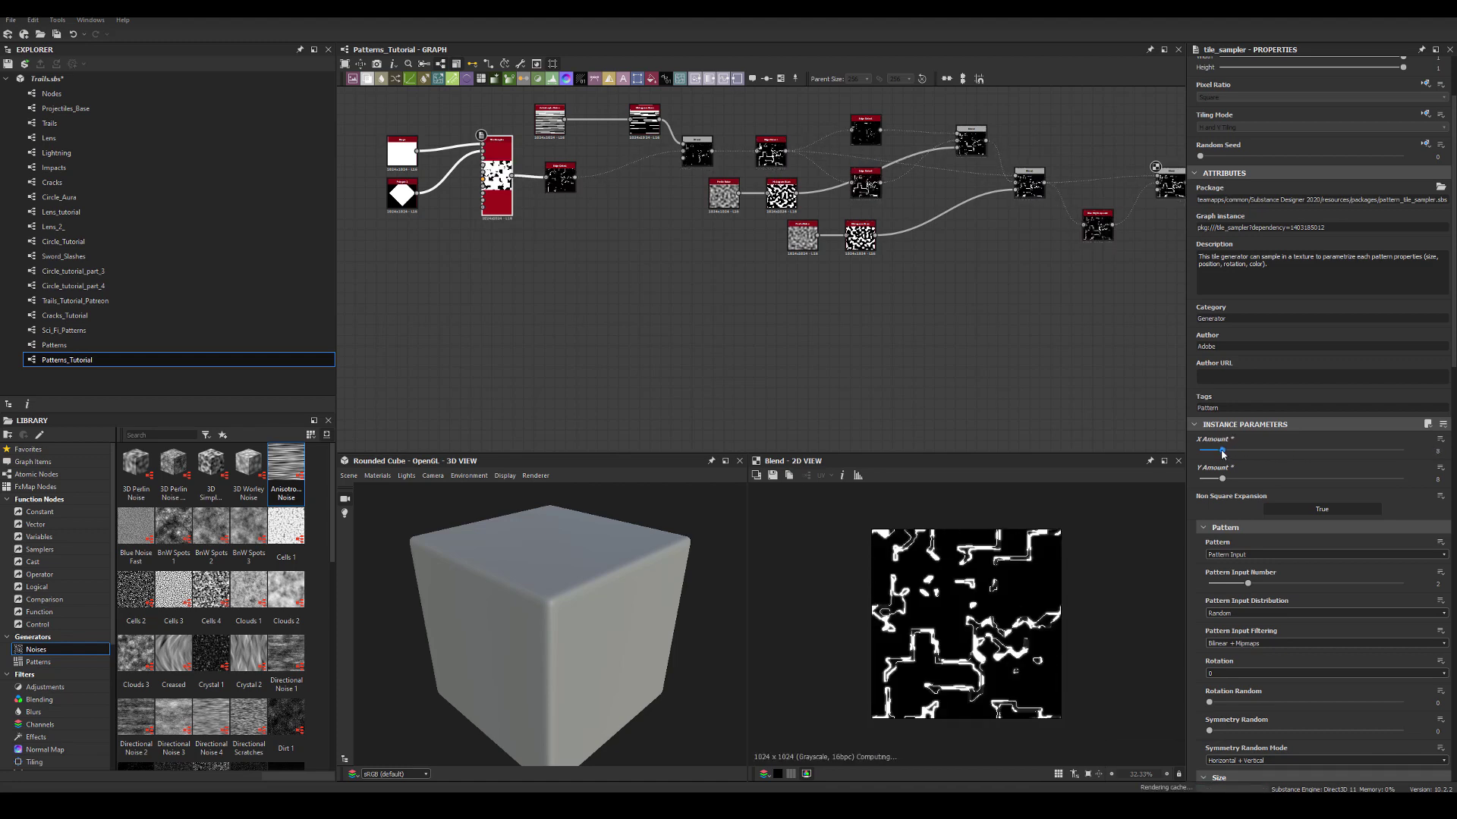
{"action": "scroll", "coordinate": [1245, 565], "scroll_direction": "down", "scroll_amount": 5}
{"action": "scroll", "coordinate": [1245, 565], "scroll_direction": "down", "scroll_amount": 3}
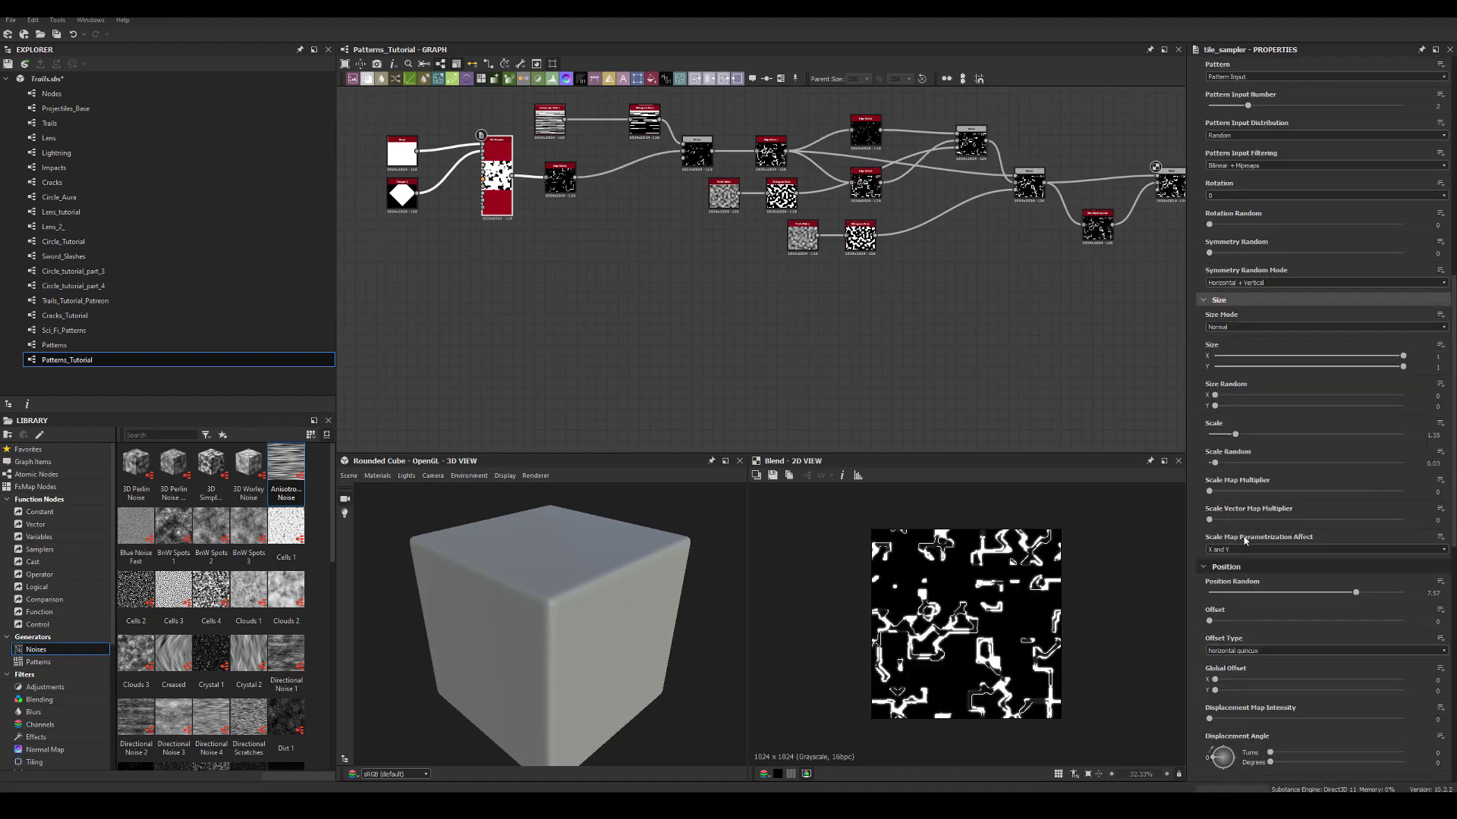
{"action": "left_click_drag", "start_coordinate": [1223, 460], "coordinate": [1434, 492]}
{"action": "key", "text": "ctrl+z"}
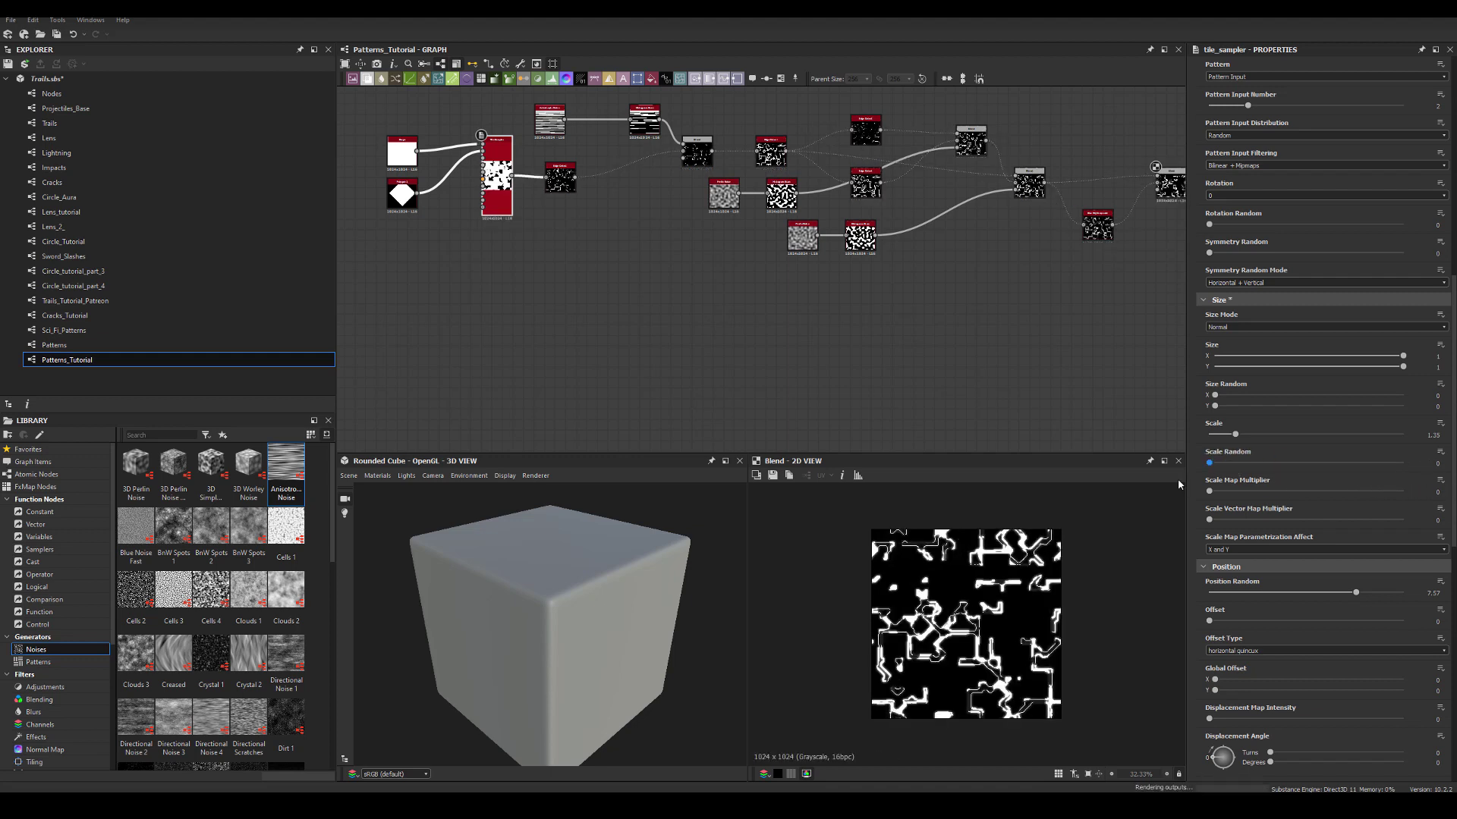
{"action": "mouse_move", "coordinate": [1236, 437]}
{"action": "left_mouse_down"}
{"action": "mouse_move", "coordinate": [1212, 436]}
{"action": "mouse_move", "coordinate": [1229, 430]}
{"action": "left_mouse_up"}
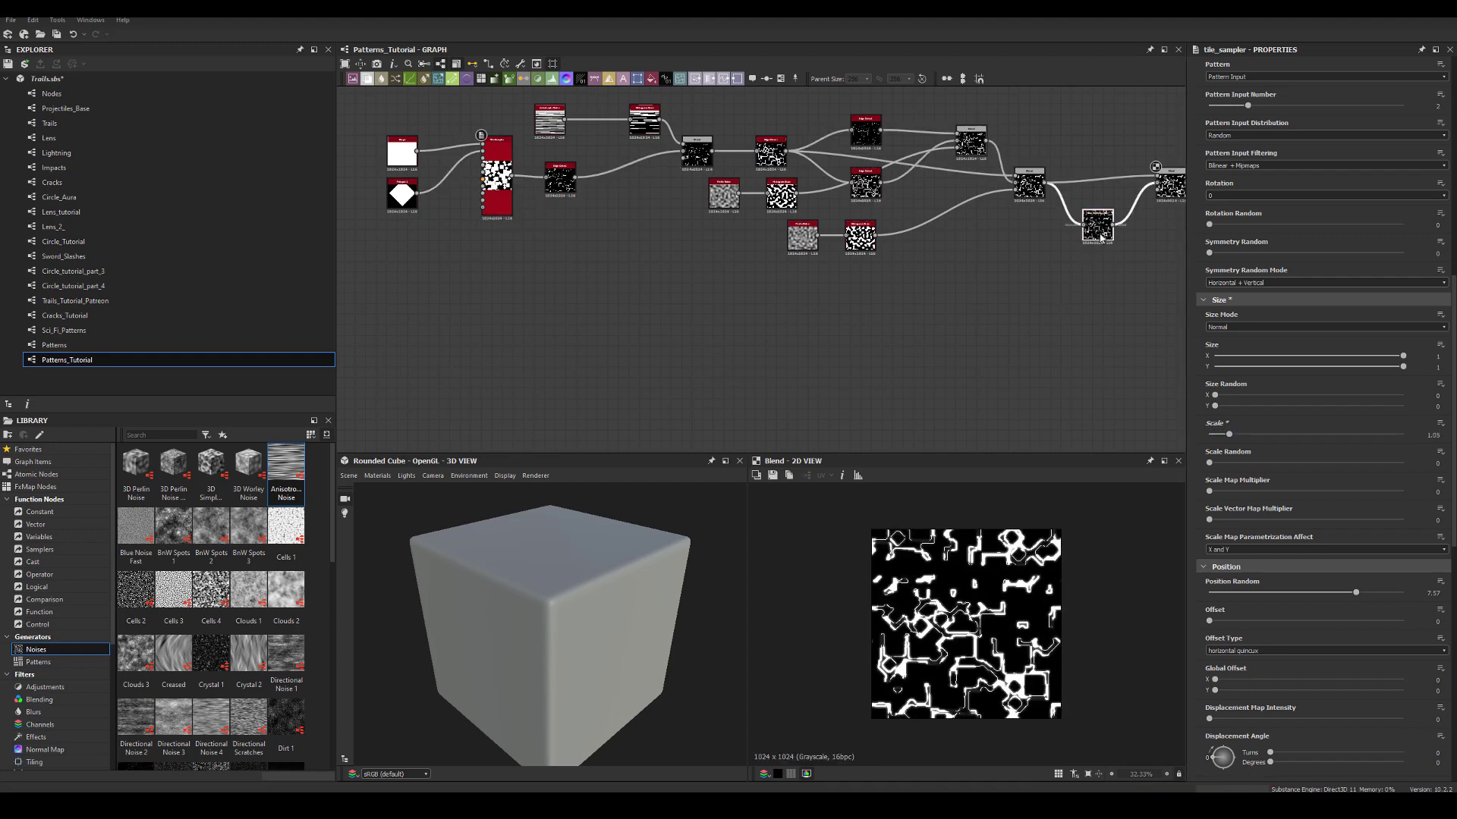
Step: Test Symmetry Random and Scale Random on the tile sampler, undoing both, and shrink Scale
{"action": "left_click", "coordinate": [1030, 183]}
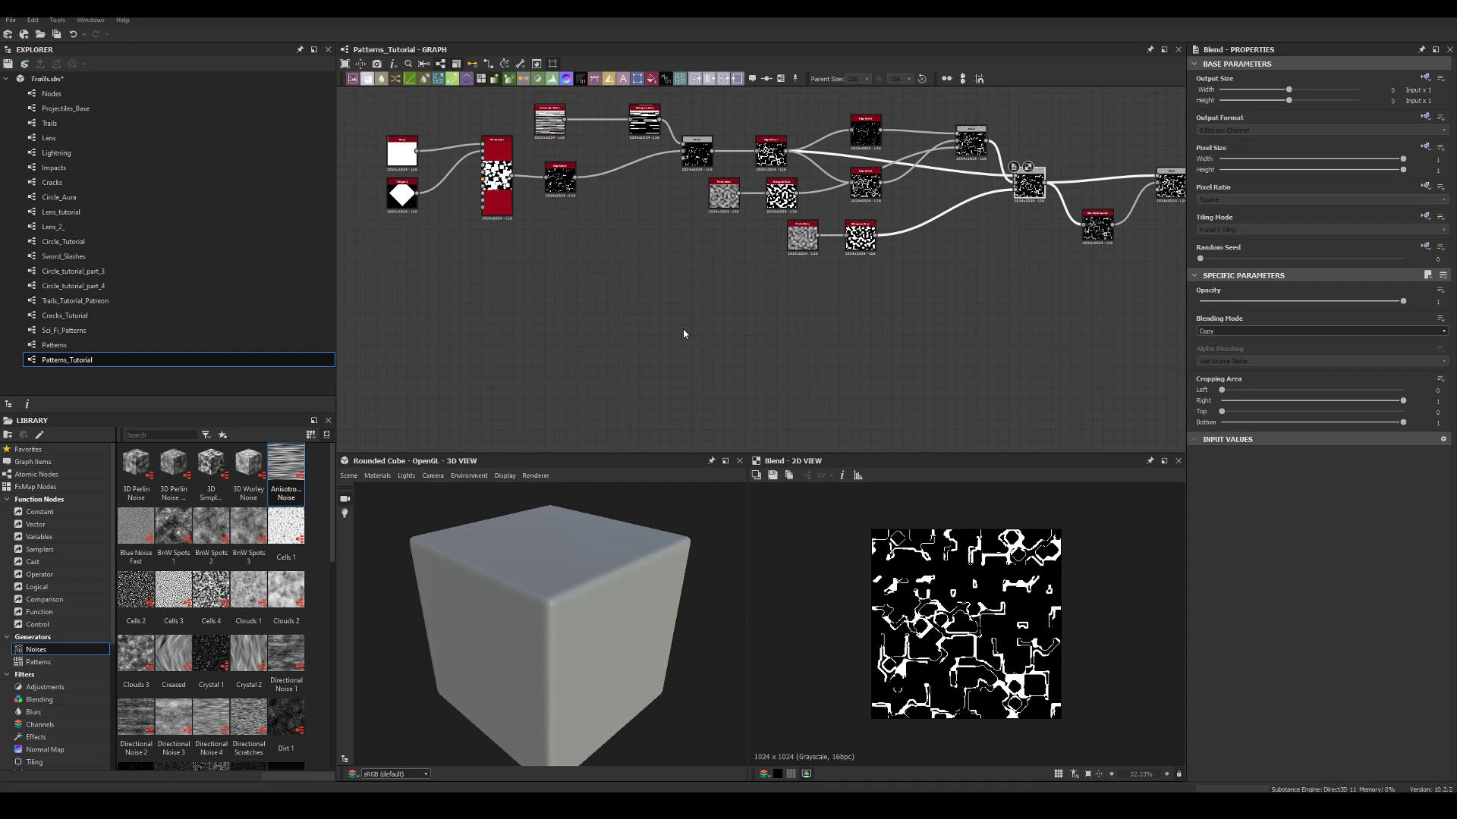
{"action": "scroll", "coordinate": [966, 623], "scroll_direction": "up", "scroll_amount": 1}
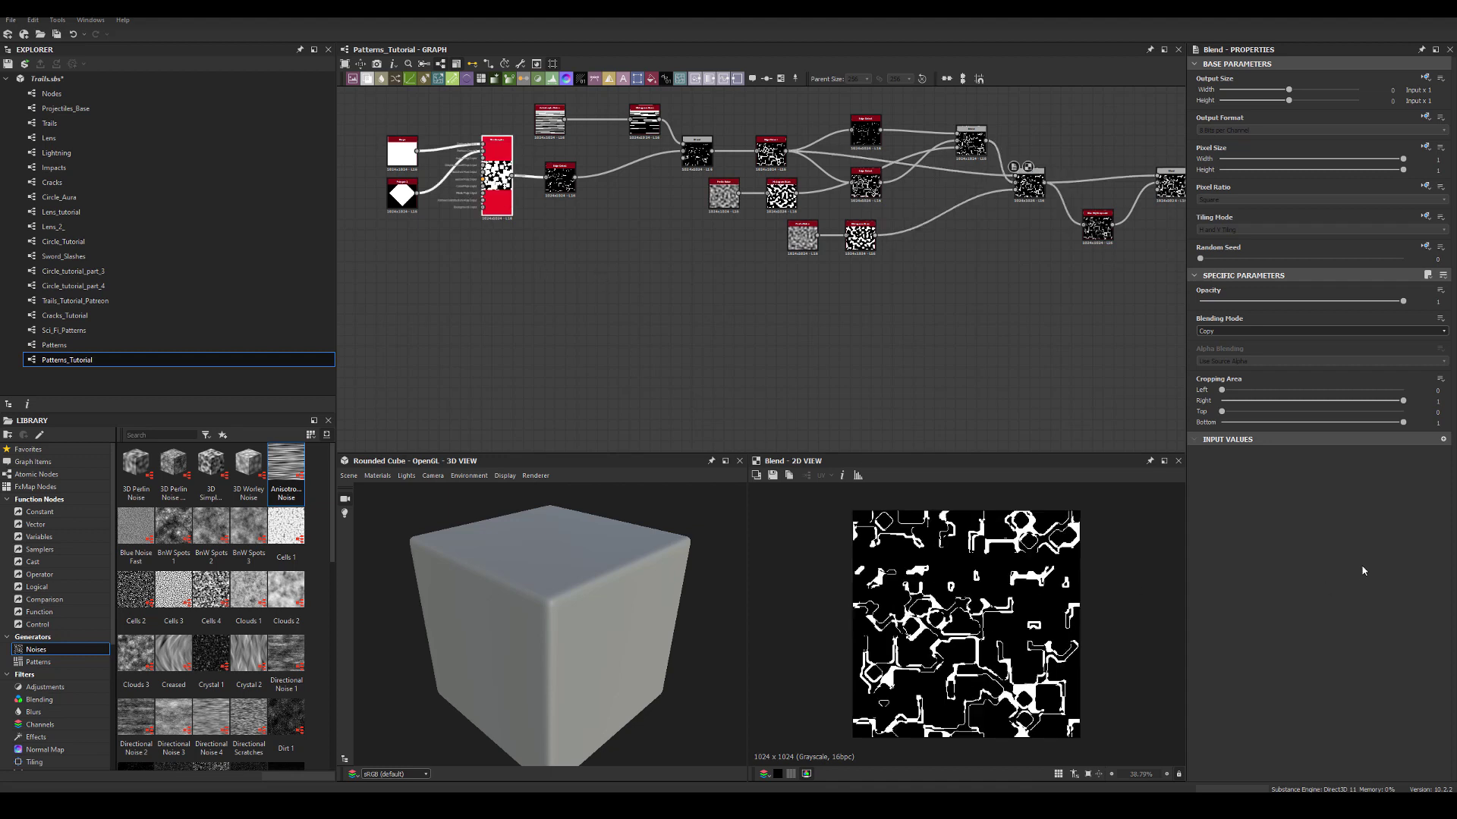
{"action": "scroll", "coordinate": [1296, 568], "scroll_direction": "down", "scroll_amount": 10}
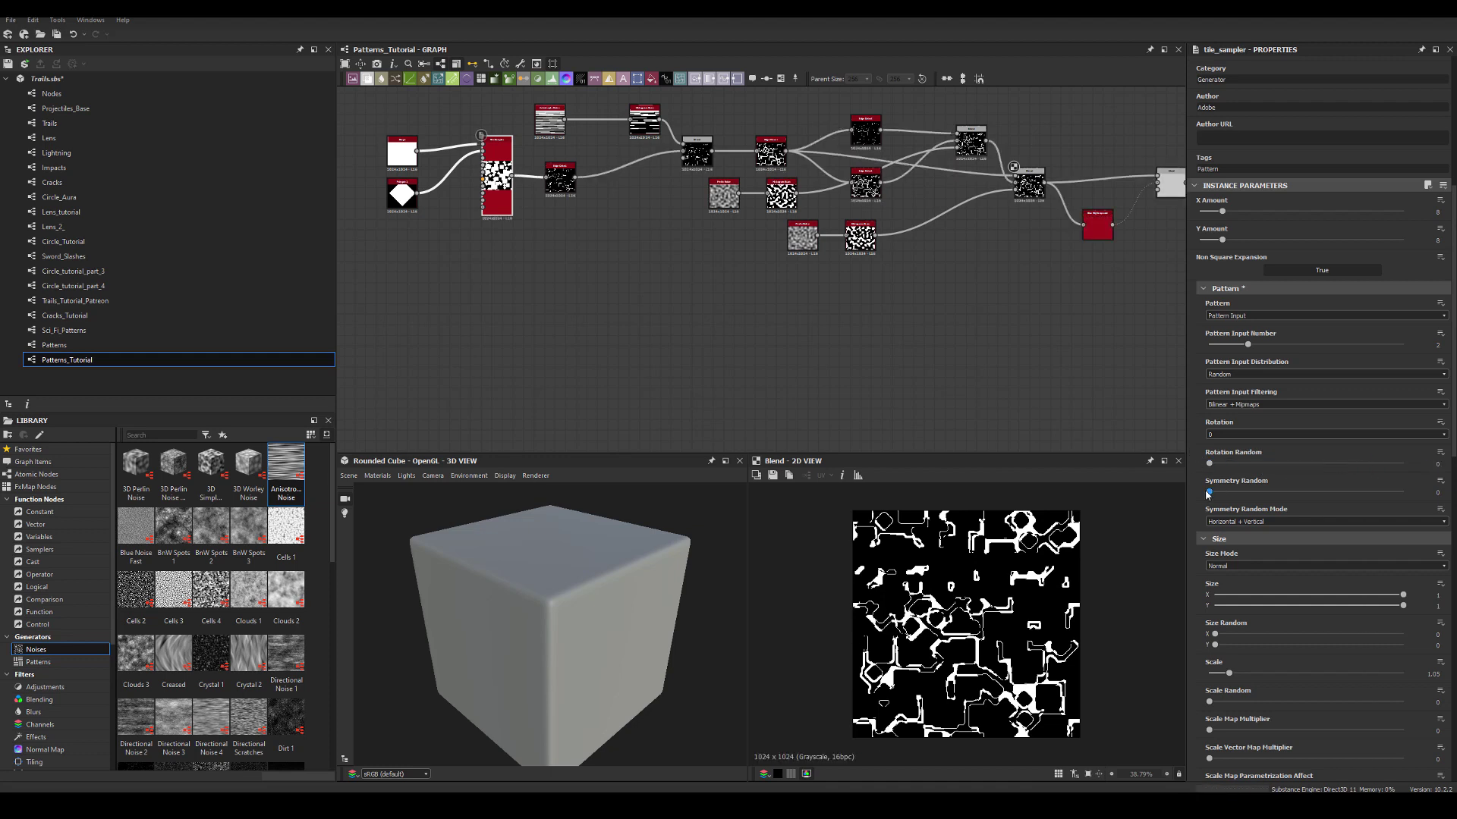
{"action": "left_click_drag", "start_coordinate": [1209, 492], "coordinate": [1299, 492]}
{"action": "key", "text": "ctrl+z"}
{"action": "mouse_move", "coordinate": [1230, 675]}
{"action": "left_mouse_down"}
{"action": "mouse_move", "coordinate": [1212, 676]}
{"action": "mouse_move", "coordinate": [1229, 674]}
{"action": "left_mouse_up"}
{"action": "scroll", "coordinate": [1230, 675], "scroll_direction": "down", "scroll_amount": 3}
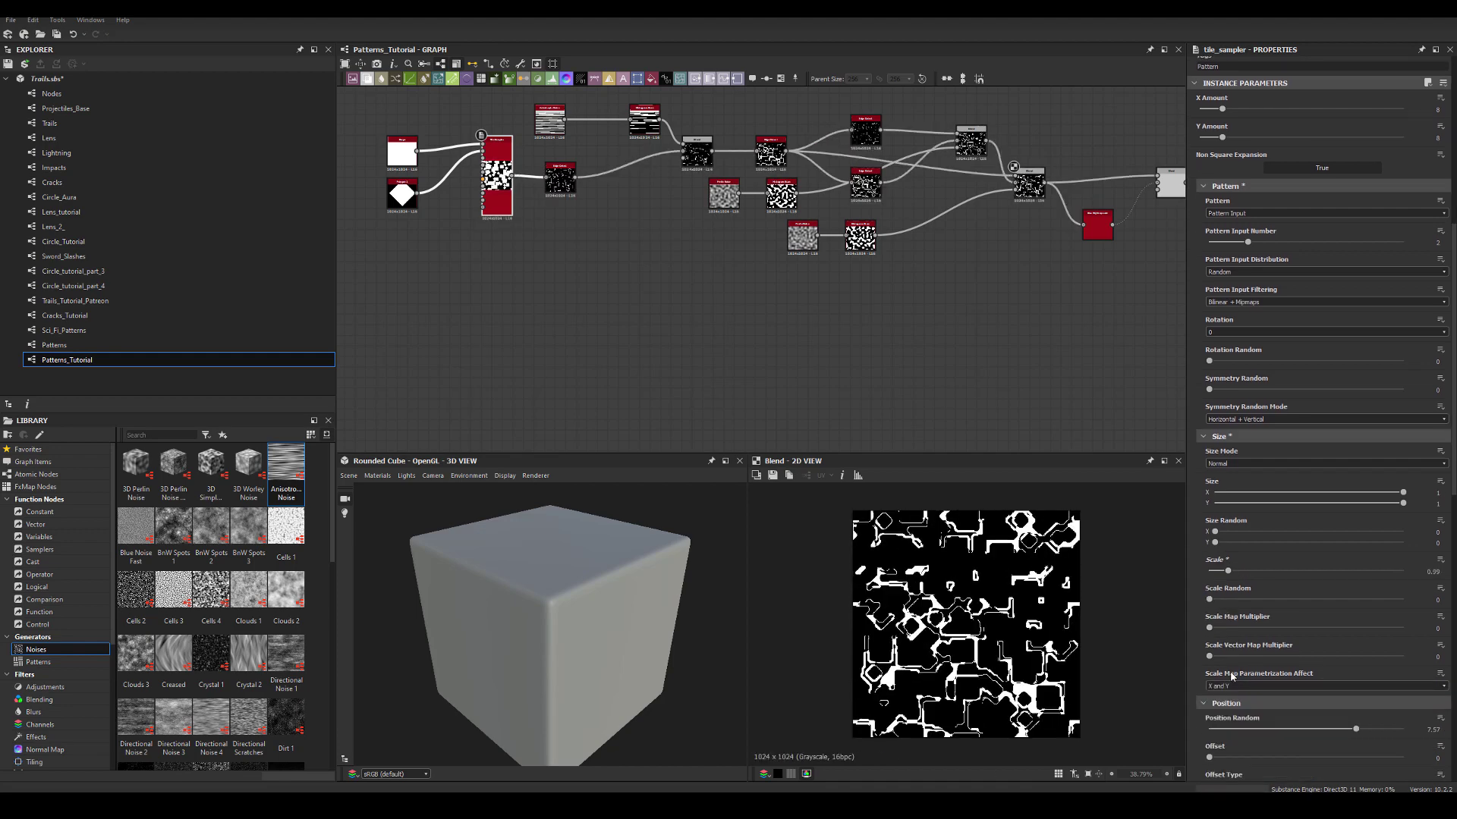
{"action": "mouse_move", "coordinate": [1210, 599]}
{"action": "left_mouse_down"}
{"action": "mouse_move", "coordinate": [1242, 602]}
{"action": "mouse_move", "coordinate": [1195, 601]}
{"action": "left_mouse_up"}
{"action": "key", "text": "ctrl+z"}
Step: Try Rotation Random, keep it at zero, and set the tile sampler Scale to 0.99
{"action": "scroll", "coordinate": [1298, 614], "scroll_direction": "down", "scroll_amount": 3}
{"action": "scroll", "coordinate": [1042, 617], "scroll_direction": "up", "scroll_amount": 3}
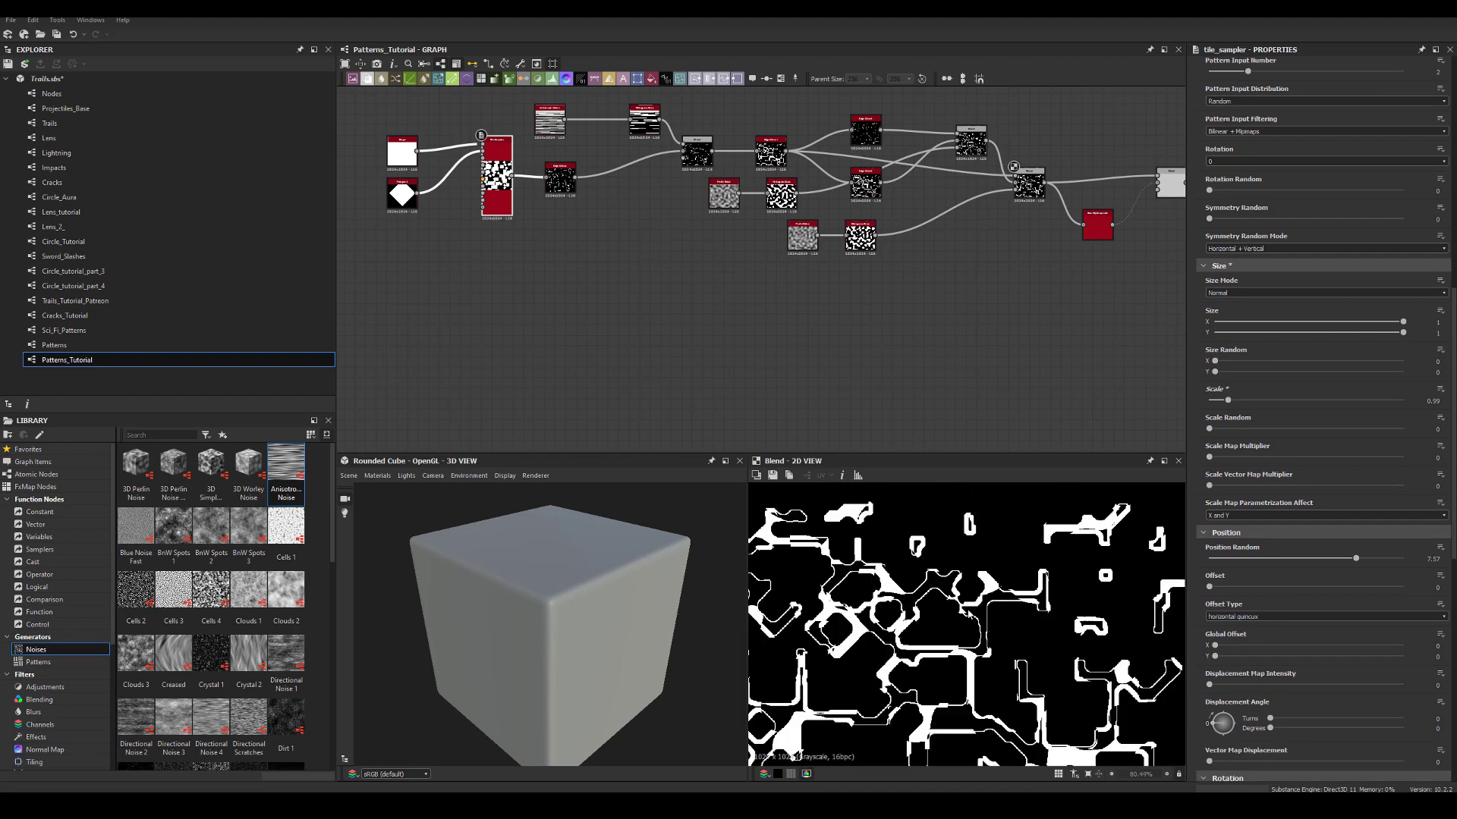
{"action": "scroll", "coordinate": [931, 668], "scroll_direction": "down", "scroll_amount": 3}
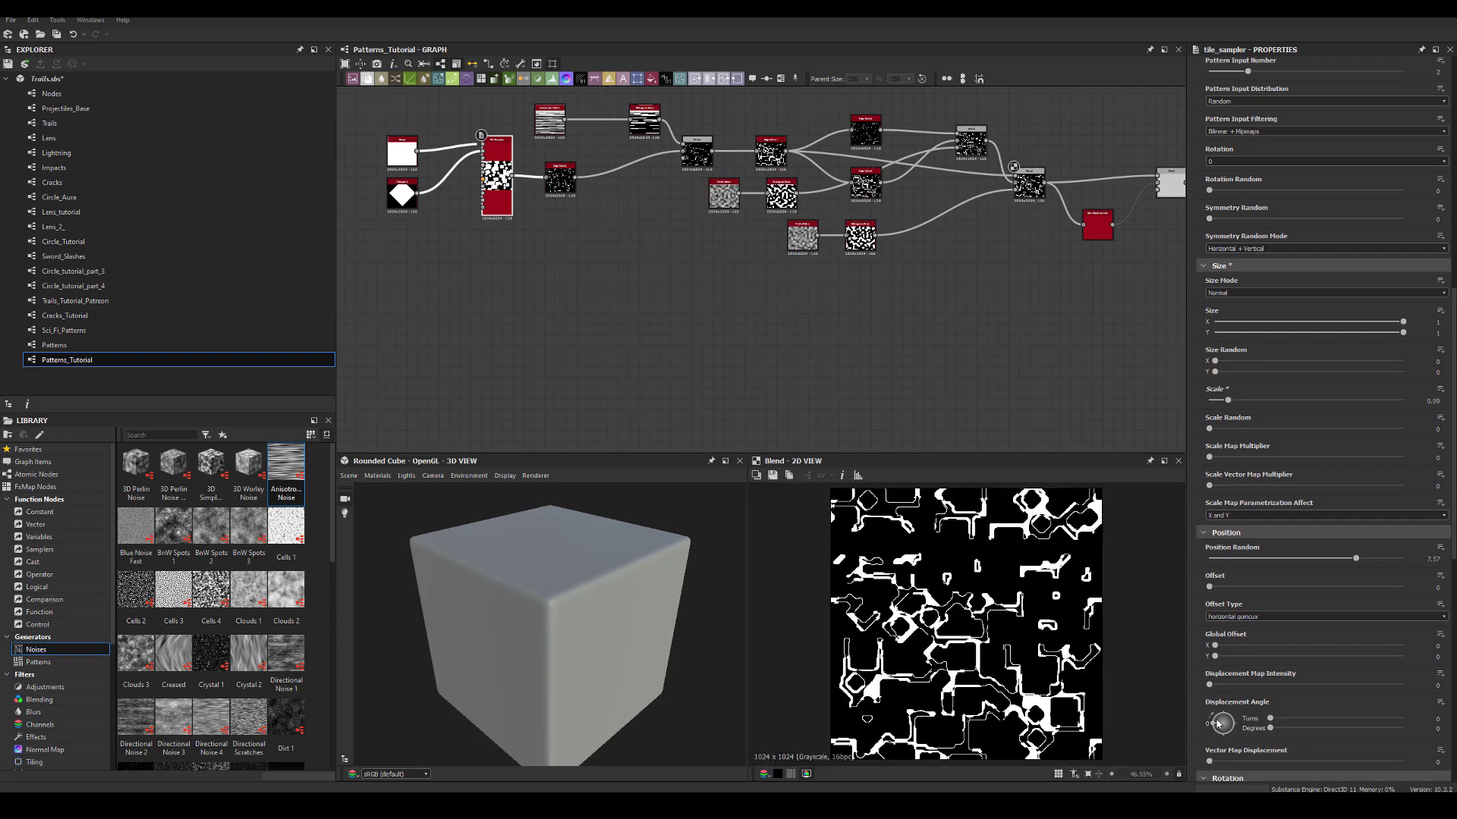
{"action": "scroll", "coordinate": [1218, 723], "scroll_direction": "down", "scroll_amount": 4}
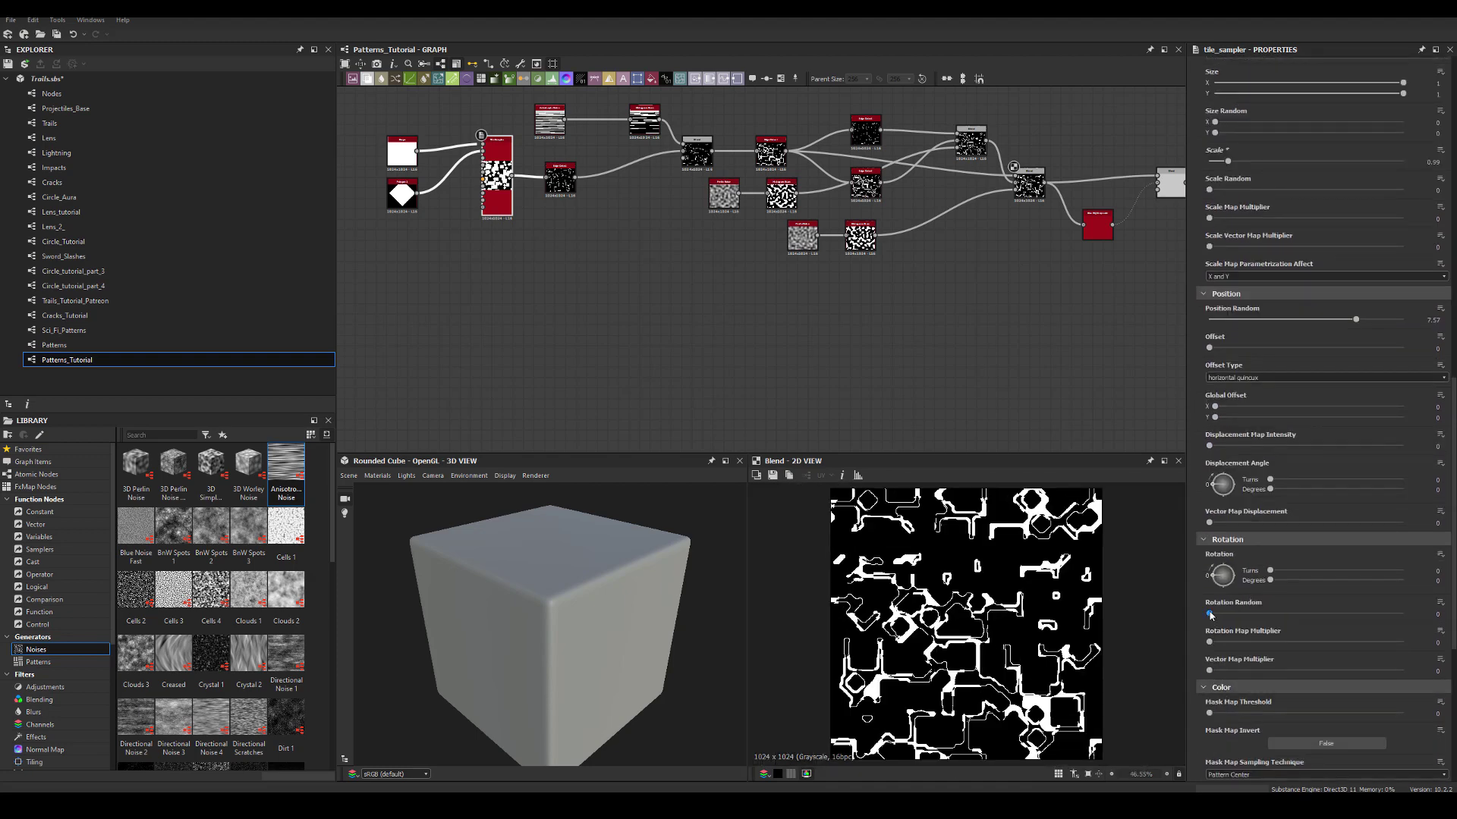
{"action": "left_click_drag", "start_coordinate": [1211, 615], "coordinate": [1176, 612]}
{"action": "scroll", "coordinate": [979, 644], "scroll_direction": "down", "scroll_amount": 3}
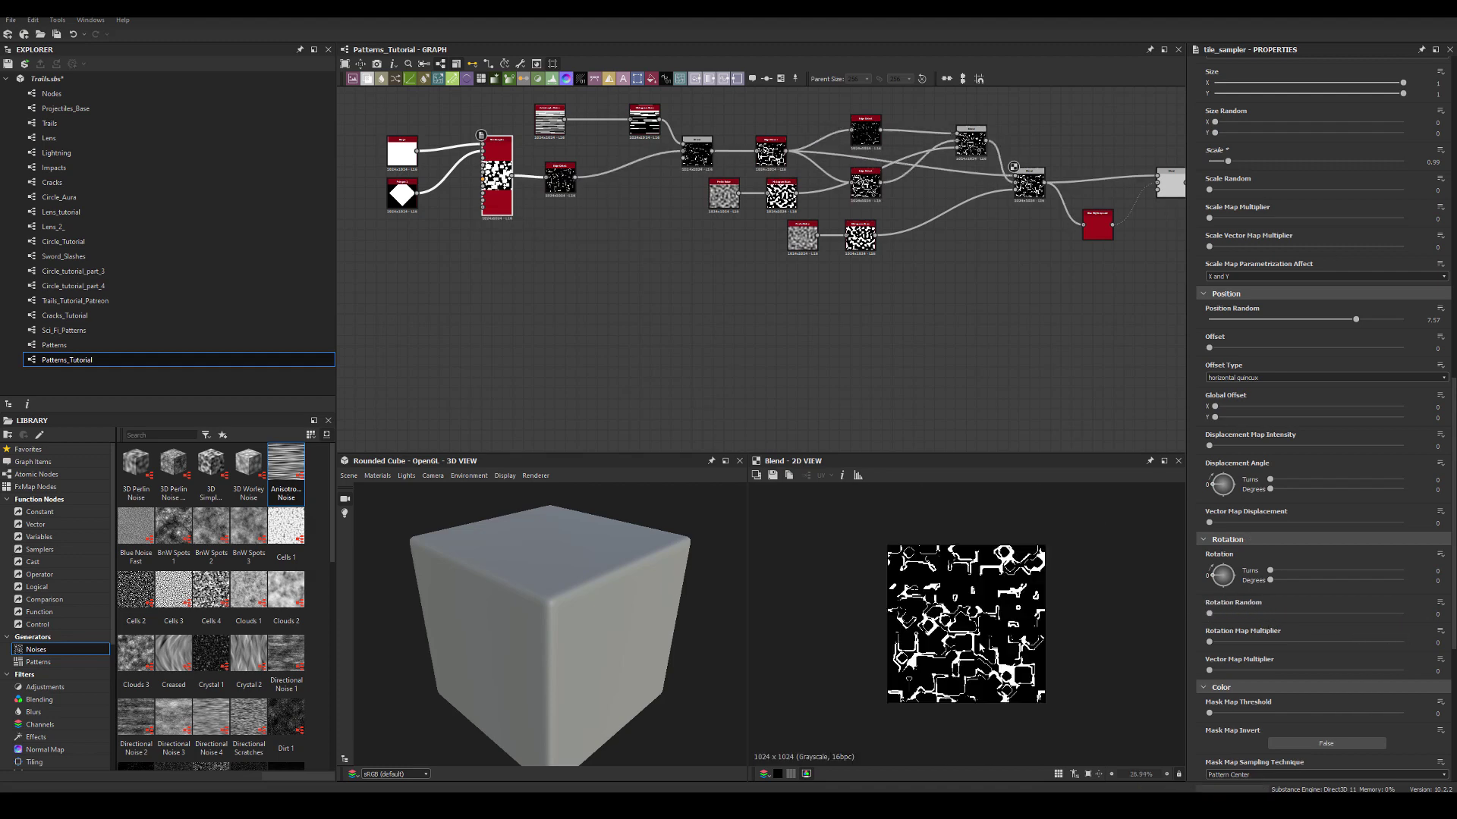
{"action": "scroll", "coordinate": [971, 630], "scroll_direction": "up", "scroll_amount": 1}
{"action": "scroll", "coordinate": [1252, 645], "scroll_direction": "down", "scroll_amount": 1}
{"action": "mouse_move", "coordinate": [1209, 645]}
{"action": "left_mouse_down"}
{"action": "mouse_move", "coordinate": [1226, 645]}
{"action": "mouse_move", "coordinate": [1202, 649]}
{"action": "left_mouse_up"}
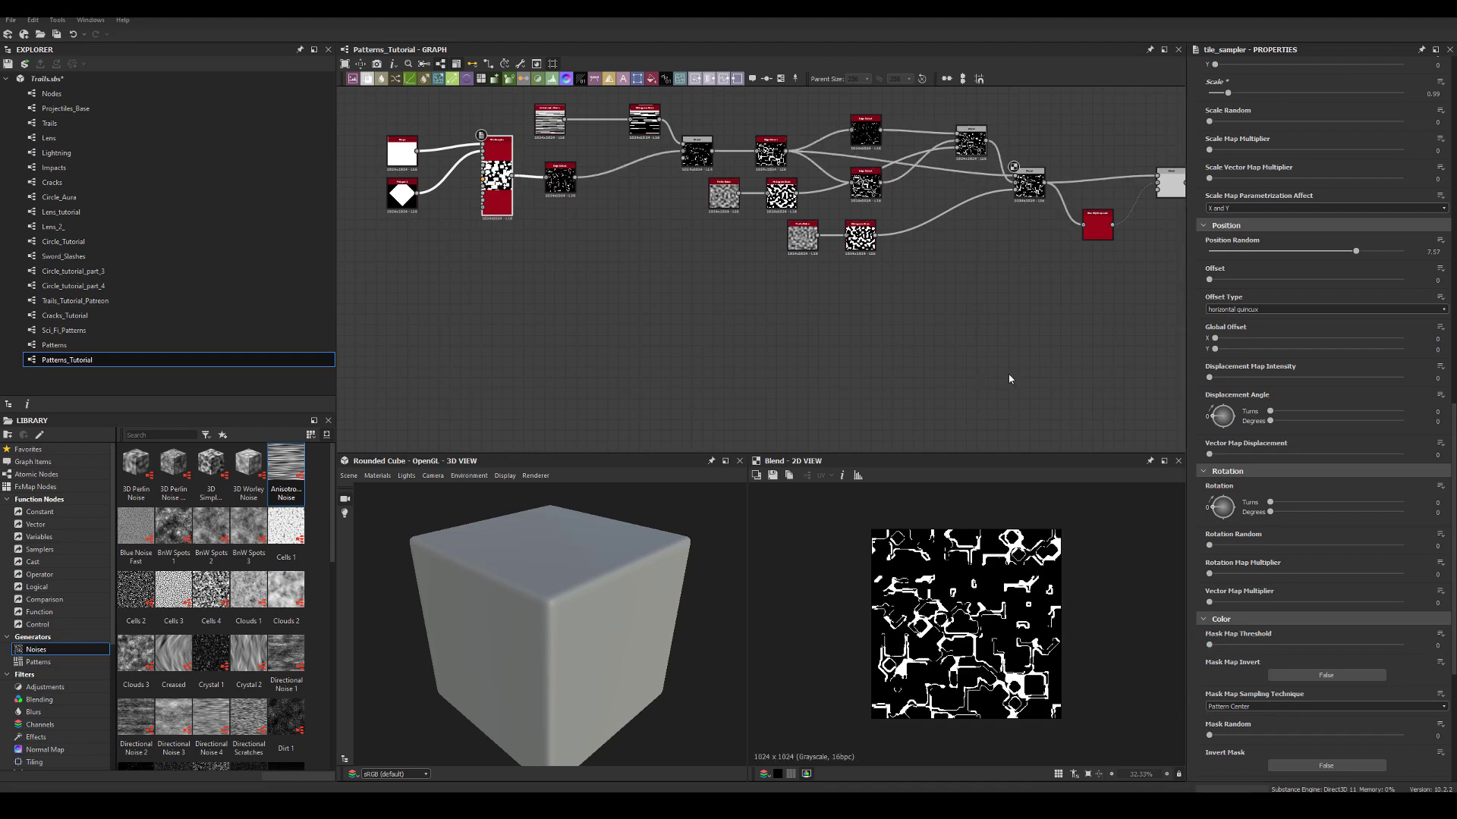